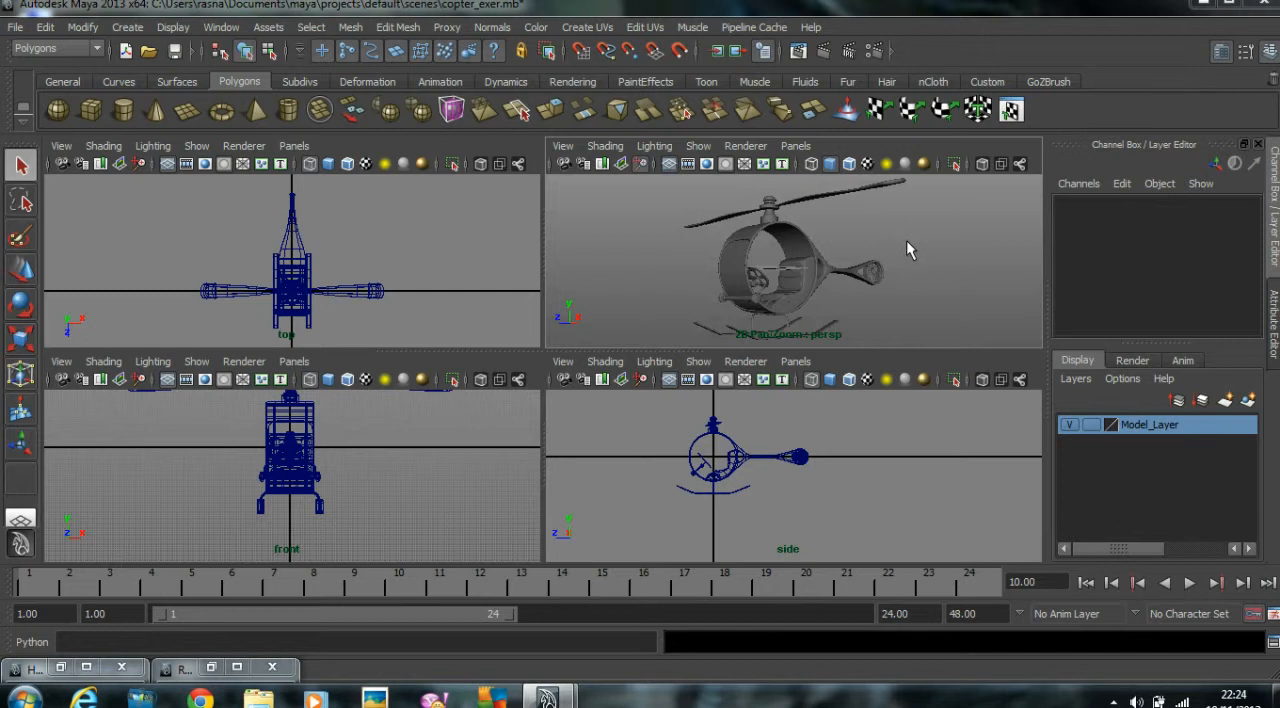
Look over the Hypershade and Render Settings windows and the list of available rendering editors, minimizing both windows again.
key(space)
key(space)
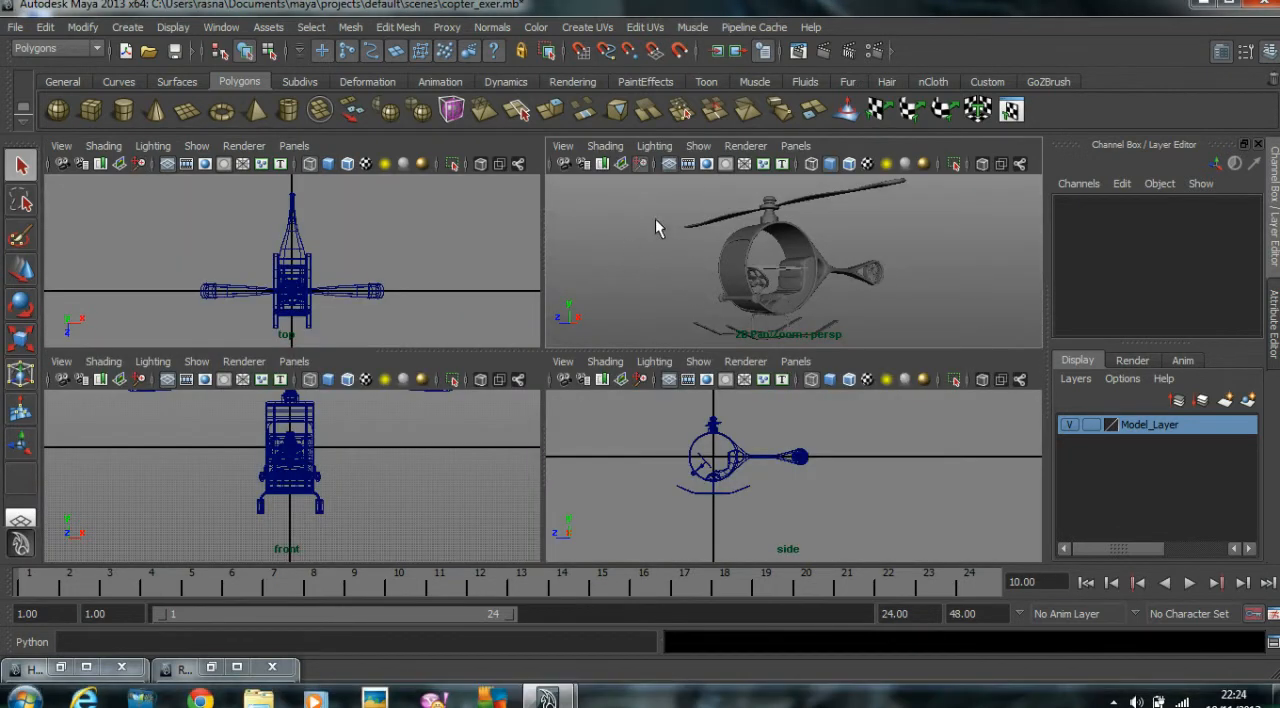
click(60, 667)
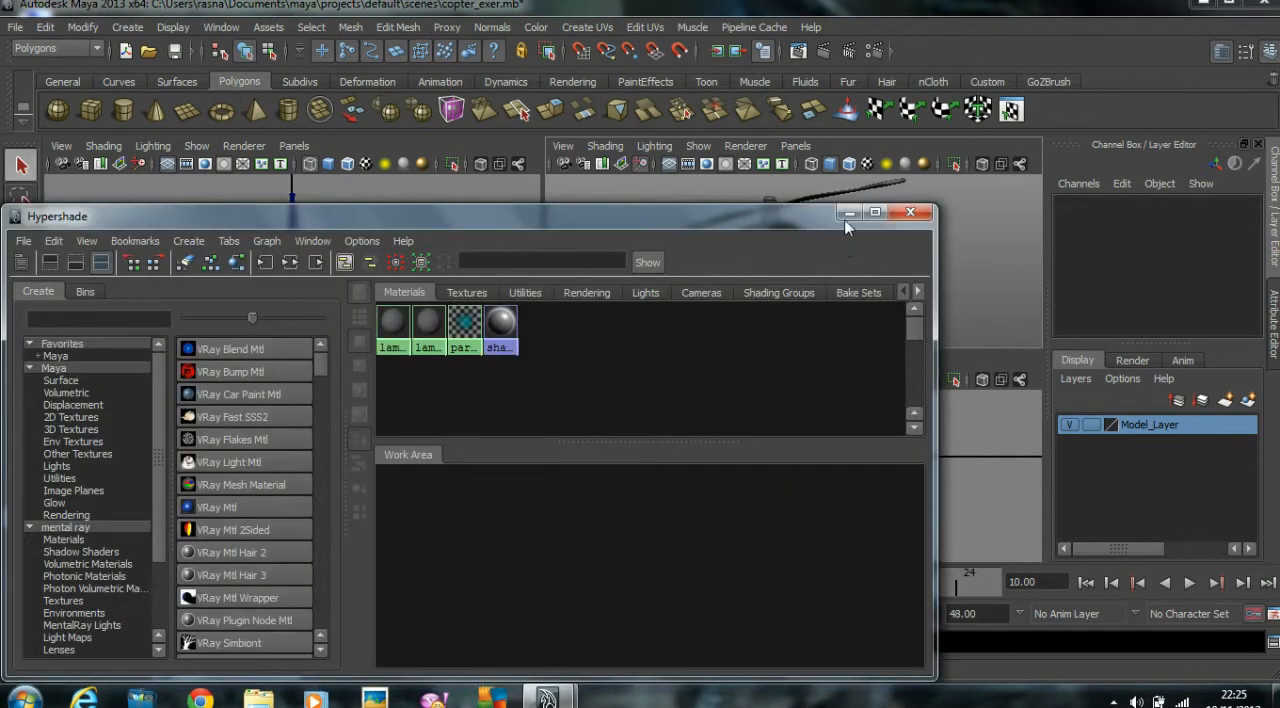
click(849, 213)
click(213, 667)
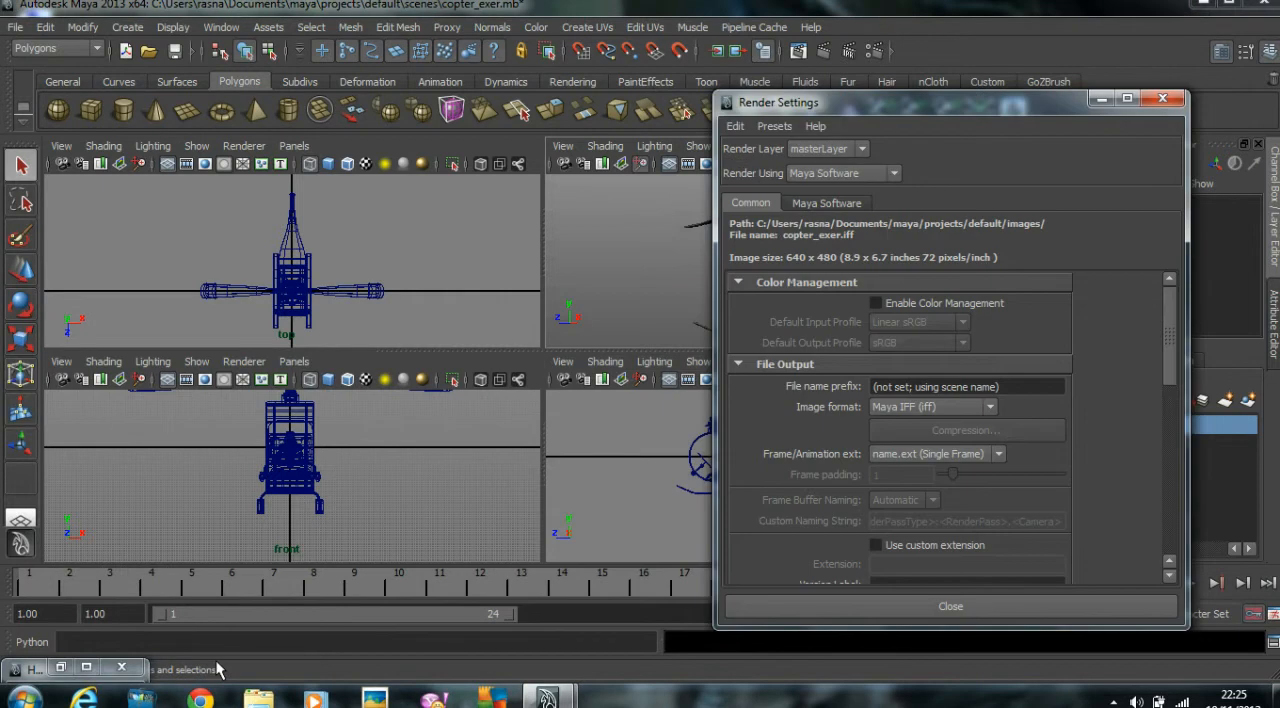
click(1099, 99)
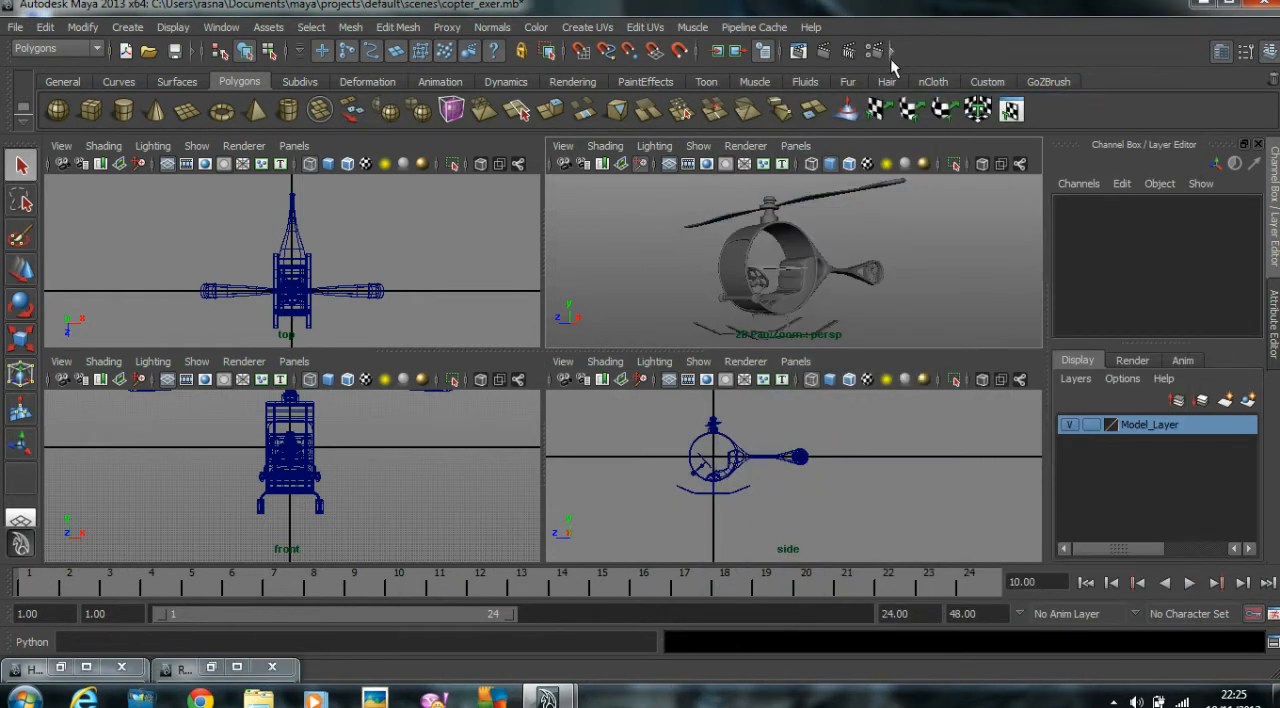
click(224, 28)
mouse_move(248, 74)
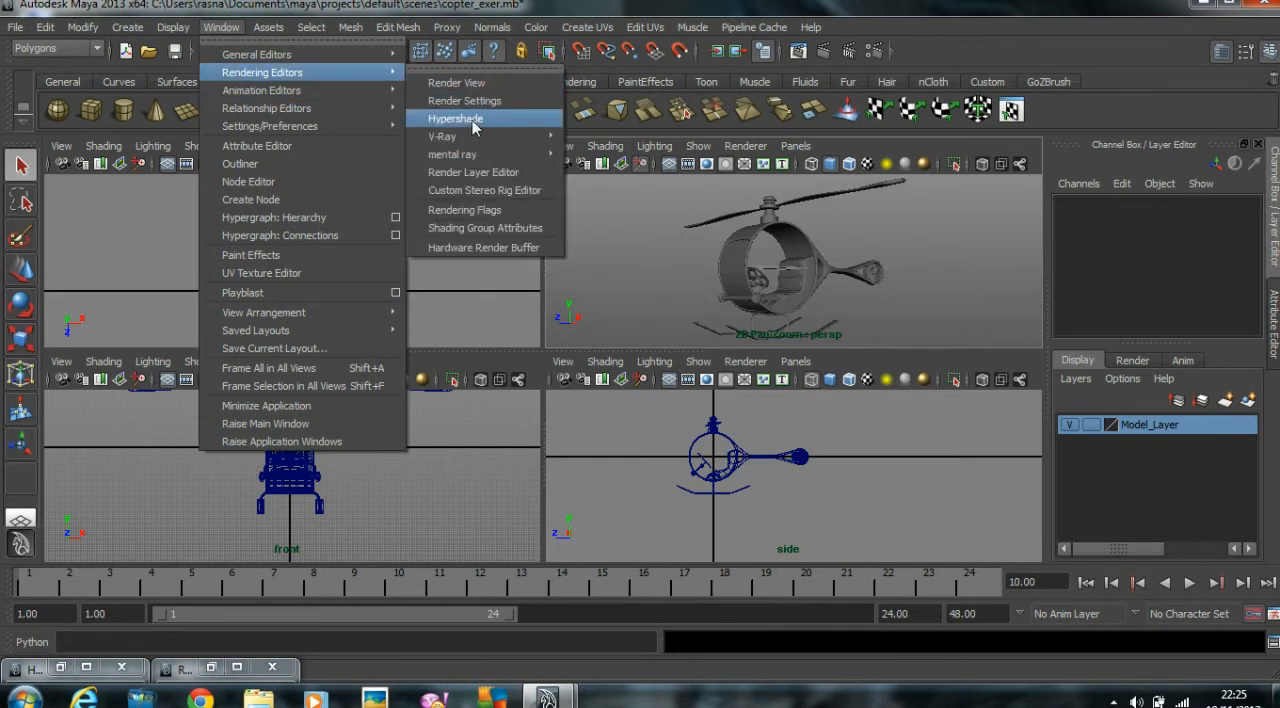
click(979, 279)
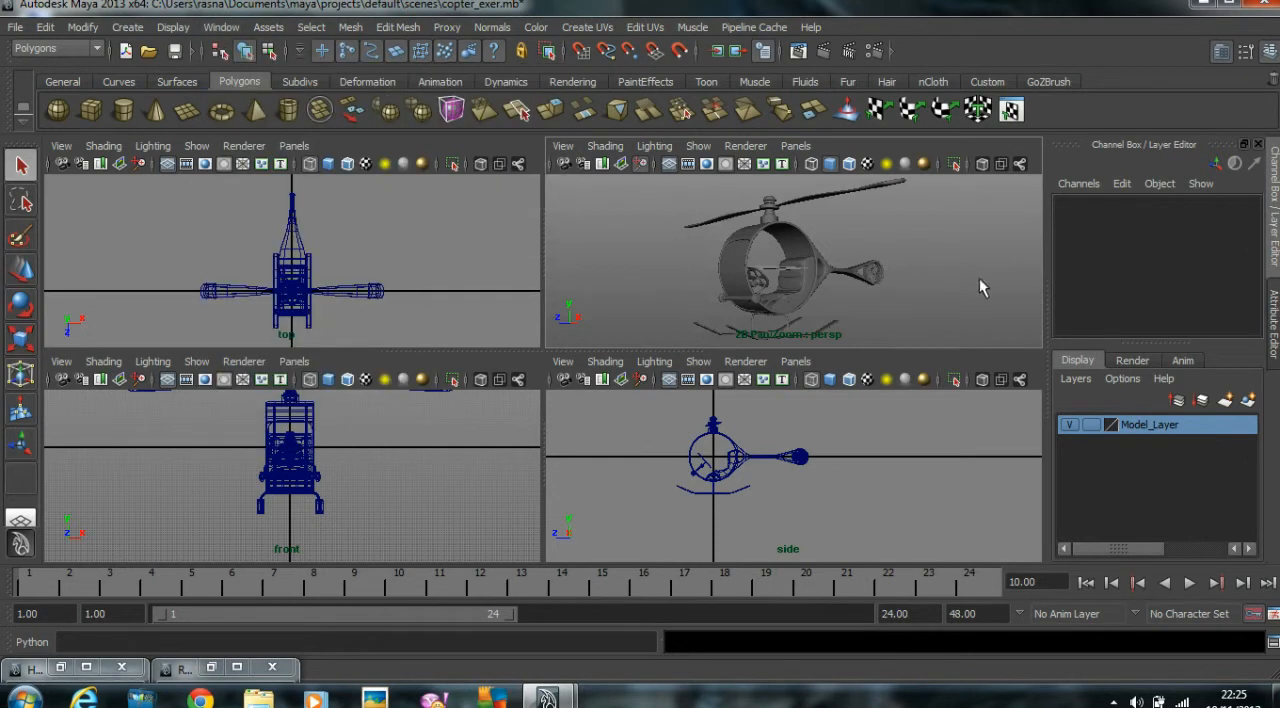
Move the whole helicopter up in the side view until its skids rest on the horizontal axis of the grid.
key(space)
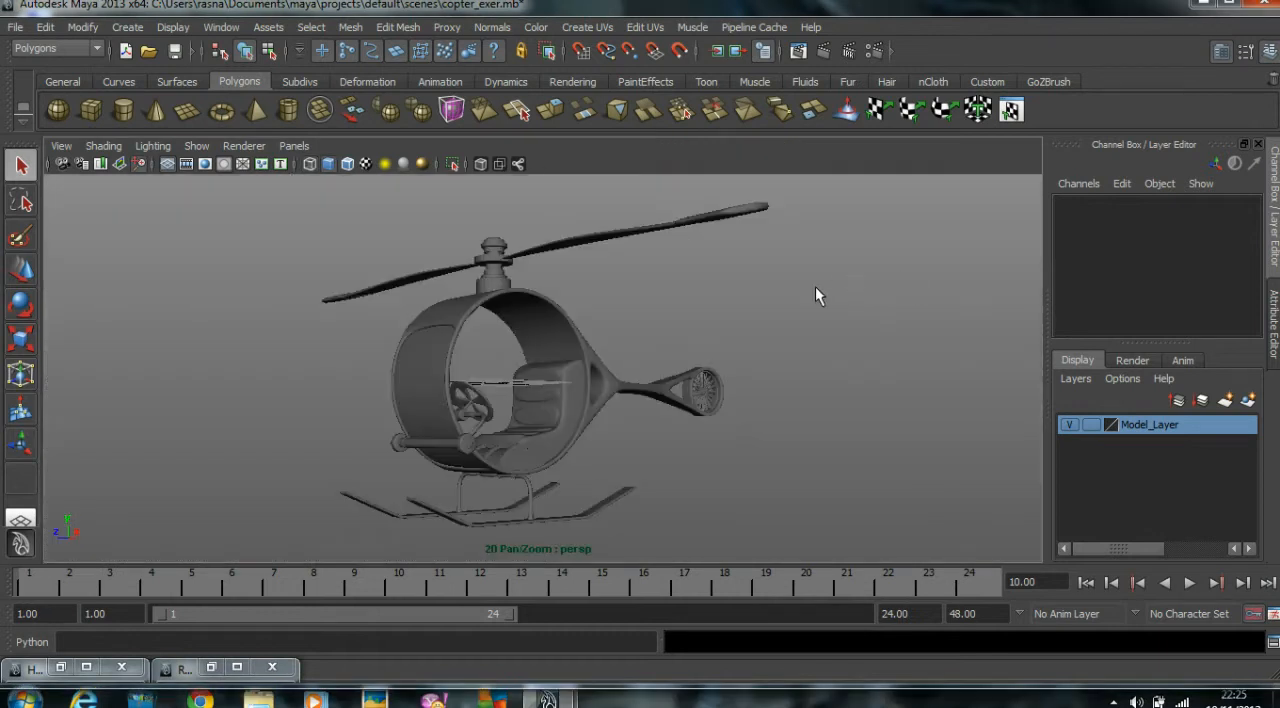
key(space)
key(space)
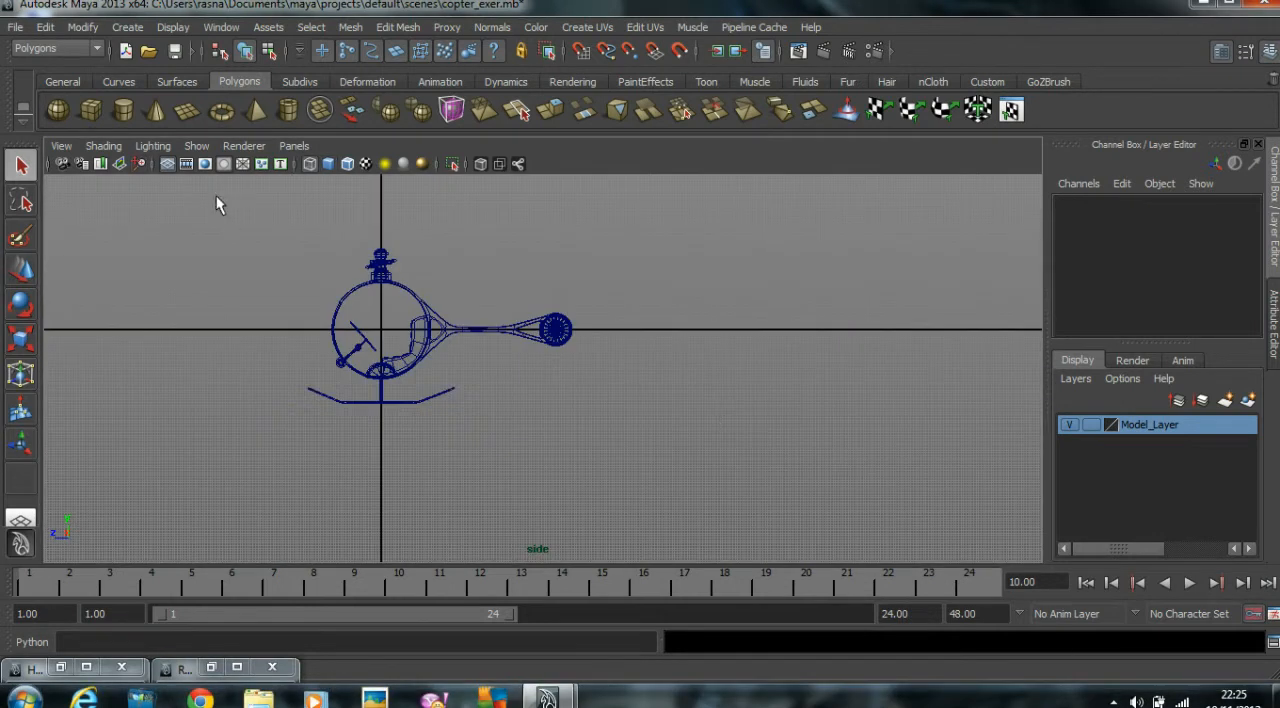
drag(678, 442, 677, 442)
alt+middle_drag(472, 392, 656, 426)
scroll(657, 400, up, 2)
key(w)
drag(522, 350, 522, 274)
scroll(808, 338, up, 2)
scroll(808, 338, up, 3)
middle_drag(743, 417, 747, 368)
click(729, 337)
Create a very large polygon ground plane in the top view and move it so the helicopter sits at its centre.
key(space)
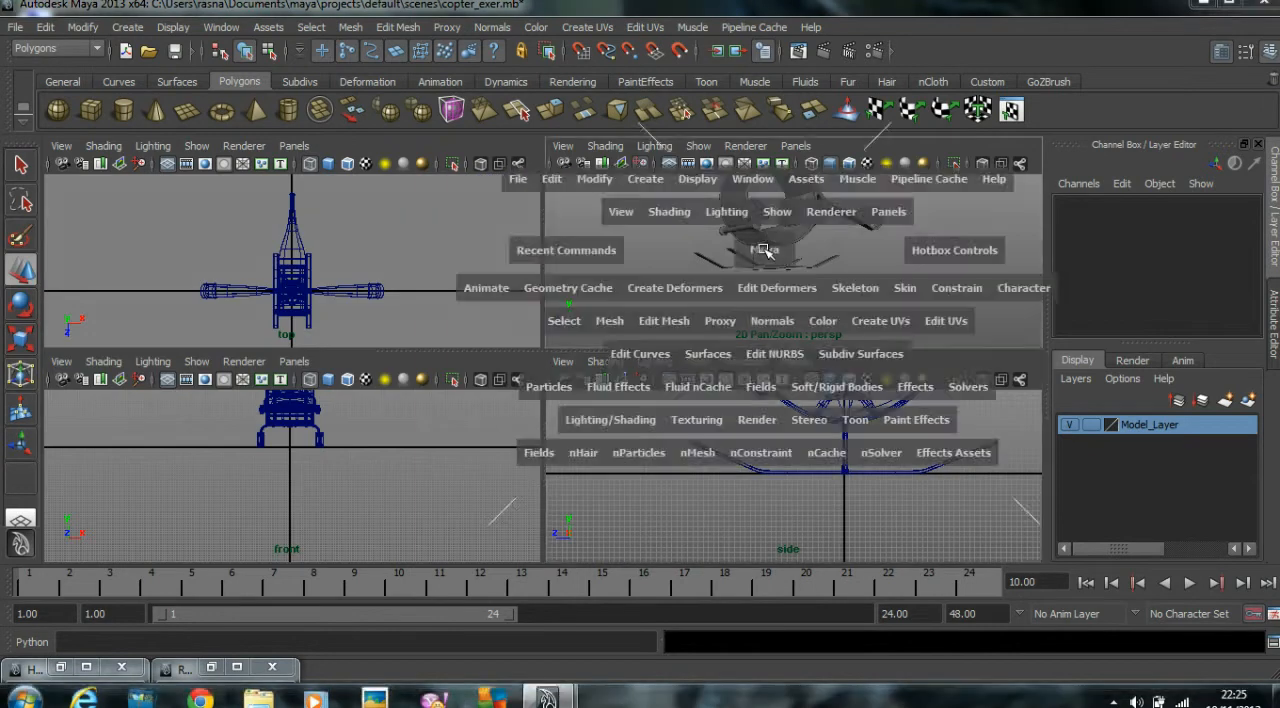
key(space)
scroll(745, 337, down, 5)
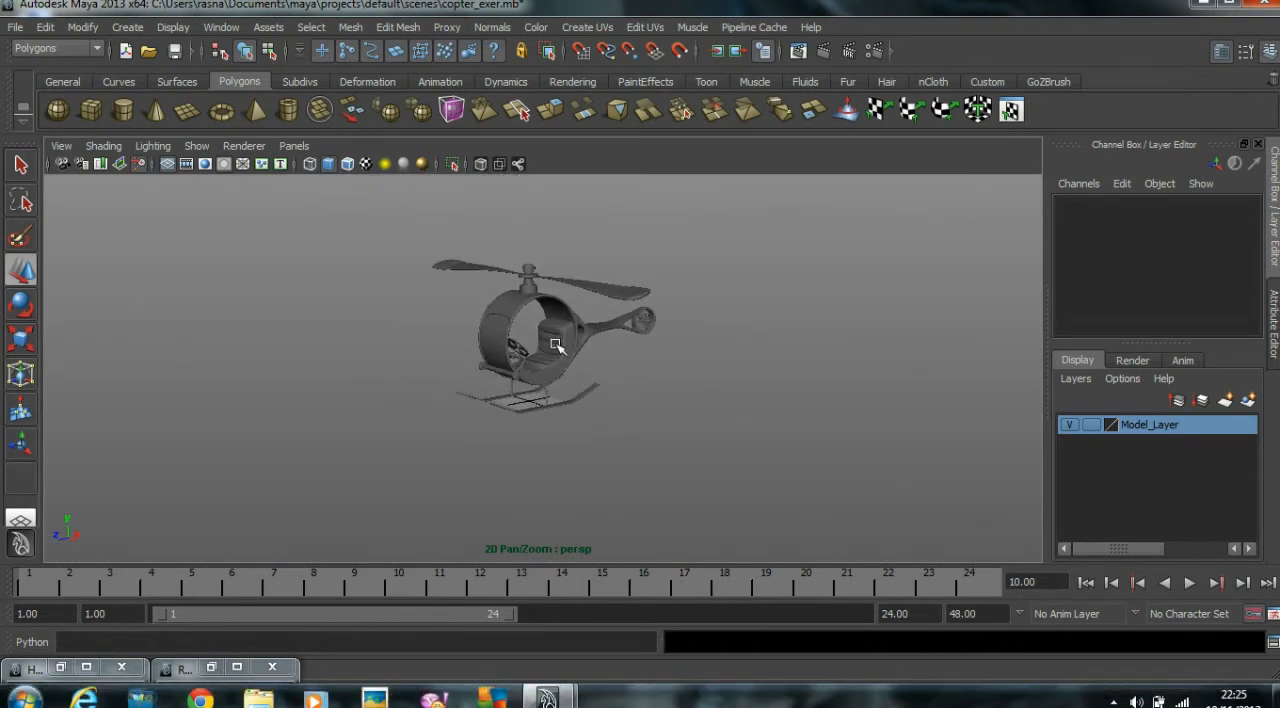
click(187, 110)
key(space)
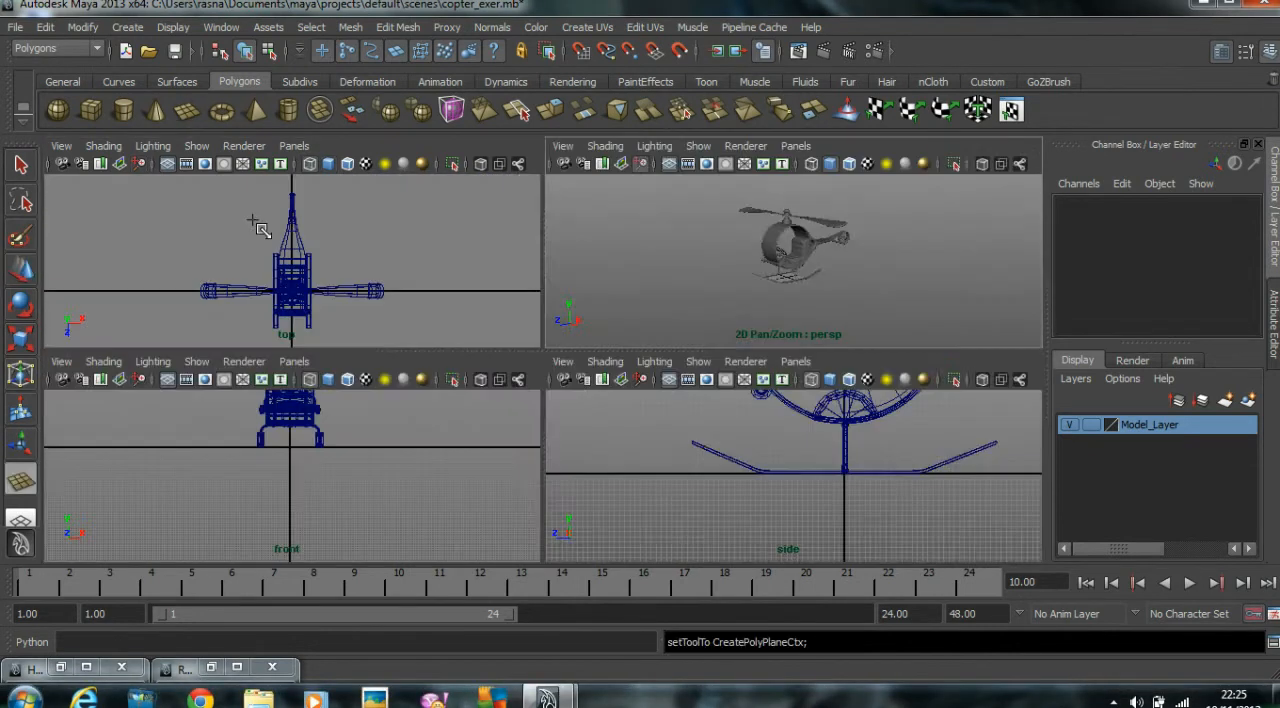
key(space)
scroll(417, 243, down, 5)
drag(338, 218, 820, 575)
drag(578, 440, 543, 369)
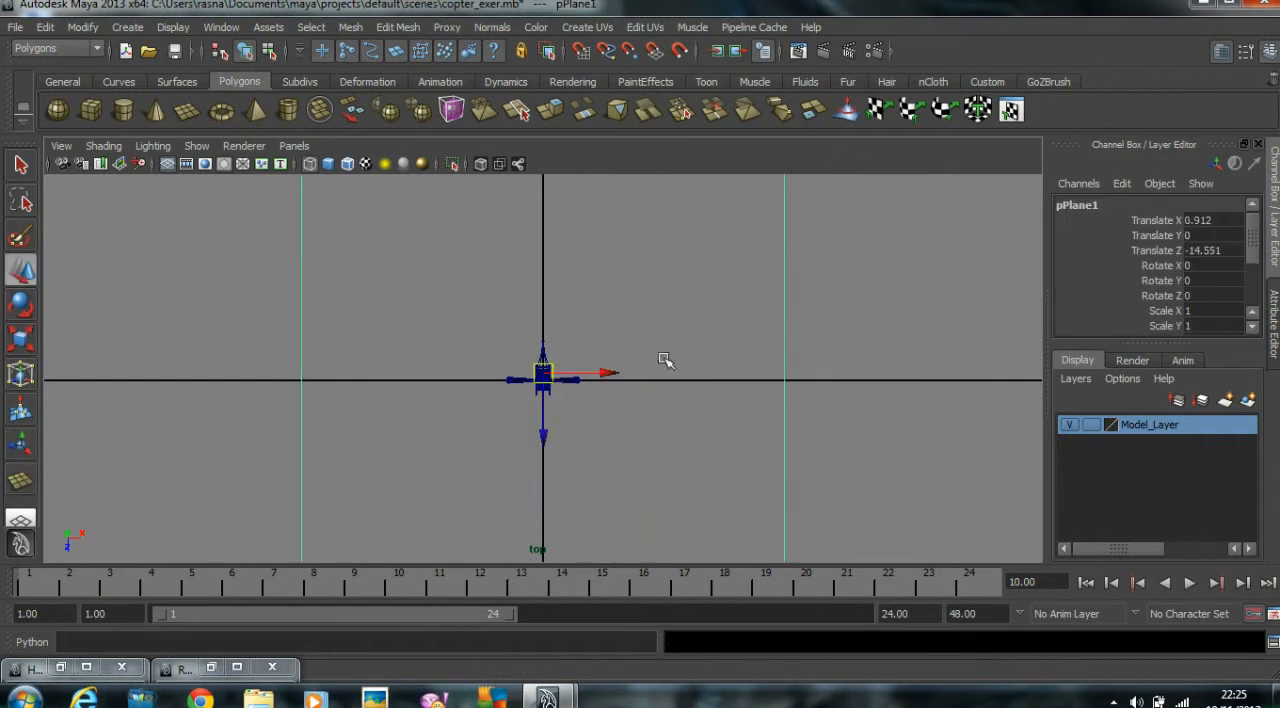
Turn on the Resolution Gate for the perspective camera with the helicopter framed on the ground plane.
key(space)
key(space)
alt+drag(778, 265, 720, 253)
alt+right_drag(440, 277, 824, 281)
alt+middle_drag(824, 281, 817, 374)
alt+right_drag(817, 374, 781, 371)
alt+middle_drag(781, 371, 802, 342)
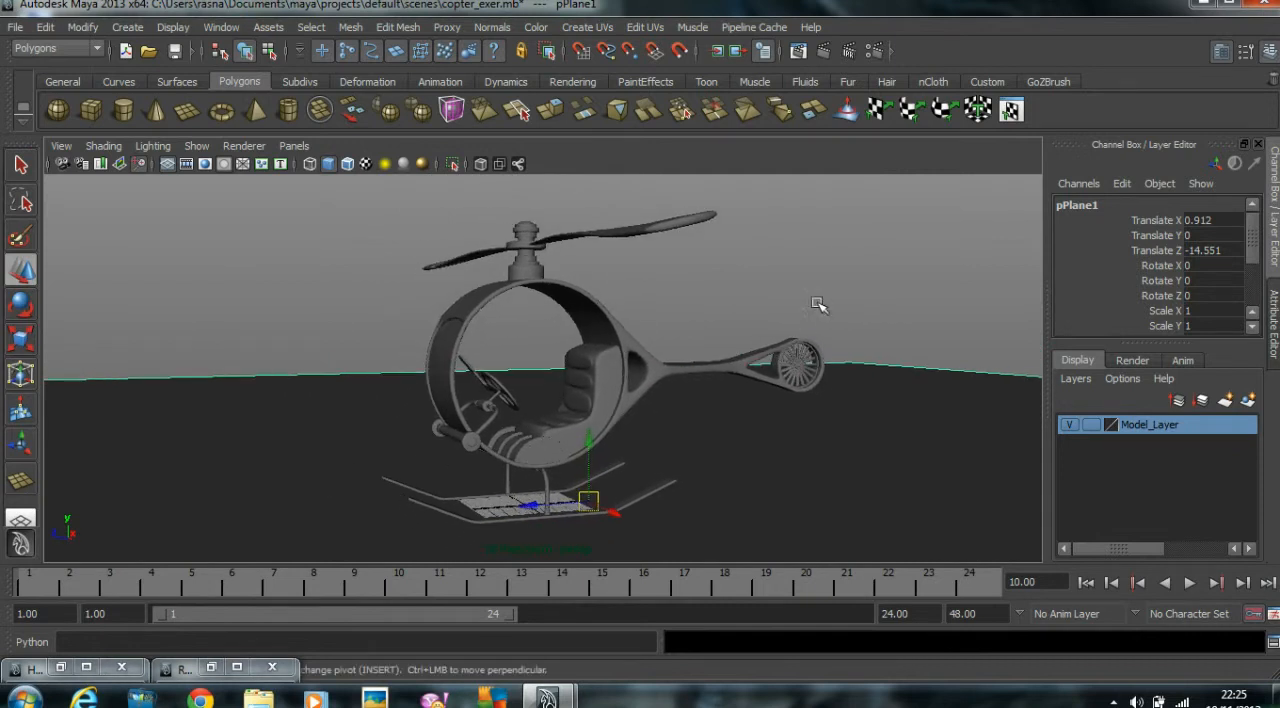
click(59, 146)
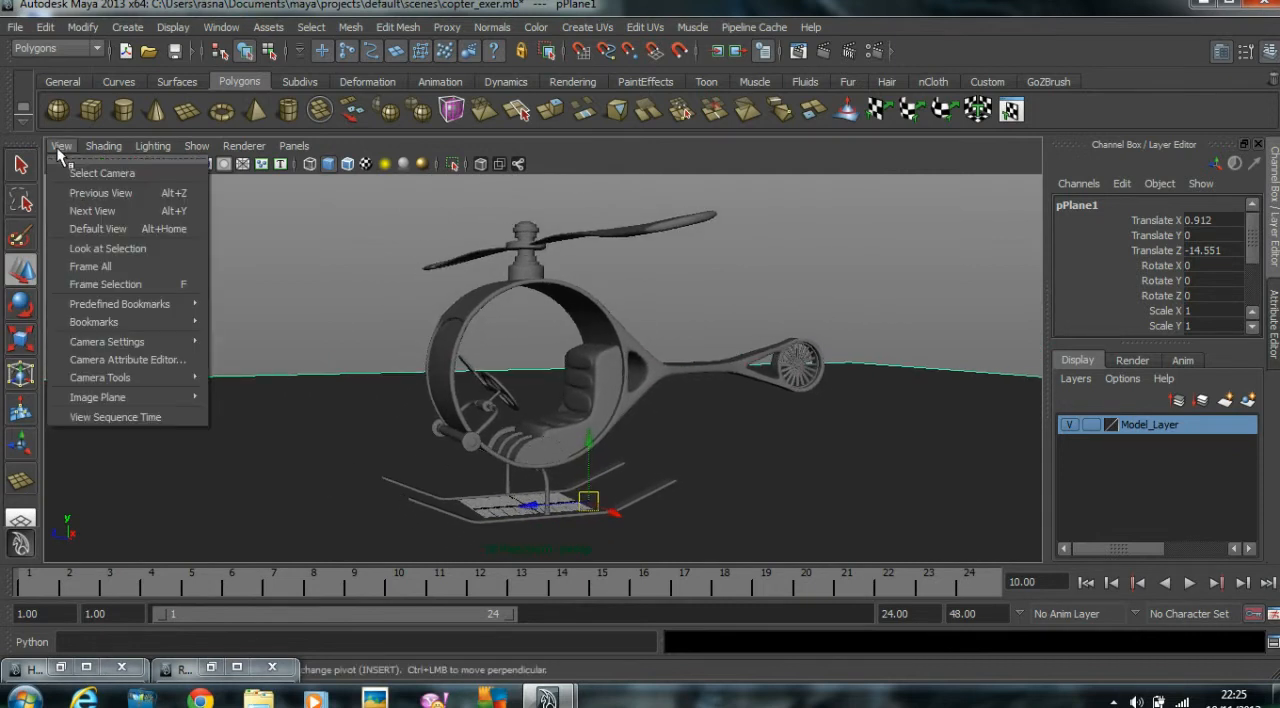
mouse_move(99, 345)
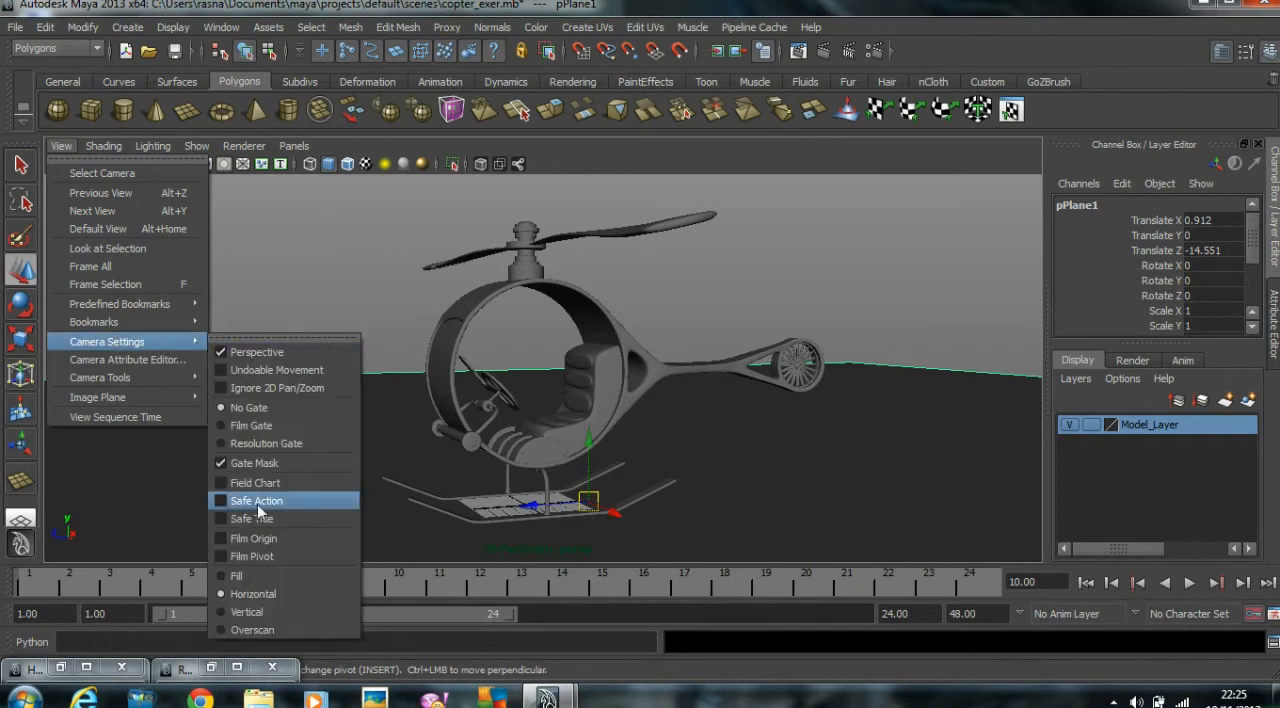
click(262, 443)
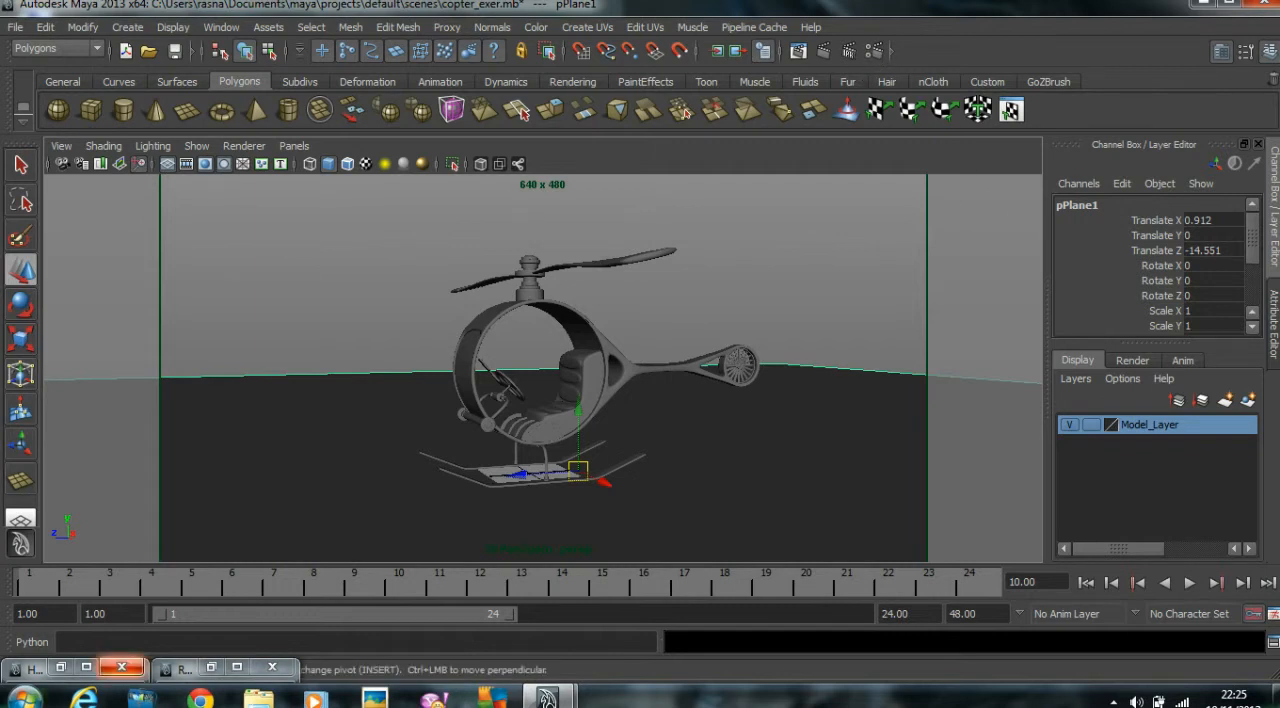
Set the scene to render using mental ray in the Render Settings.
click(874, 51)
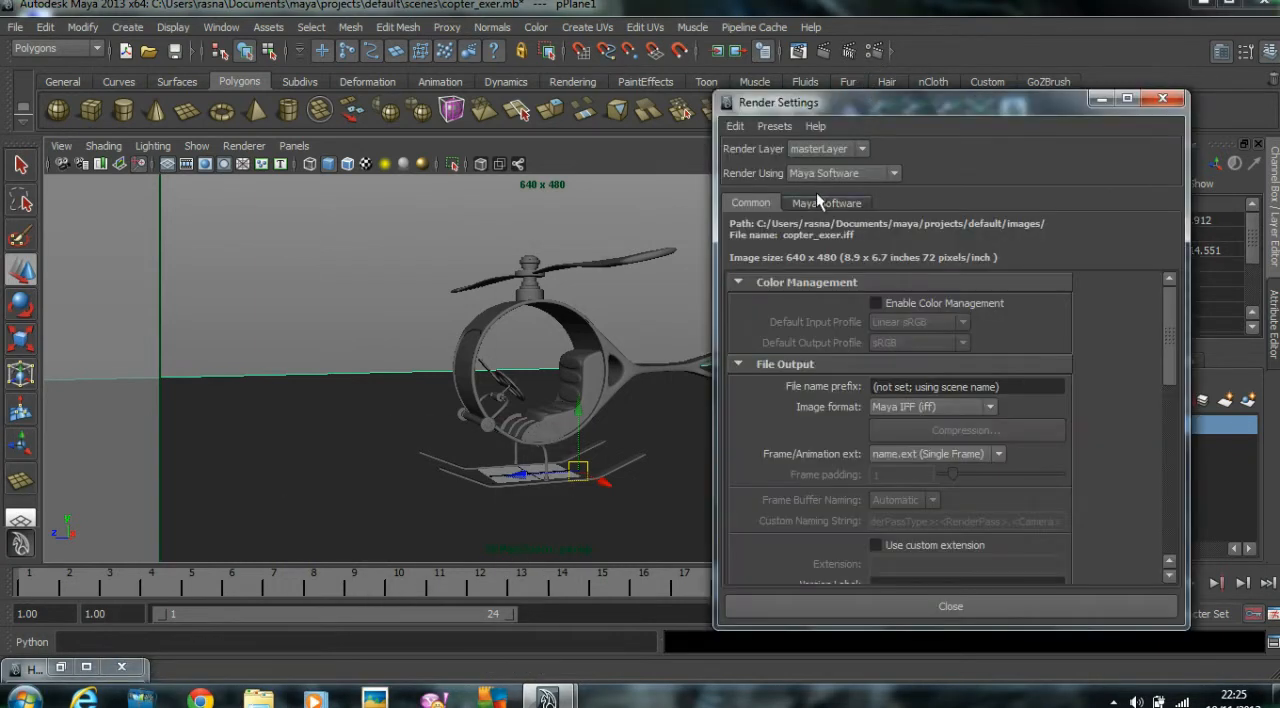
click(840, 175)
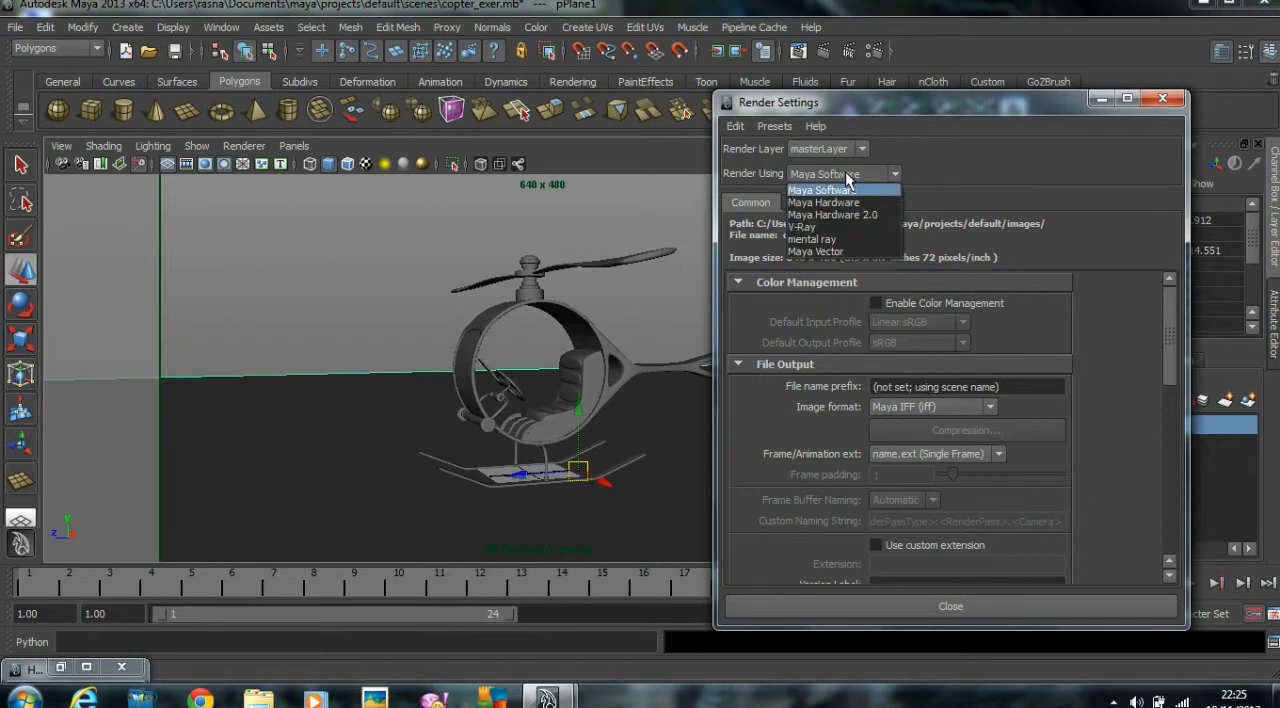
click(828, 239)
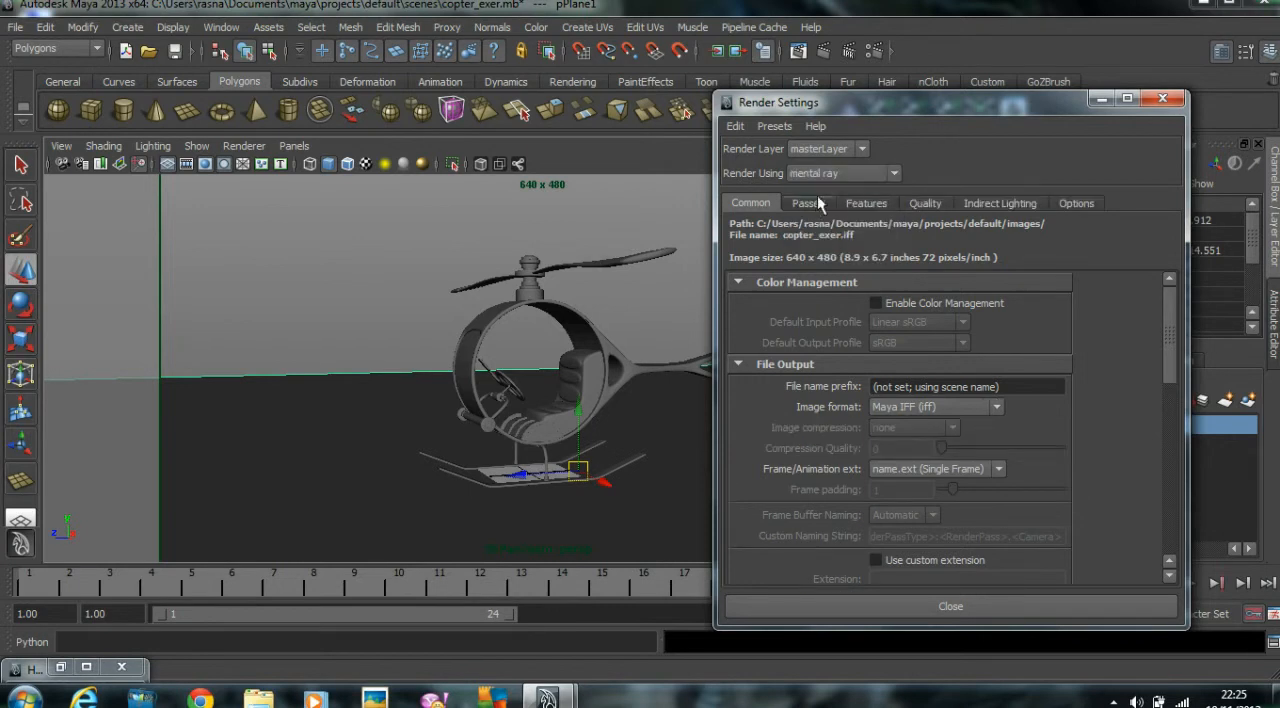
Check in the Plug-in Manager whether the mental ray plug-in Mayatomr.mll is loaded and set to auto load.
click(221, 27)
mouse_move(248, 133)
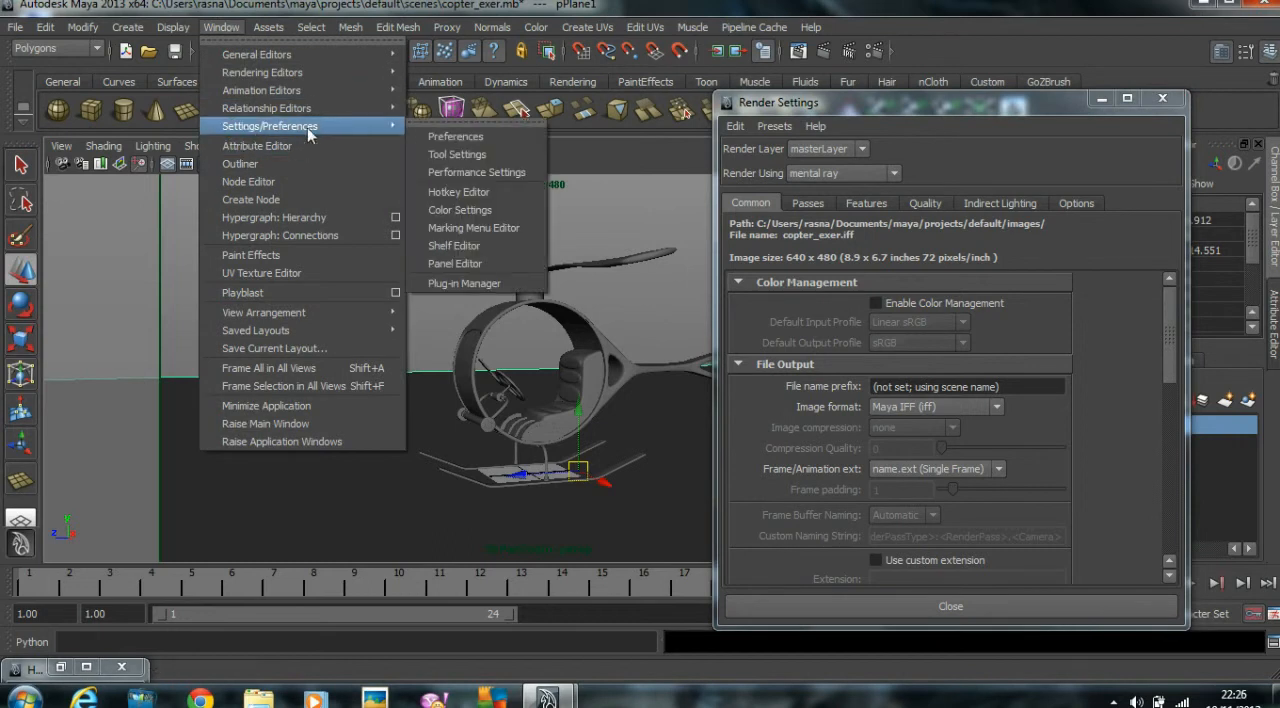
click(448, 283)
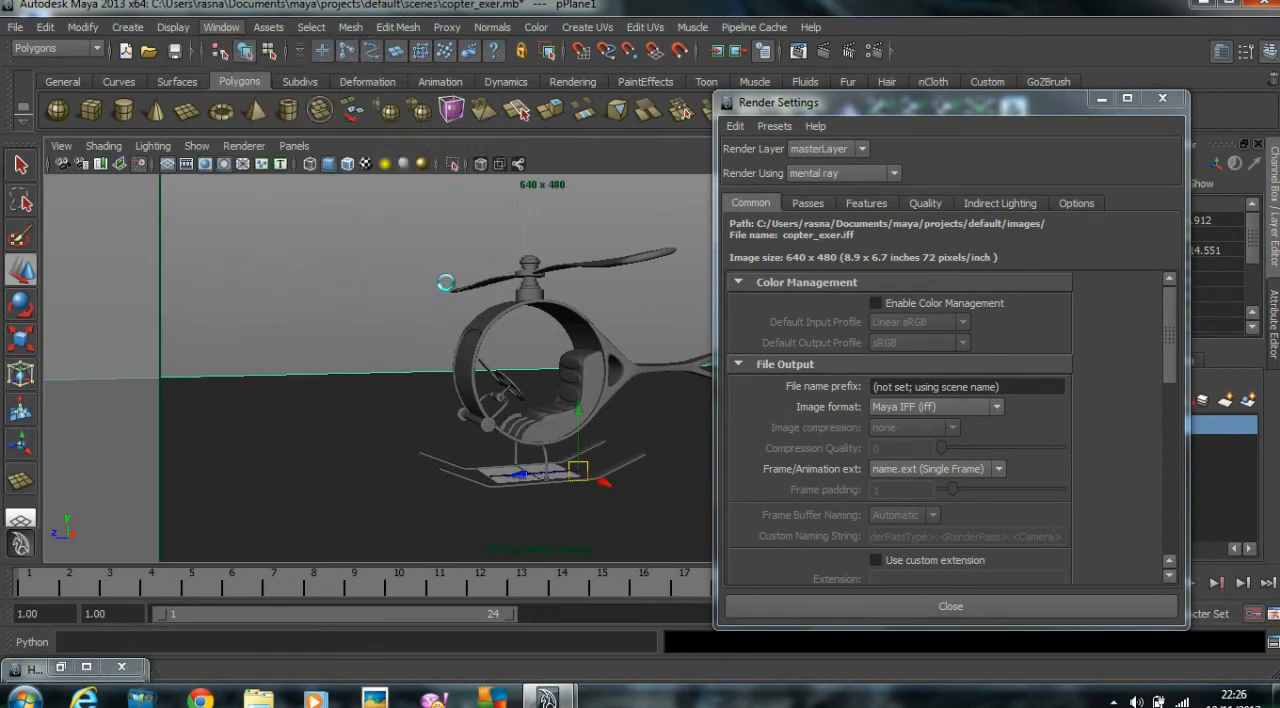
scroll(125, 597, down, 10)
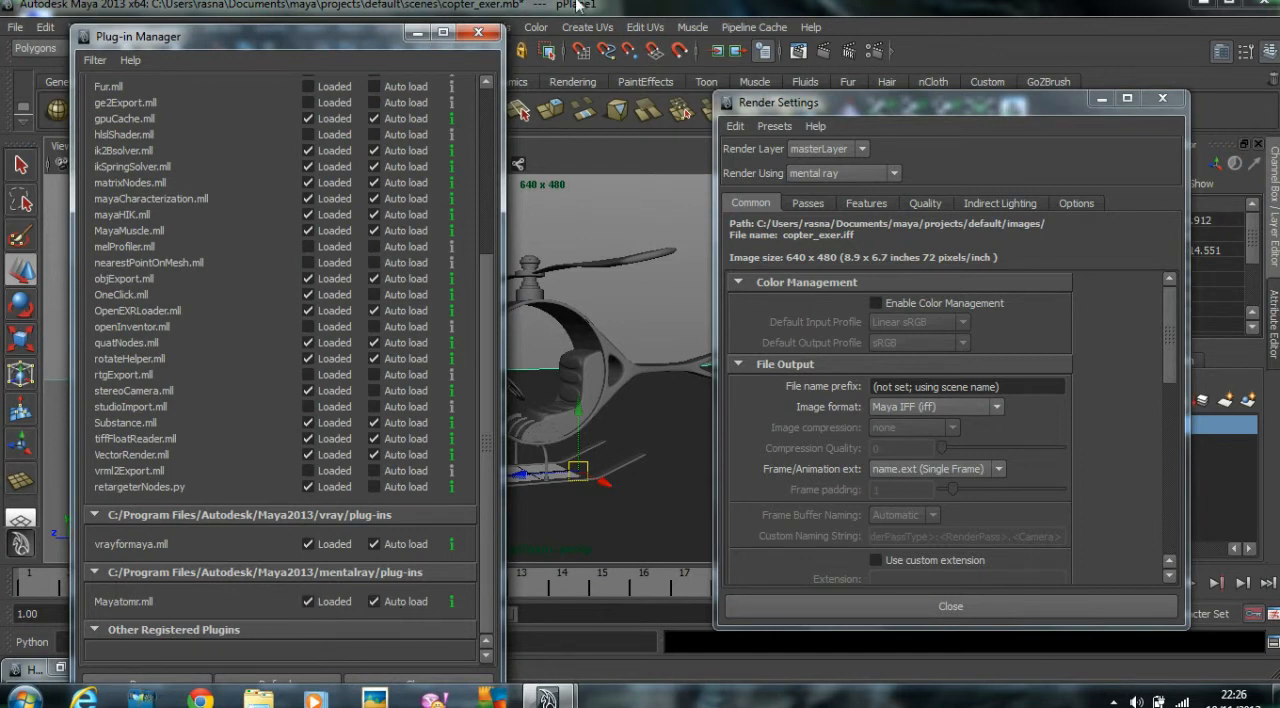
click(478, 32)
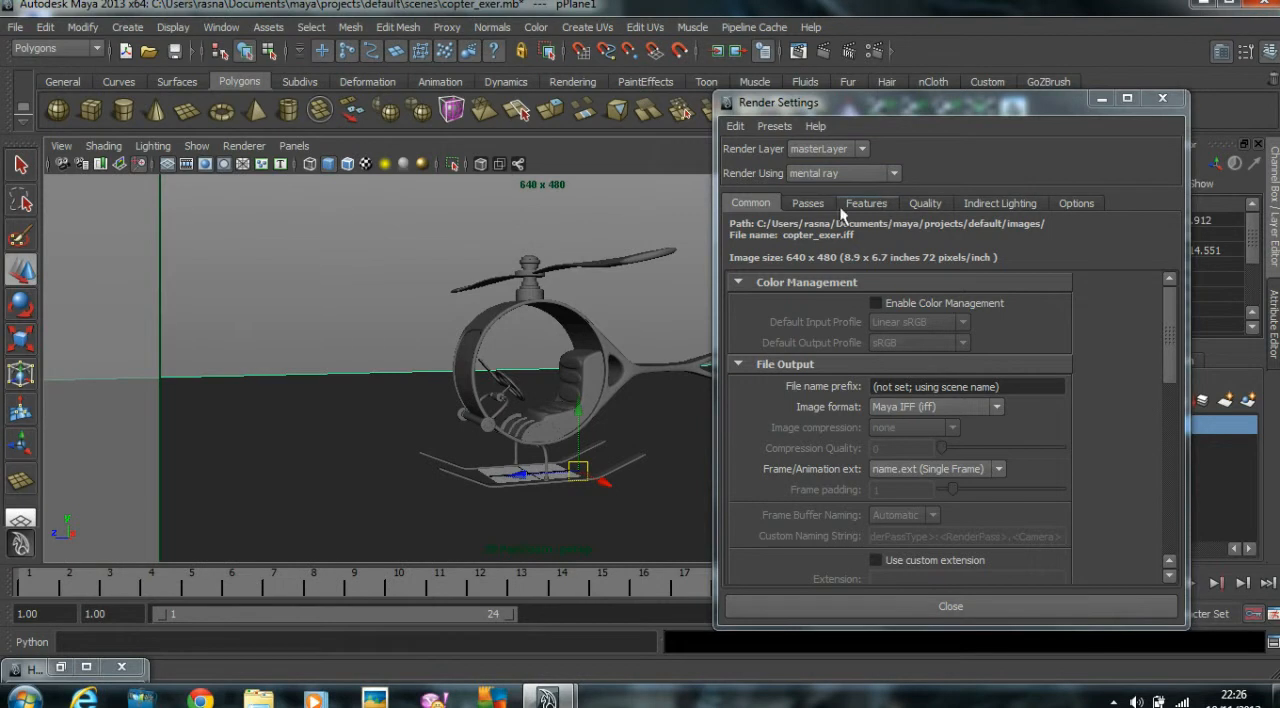
Set the render image size to the HD 720 preset.
scroll(1049, 415, down, 10)
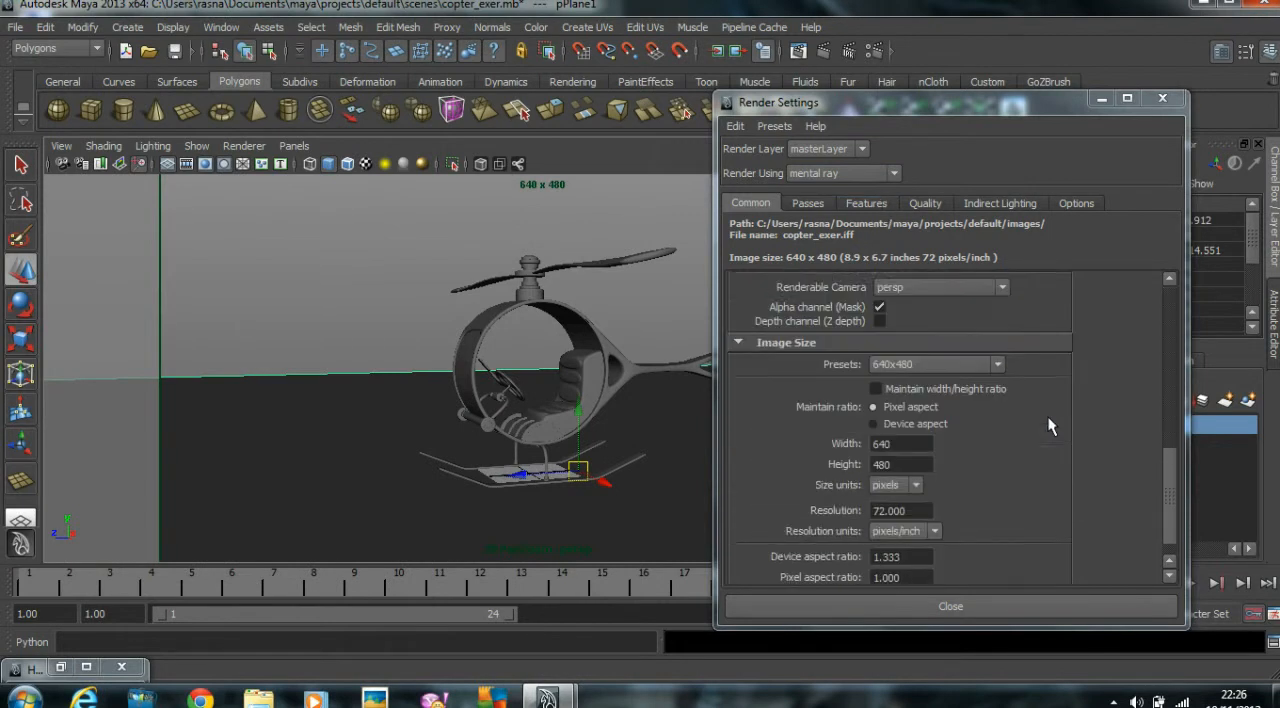
click(974, 338)
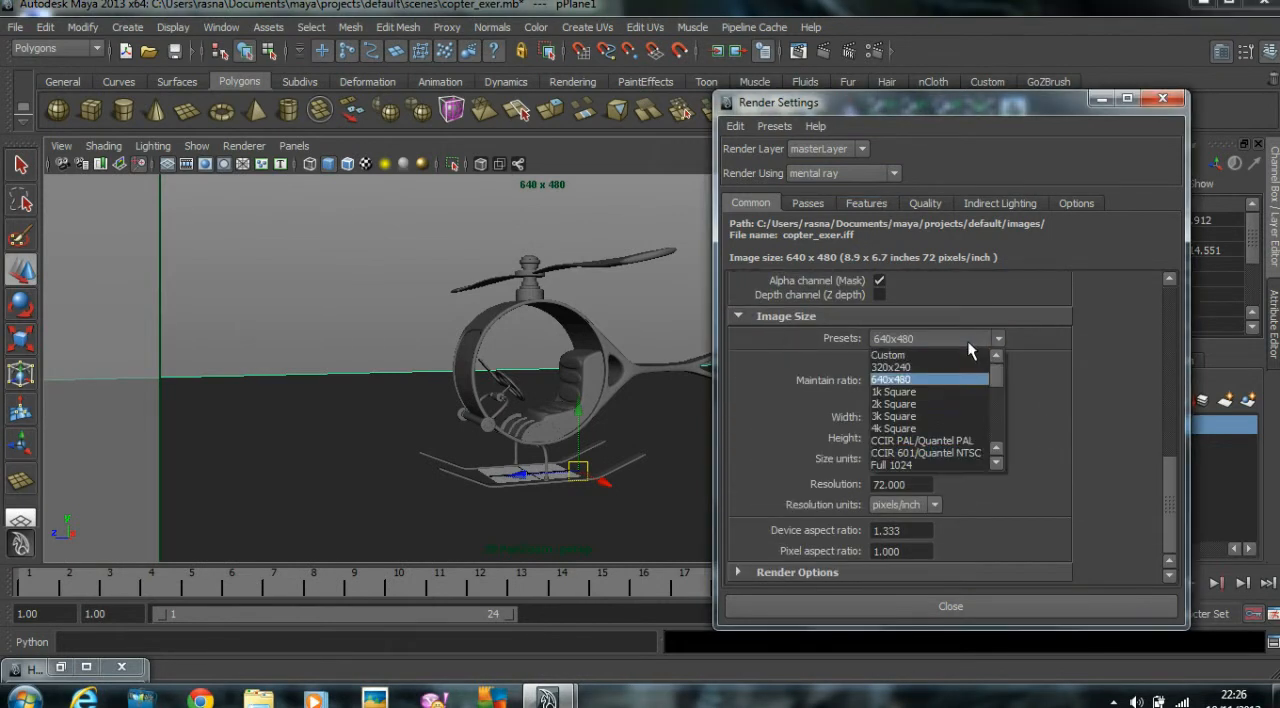
scroll(900, 455, down, 2)
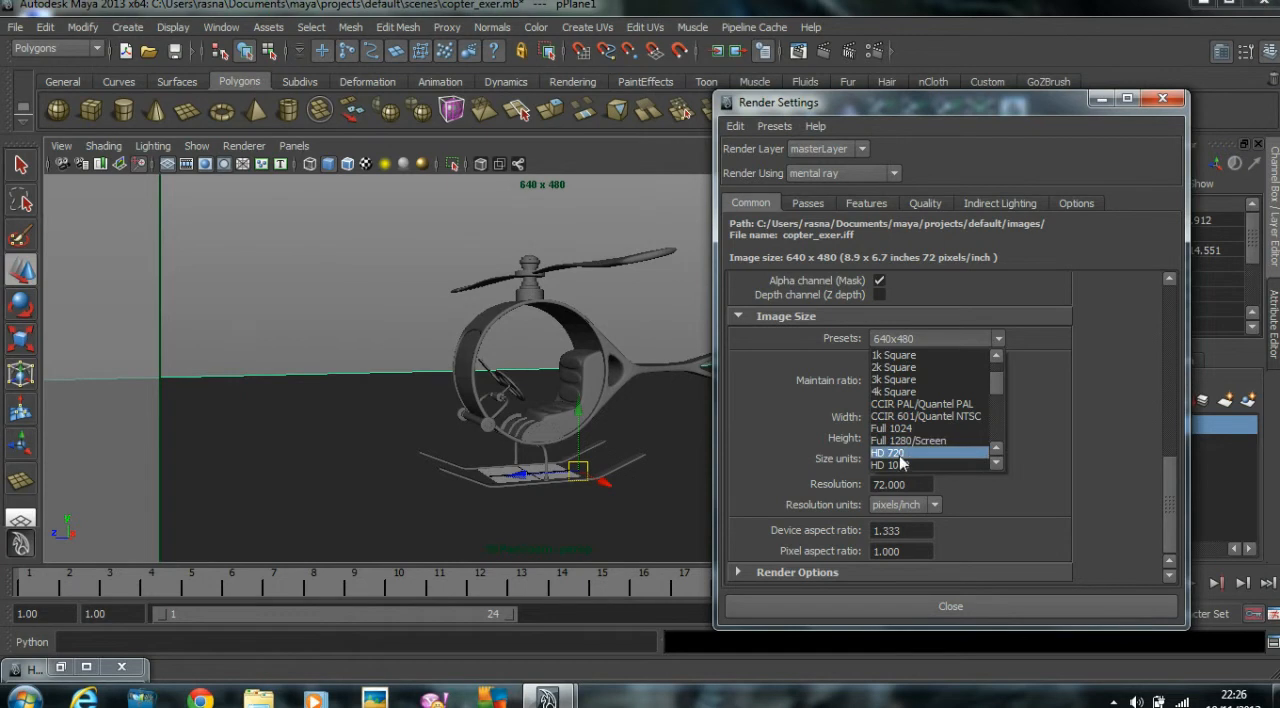
click(900, 455)
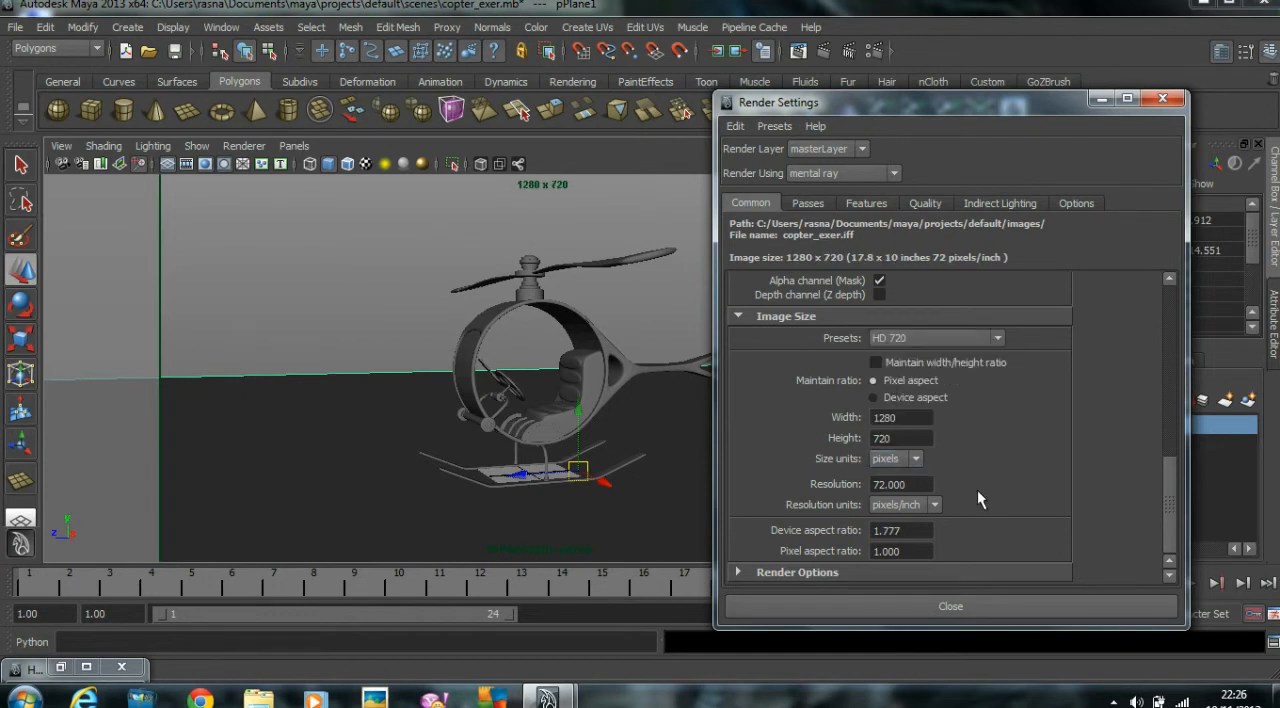
Raise the anti-aliasing Max Sample Level to 2 and enable Final Gathering, closing the Render Settings.
click(926, 203)
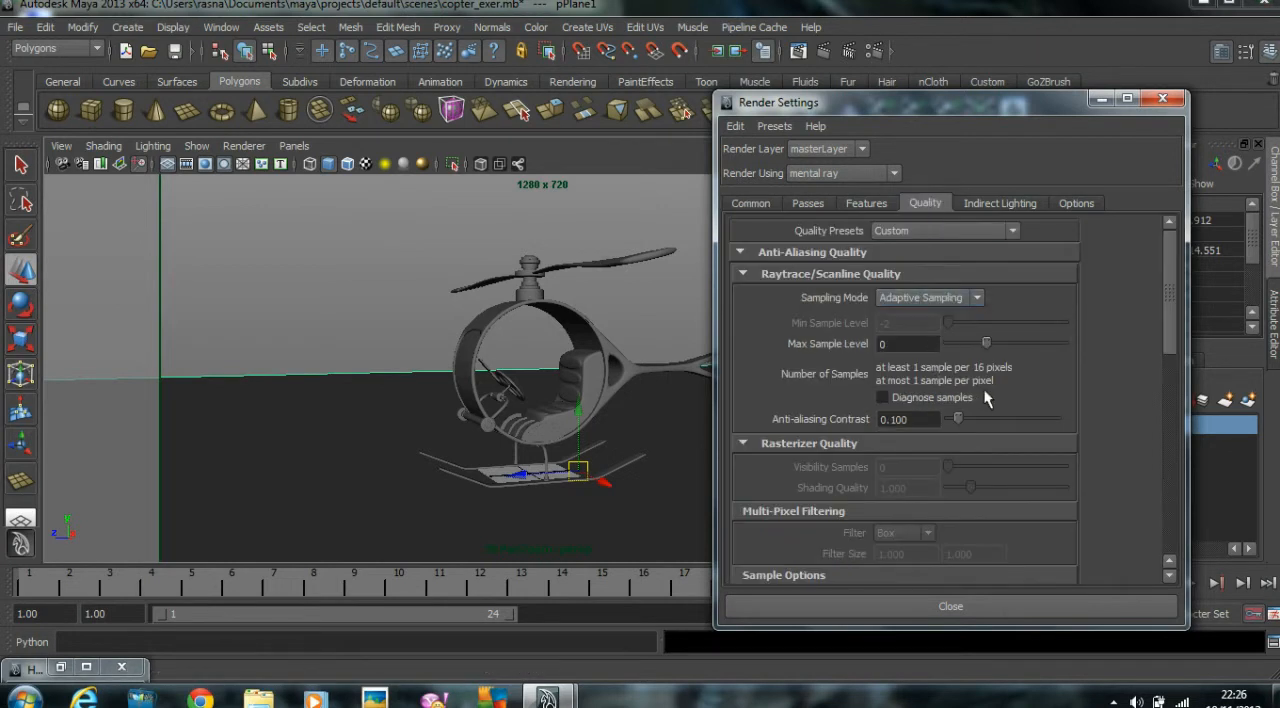
drag(986, 344, 1022, 346)
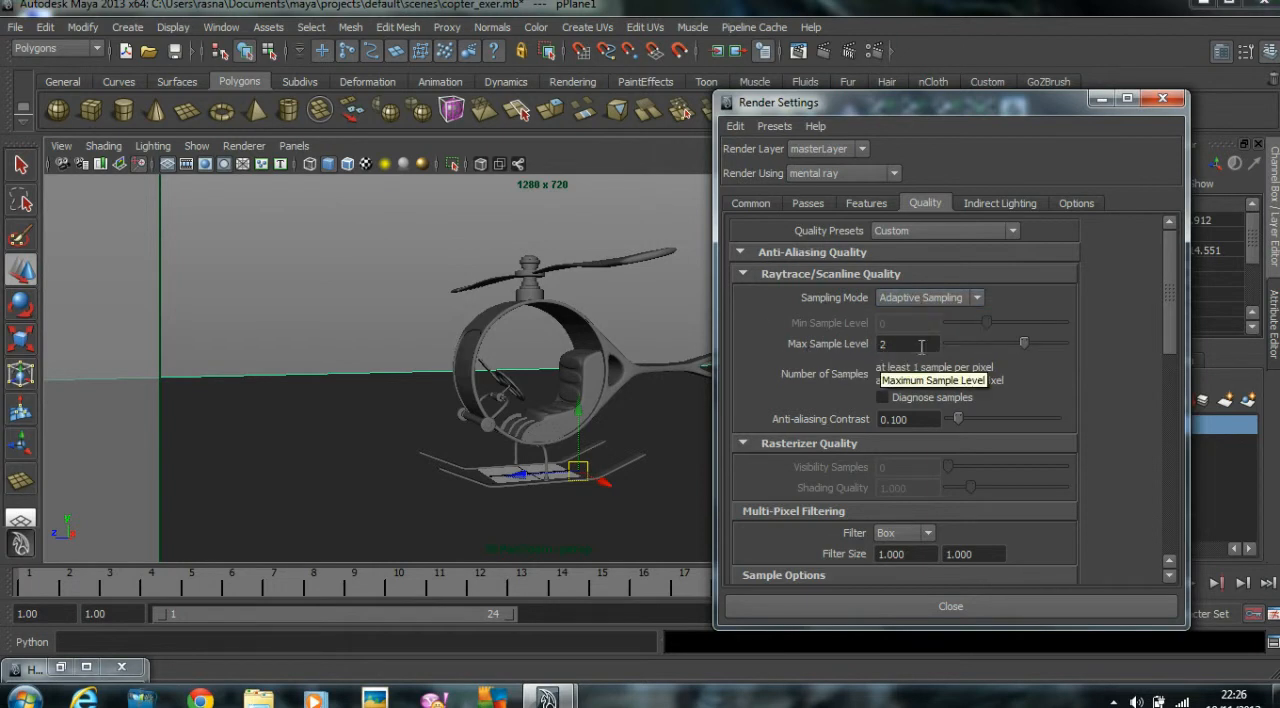
click(990, 201)
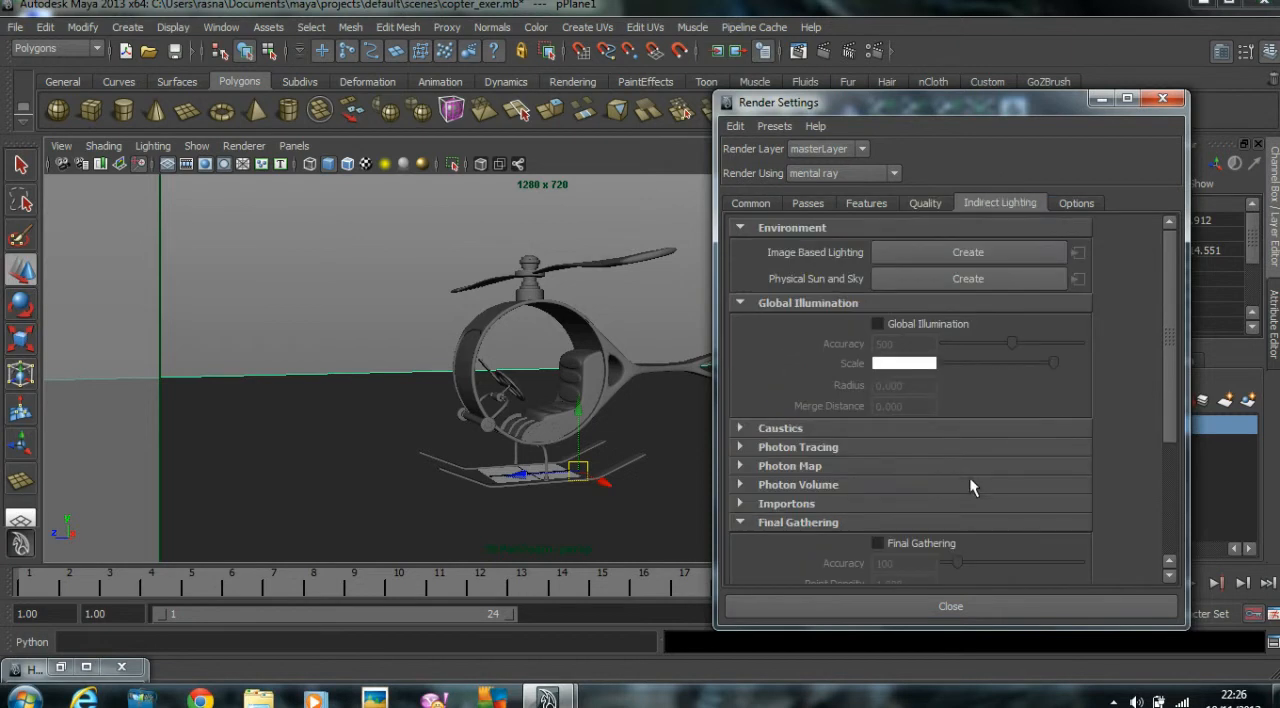
scroll(969, 477, down, 3)
click(878, 374)
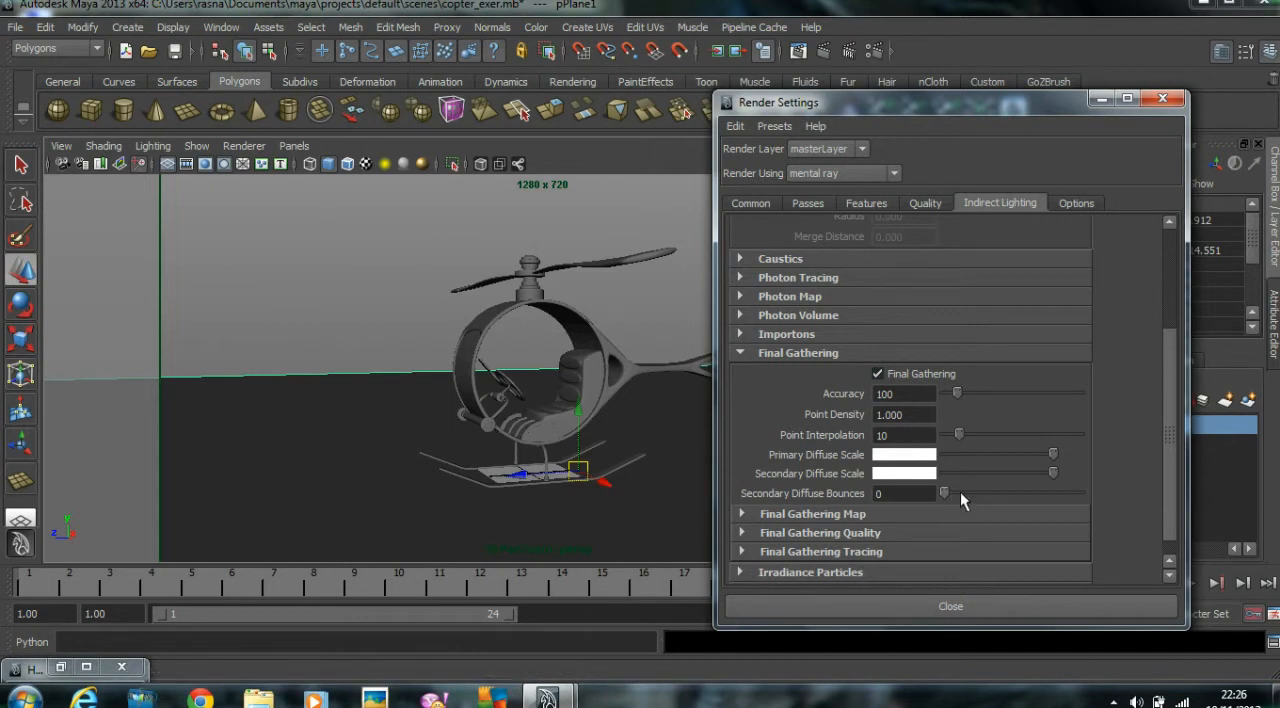
click(948, 607)
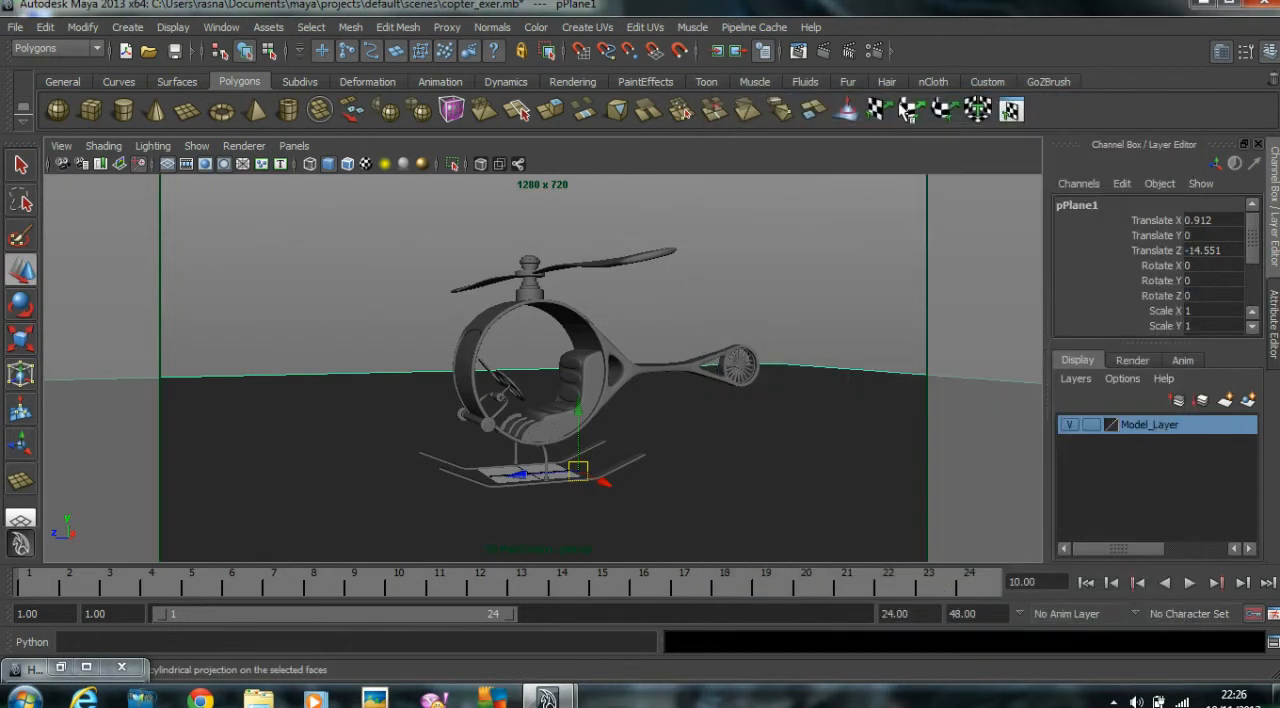
Review the Common options in the Render Settings and minimize the window.
click(874, 51)
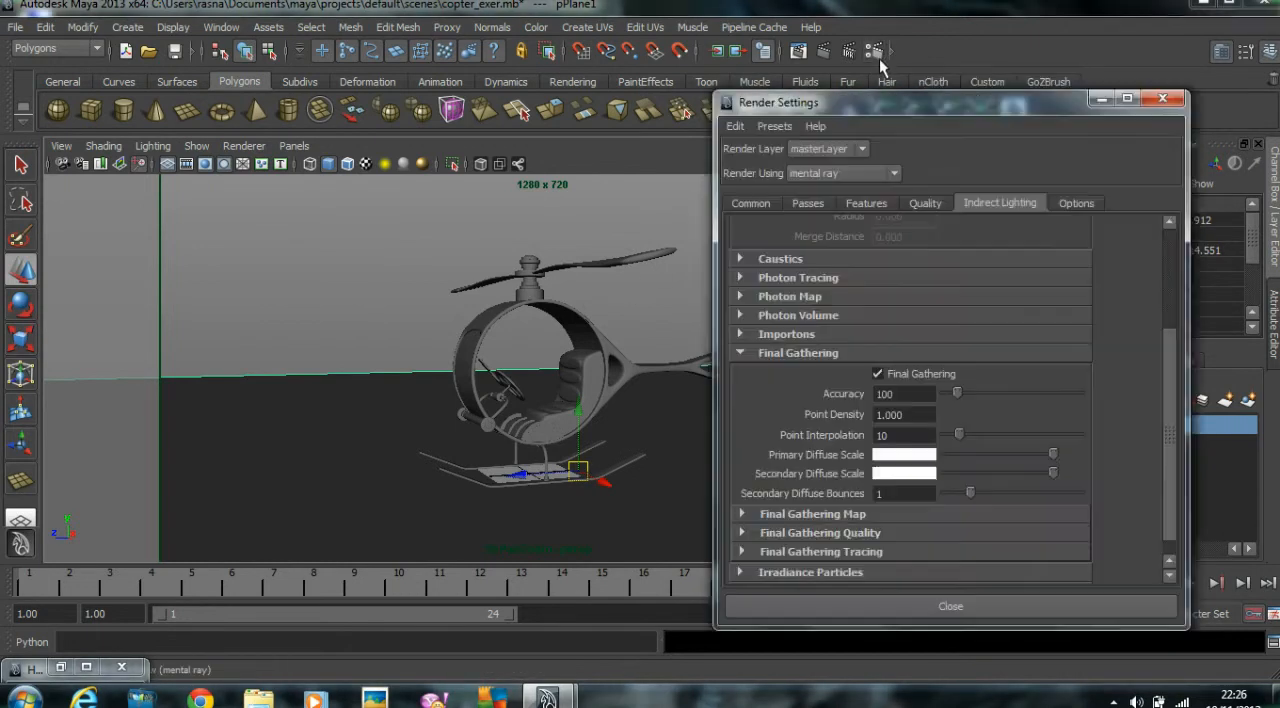
click(750, 203)
scroll(875, 348, up, 6)
scroll(879, 343, up, 3)
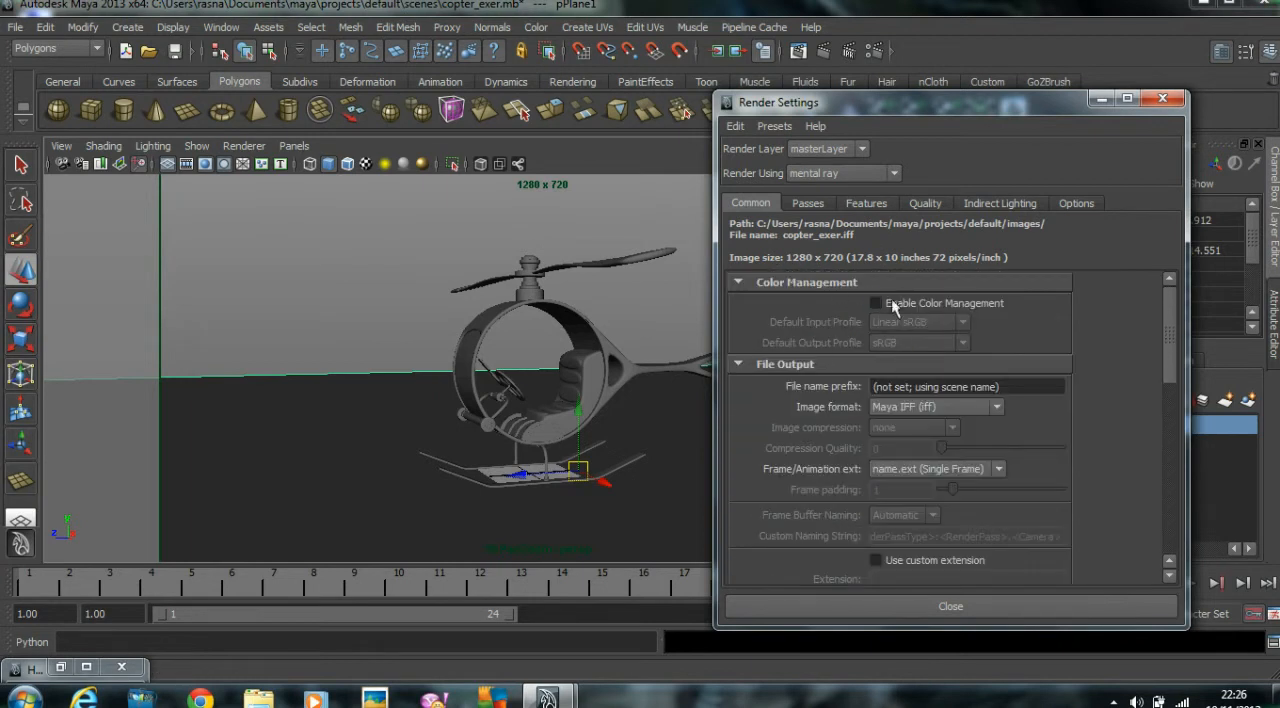
click(1101, 98)
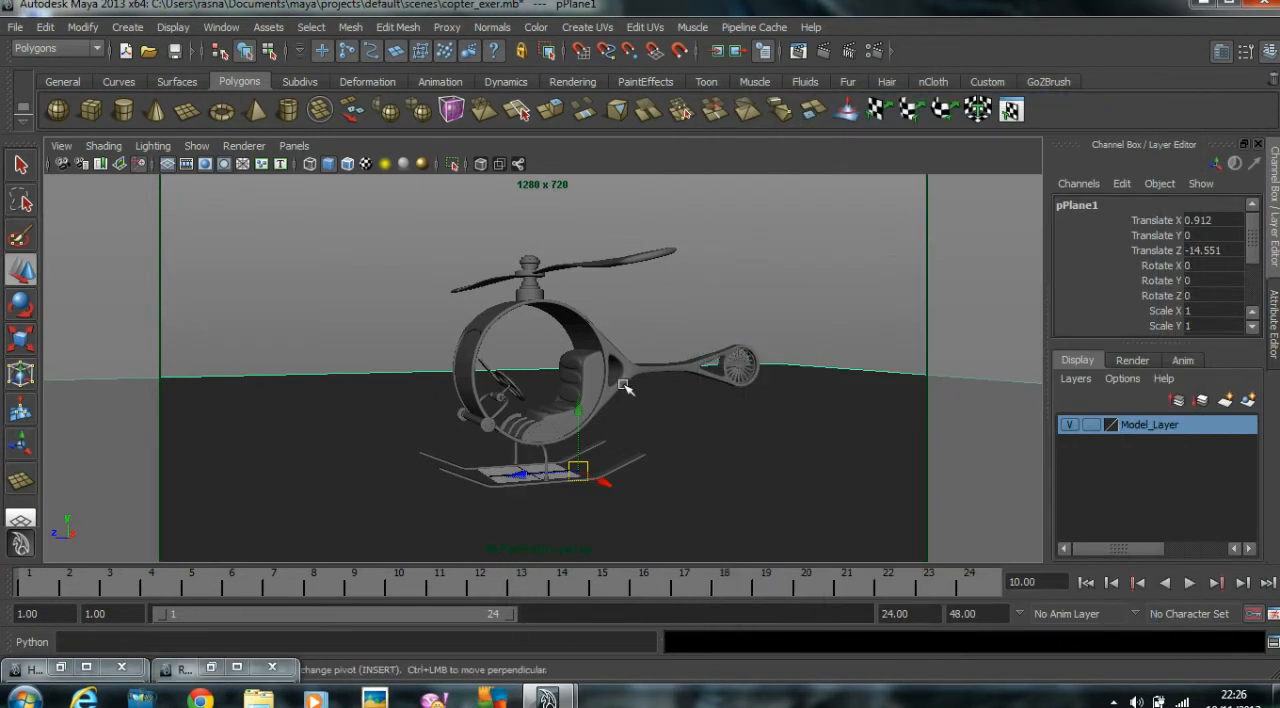
Deselect the ground plane and set the Render View test resolution to 50% Settings (640x360).
click(760, 250)
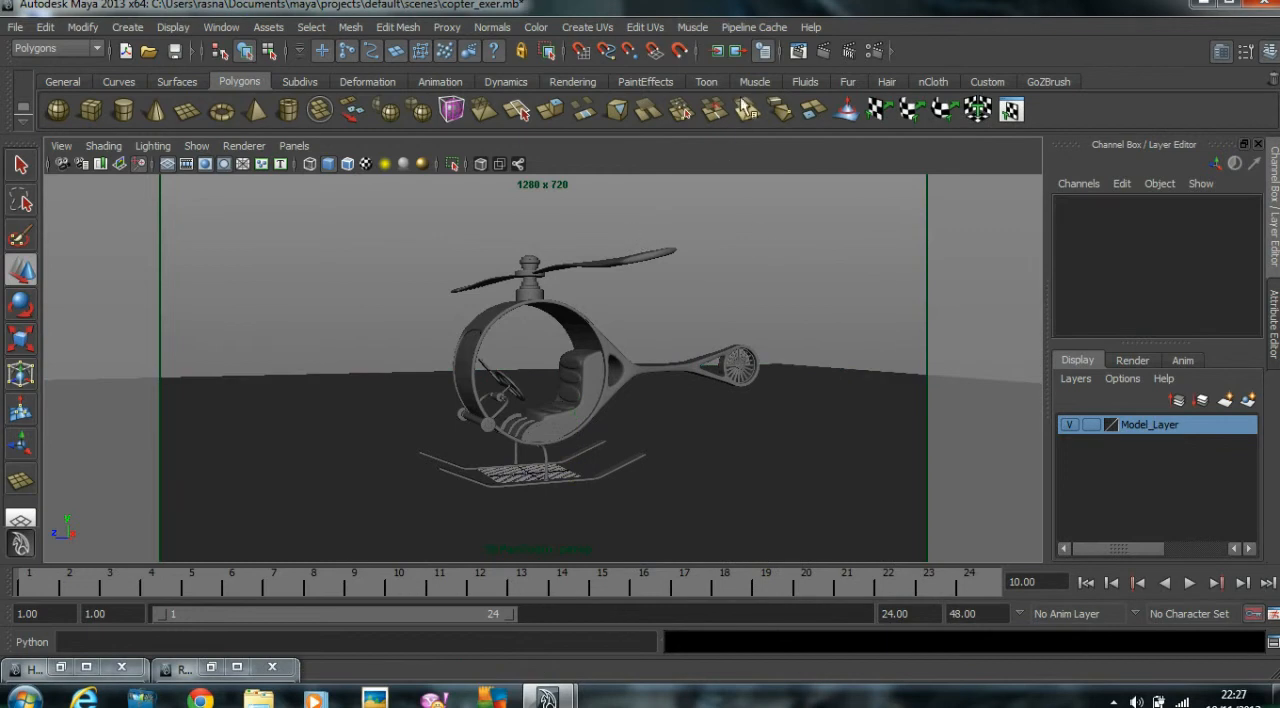
click(797, 52)
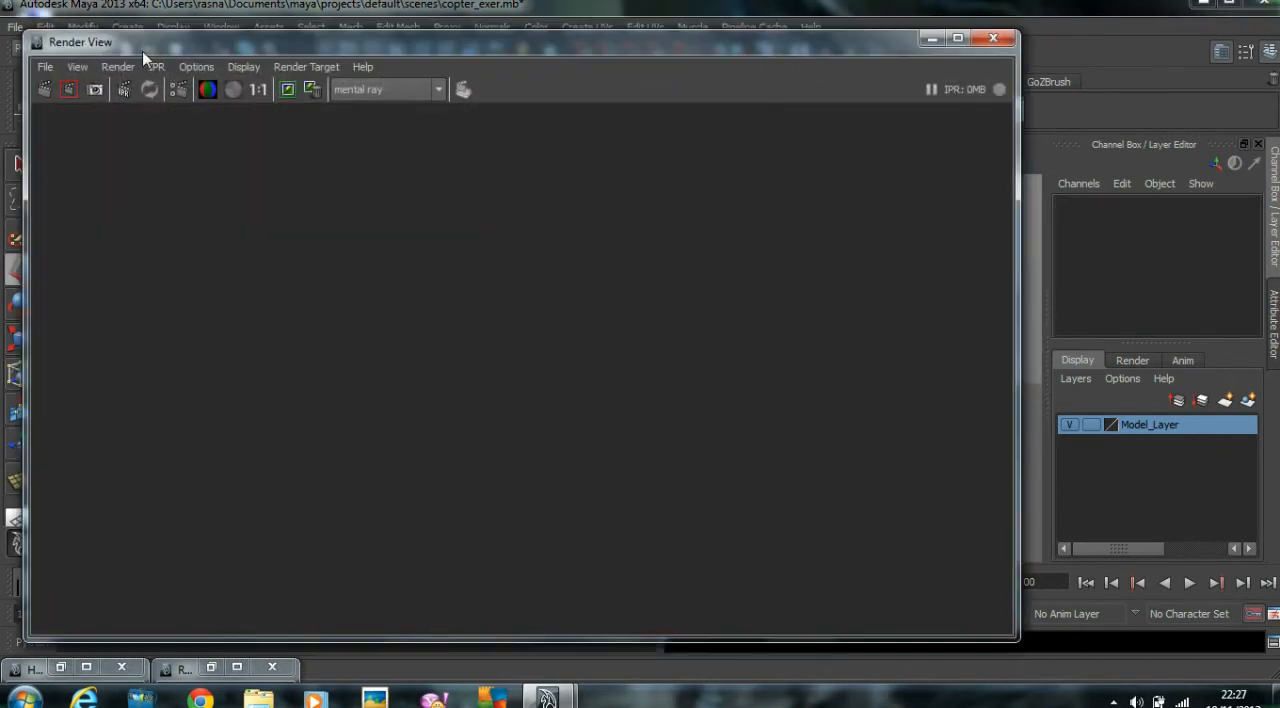
click(195, 67)
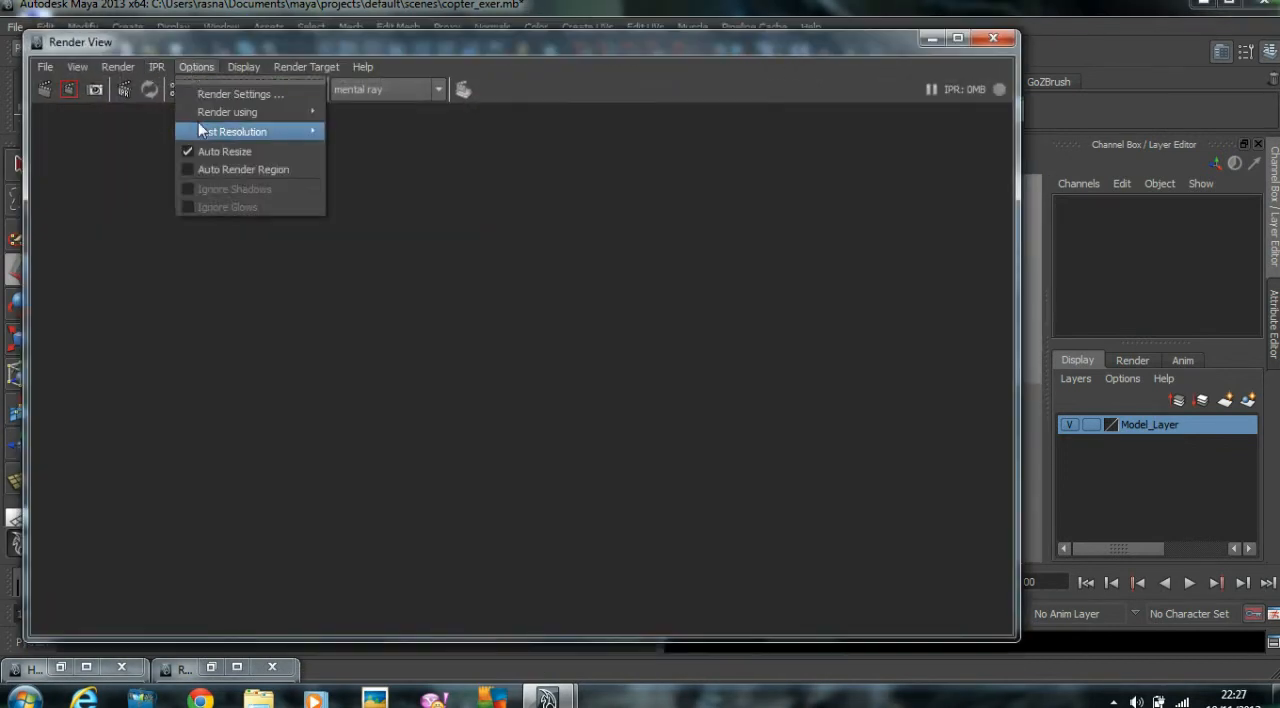
mouse_move(204, 135)
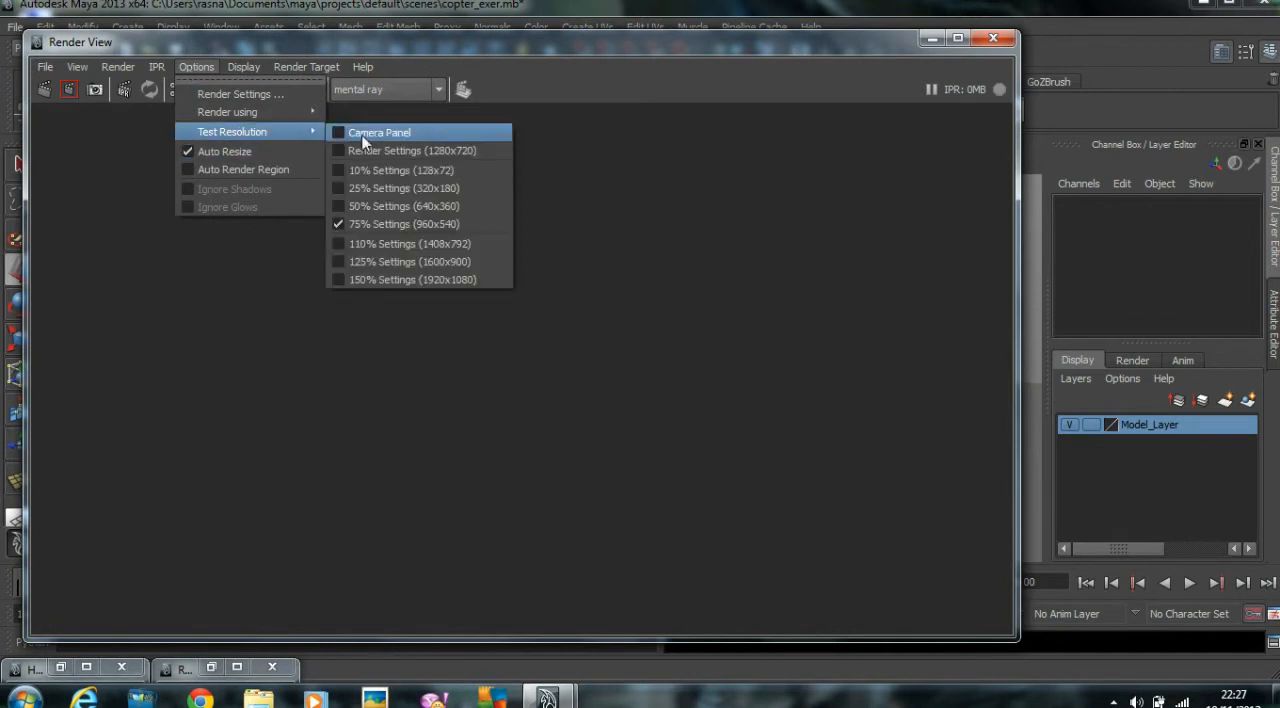
click(447, 208)
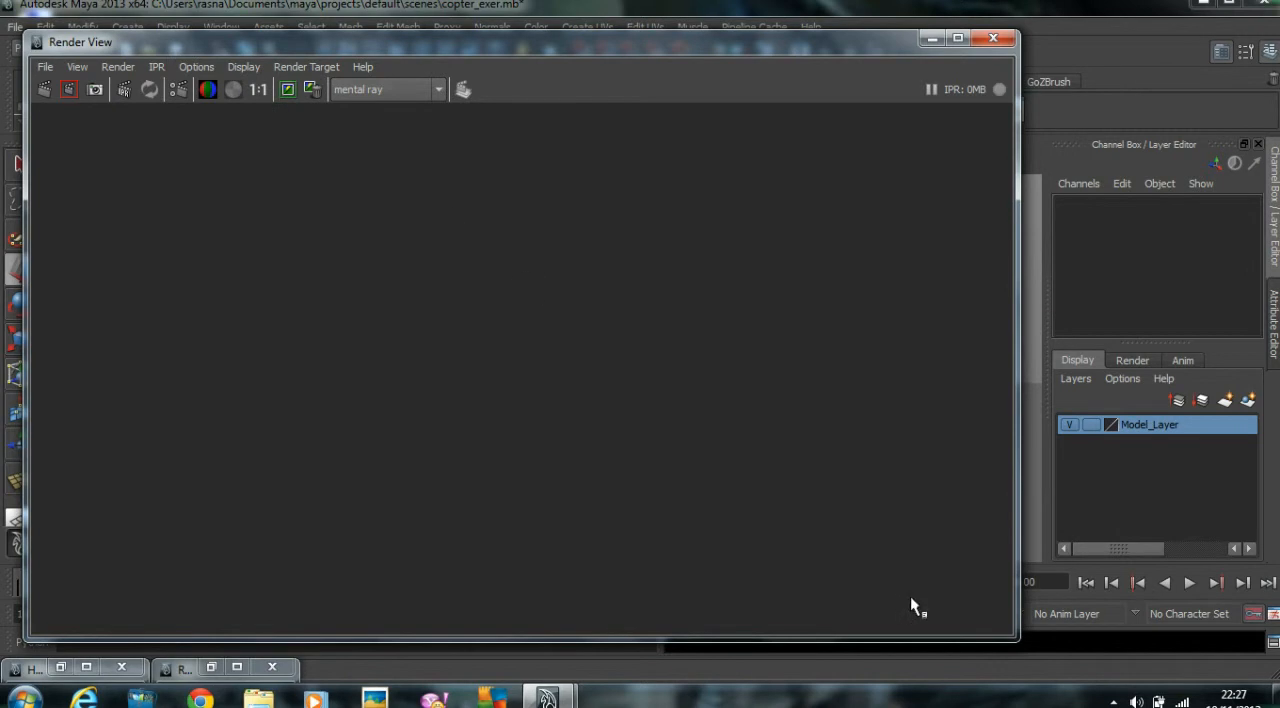
Shrink and reposition the Render View window, and render the helicopter scene with mental ray.
drag(1018, 641, 798, 490)
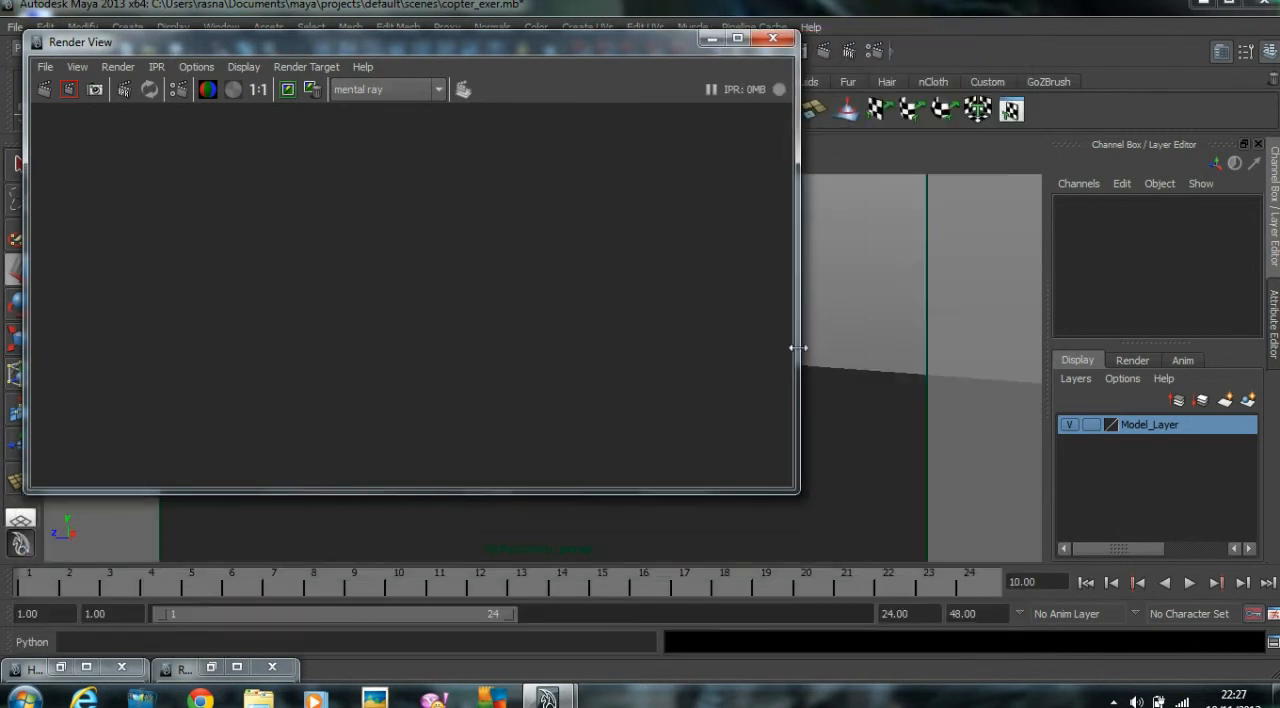
drag(639, 45, 661, 93)
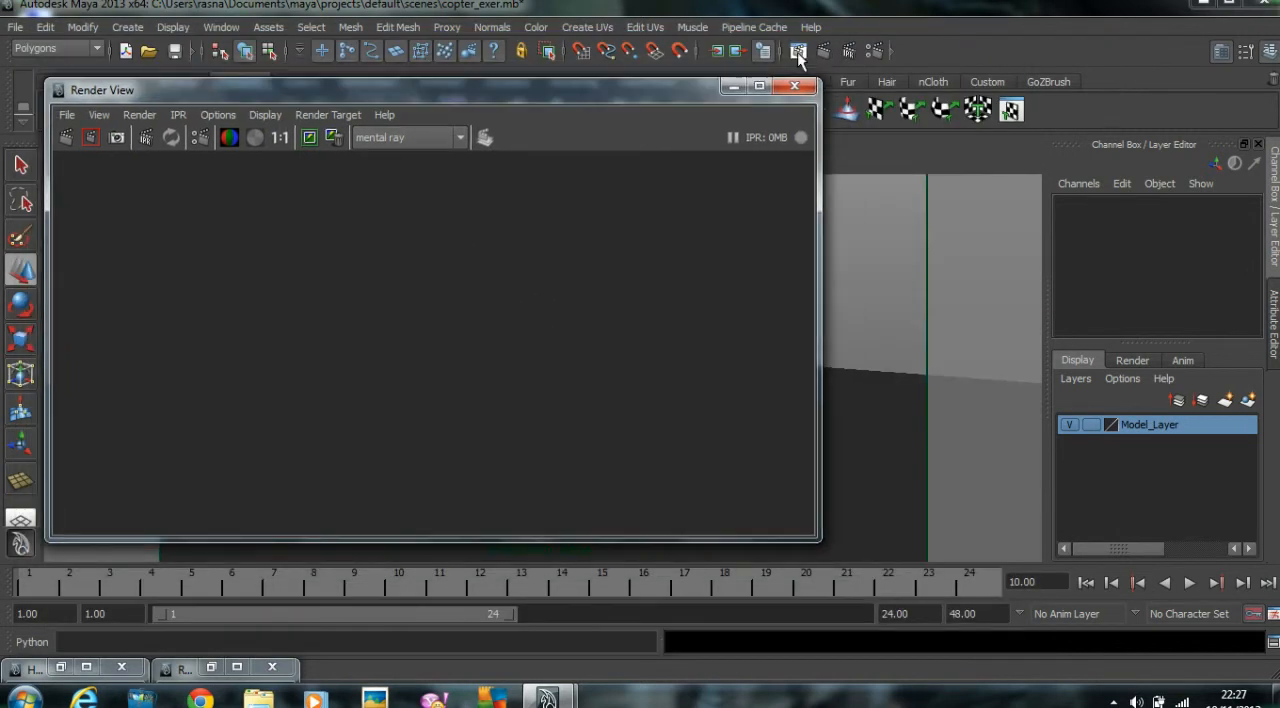
click(64, 138)
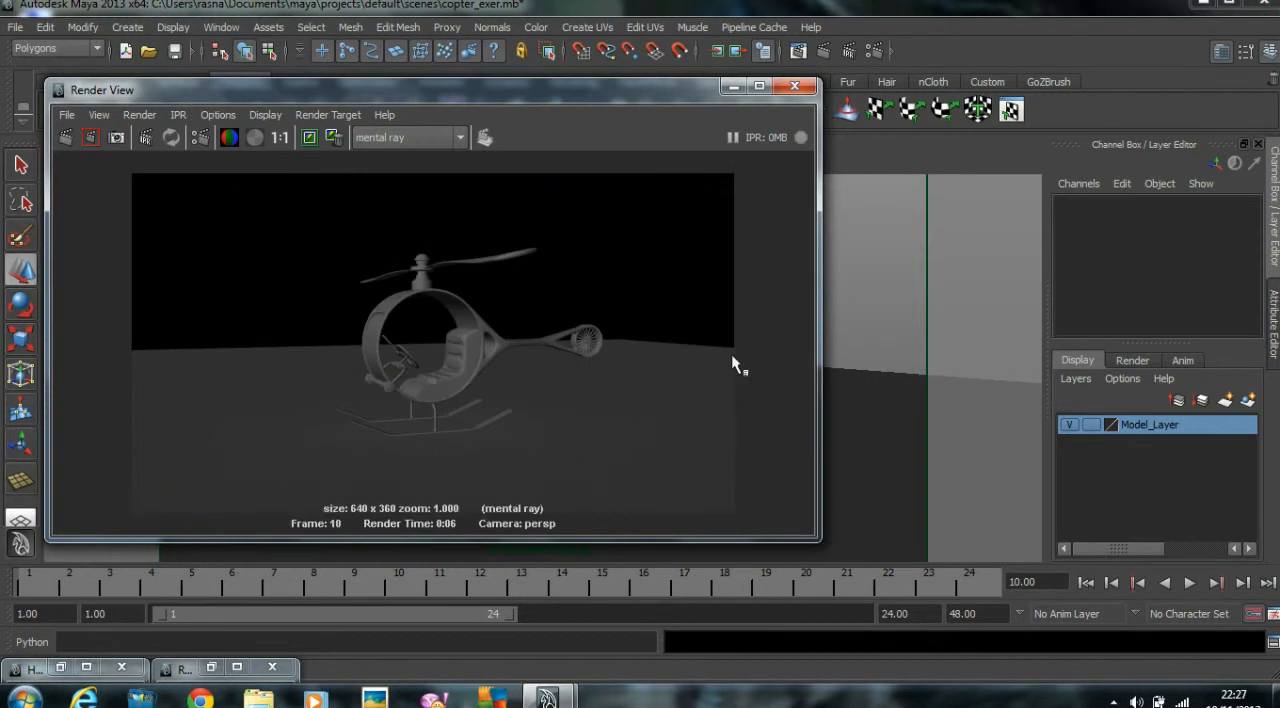
click(733, 86)
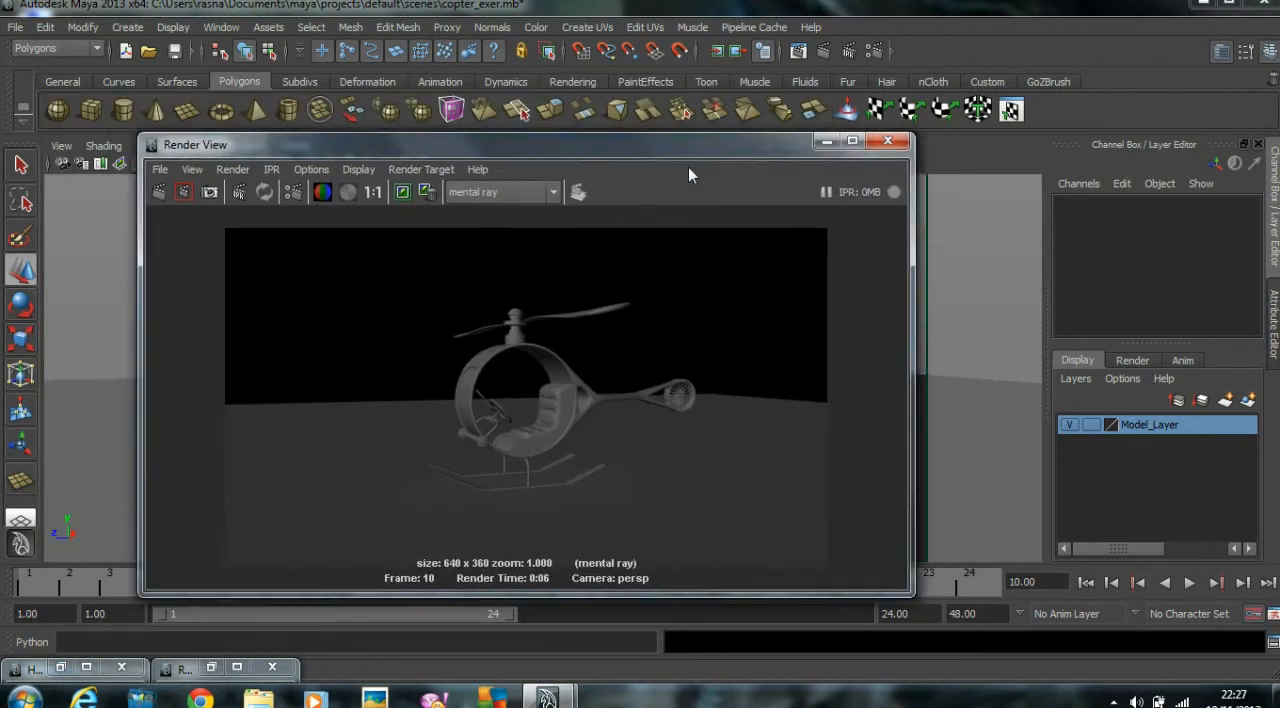
Frame the helicopter more closely in the perspective view, re-render it and keep the rendered image.
alt+right_drag(605, 313, 672, 315)
alt+middle_drag(672, 315, 614, 300)
mouse_move(614, 300)
alt+mouse_down()
mouse_move(654, 306)
mouse_move(634, 311)
alt+mouse_up()
alt+middle_drag(634, 311, 637, 313)
alt+right_drag(637, 313, 649, 315)
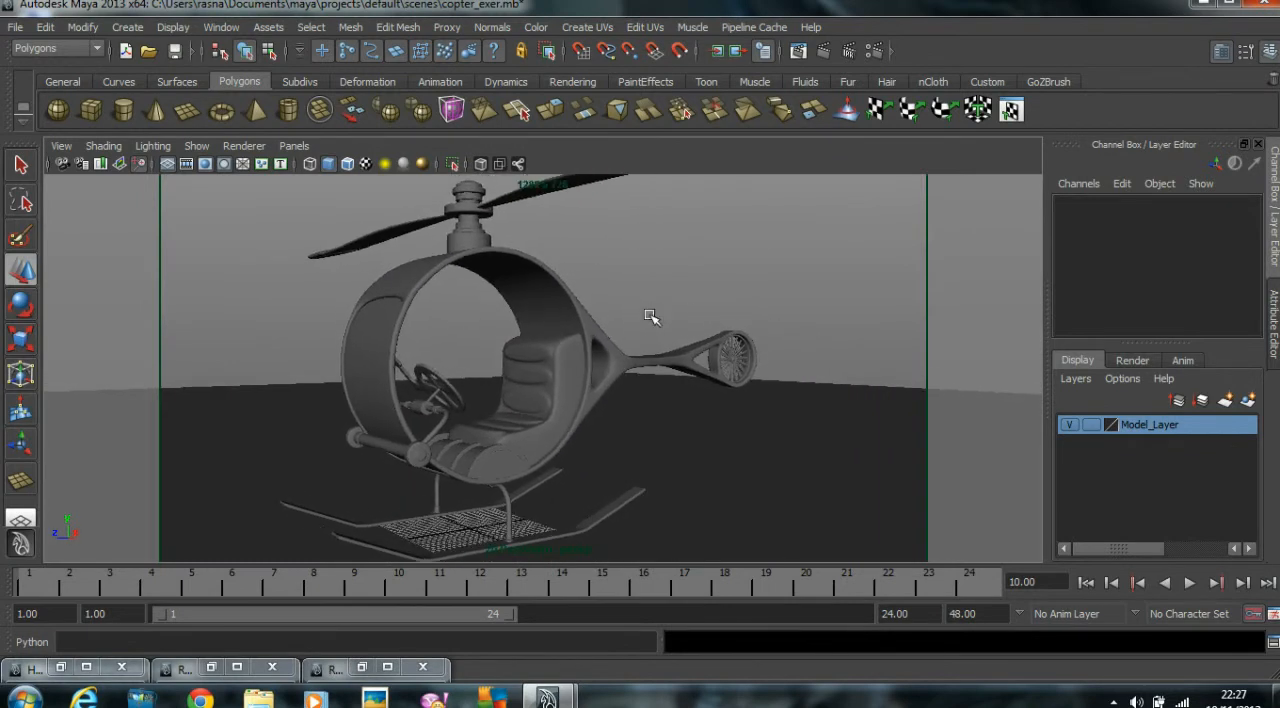
alt+middle_drag(649, 315, 651, 310)
alt+middle_drag(570, 307, 573, 306)
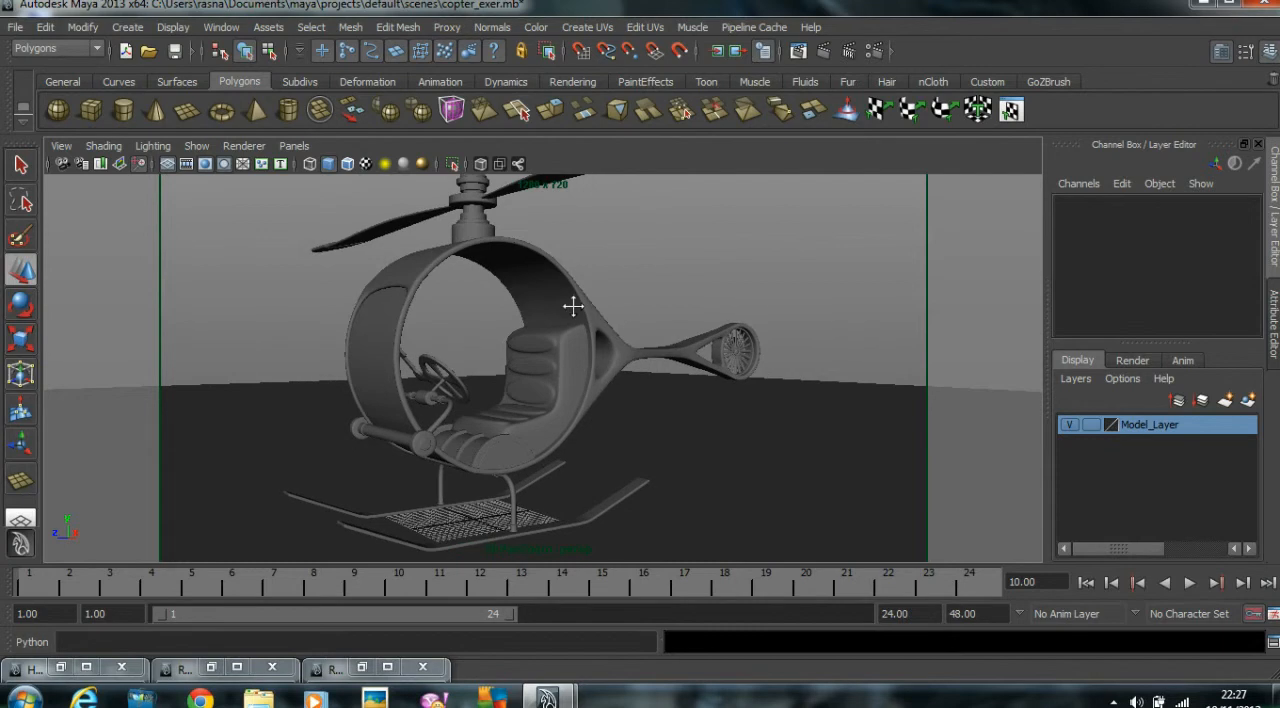
click(798, 50)
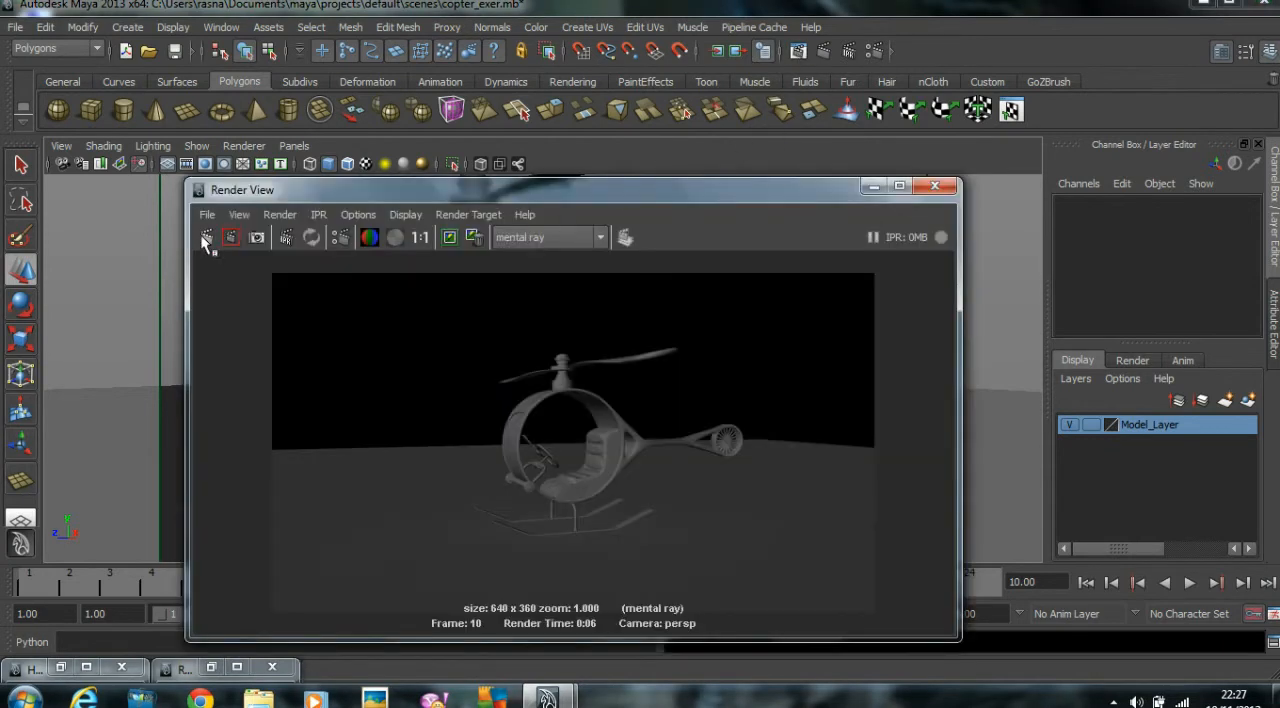
click(206, 239)
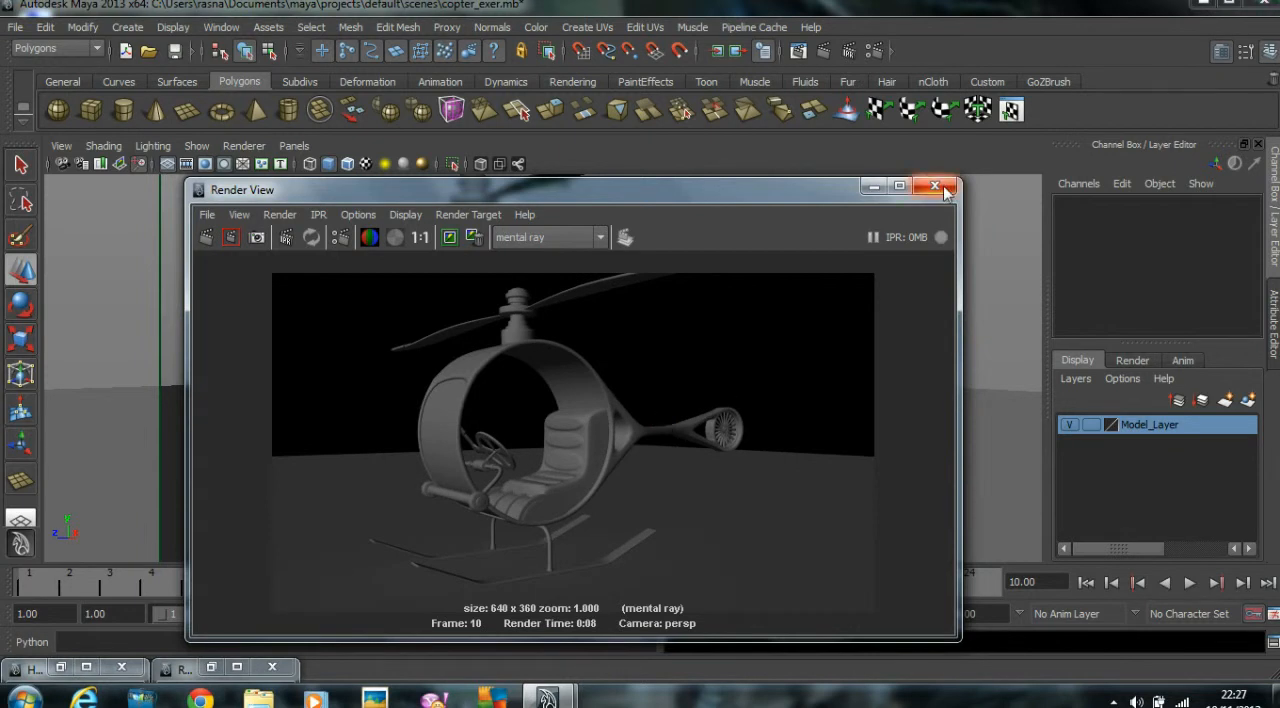
click(450, 236)
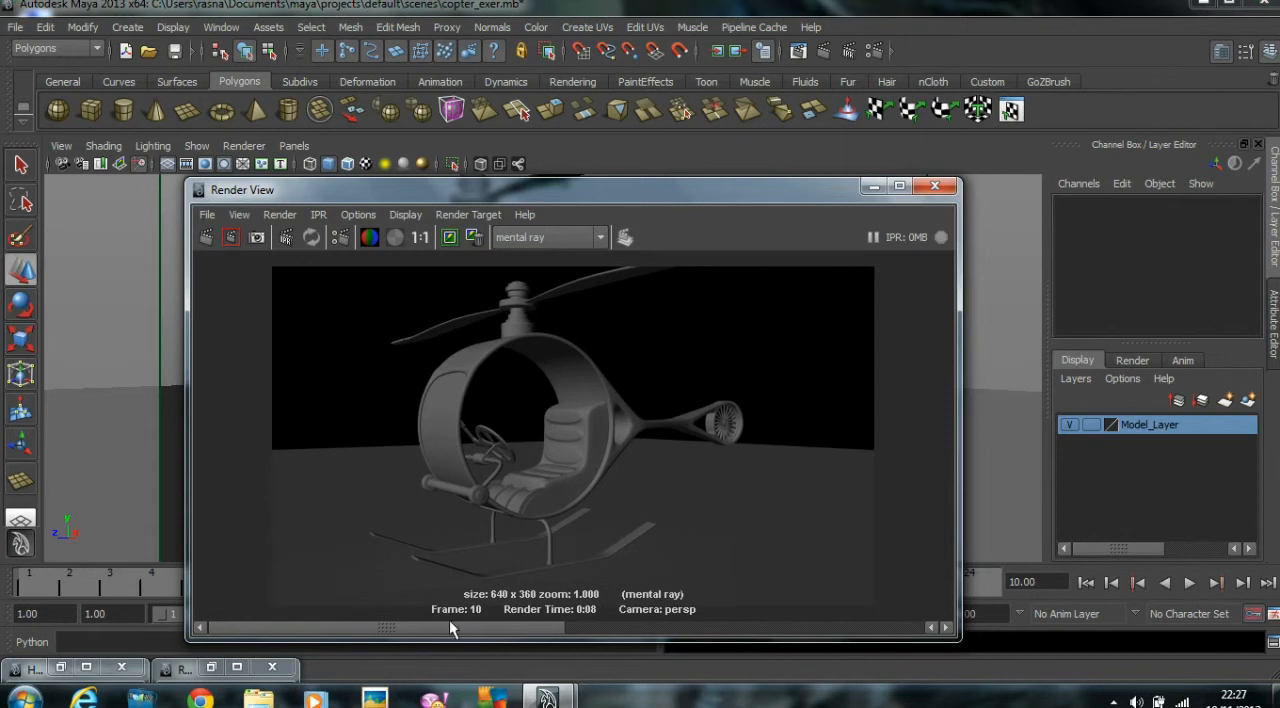
Open the perspective camera's attributes and lighten its Environment background color from black to dark gray.
click(61, 147)
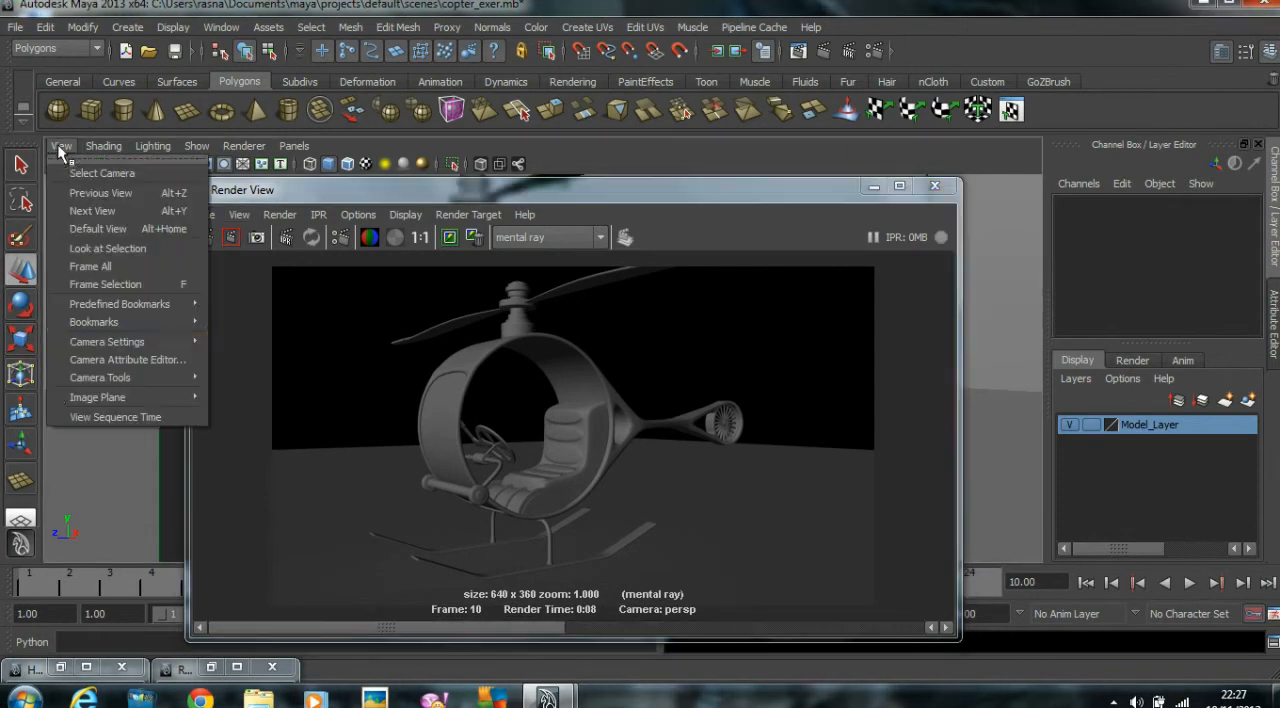
click(112, 360)
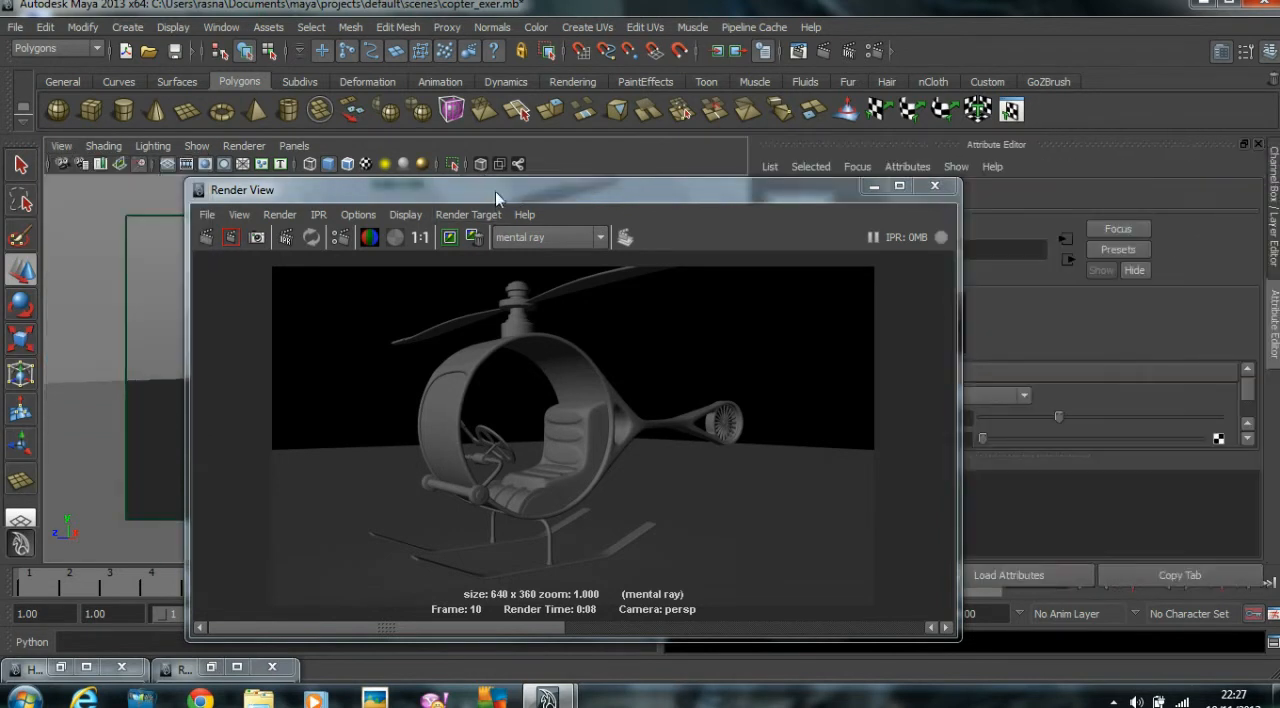
drag(495, 191, 249, 178)
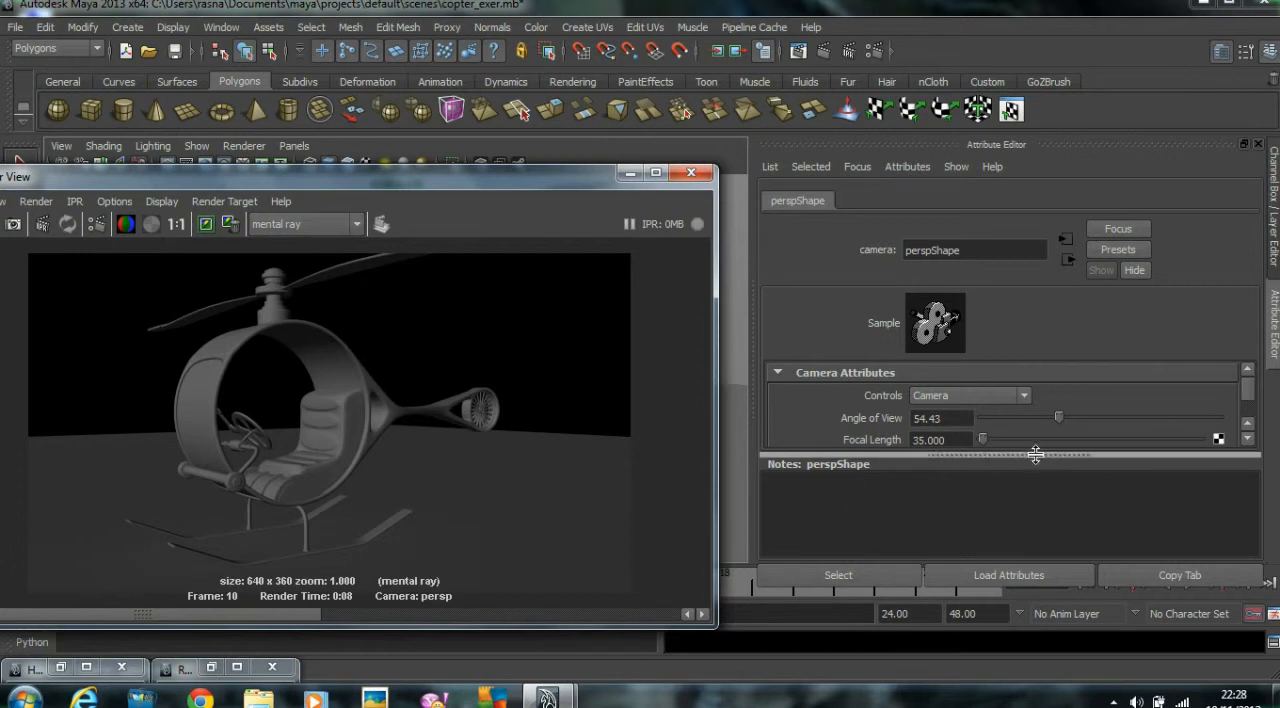
drag(1035, 456, 1051, 497)
scroll(1055, 466, down, 10)
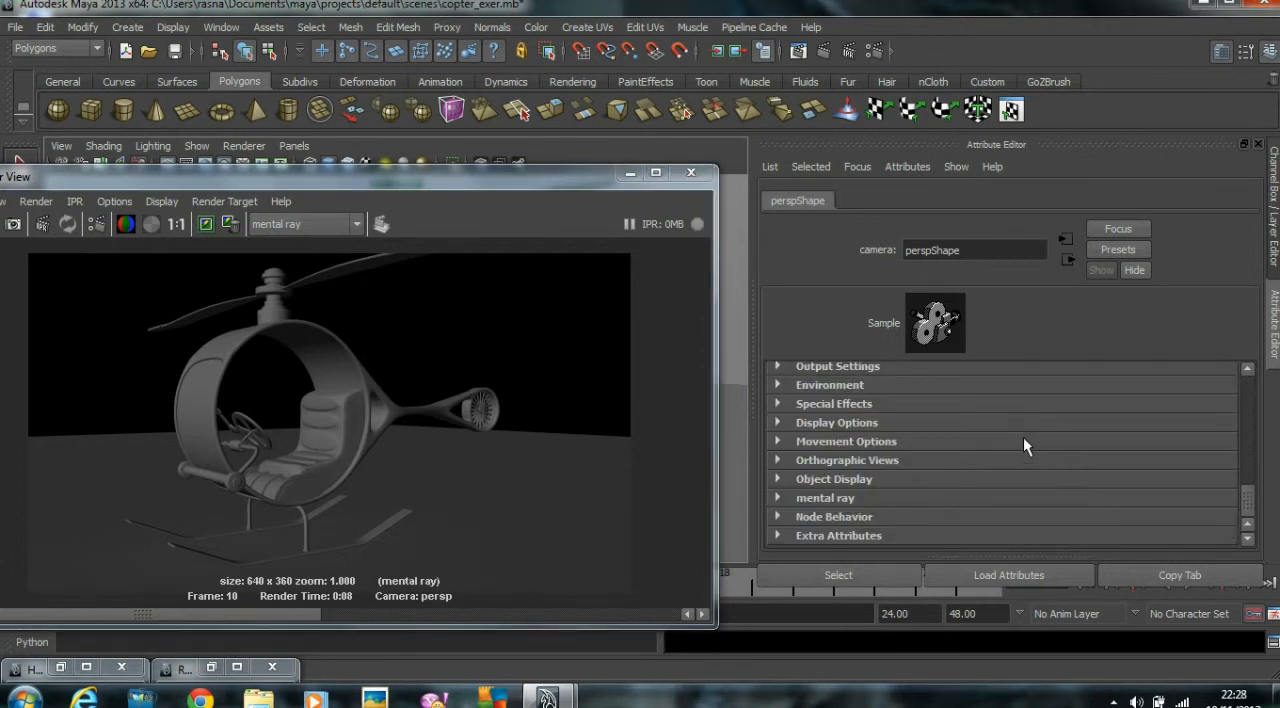
scroll(1000, 444, up, 2)
click(857, 497)
drag(985, 407, 1031, 410)
Set the Render View test resolution to 25% Settings (320x180) and re-render the view.
drag(433, 188, 700, 184)
mouse_move(396, 267)
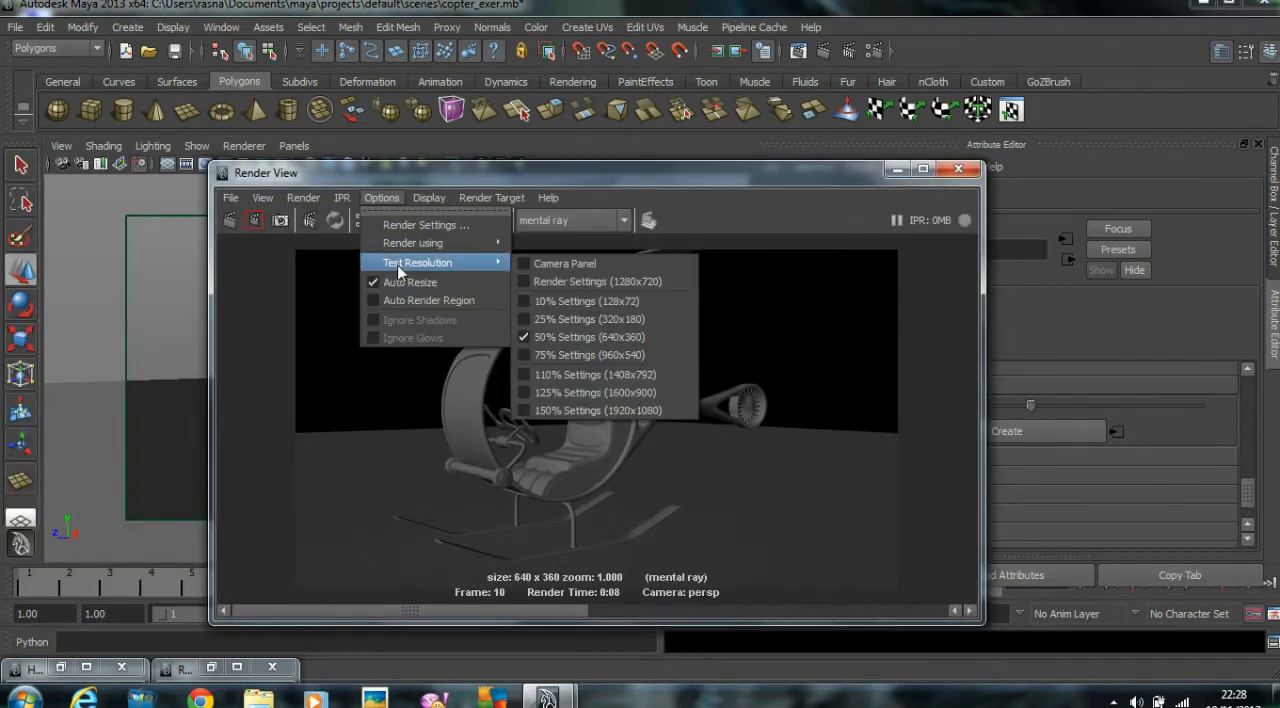
click(557, 319)
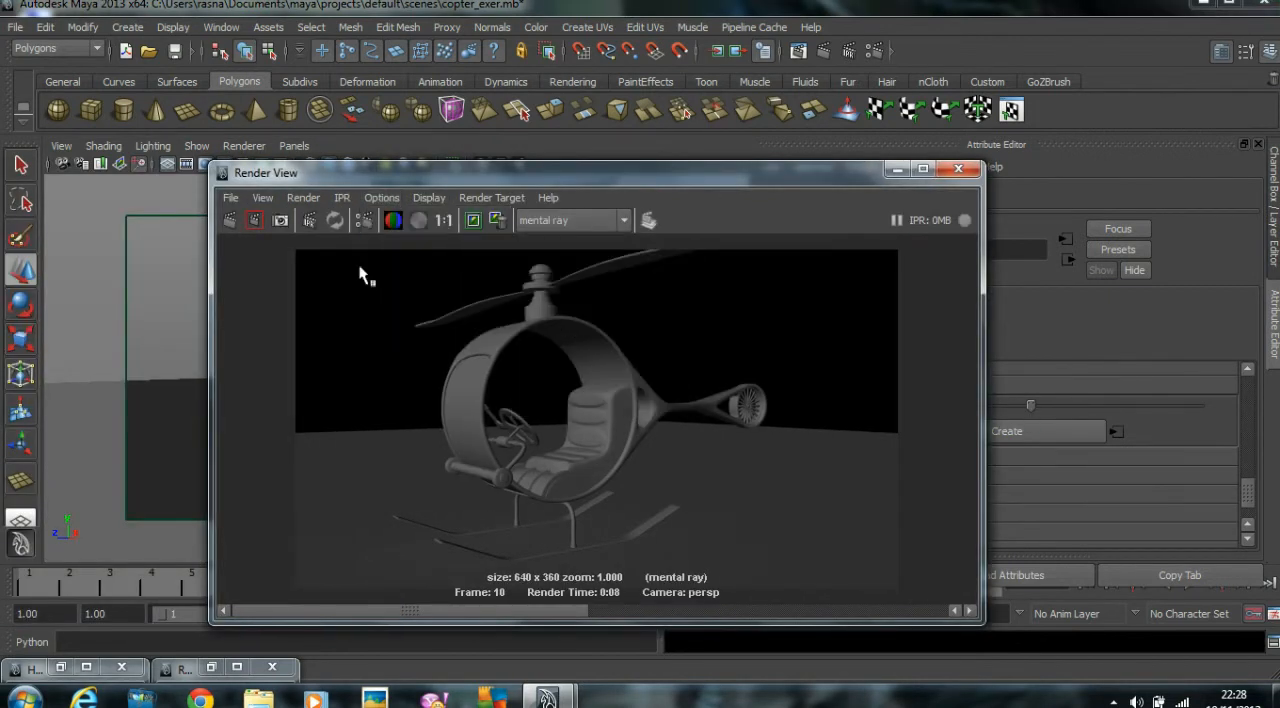
click(230, 220)
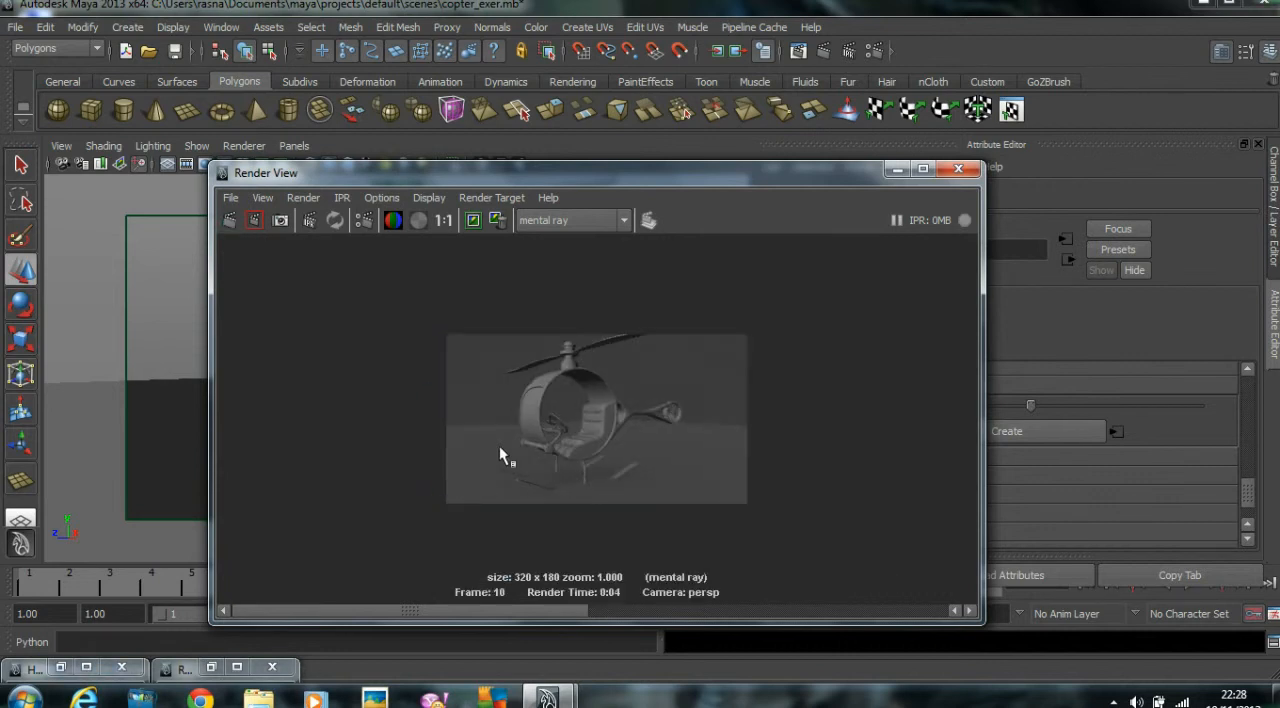
Reduce the Render View window around the small image and move it aside to uncover the viewport.
drag(544, 598, 161, 583)
drag(210, 163, 421, 318)
drag(620, 323, 369, 120)
drag(730, 422, 706, 452)
drag(513, 131, 906, 213)
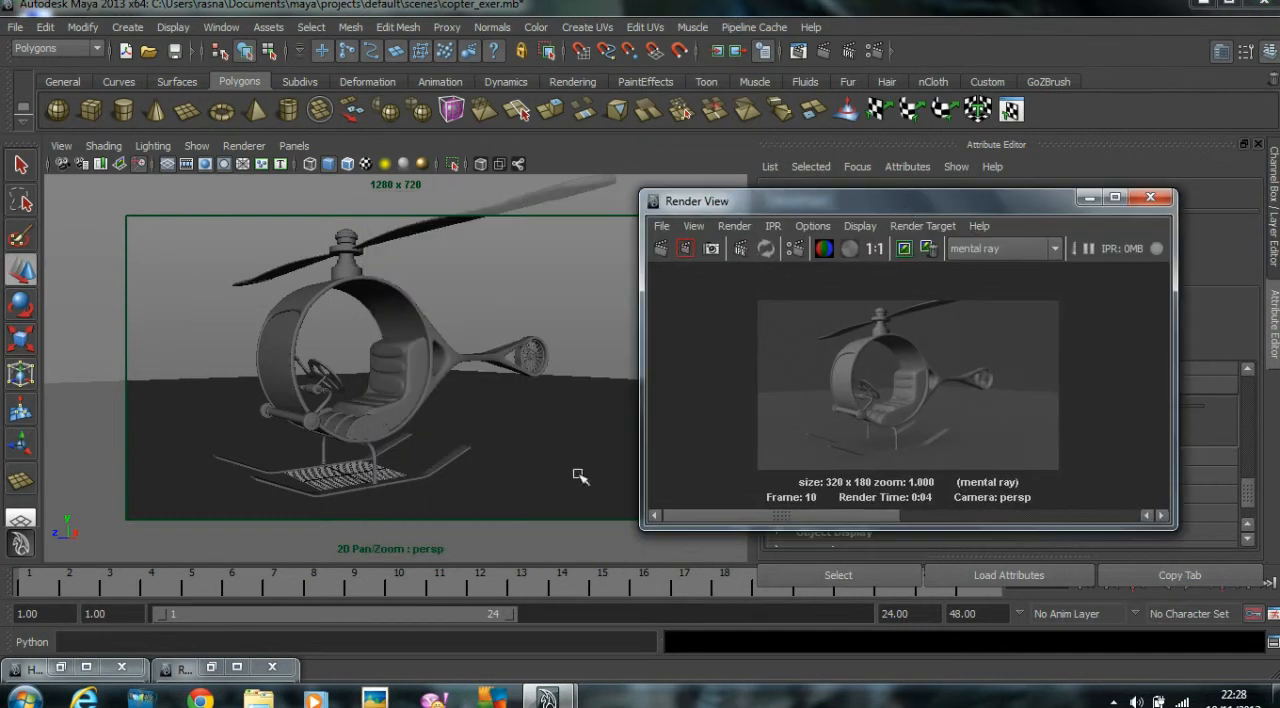
Assign a new Use Background material to the ground plane with Reflectivity and Reflection Limit set to 0.
click(612, 398)
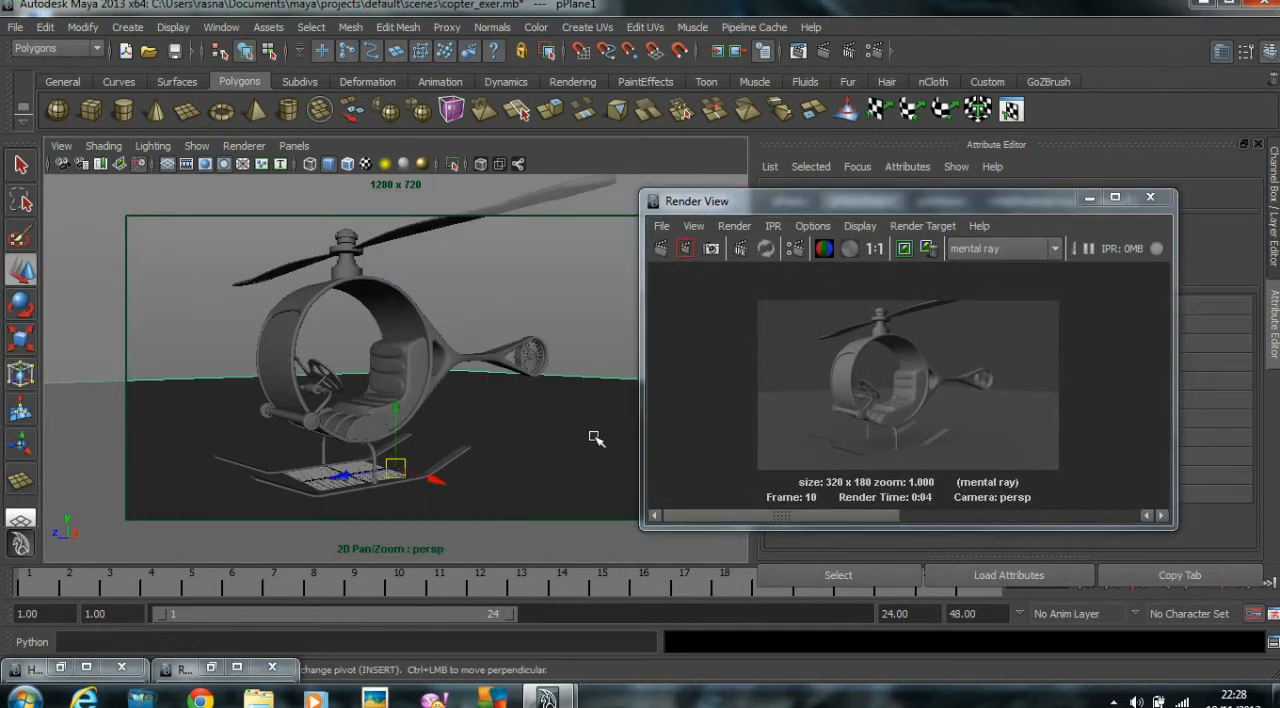
right_drag(583, 376, 762, 688)
drag(719, 208, 293, 200)
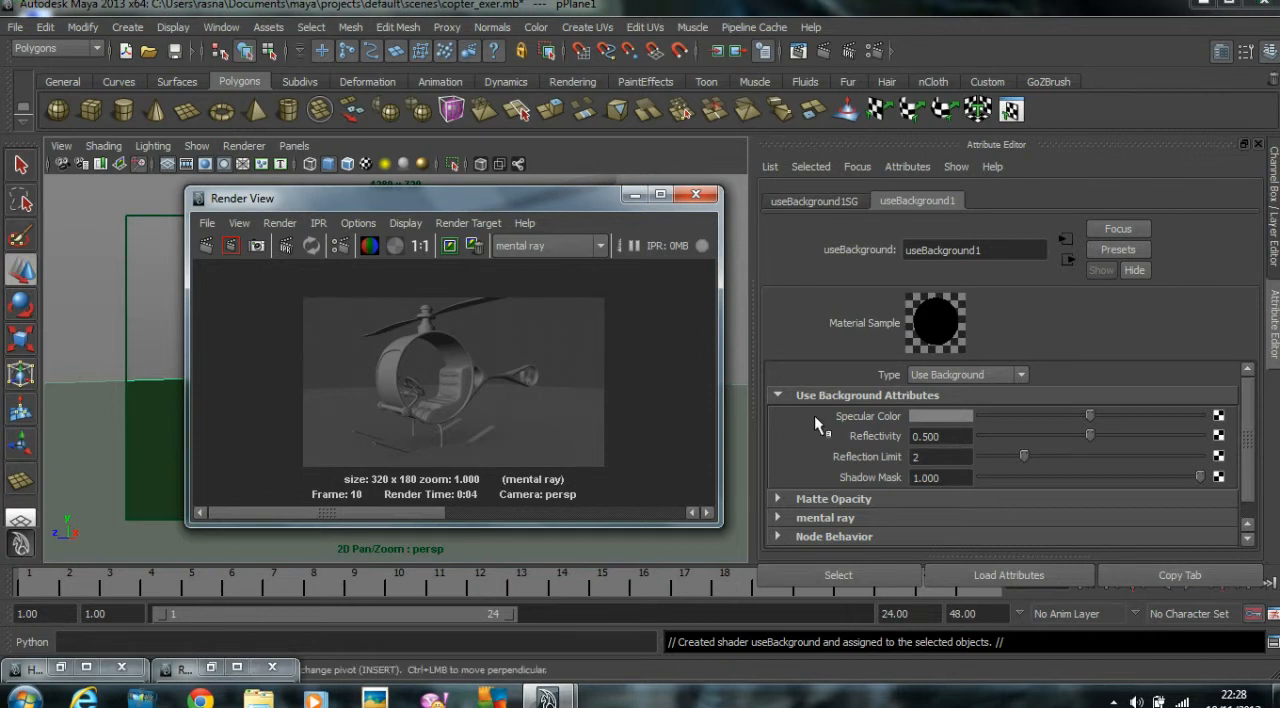
drag(1046, 436, 1056, 438)
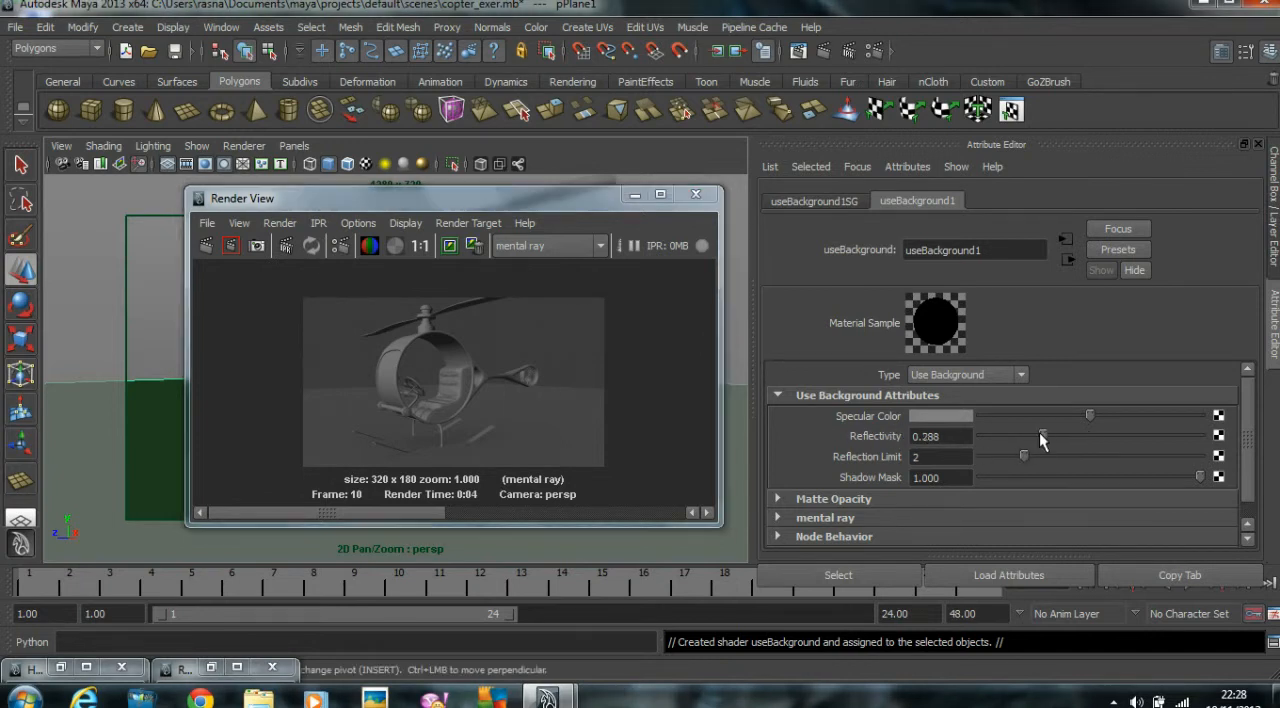
drag(1021, 455, 977, 465)
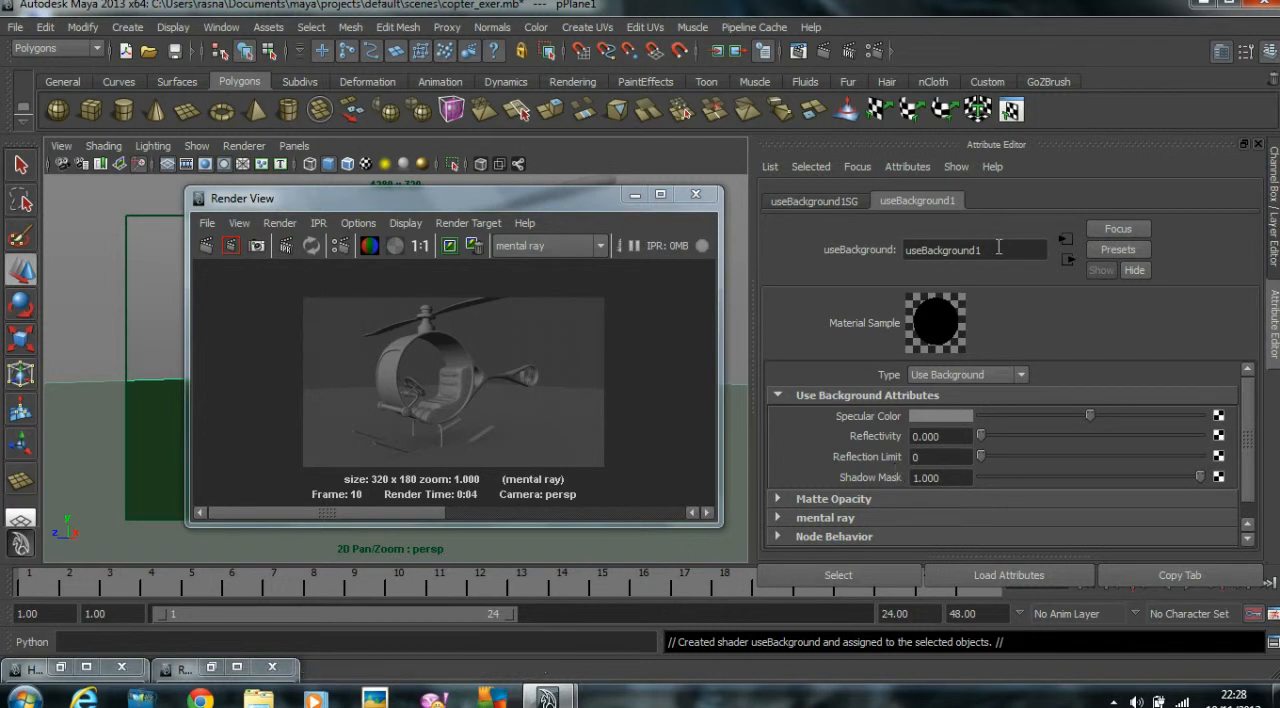
Rename the ground plane's Use Background material to Ground_Met and re-render the view.
double_click(998, 248)
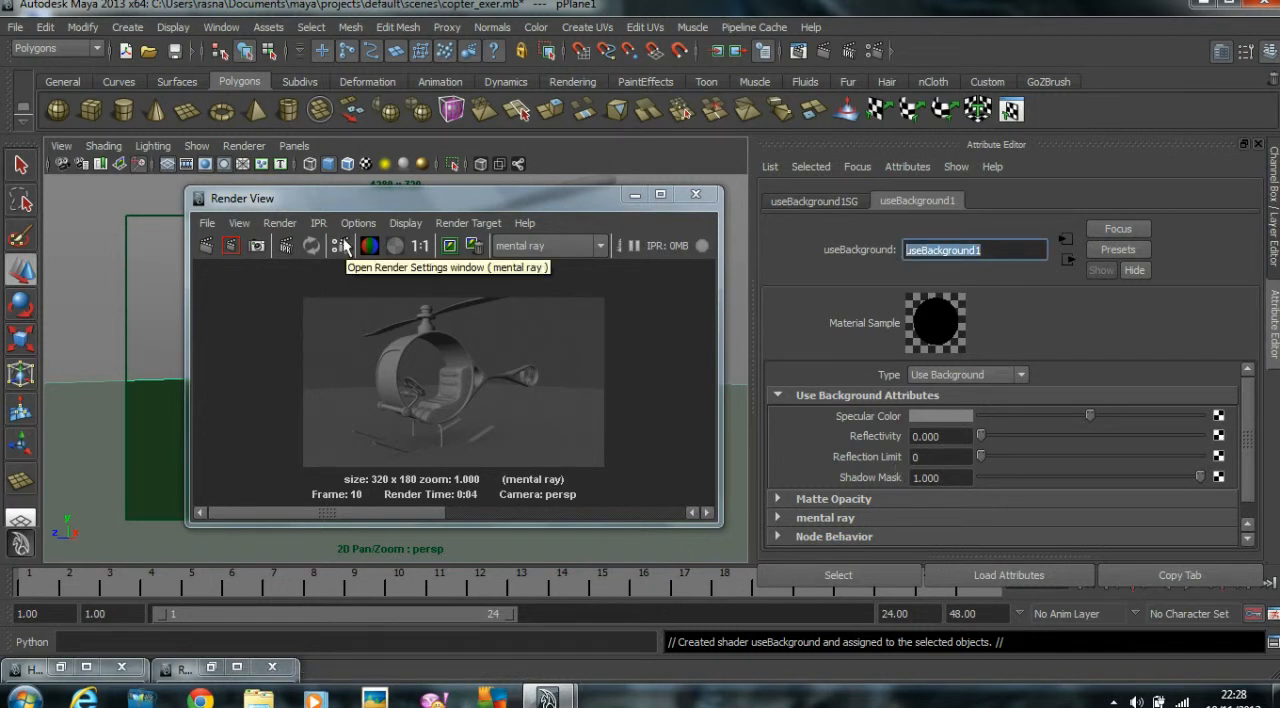
text(Ground_Met)
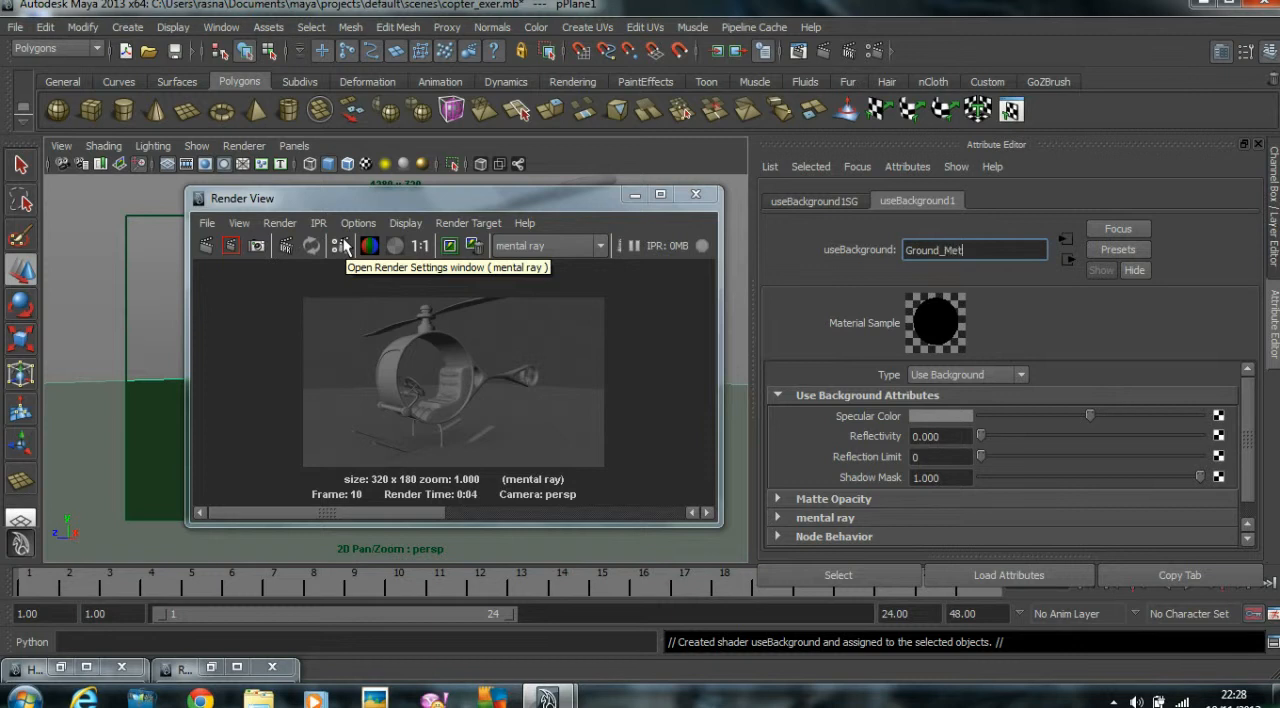
key(Return)
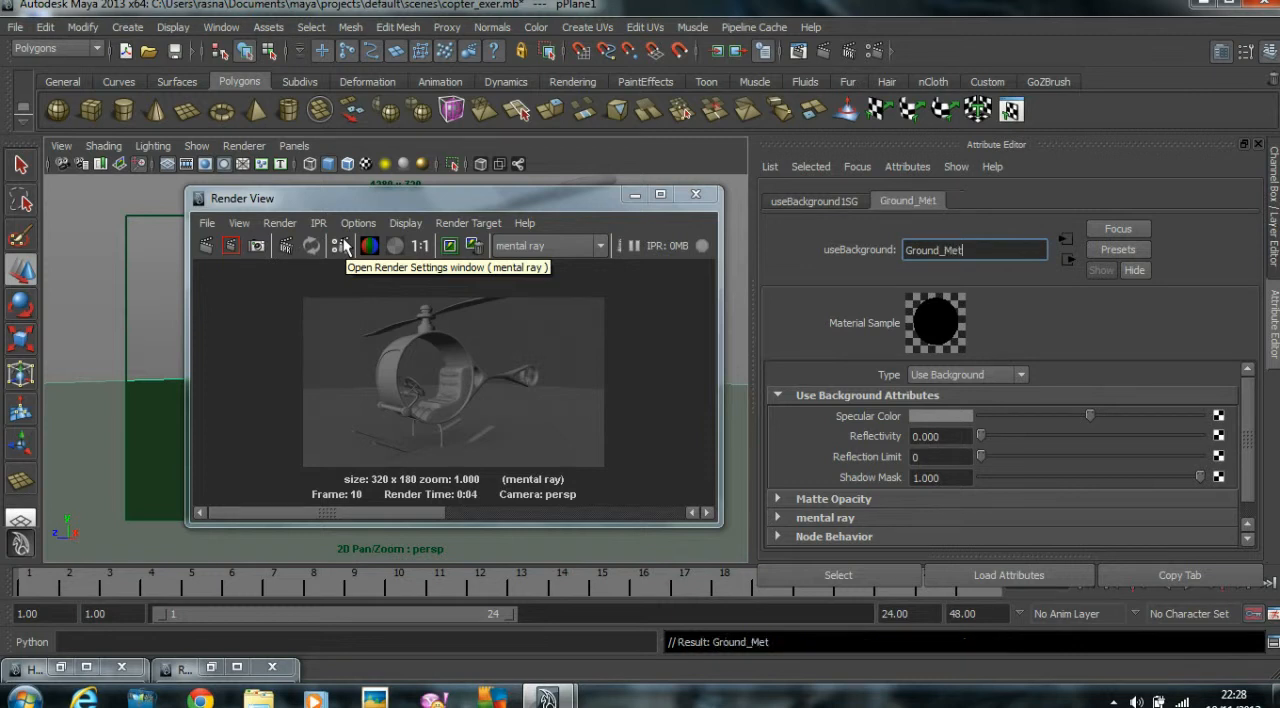
click(205, 246)
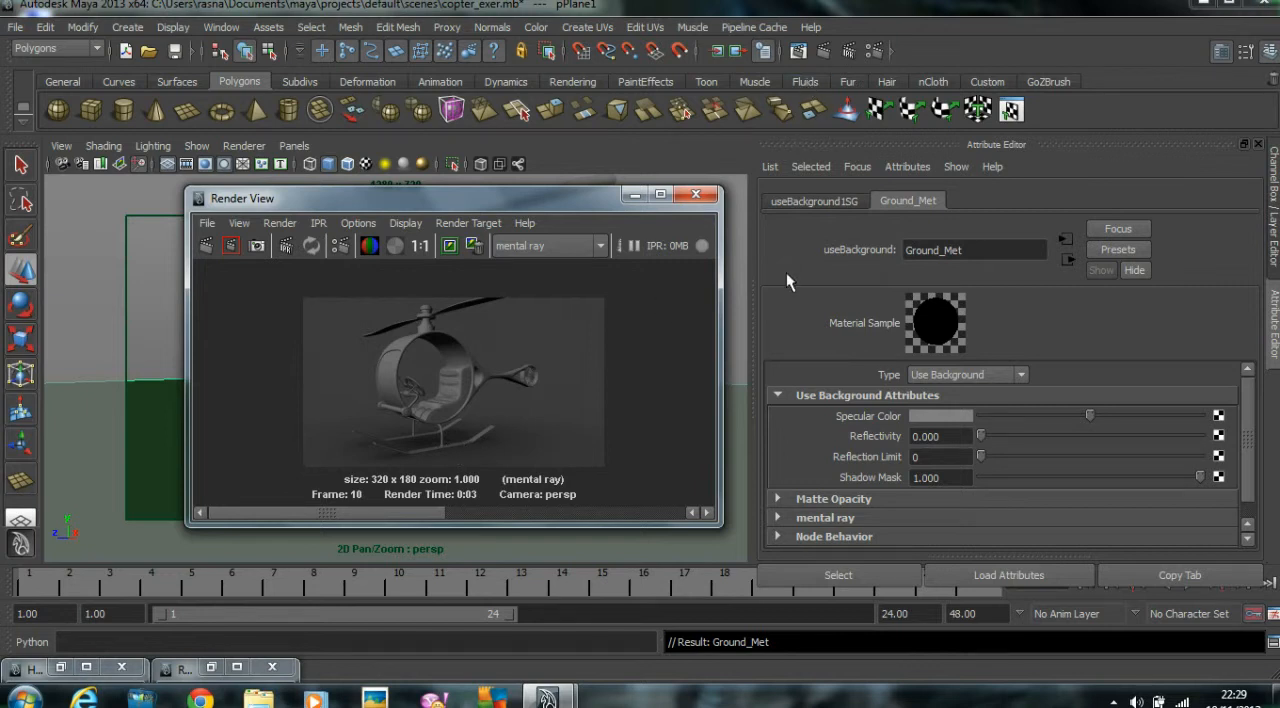
Assign a new Blinn material to the helicopter's Base_Shape body.
drag(532, 202, 927, 205)
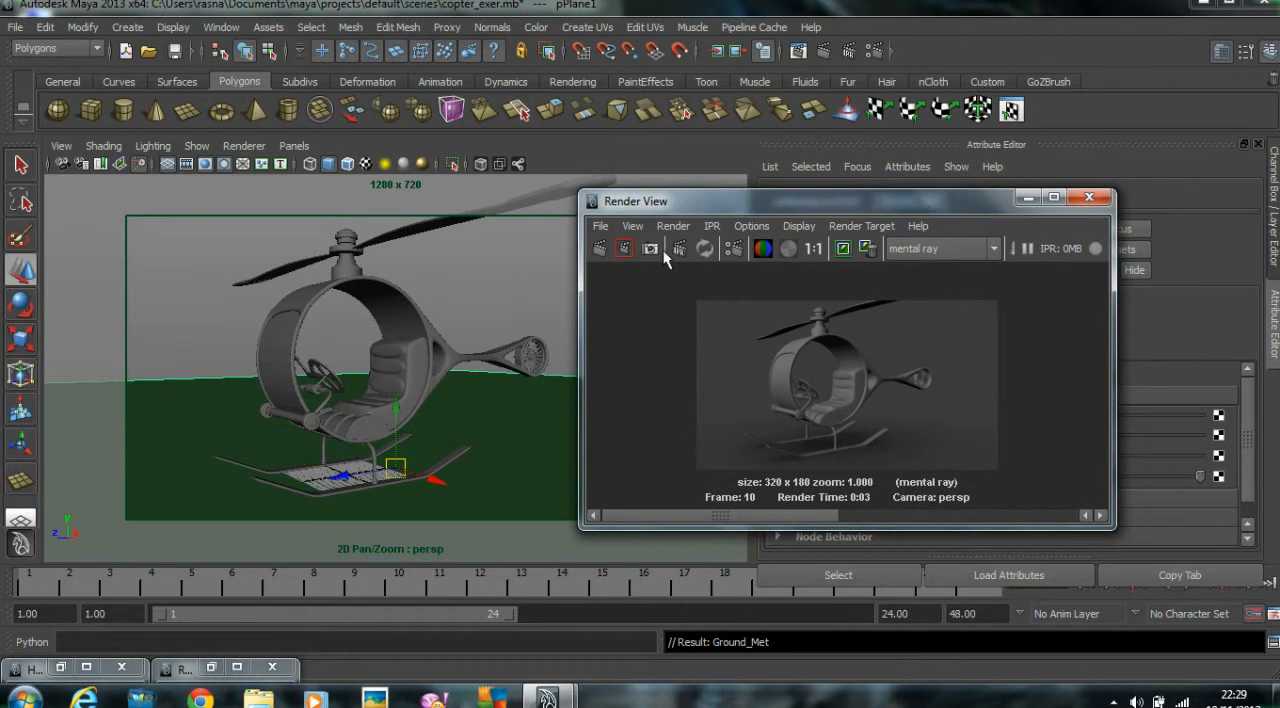
click(401, 289)
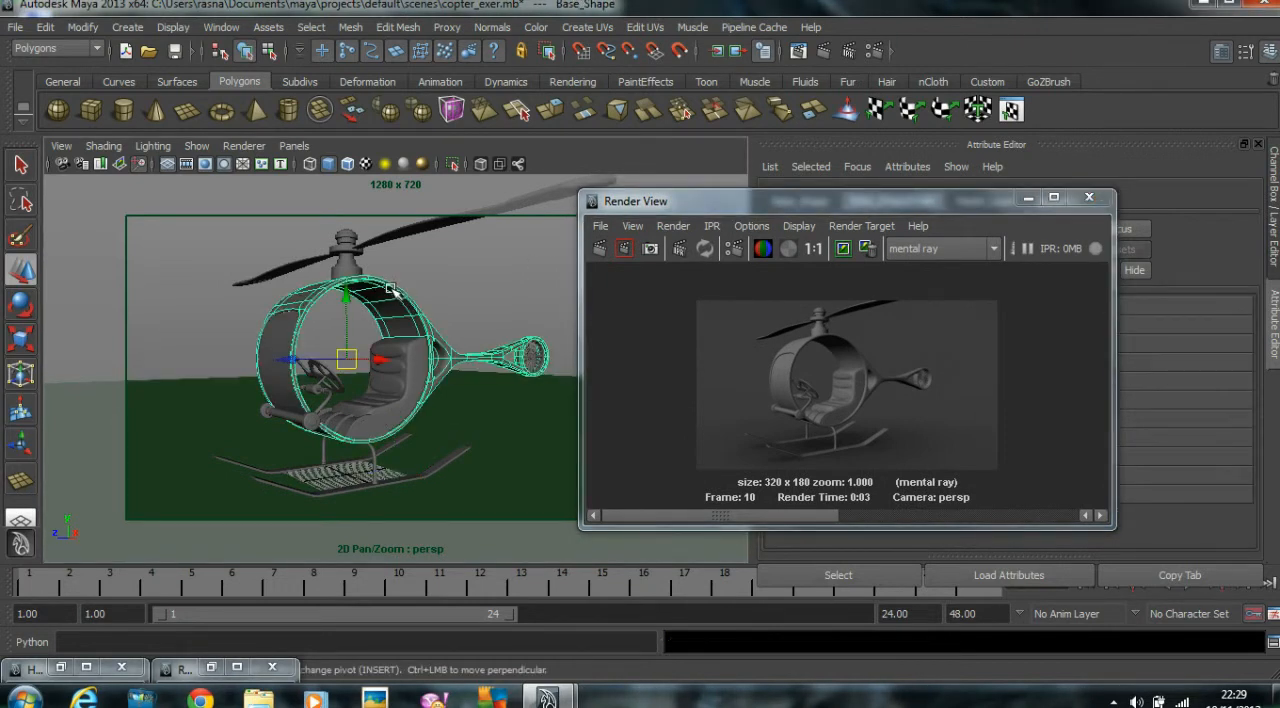
right_click(392, 290)
mouse_move(360, 570)
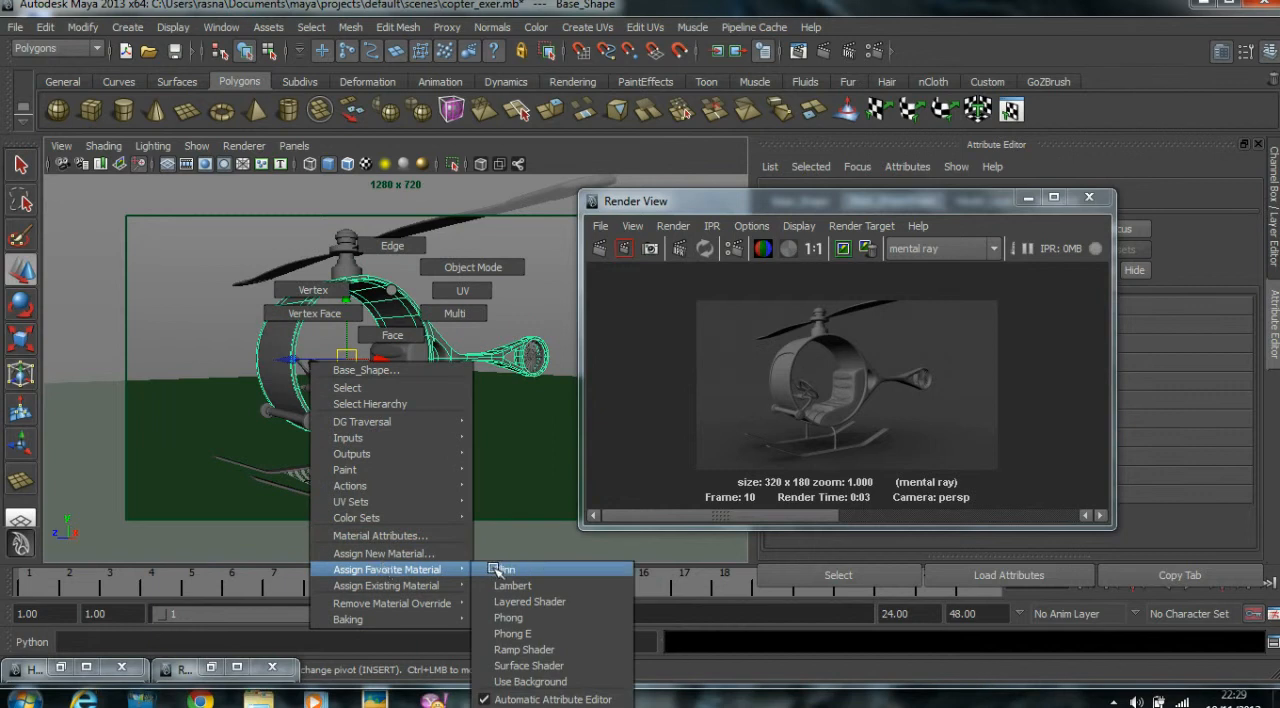
click(530, 569)
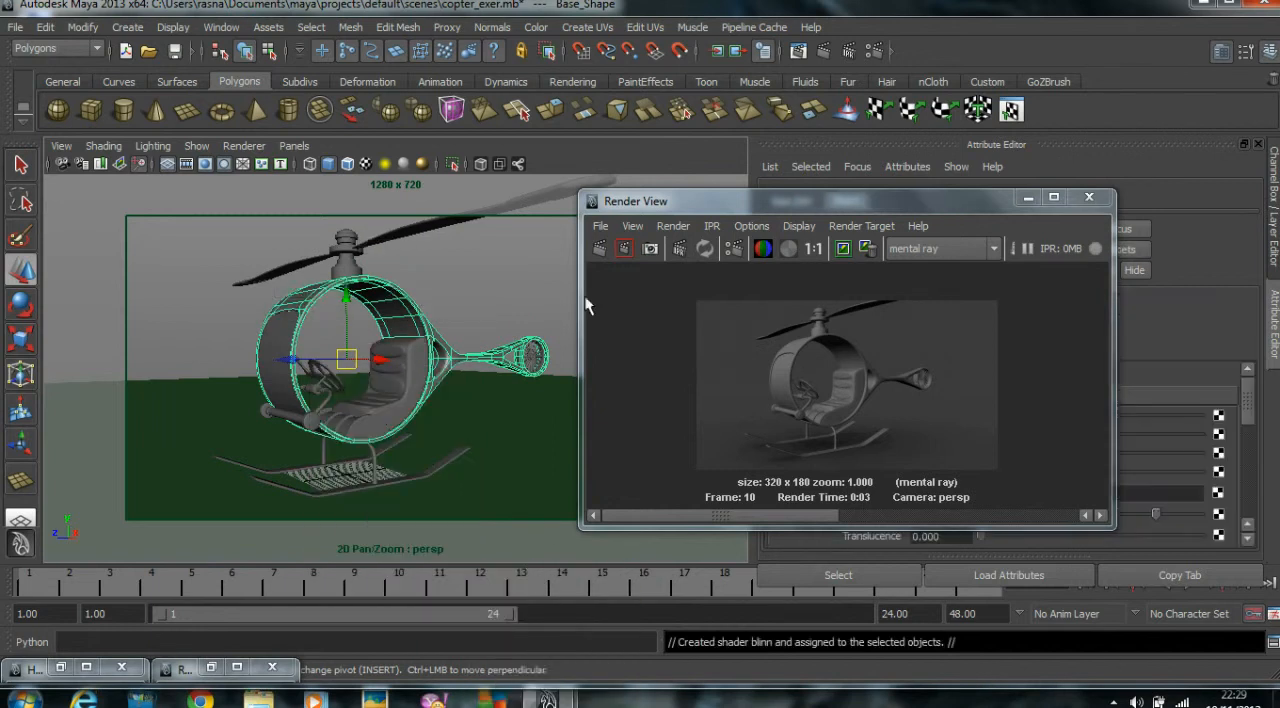
Rename the helicopter body's Blinn material to Metal_met.
drag(658, 211, 310, 170)
drag(951, 249, 666, 246)
text(Metal_met)
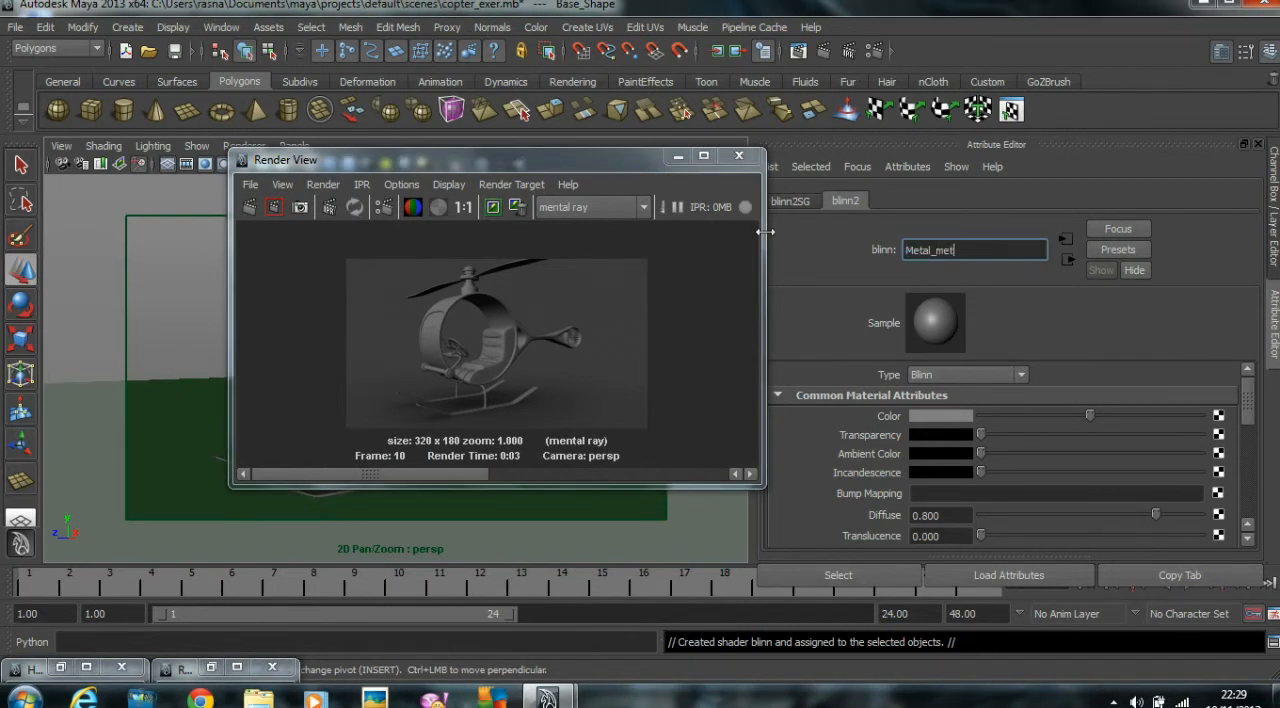
key(Return)
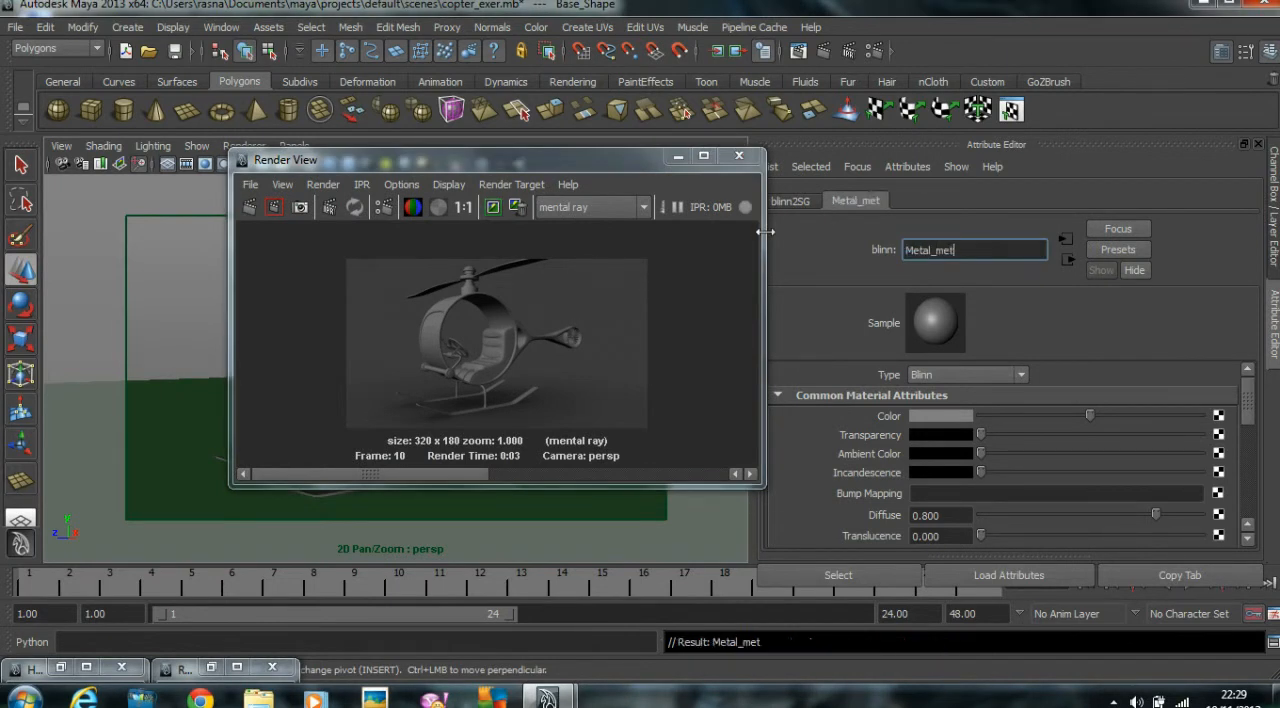
Set the Metal_met colour to a light blue-grey and re-render the view.
click(955, 418)
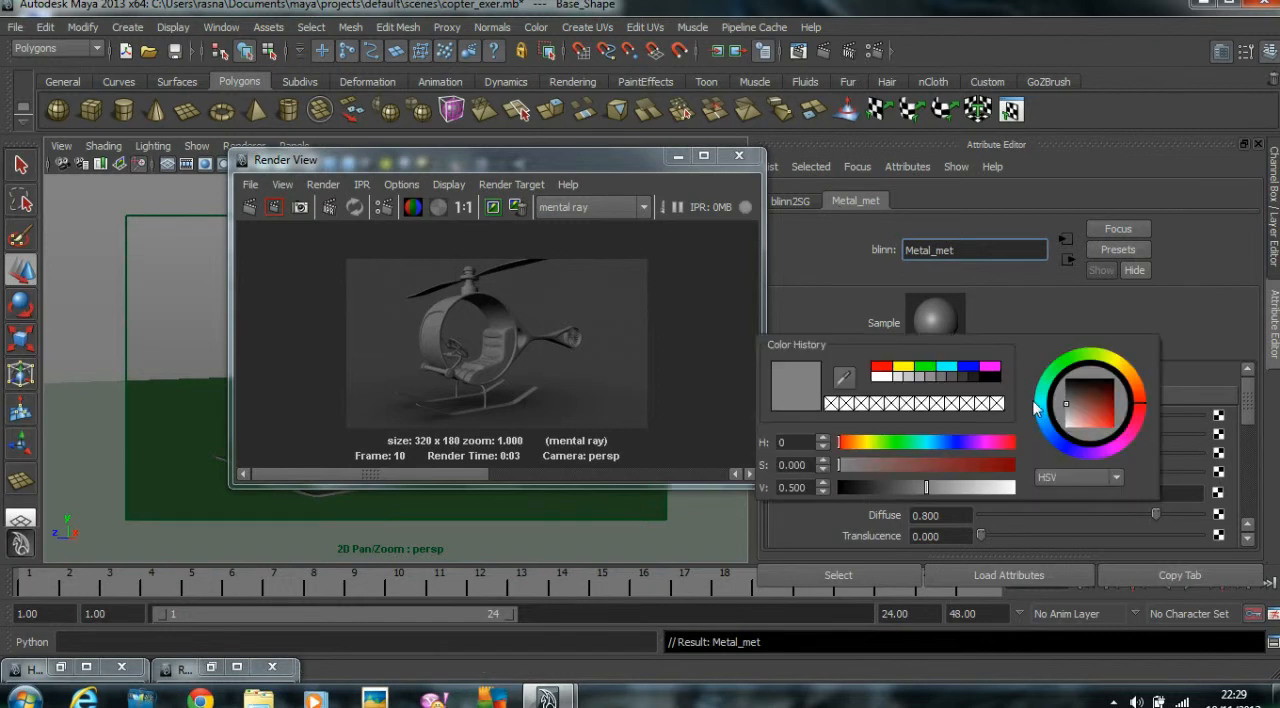
drag(1066, 427, 1072, 419)
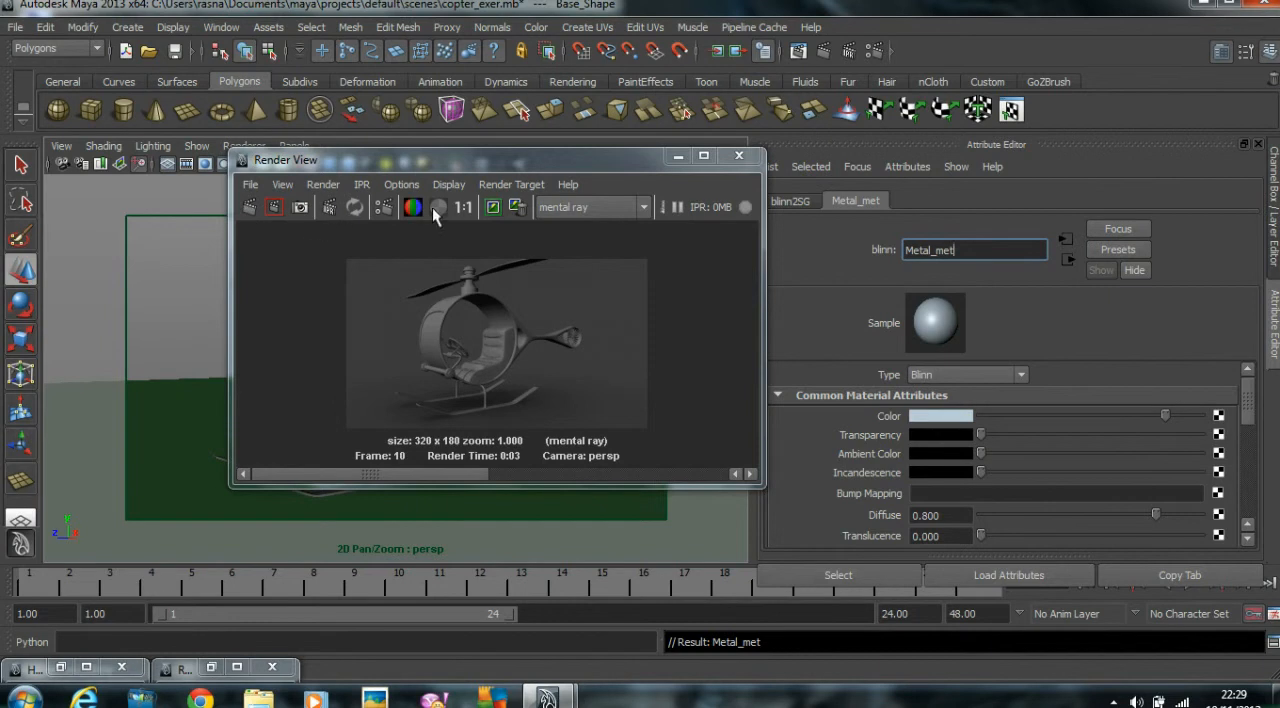
click(492, 207)
click(244, 207)
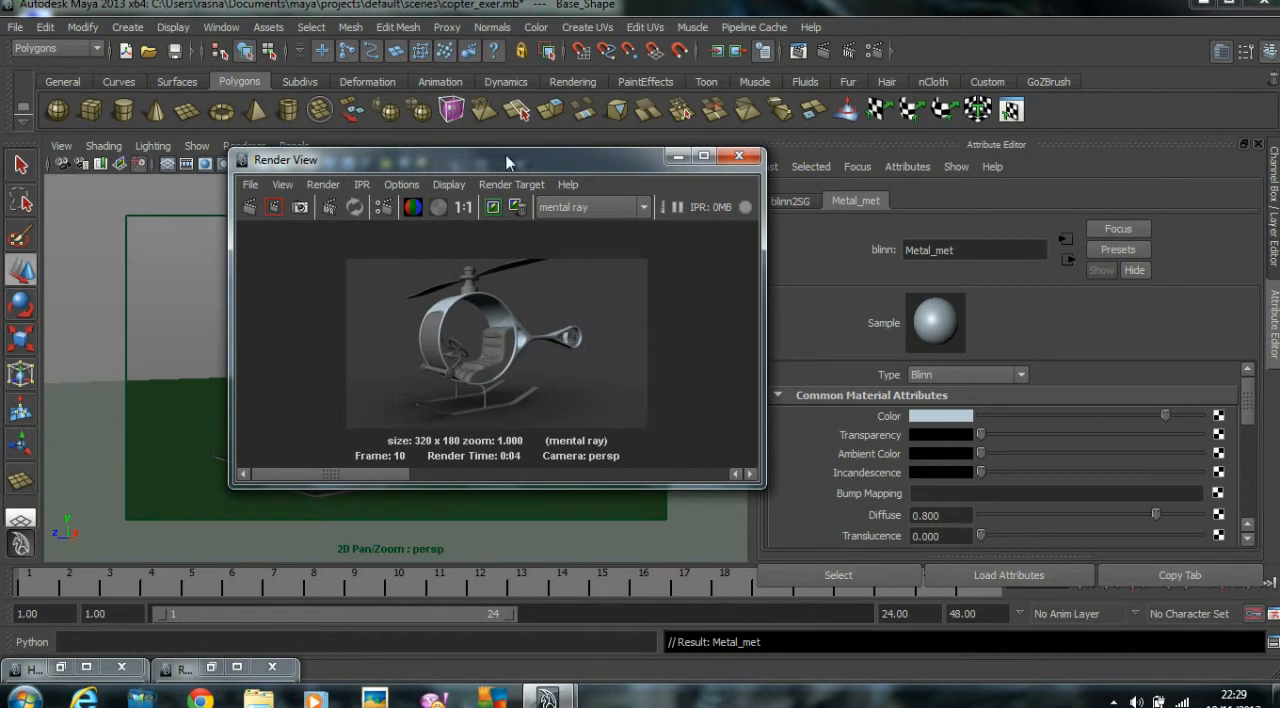
Assign a new Phong material to the curved front window panel and name it Glass_Met.
drag(488, 155, 767, 153)
click(280, 326)
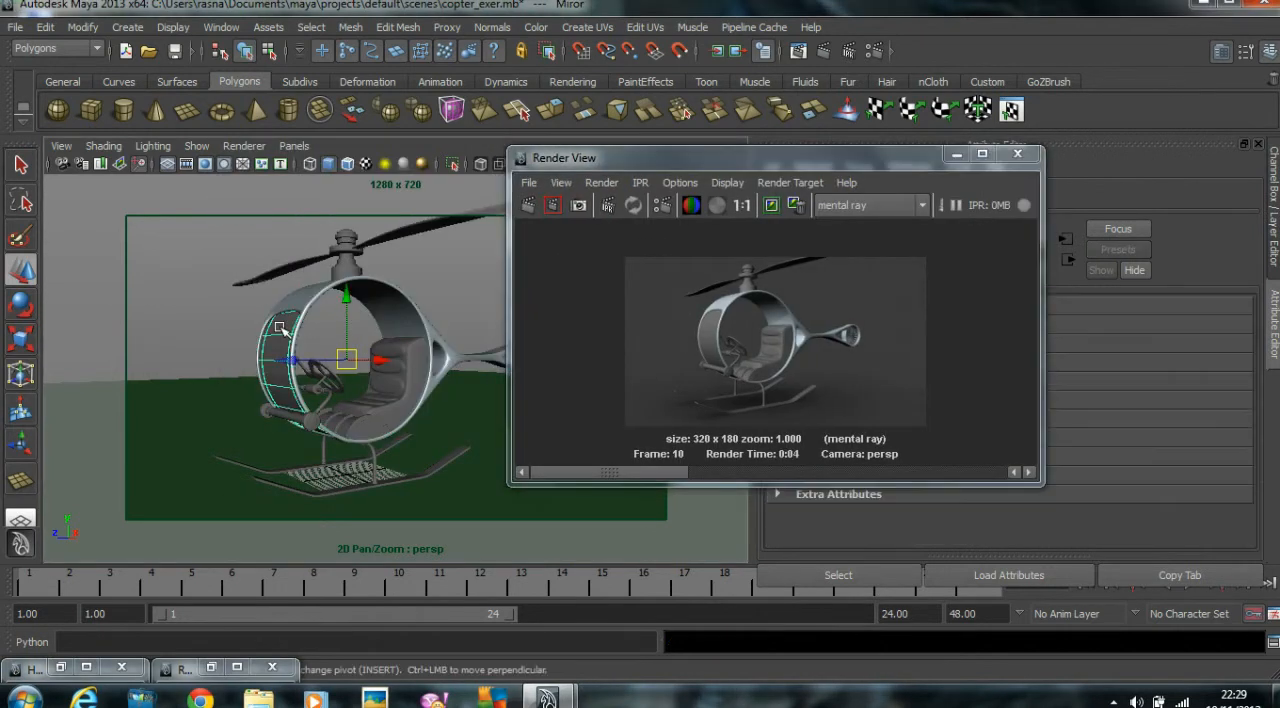
right_drag(280, 326, 420, 621)
drag(672, 158, 304, 147)
double_click(953, 250)
text(Glass_MEt)
key(BackSpace)
key(BackSpace)
text(et)
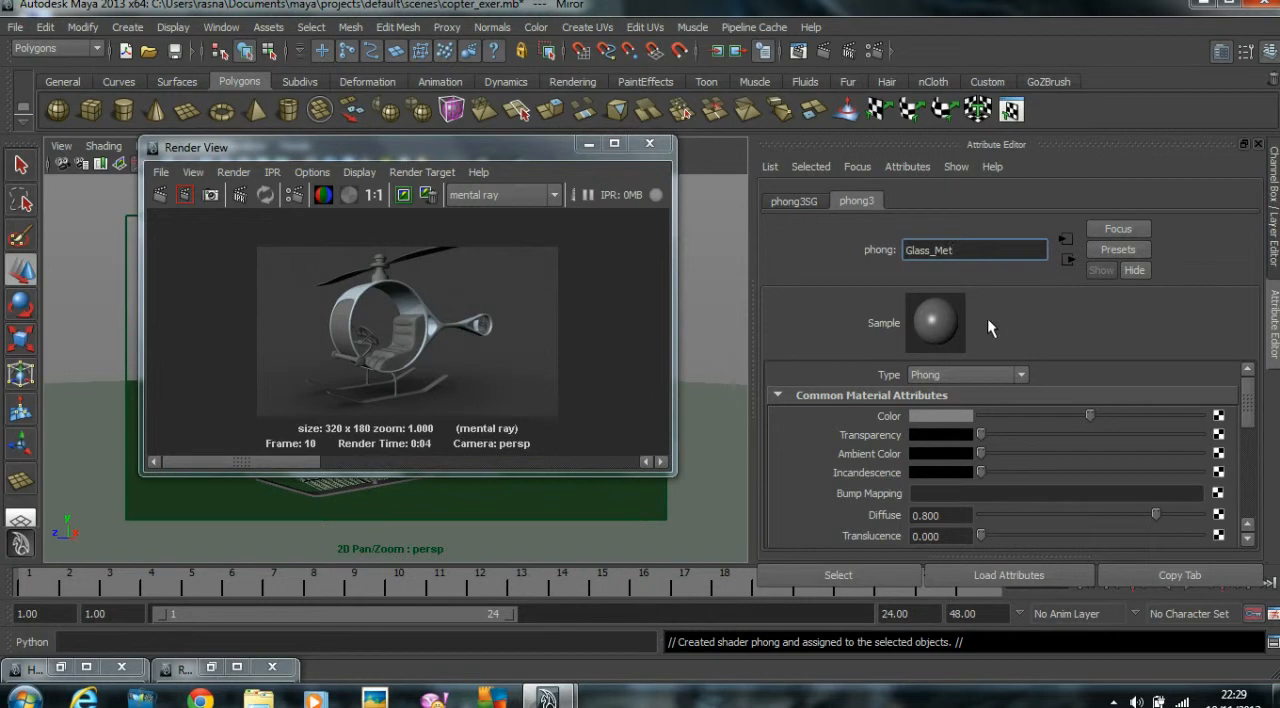
key(Return)
Give Glass_Met a light blue colour and a mid-grey transparency, and re-render the view.
click(940, 416)
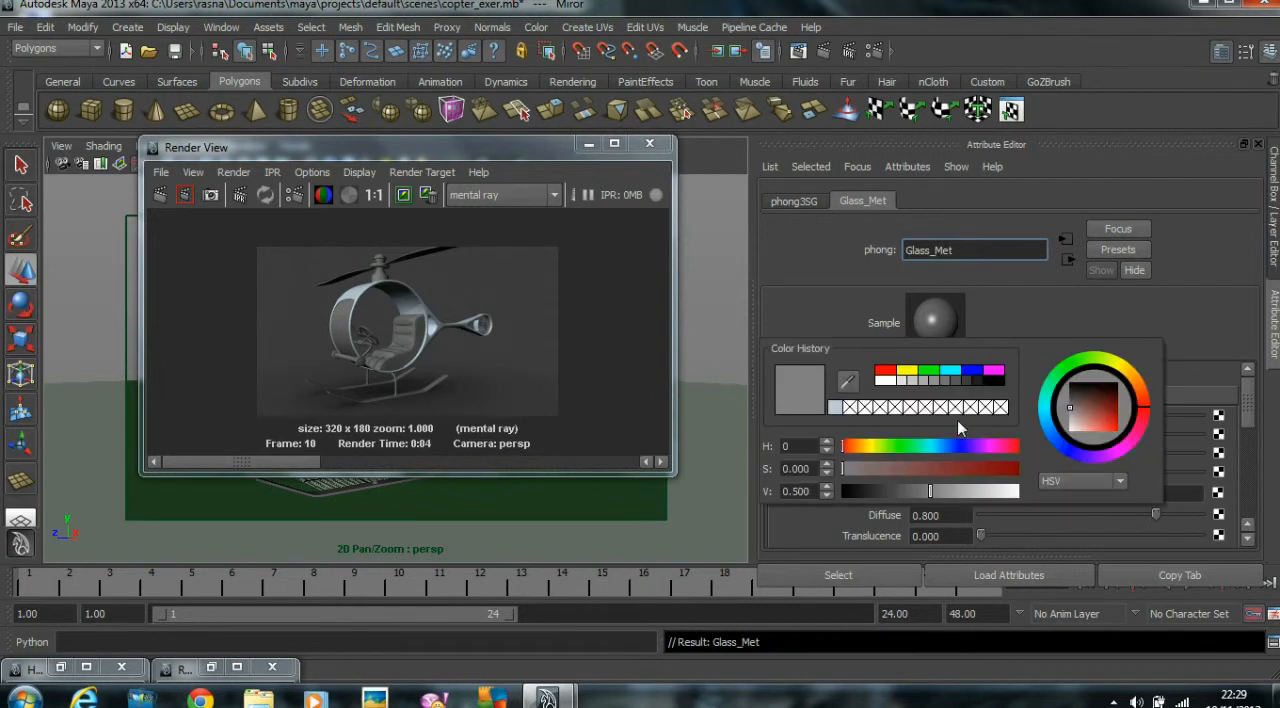
click(1061, 441)
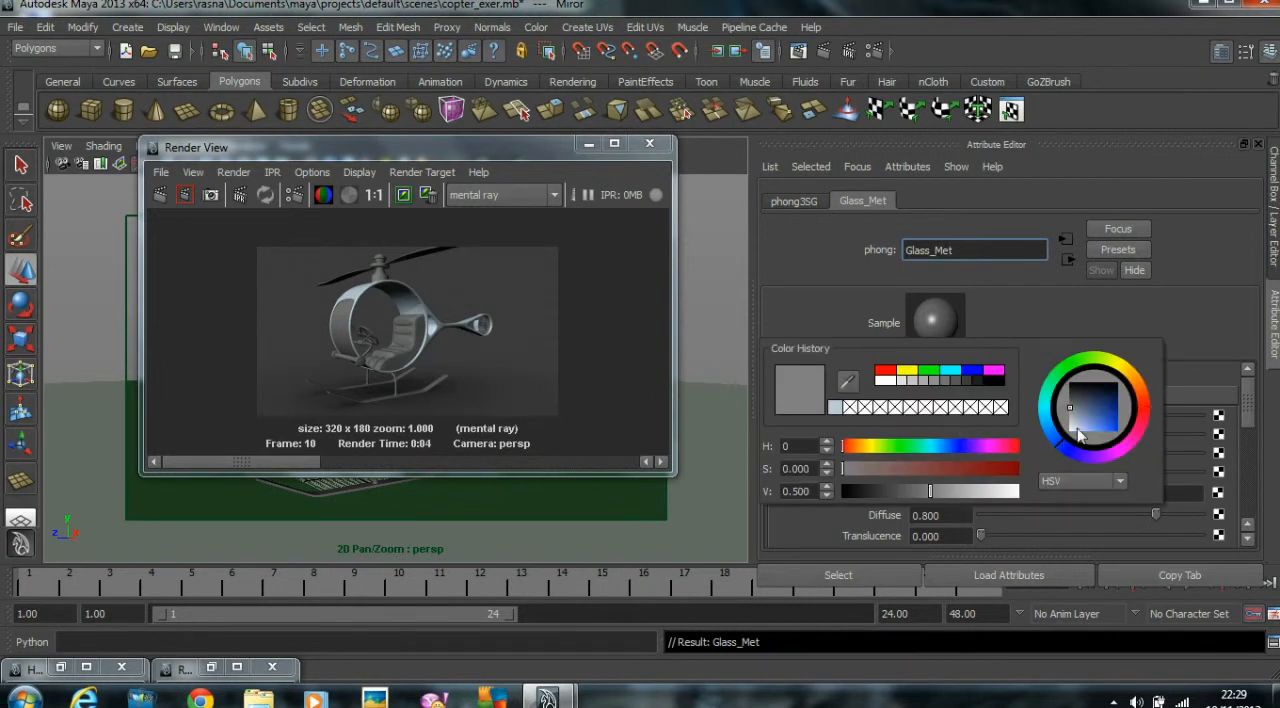
click(1080, 423)
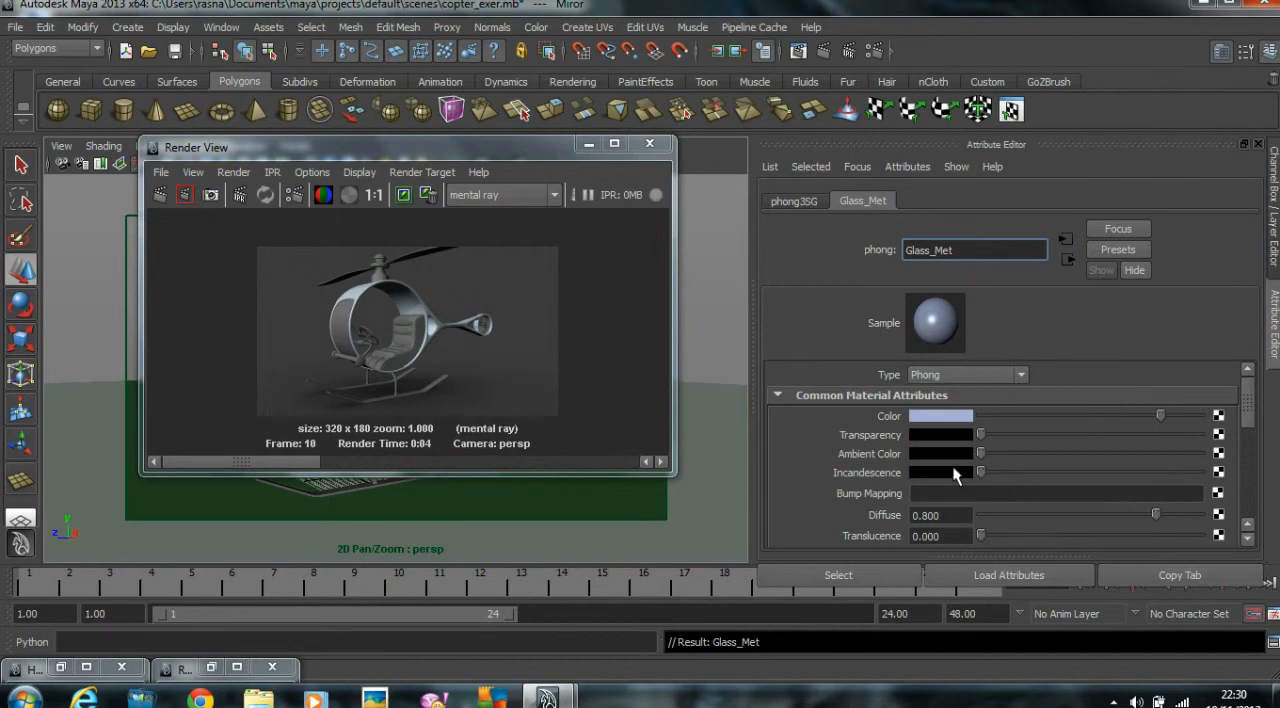
drag(1060, 435, 1108, 436)
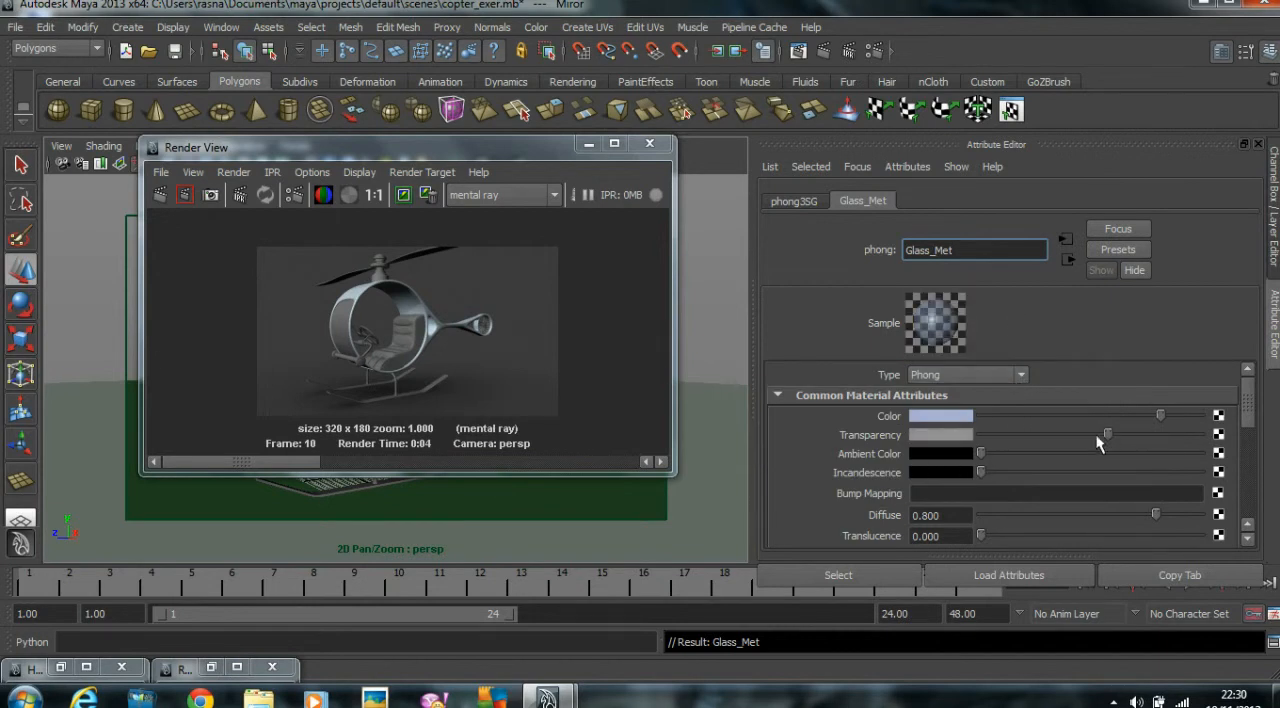
click(155, 193)
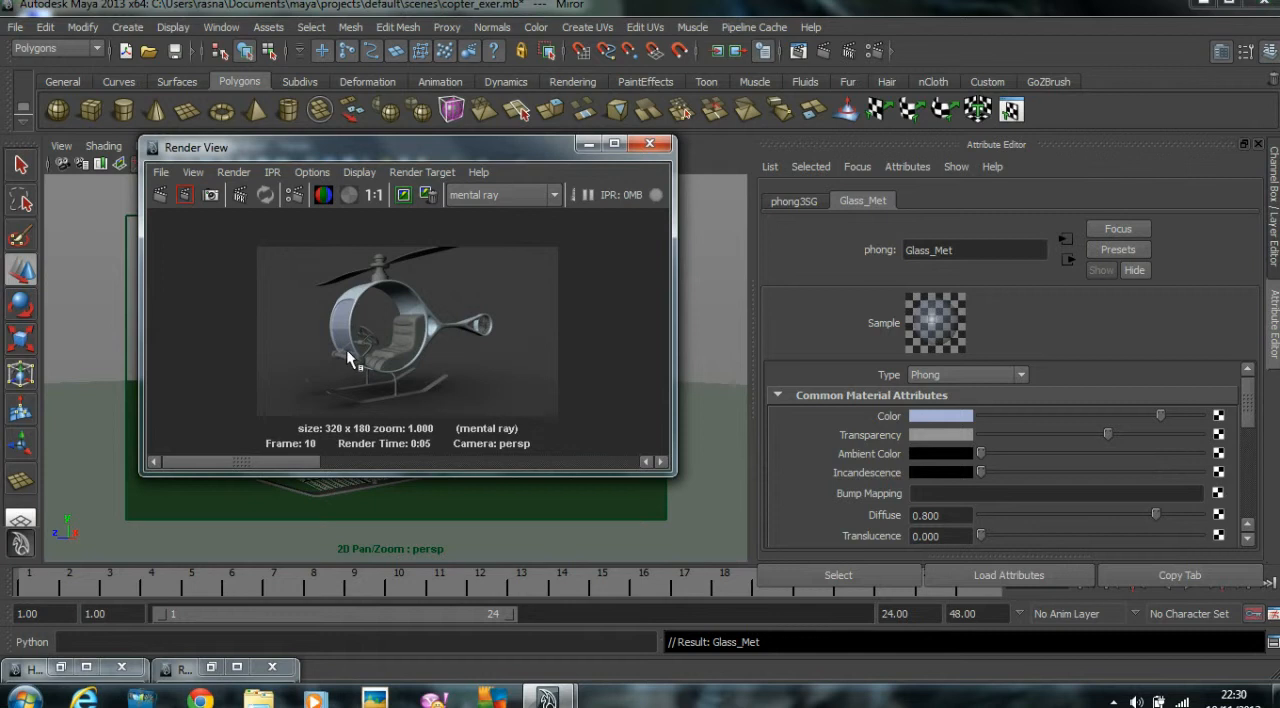
Assign a new Phong material to the helicopter's seat.
drag(516, 150, 966, 142)
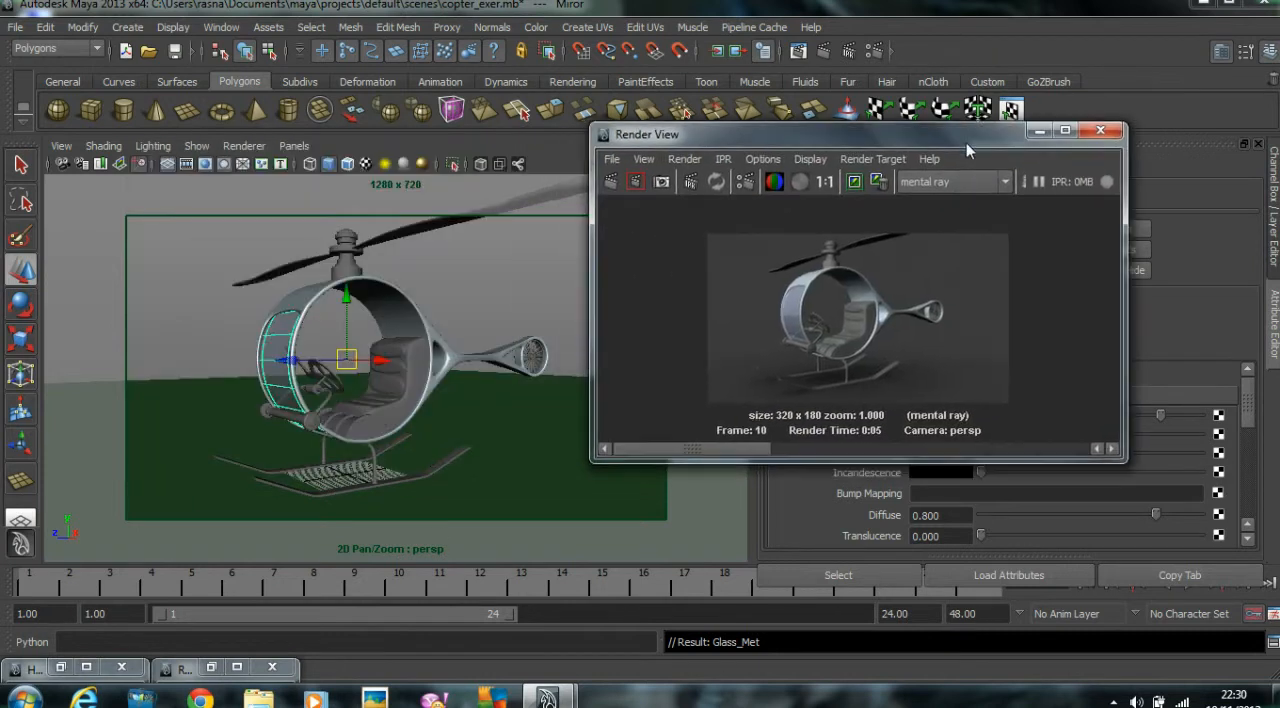
click(398, 393)
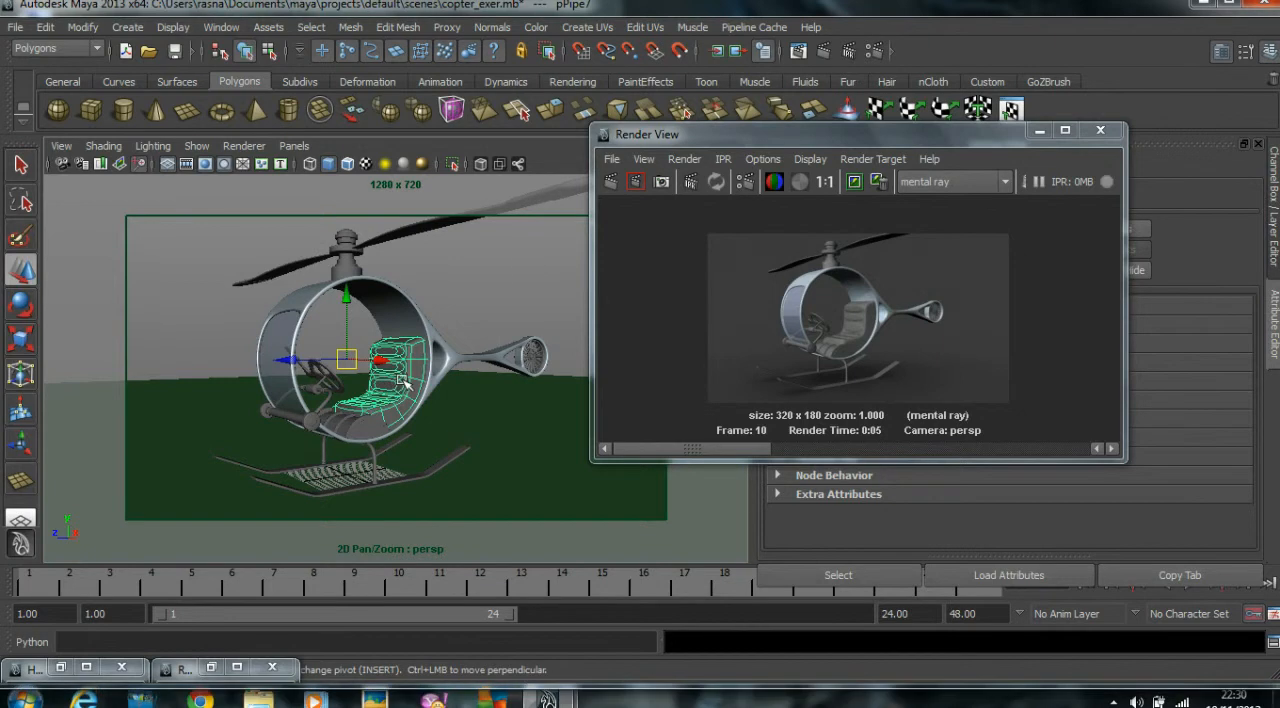
right_click(398, 393)
mouse_move(388, 653)
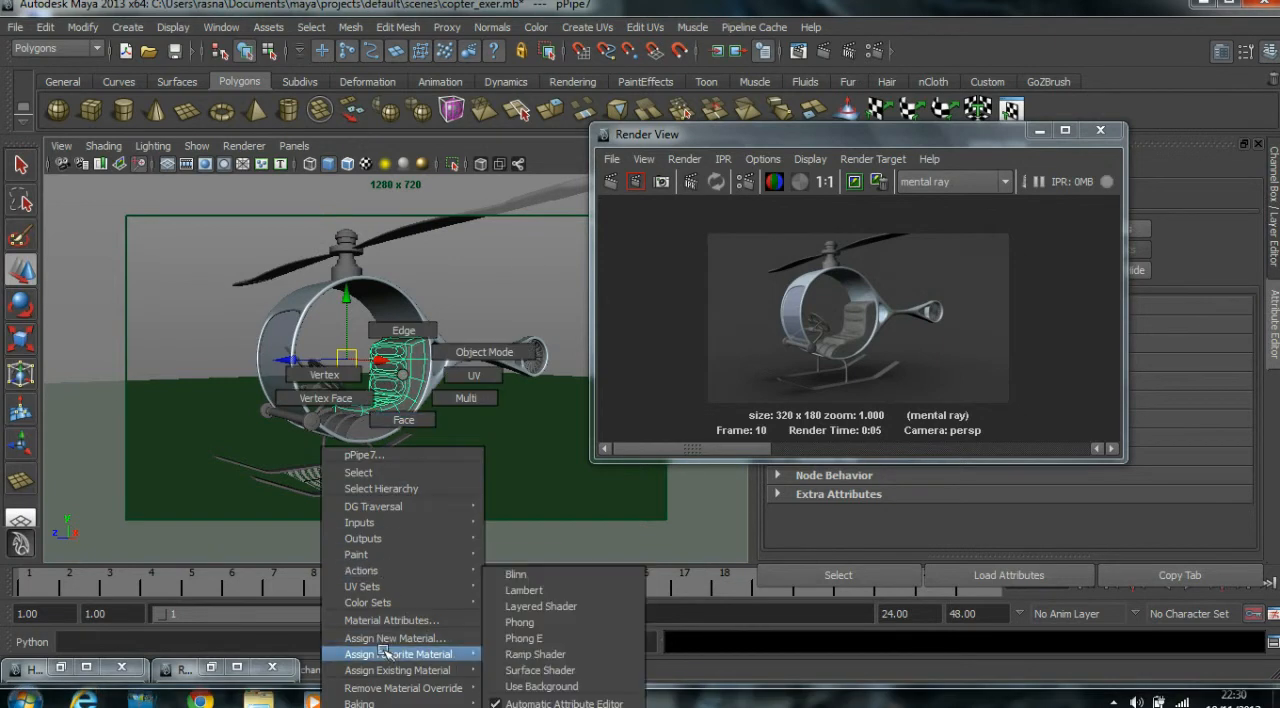
click(543, 622)
Set the seat material's colour to orange and re-render the view.
drag(720, 134, 248, 134)
click(943, 414)
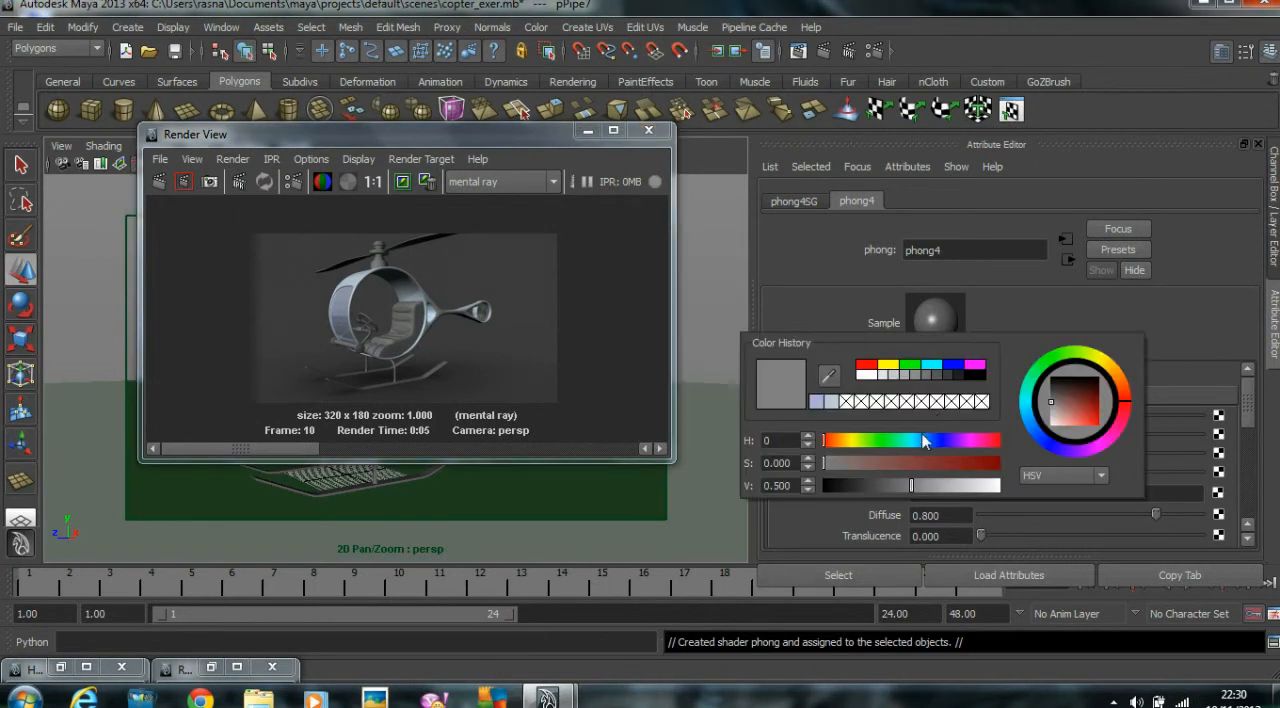
click(1127, 388)
click(1090, 416)
drag(1090, 416, 1087, 417)
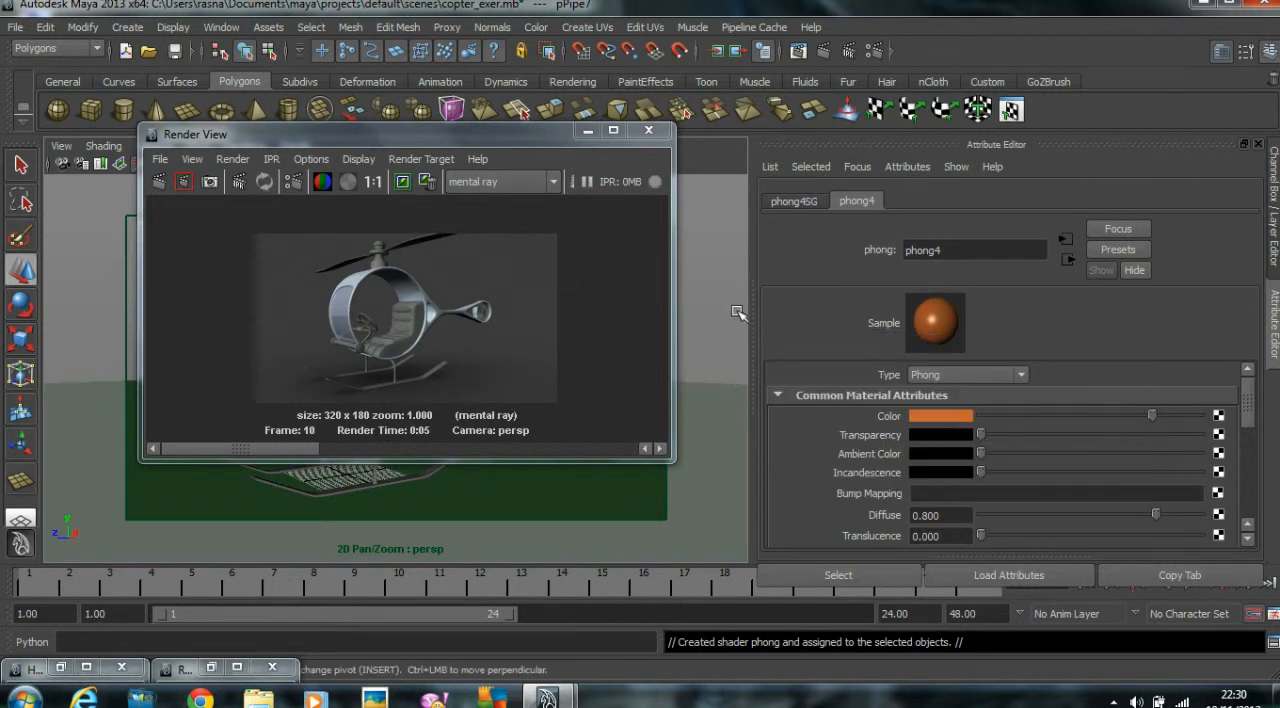
drag(532, 143, 835, 133)
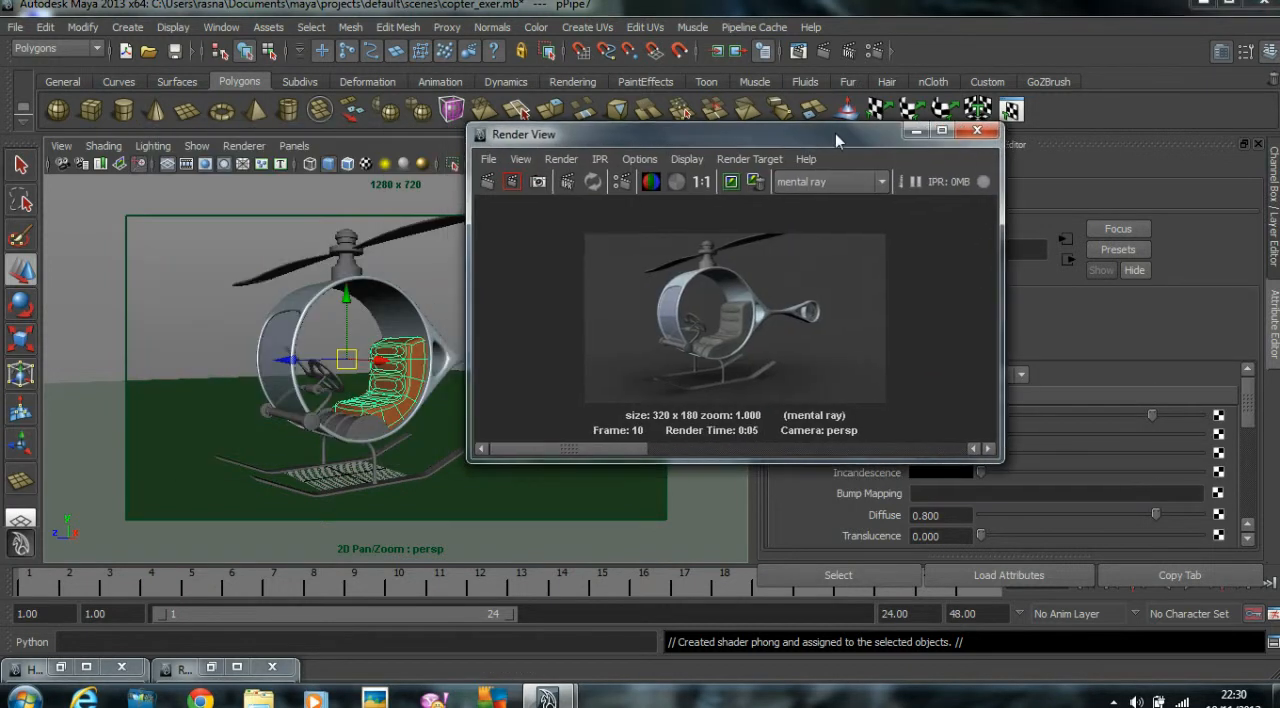
click(489, 183)
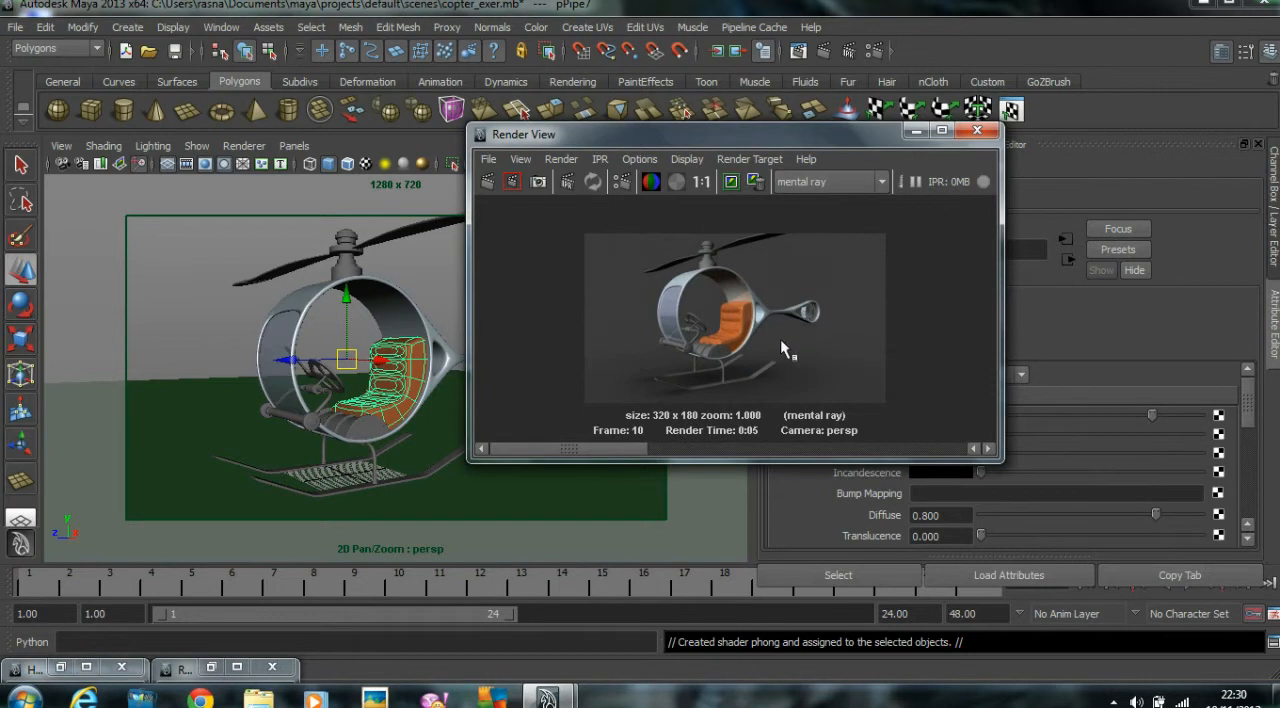
Set the orange seat material's Reflectivity to 0 and re-render the view.
scroll(776, 348, up, 1)
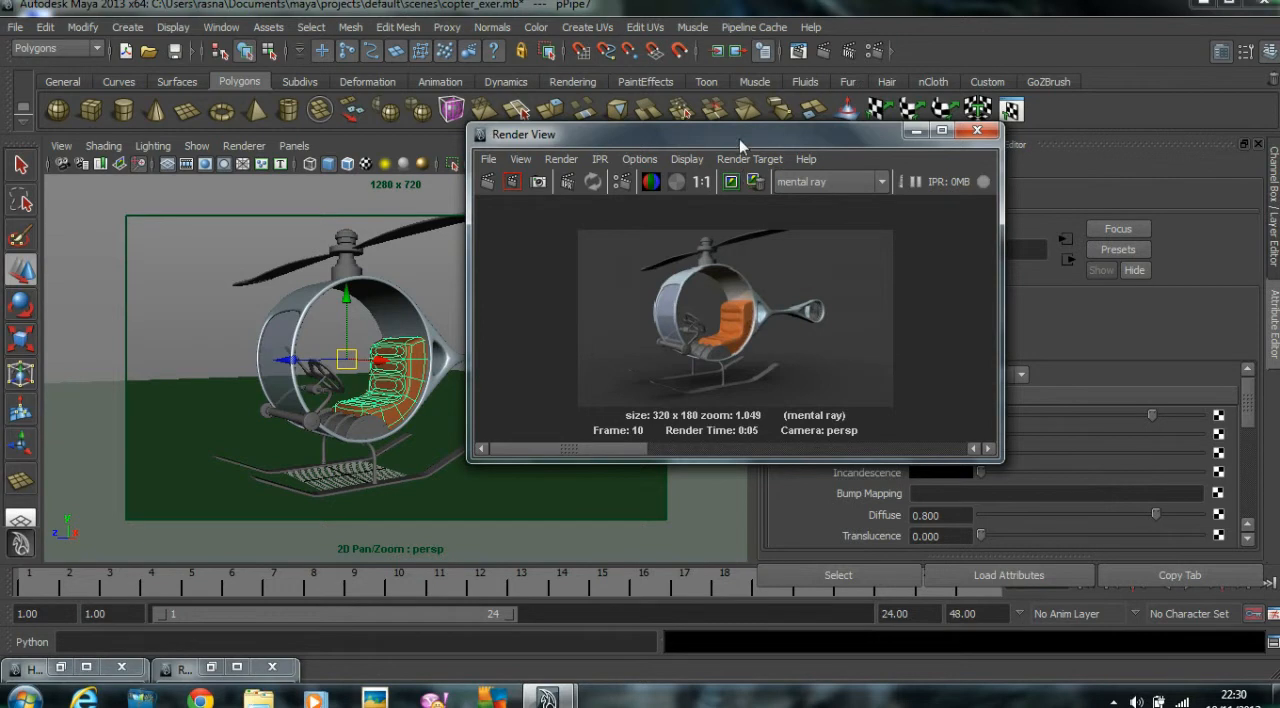
drag(738, 139, 613, 91)
scroll(1113, 485, down, 2)
scroll(1113, 478, down, 1)
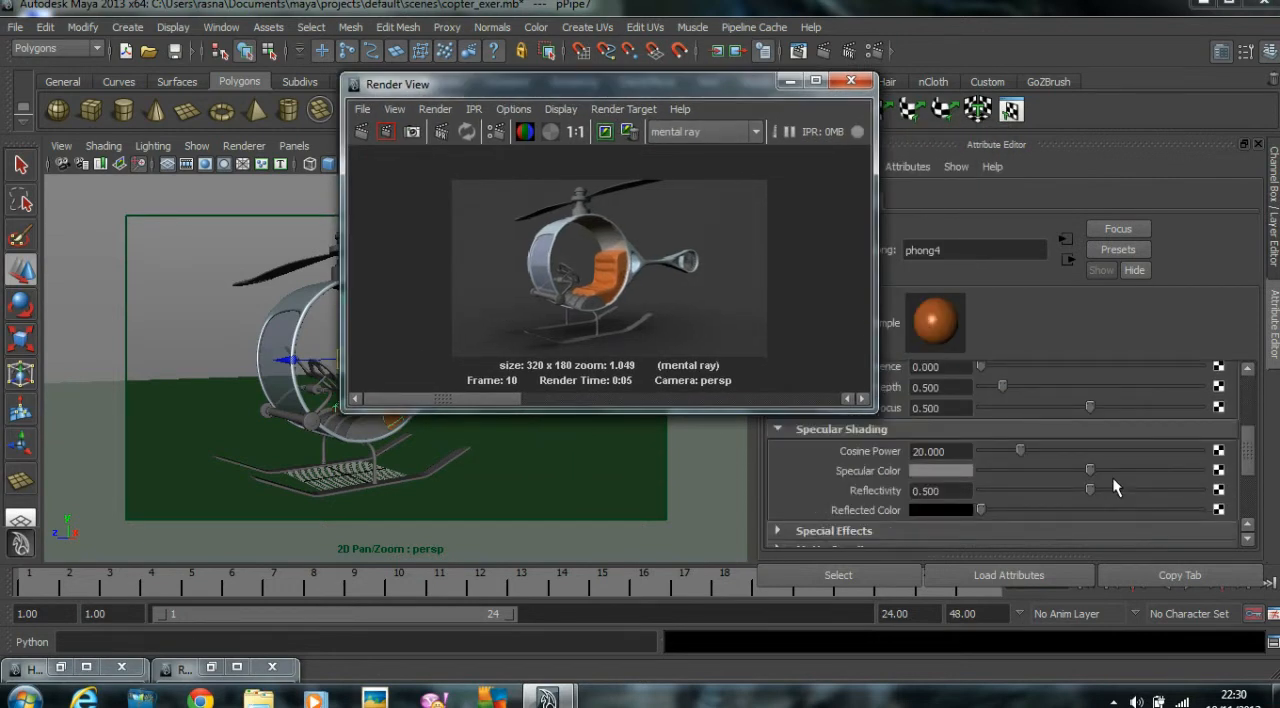
drag(1092, 491, 986, 491)
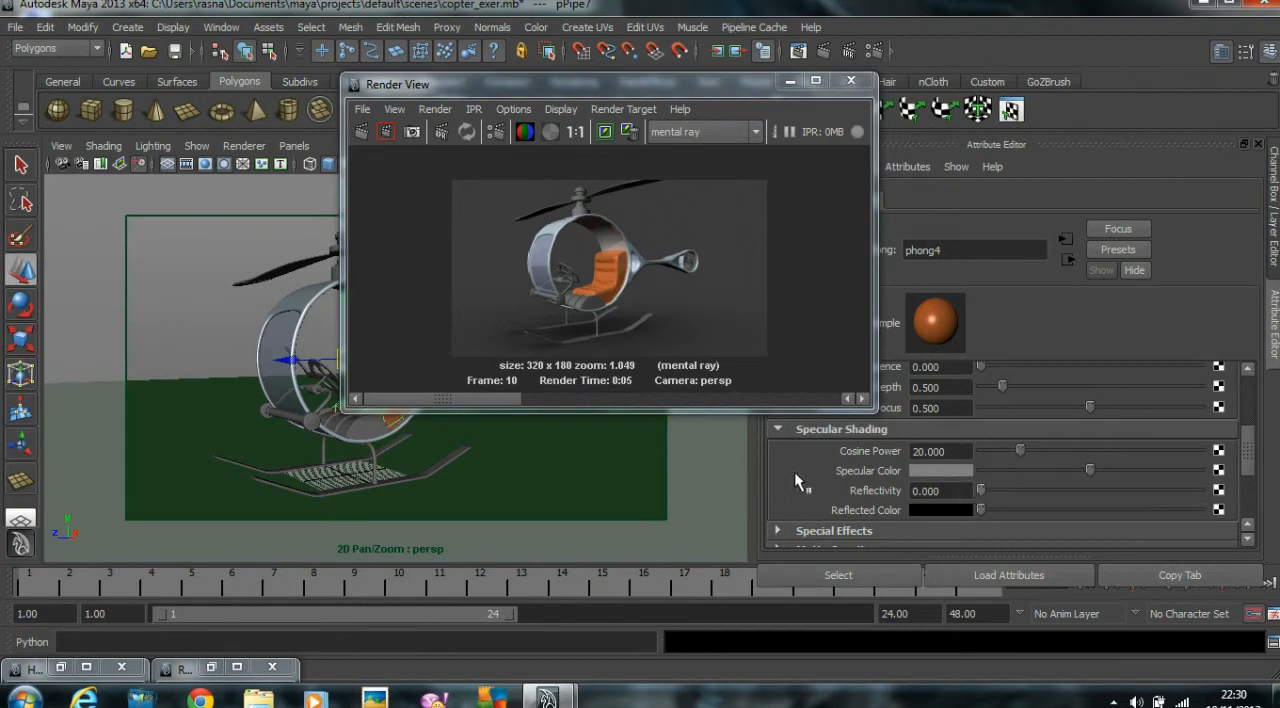
click(360, 132)
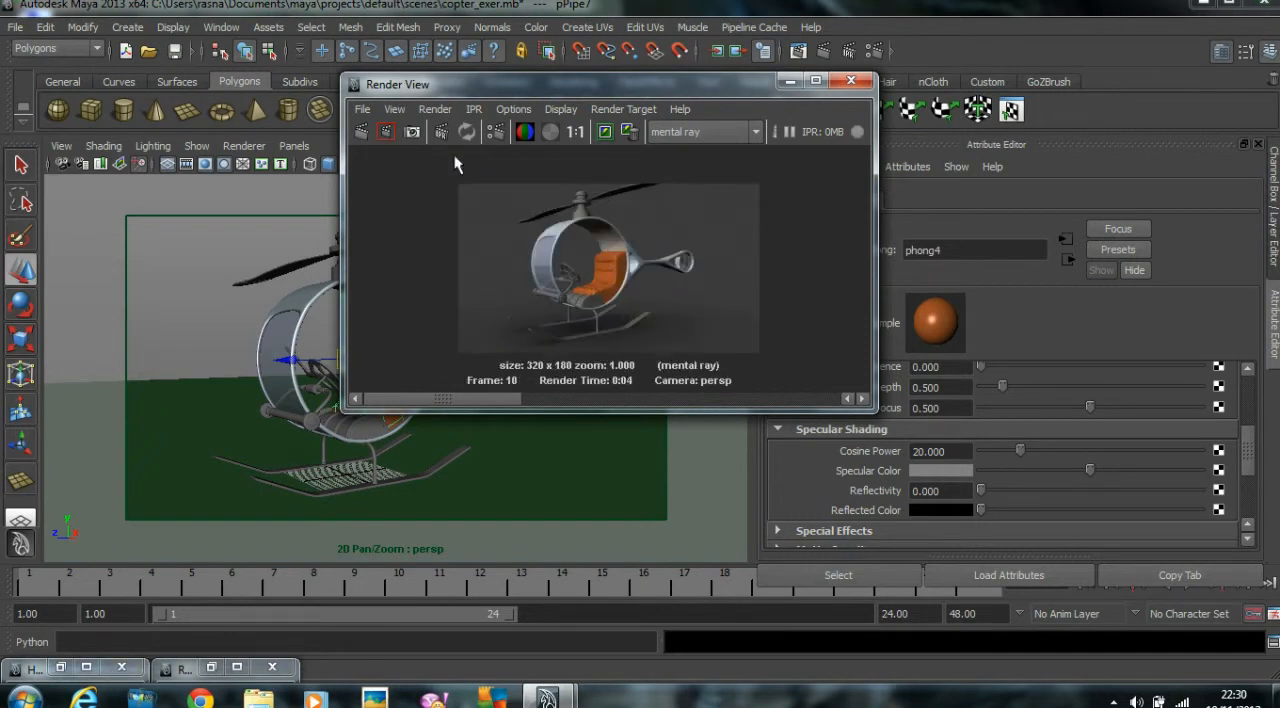
Switch the perspective camera's display from Resolution Gate to No Gate.
drag(607, 89, 860, 120)
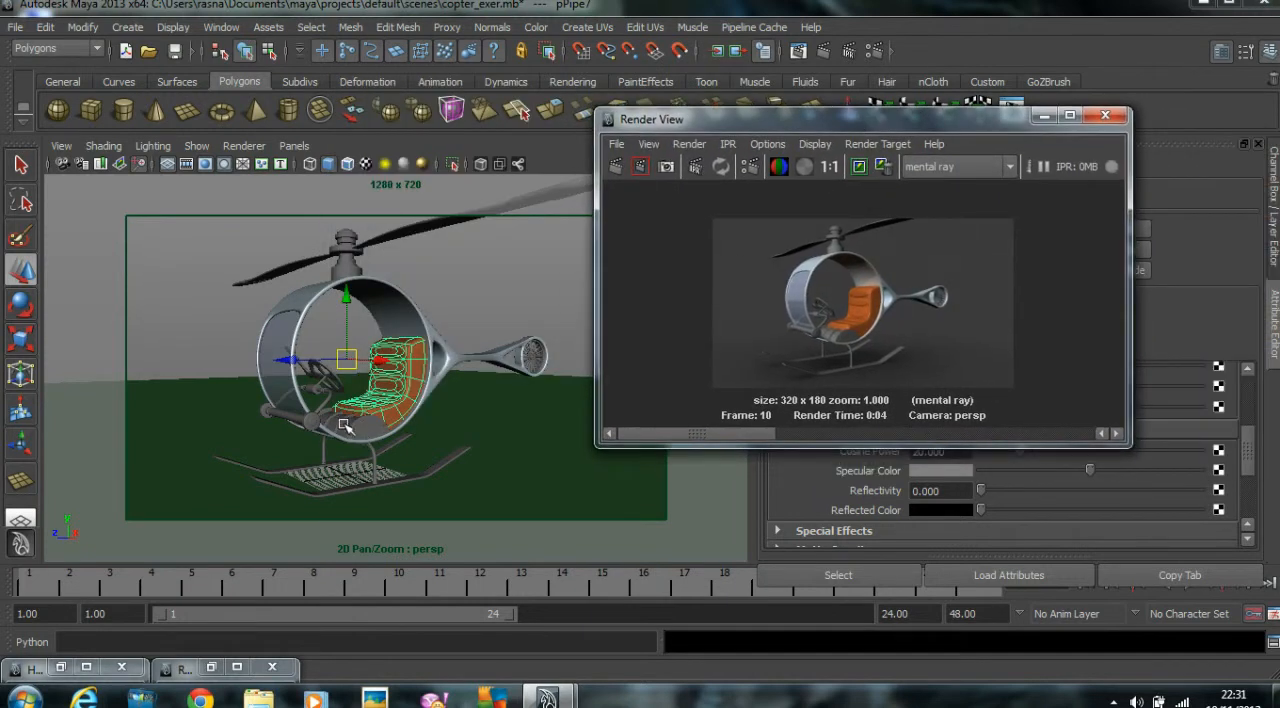
click(455, 265)
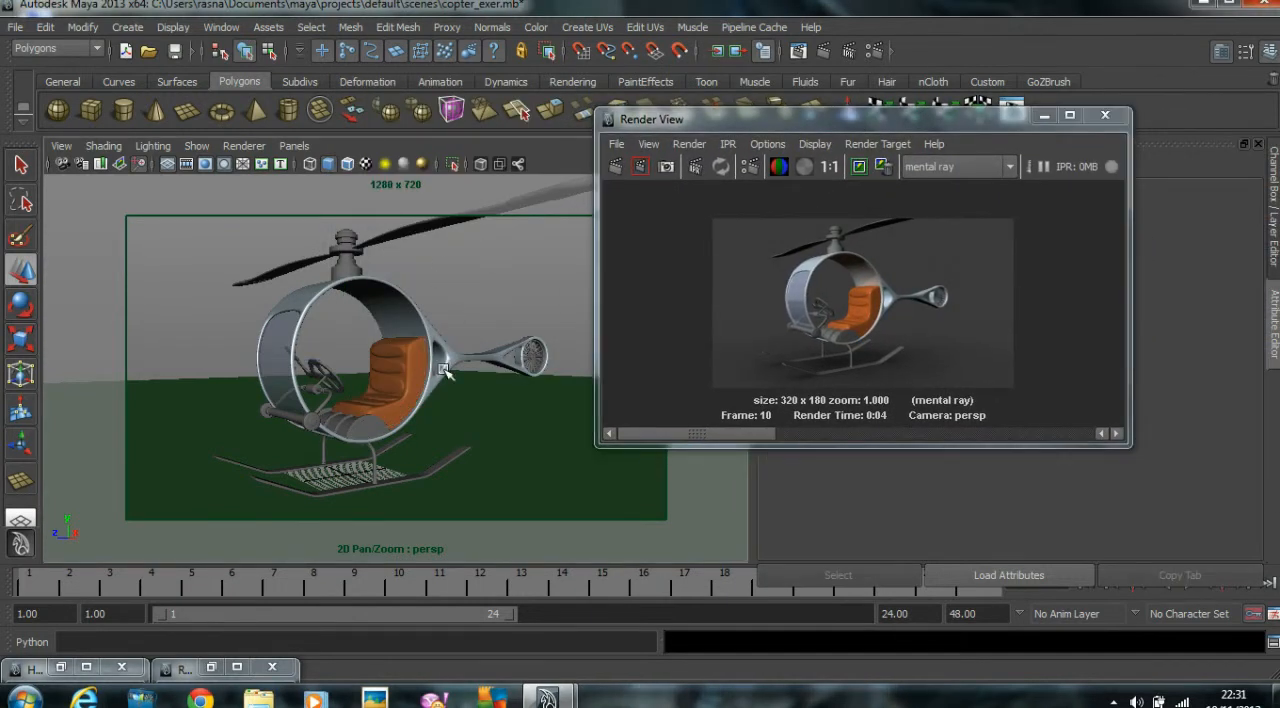
click(357, 430)
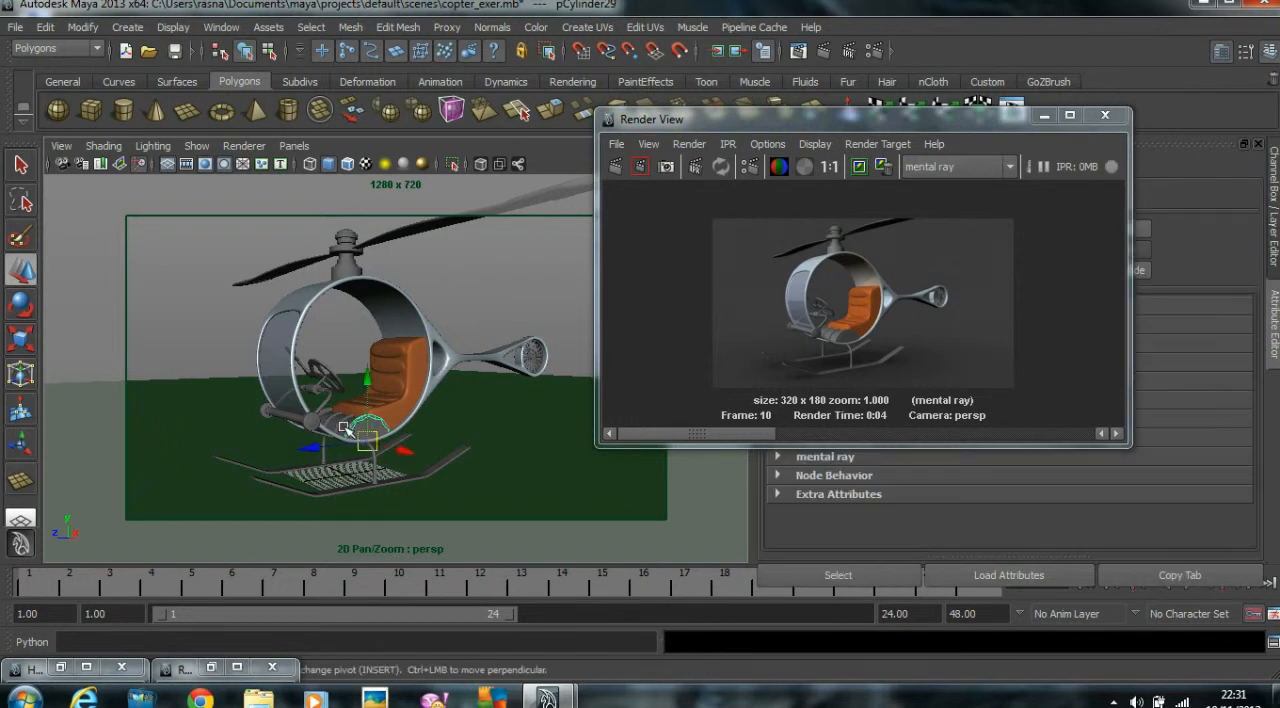
click(62, 147)
mouse_move(108, 345)
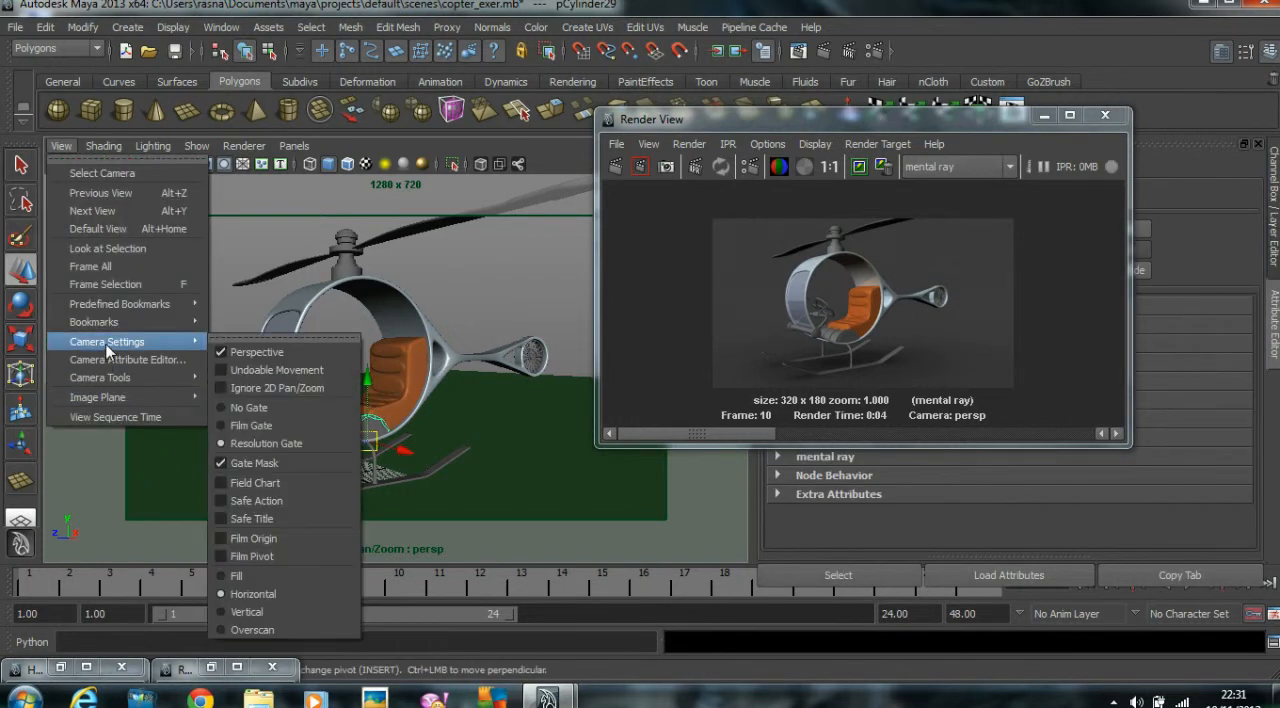
click(272, 410)
Assign a new Phong material to the cylinder surface between the ribs in front of the seat.
alt+right_drag(293, 387, 440, 377)
alt+drag(440, 377, 451, 377)
alt+middle_drag(451, 377, 441, 365)
alt+right_drag(440, 365, 448, 391)
alt+middle_drag(448, 391, 446, 312)
click(343, 416)
right_drag(346, 375, 491, 618)
Set the colour of the ribbed cylinder's Phong material to a dark reddish brown.
drag(720, 118, 398, 114)
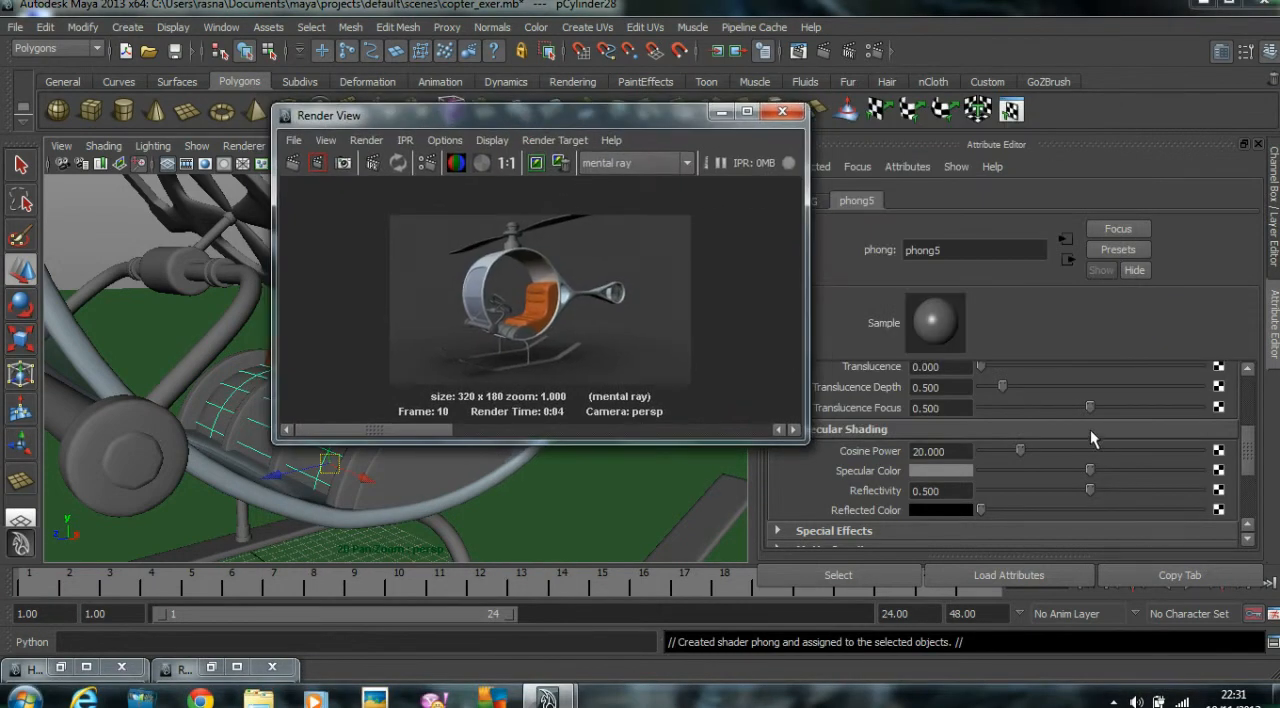
scroll(1090, 430, up, 3)
click(931, 415)
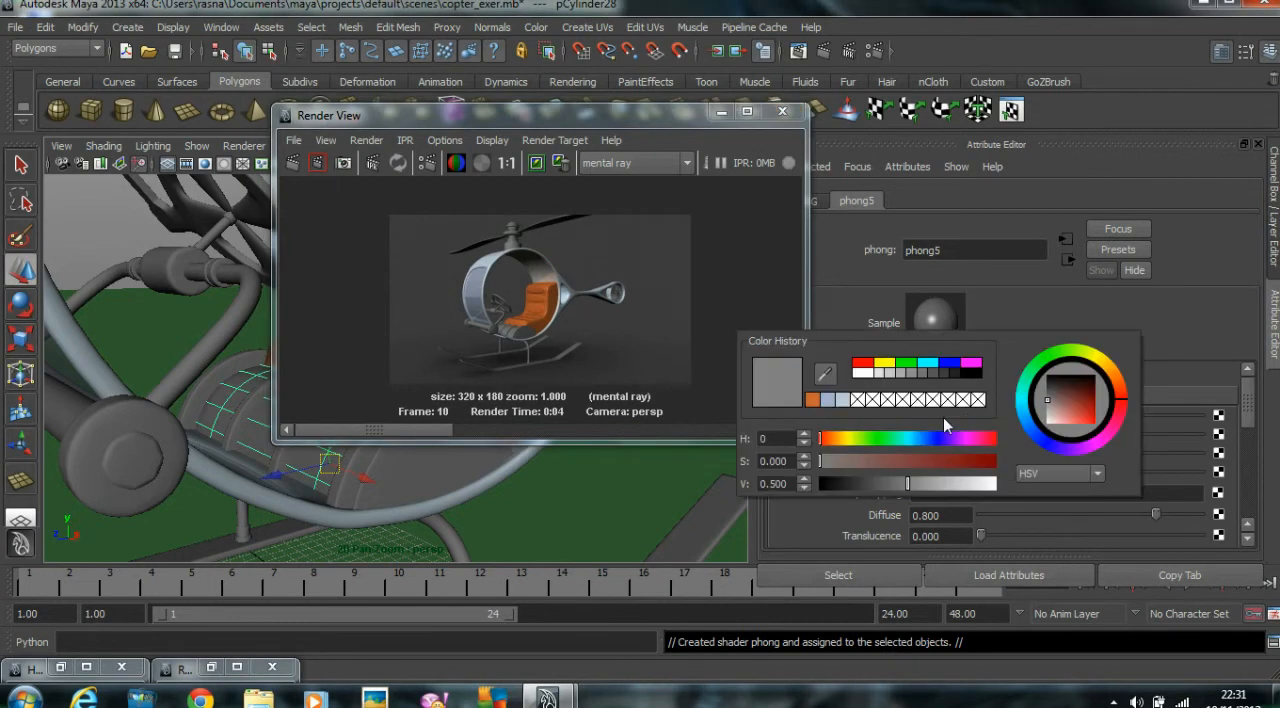
click(1081, 404)
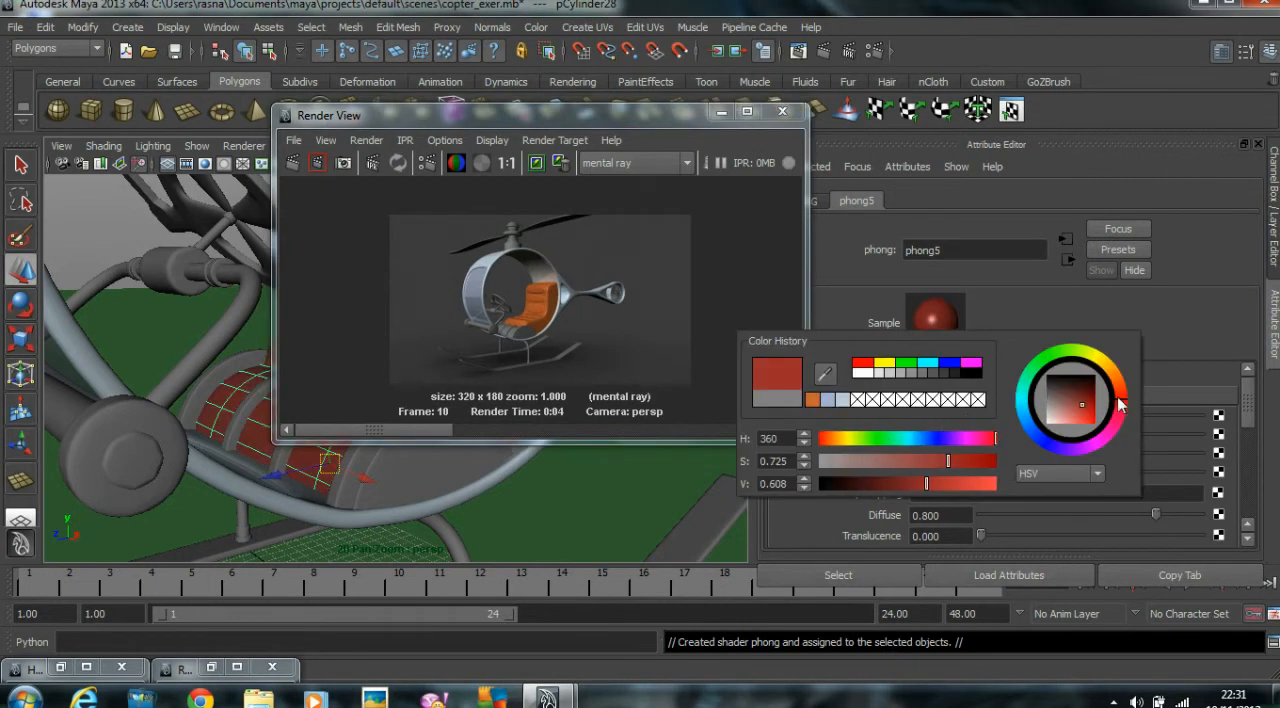
drag(881, 482, 856, 486)
Rename the dark brown Phong material to Rubber_Brown_met and set its Reflectivity to 0.
drag(956, 251, 562, 204)
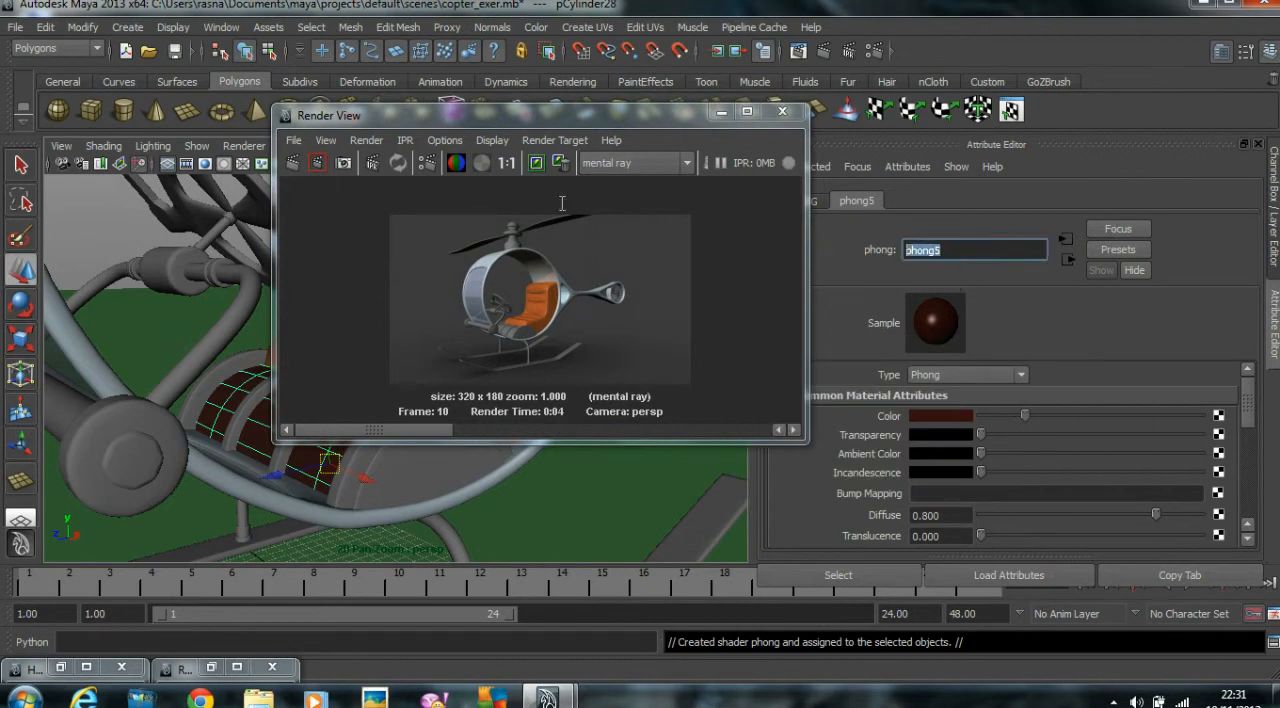
text(Rubber_Brown_met)
key(Return)
scroll(1082, 449, down, 5)
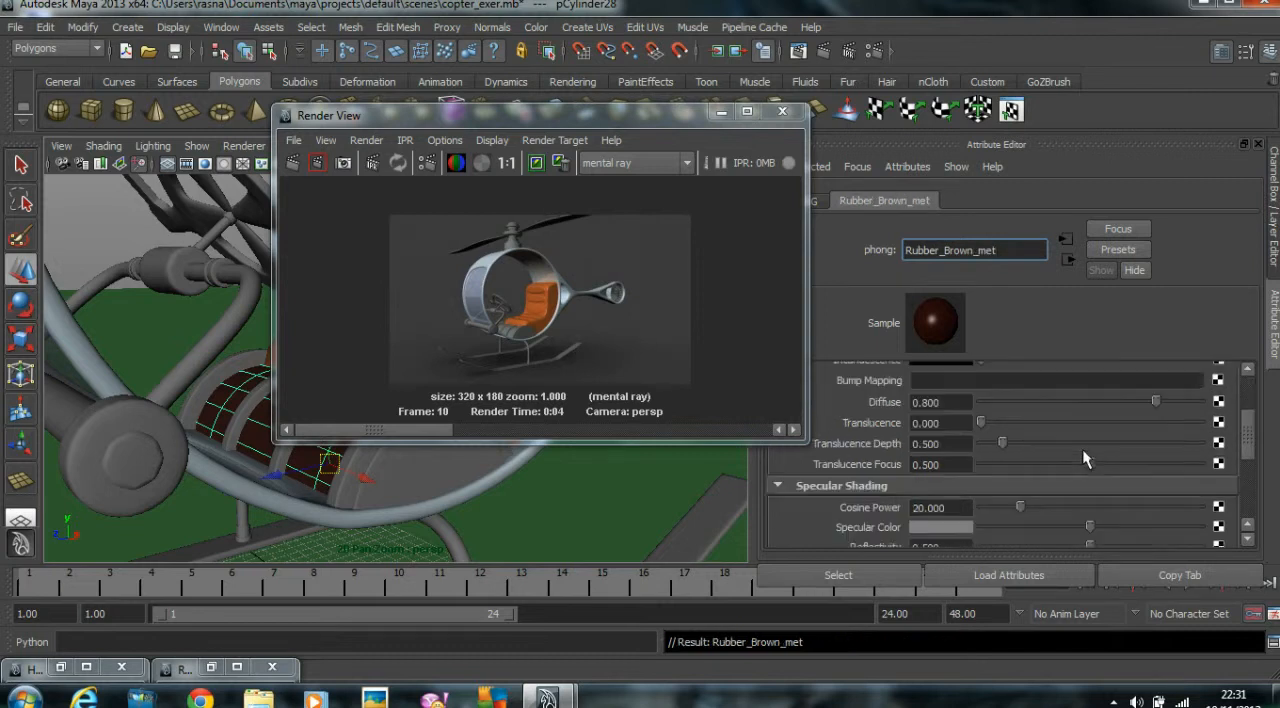
scroll(1045, 460, up, 3)
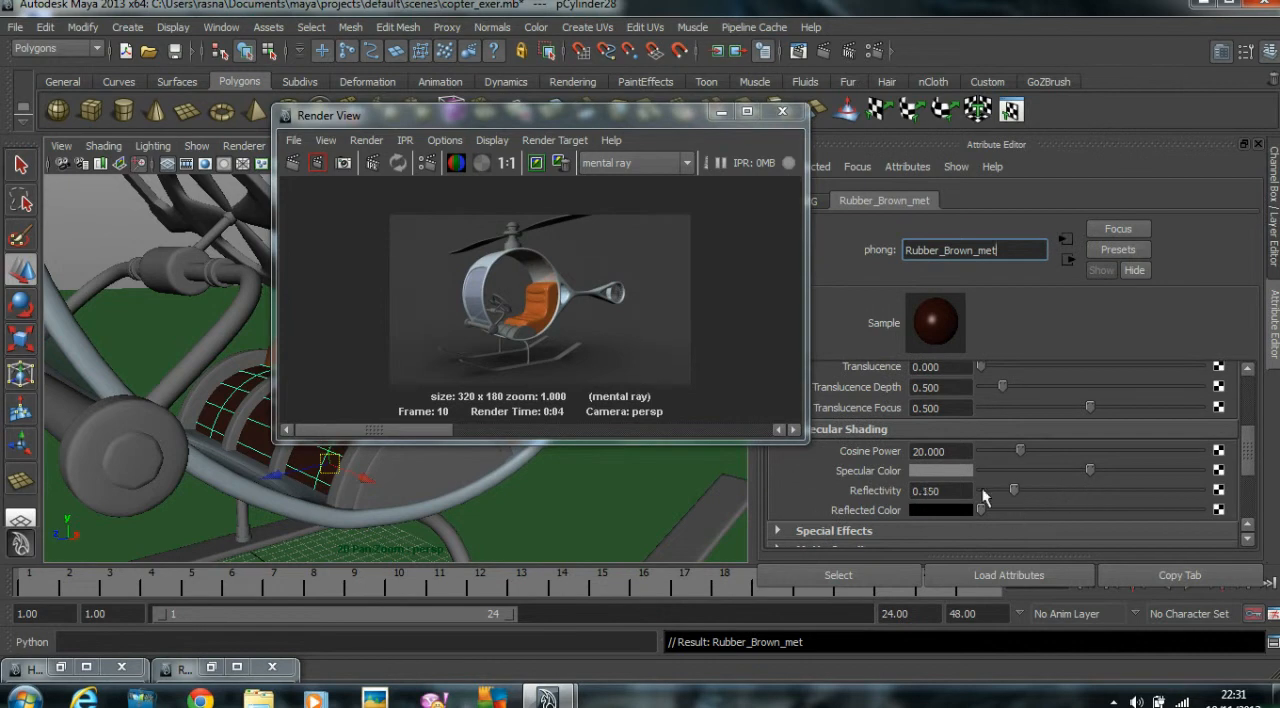
Assign a new Phong material to the four raised ribs around the dark brown cylinder in front of the seat.
drag(545, 112, 764, 108)
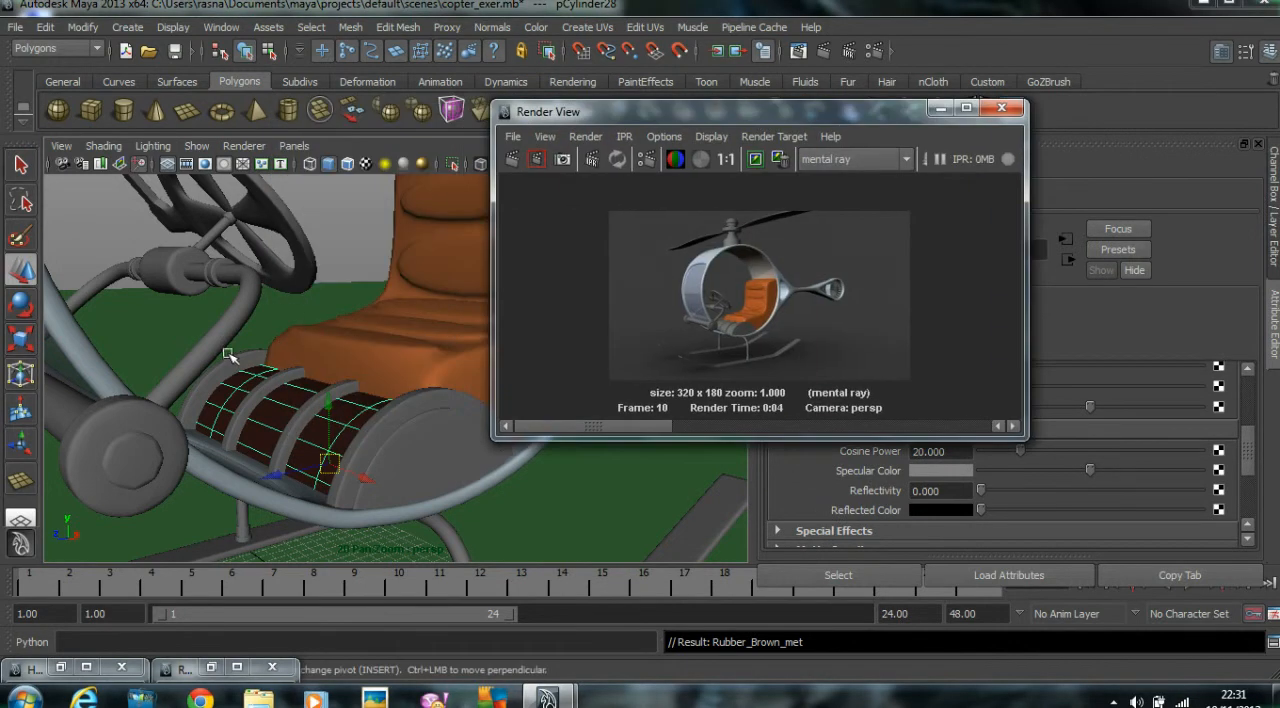
click(240, 364)
click(286, 386)
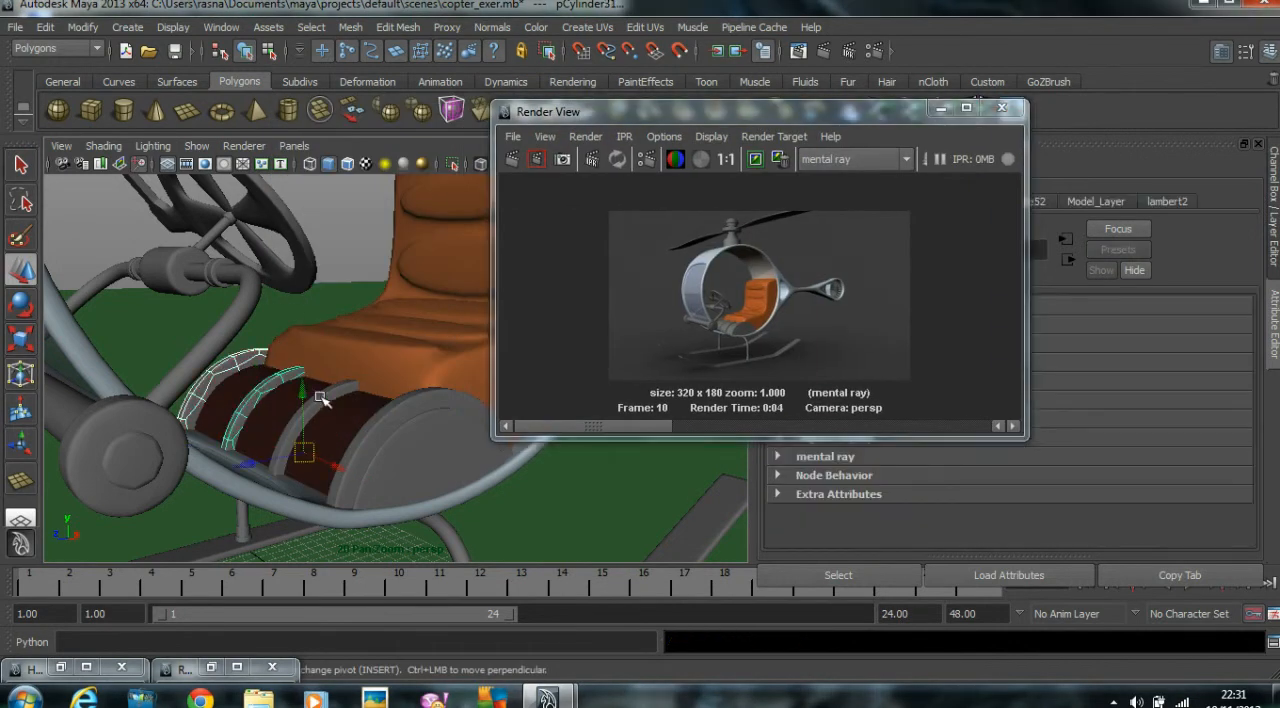
click(394, 410)
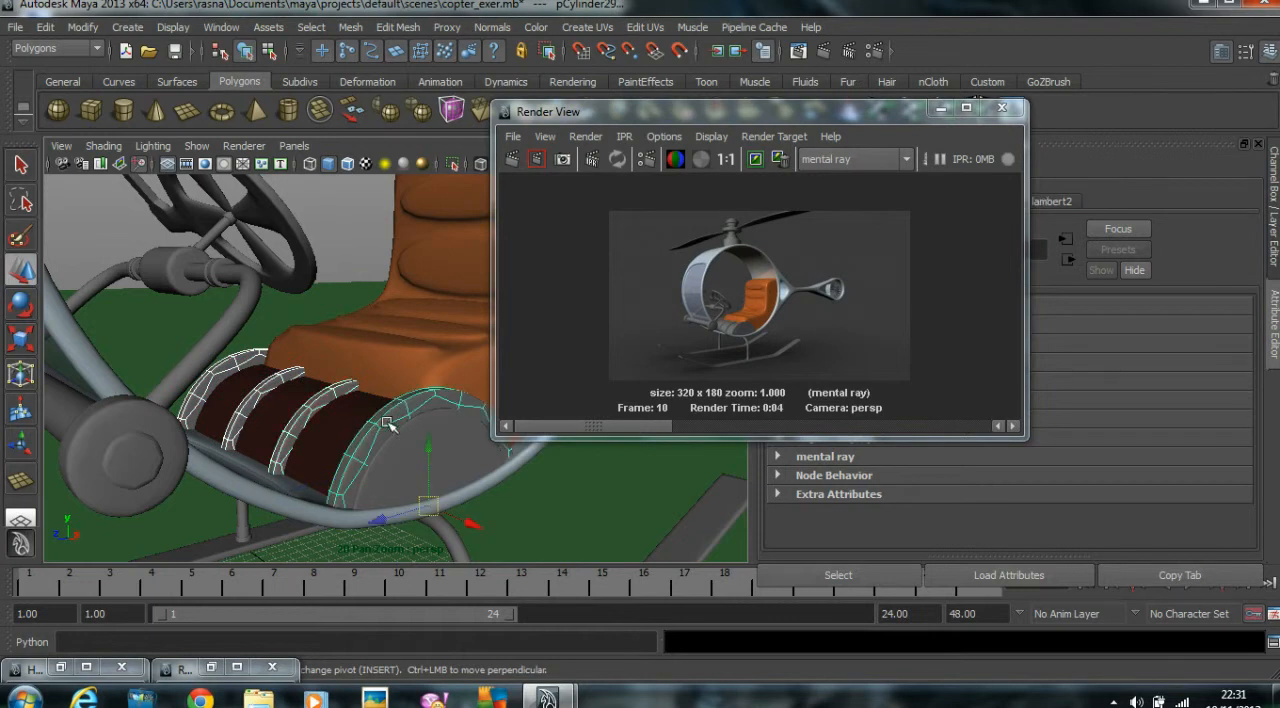
right_drag(400, 375, 520, 622)
Set the ribs' Phong material to a light reddish brown colour with a Reflectivity of 0.
drag(730, 114, 525, 111)
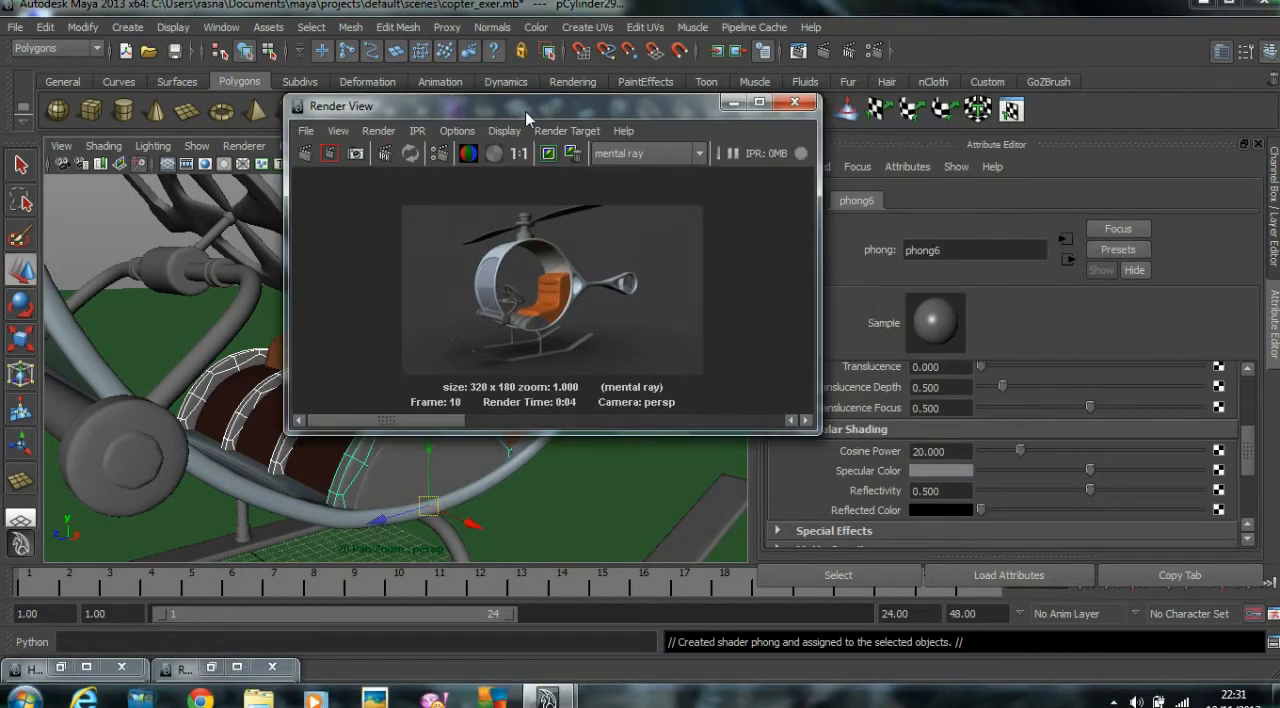
scroll(999, 454, up, 5)
click(961, 420)
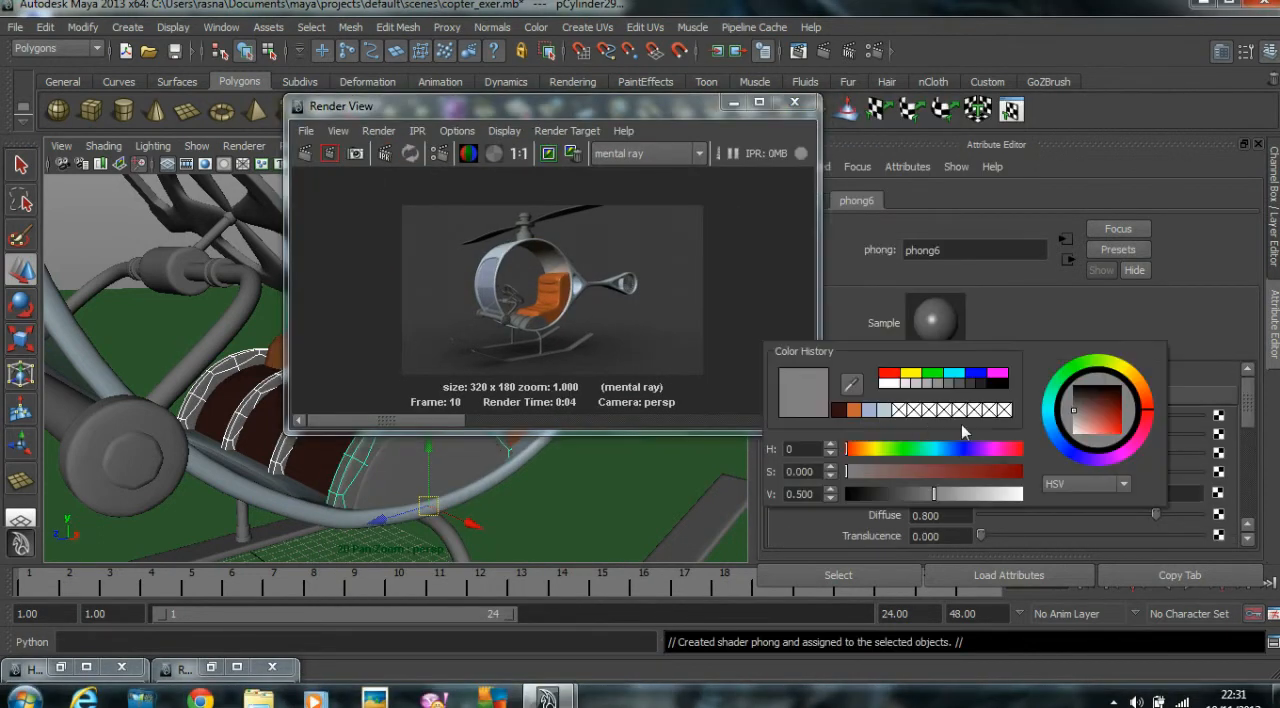
click(841, 413)
drag(955, 474, 936, 496)
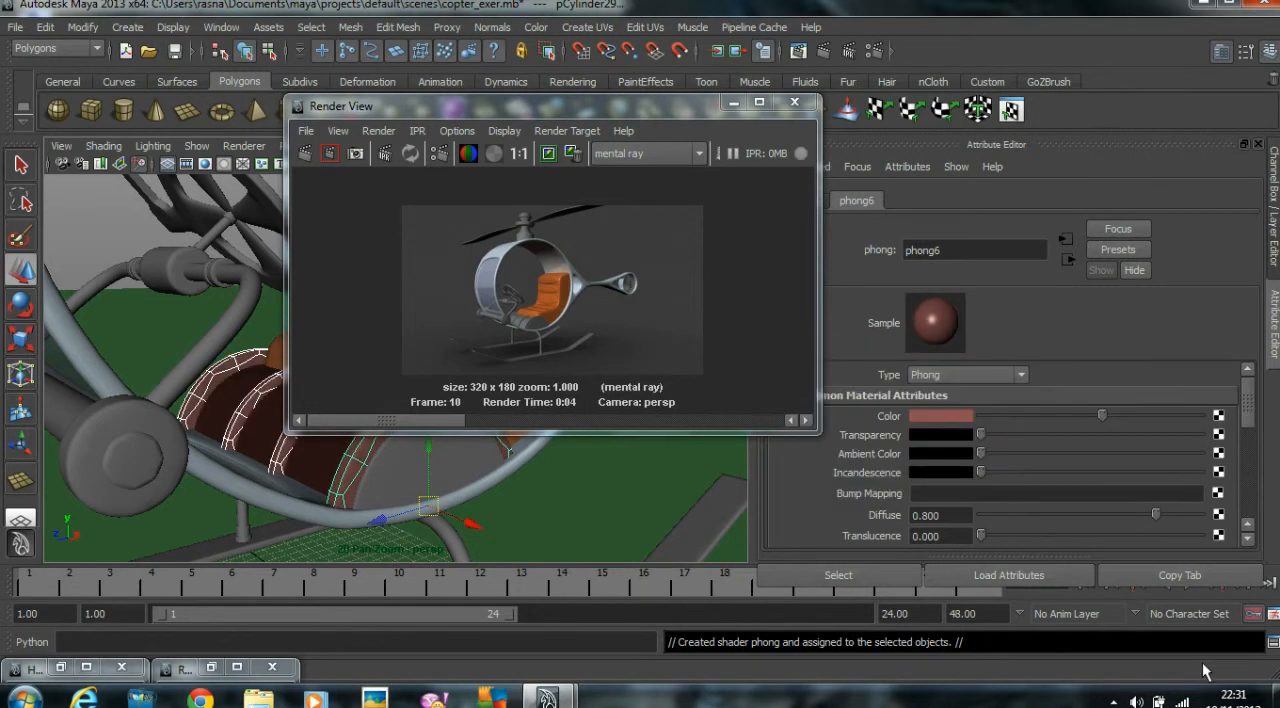
scroll(1067, 454, down, 5)
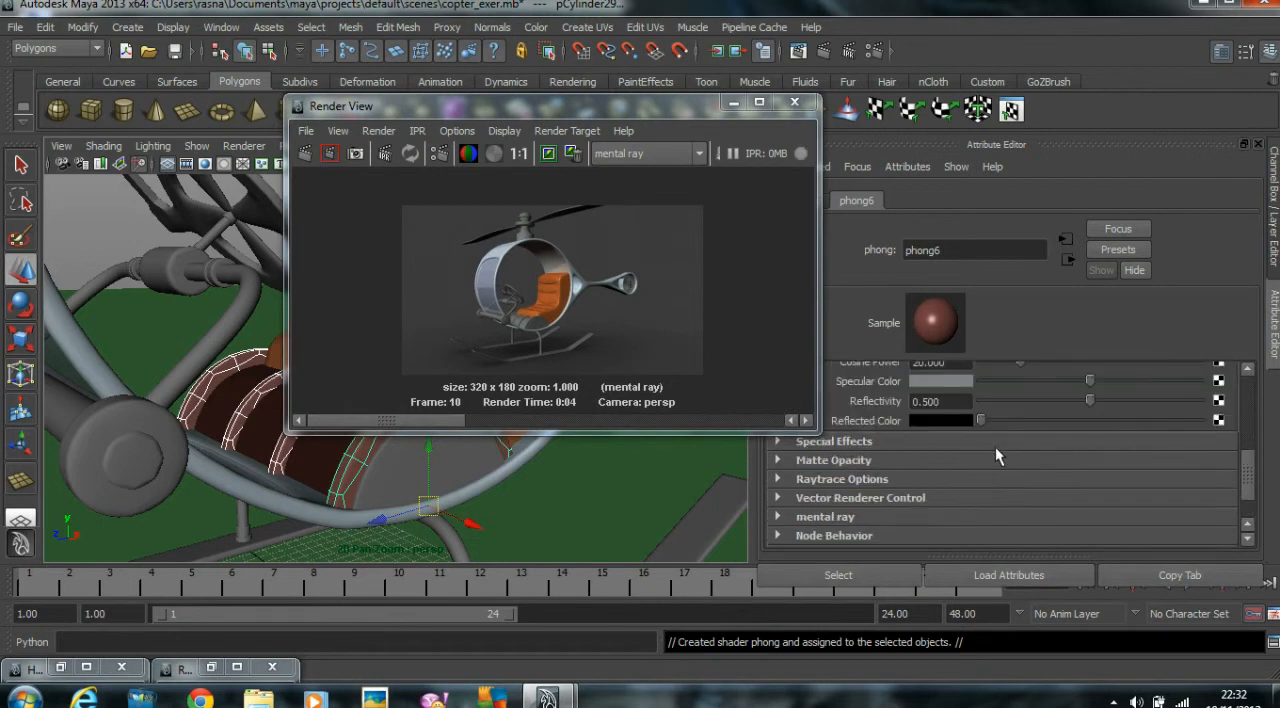
drag(1057, 402, 885, 398)
Rename the ribs' material to Light_Rubber_Met and render a test image of the seat area.
drag(950, 252, 802, 239)
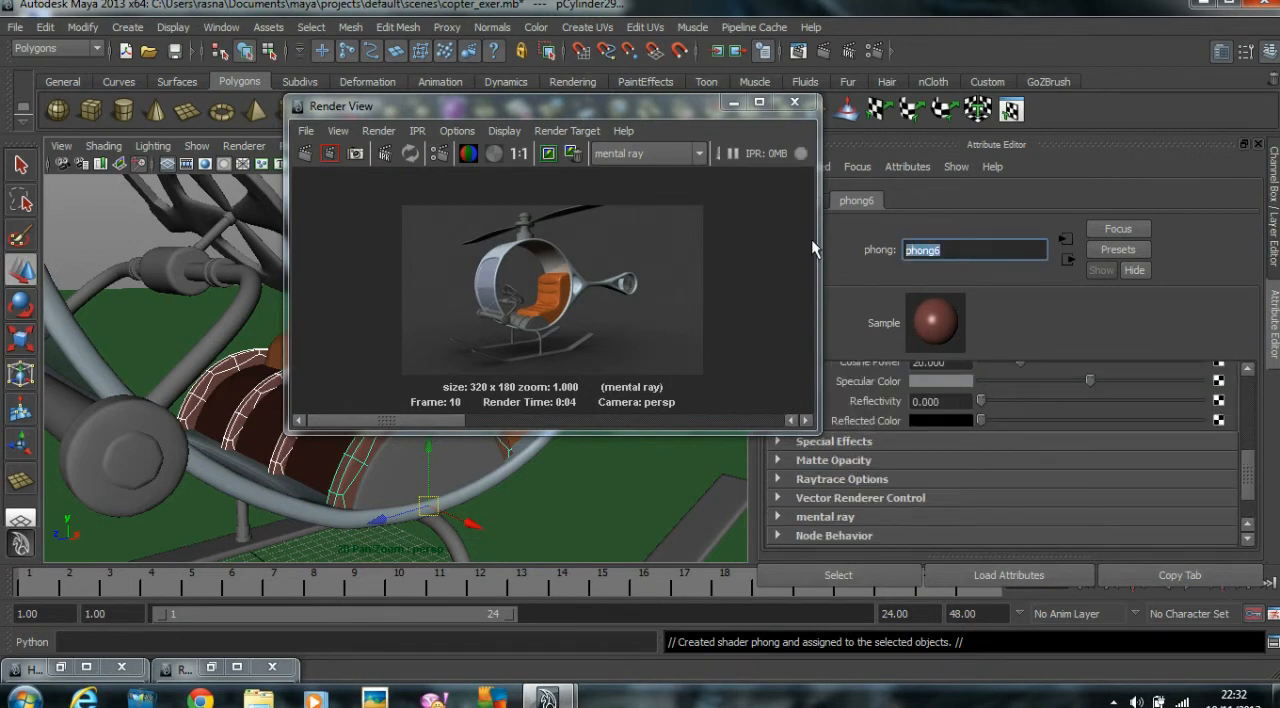
text(Light_Rubber_Met)
key(Return)
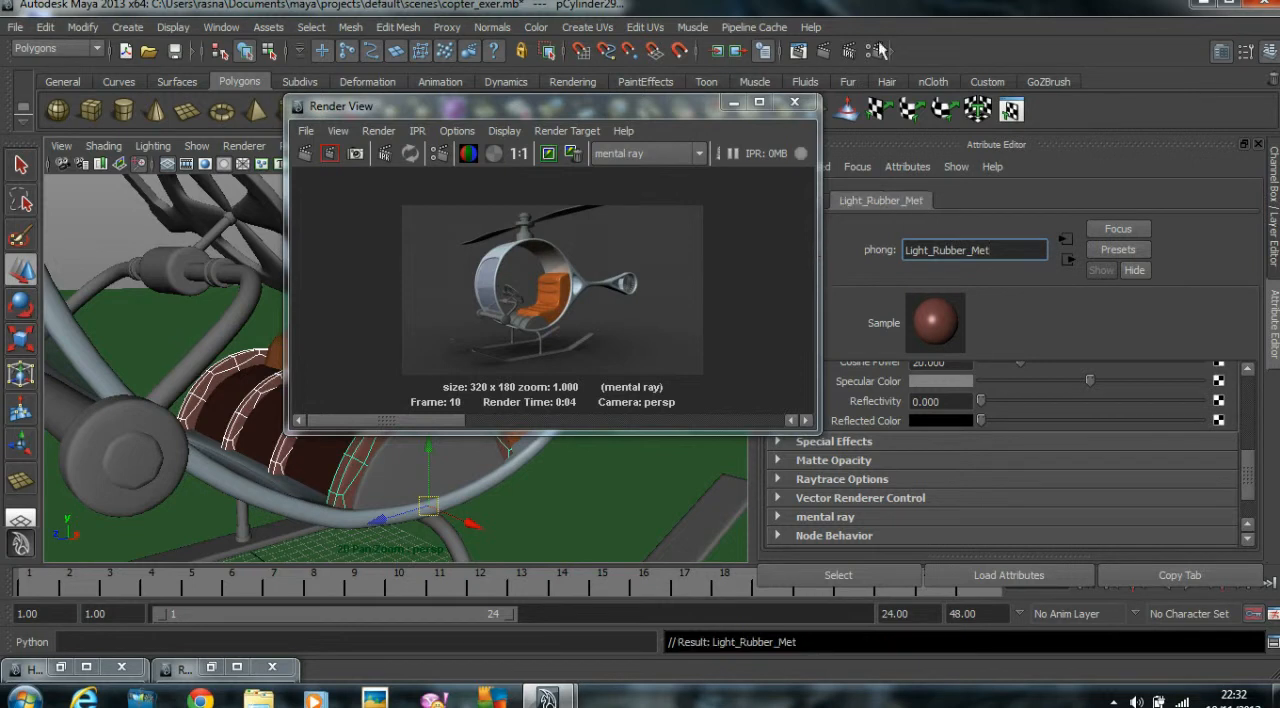
drag(600, 114, 1047, 122)
click(755, 161)
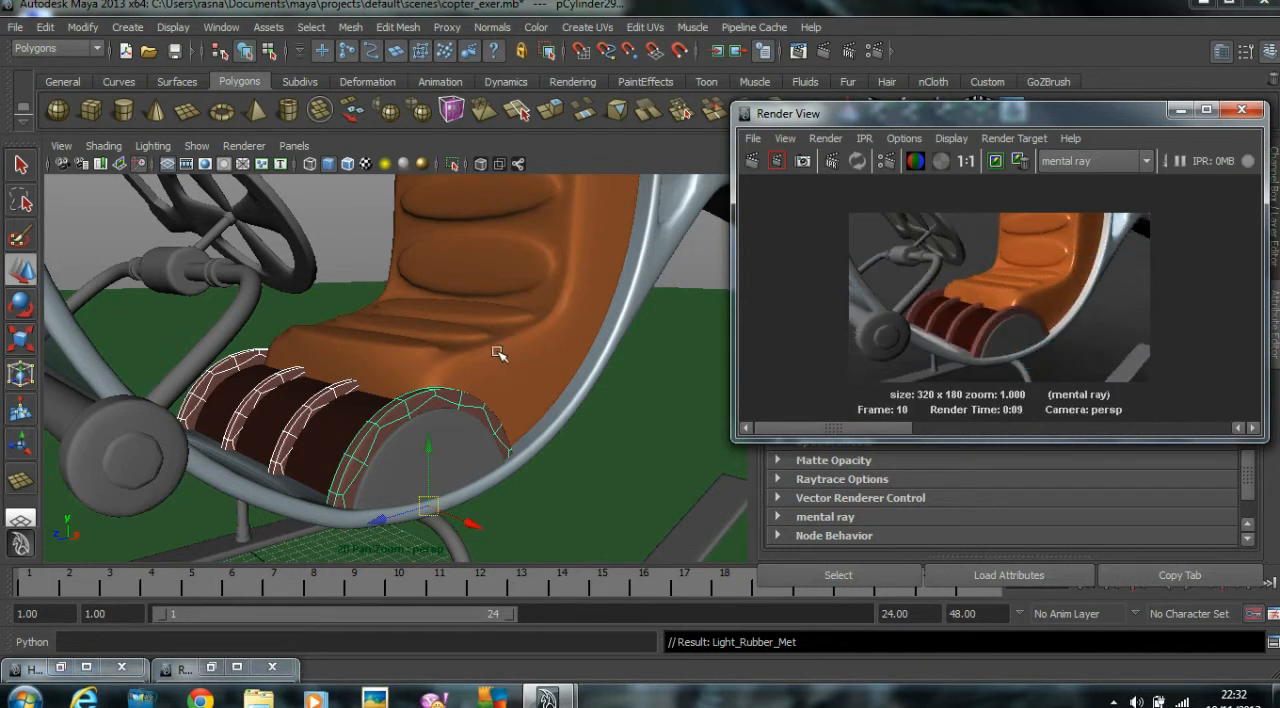
Assign the existing Rubber_Brown_met material to the half-round end cap of the ribbed cylinder.
scroll(491, 366, down, 5)
alt+drag(491, 366, 610, 449)
click(440, 381)
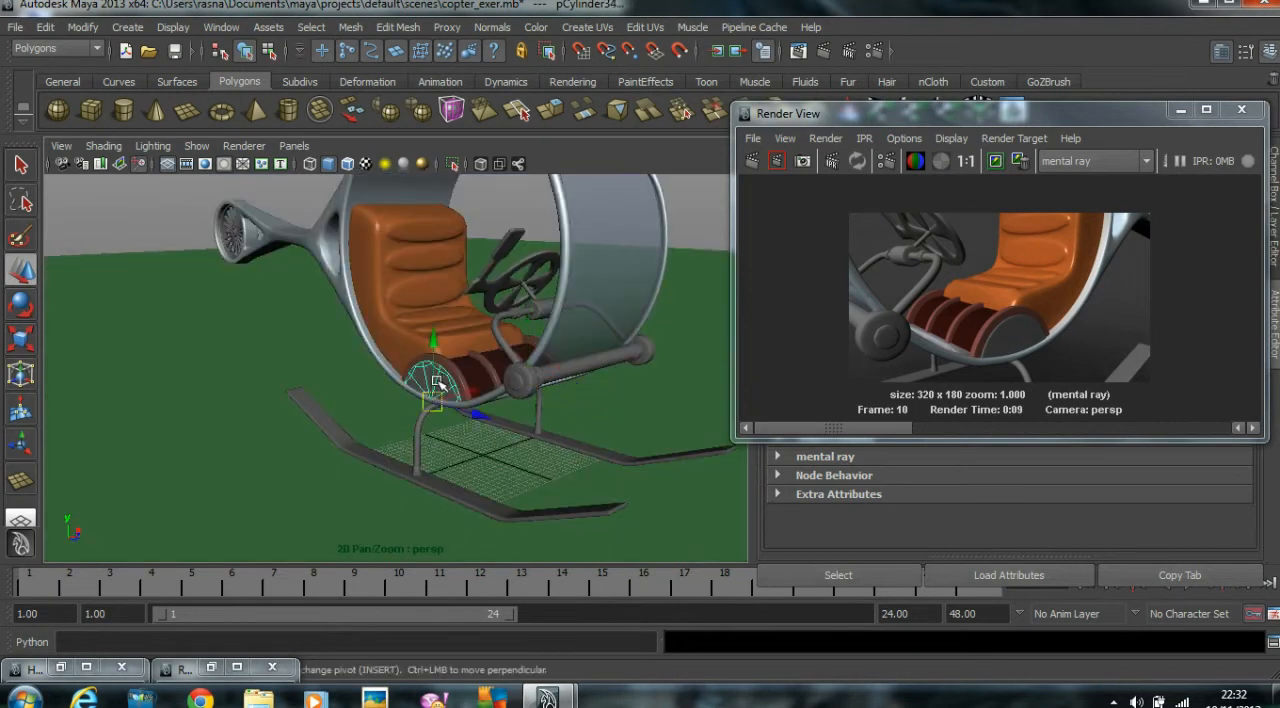
right_click(440, 381)
mouse_move(425, 670)
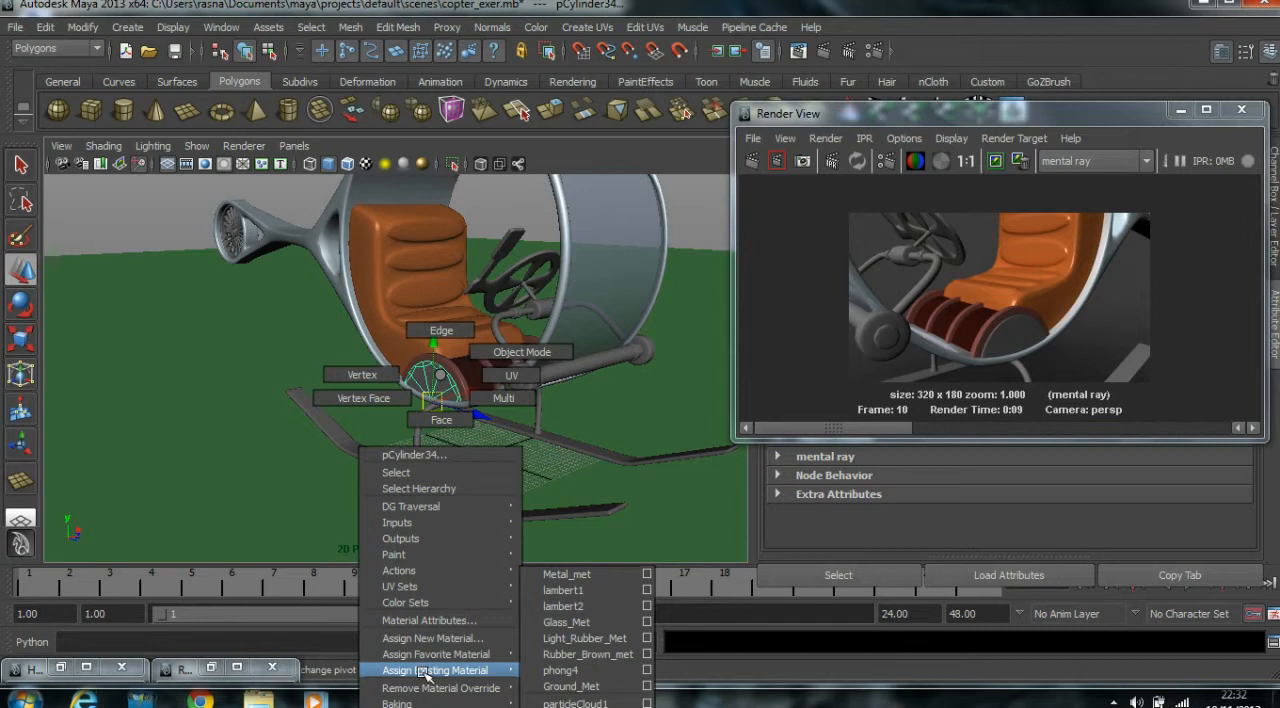
click(587, 655)
Darken the colour of the ribs' Light_Rubber_Met material to almost black.
alt+drag(577, 255, 380, 250)
alt+right_drag(550, 256, 622, 239)
alt+middle_drag(622, 239, 628, 229)
click(315, 395)
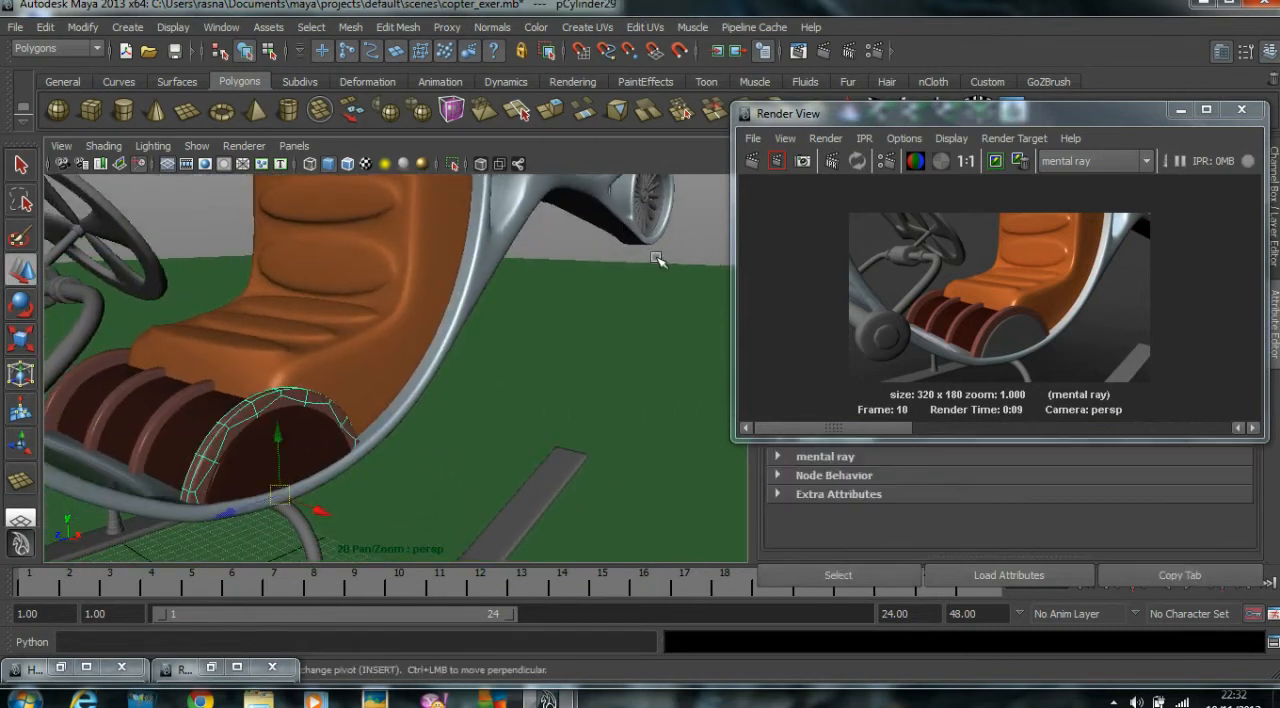
drag(870, 113, 393, 104)
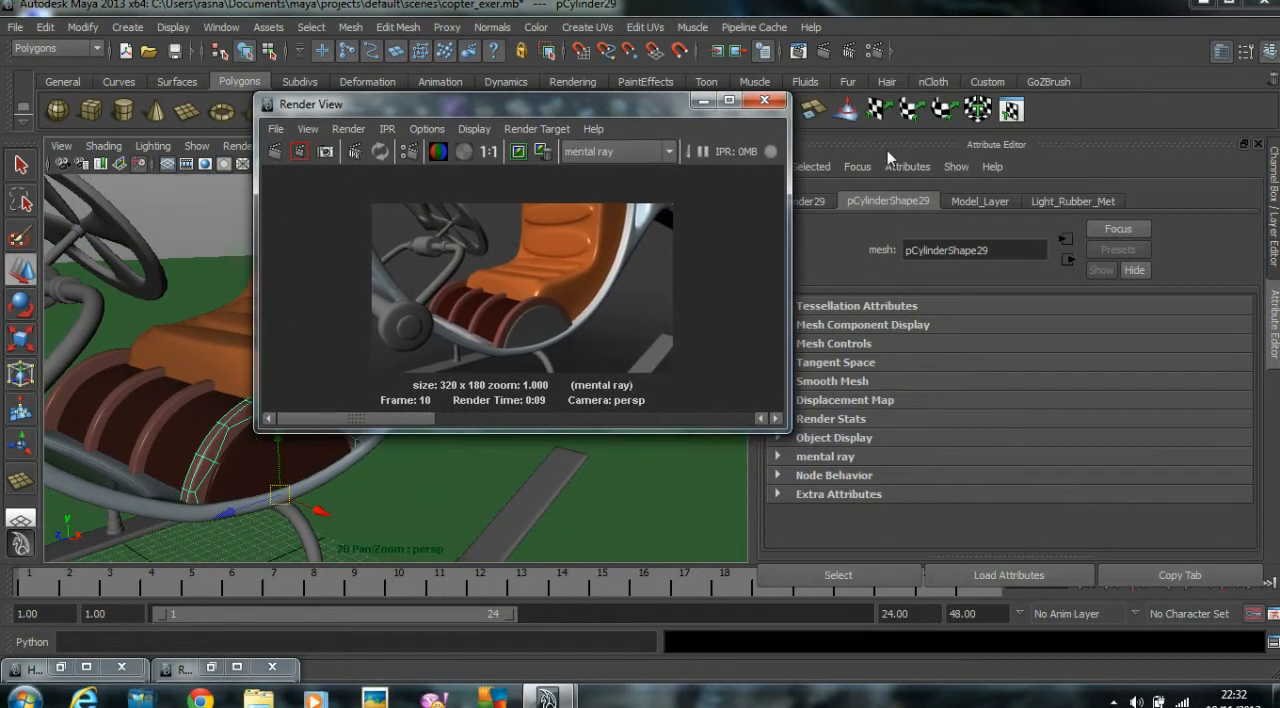
click(1075, 200)
scroll(1034, 411, up, 2)
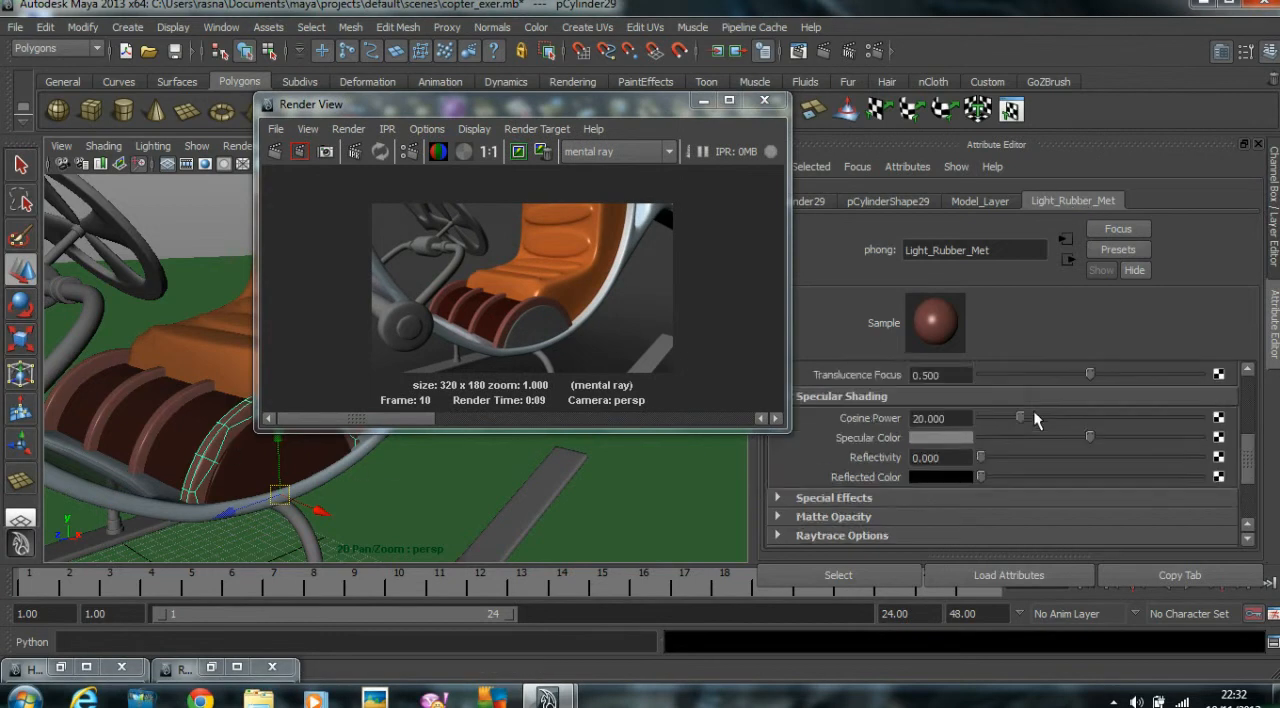
scroll(1034, 411, up, 3)
drag(1035, 414, 996, 418)
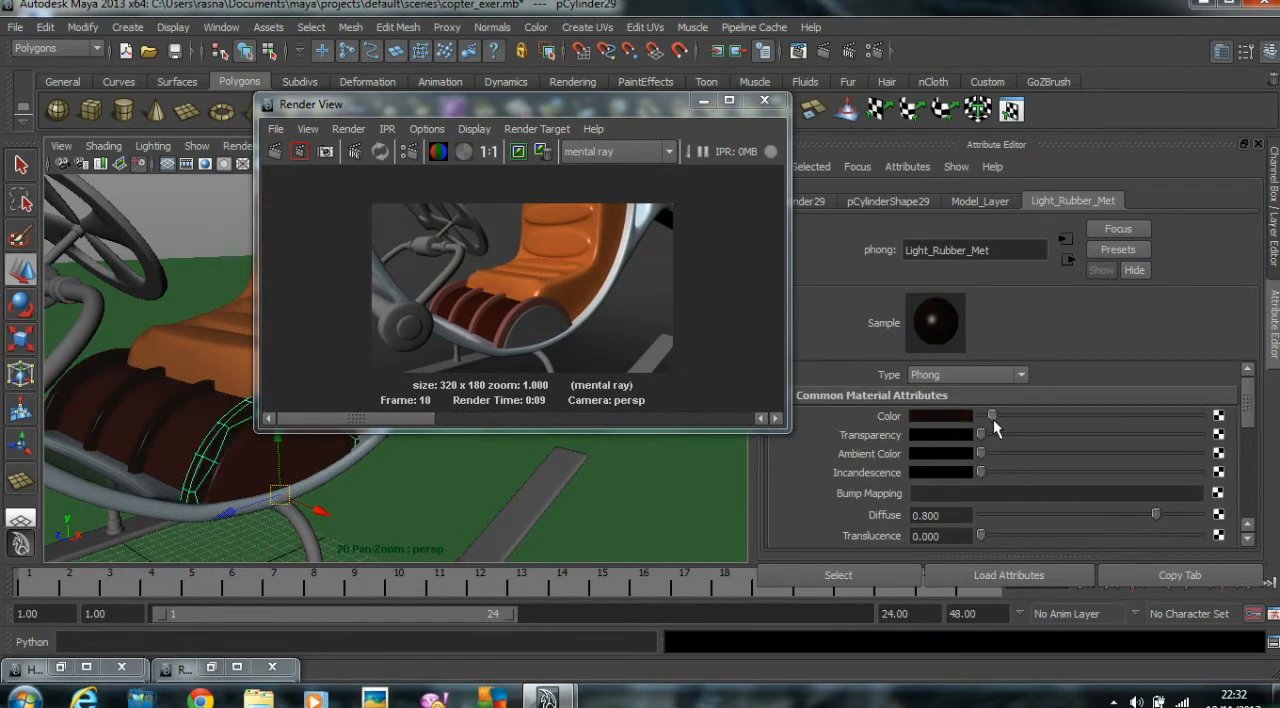
click(202, 210)
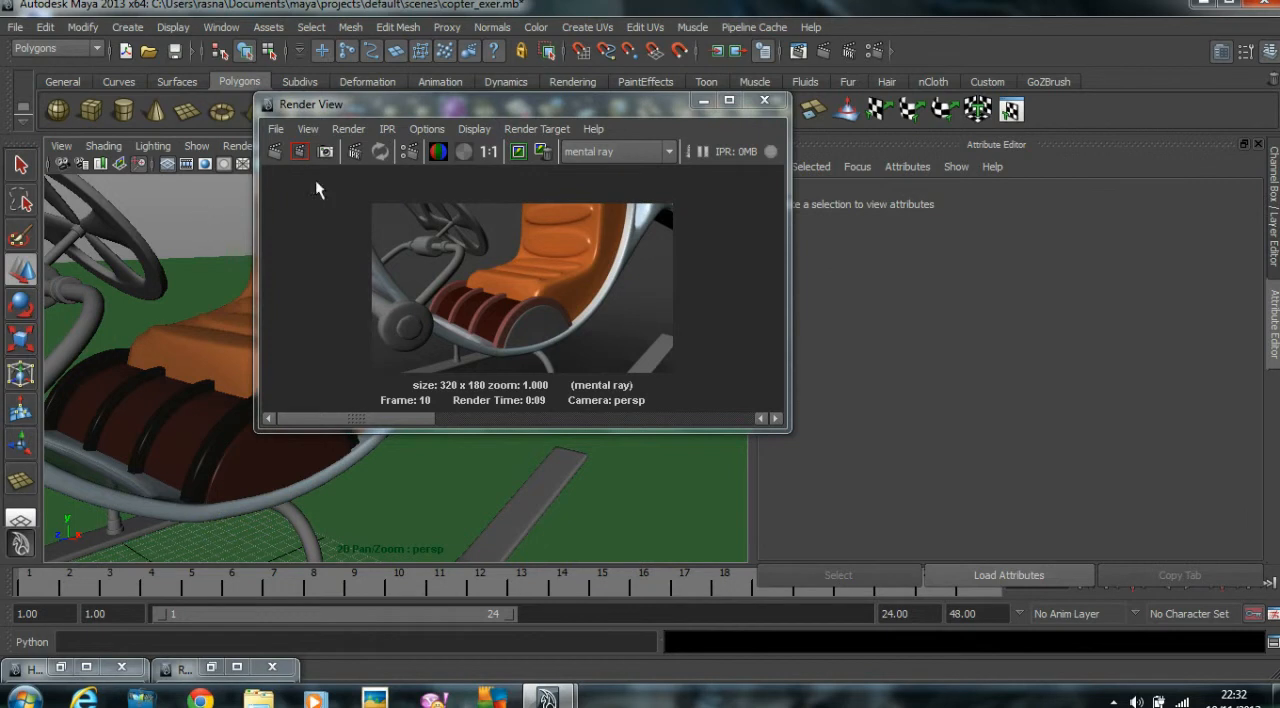
Assign the existing Light_Rubber_Met material to the fan inside the tail ring.
drag(365, 112, 714, 148)
alt+drag(229, 366, 310, 358)
click(533, 274)
alt+drag(533, 275, 463, 297)
key(f)
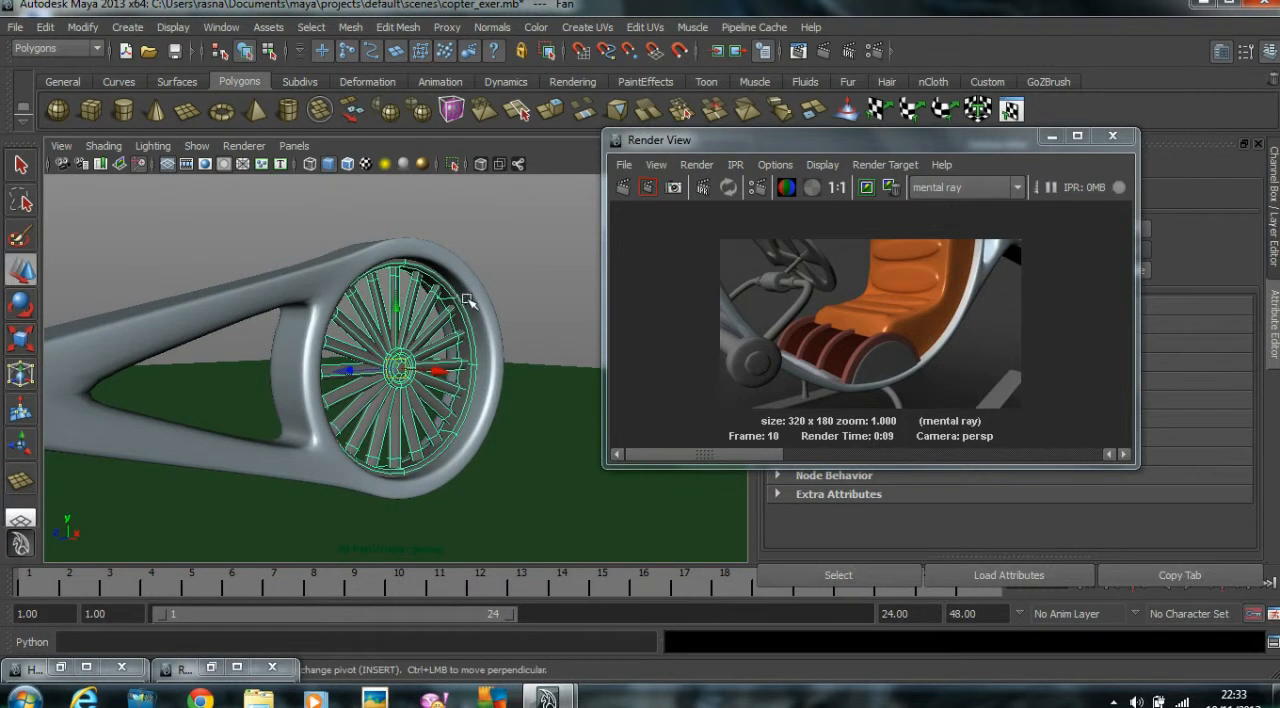
key(a)
key(f)
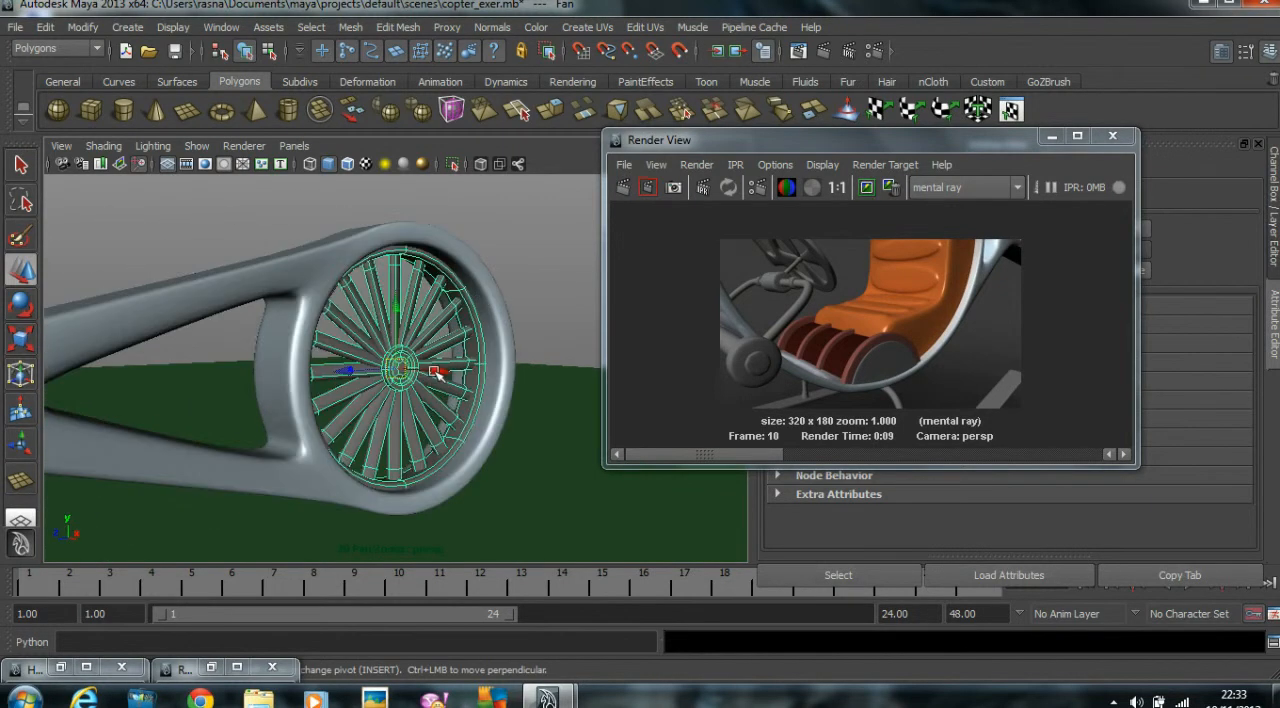
right_drag(418, 366, 576, 640)
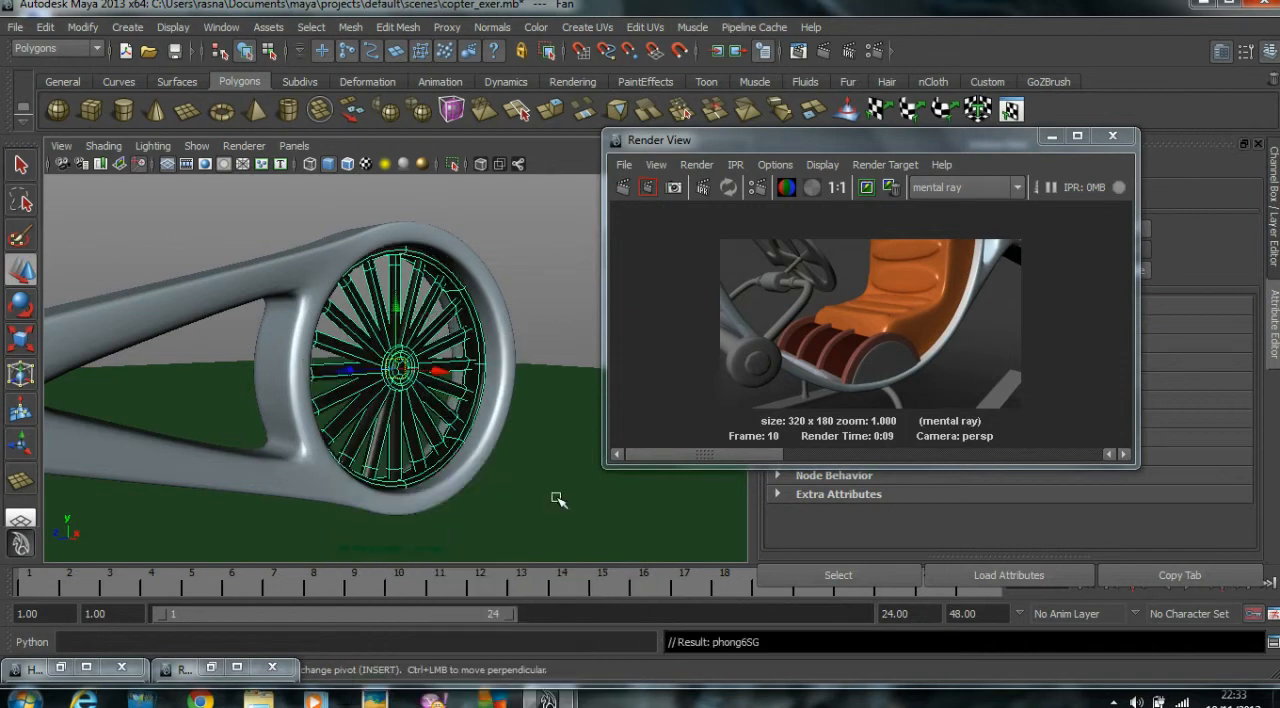
click(527, 222)
Separate the combined steering assembly mesh into individual pieces.
scroll(530, 238, down, 5)
alt+middle_drag(443, 503, 603, 436)
scroll(549, 445, down, 3)
alt+right_drag(603, 436, 469, 429)
alt+drag(469, 429, 120, 390)
alt+right_drag(120, 390, 195, 390)
alt+middle_drag(195, 390, 543, 395)
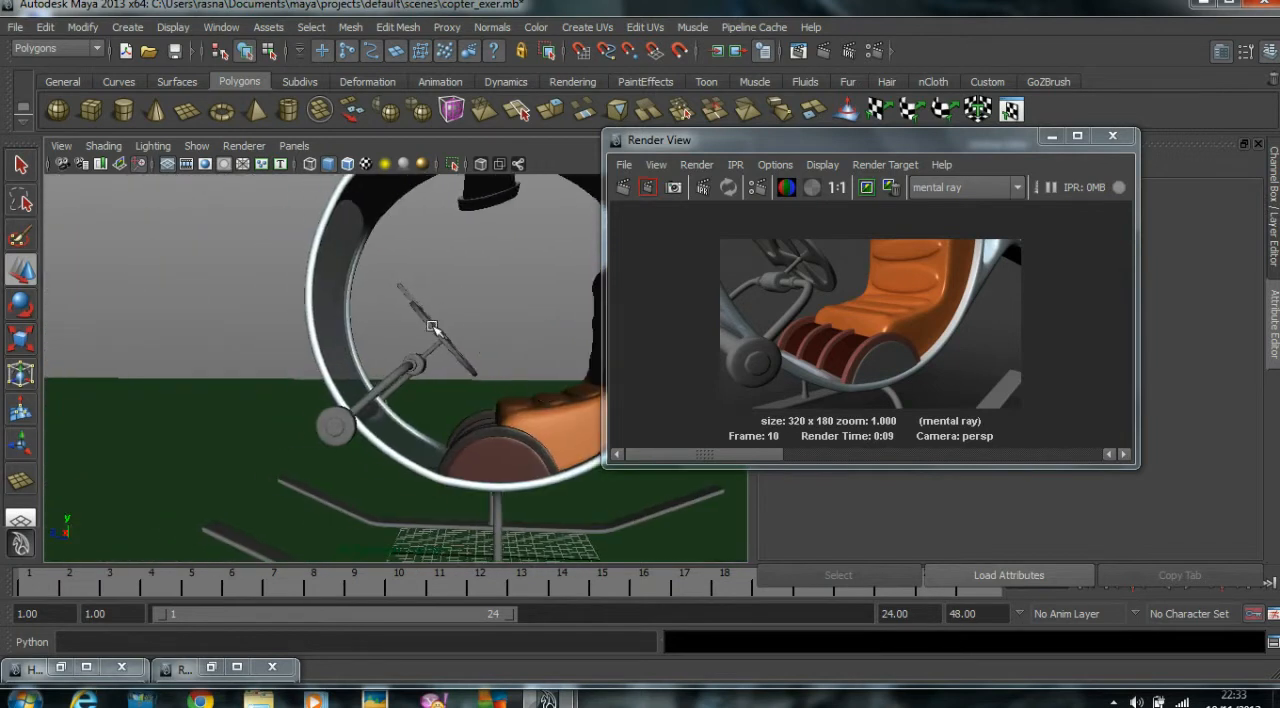
click(432, 328)
alt+drag(435, 340, 443, 369)
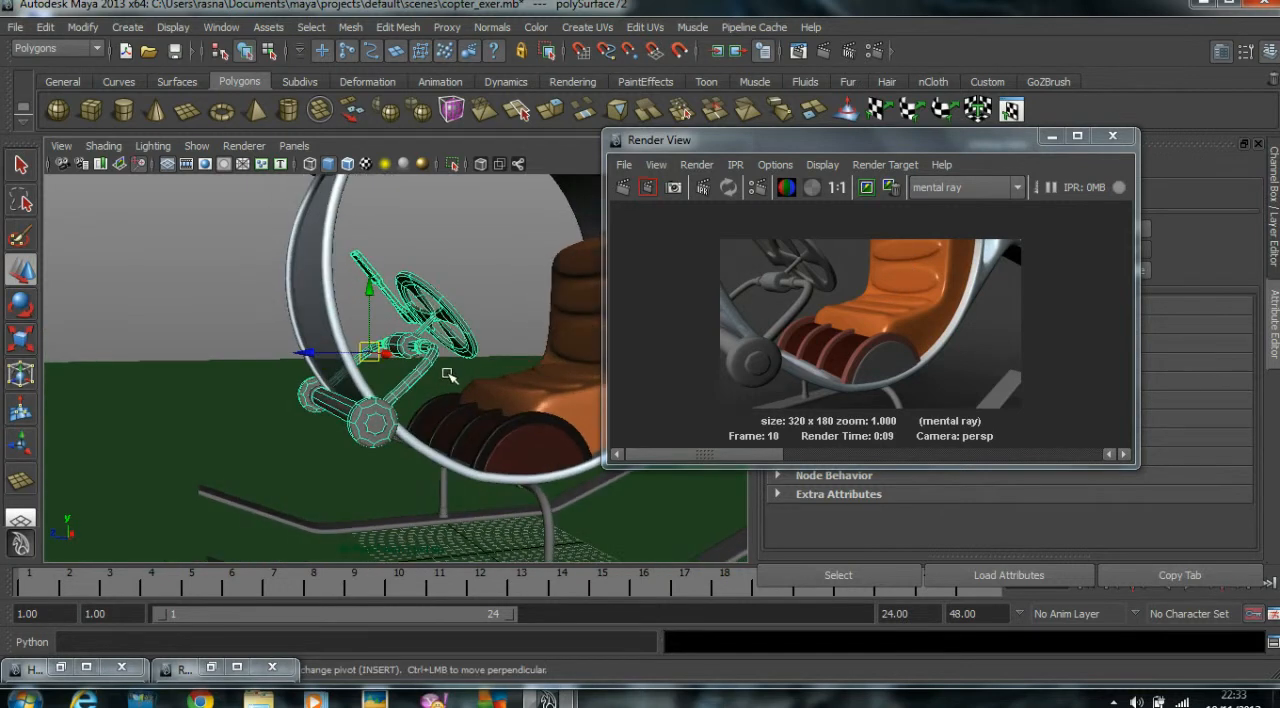
click(351, 28)
click(378, 72)
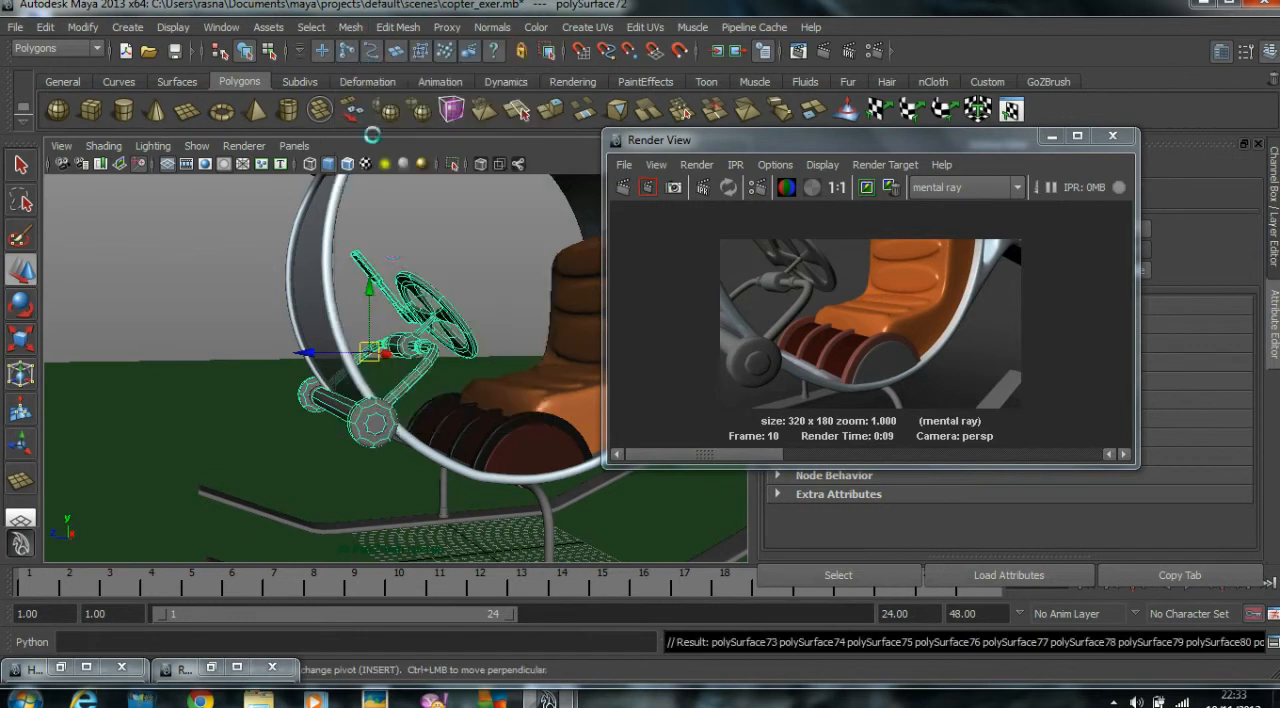
Turn on smooth mesh preview for the separated steering parts and the surrounding objects.
click(215, 300)
click(445, 460)
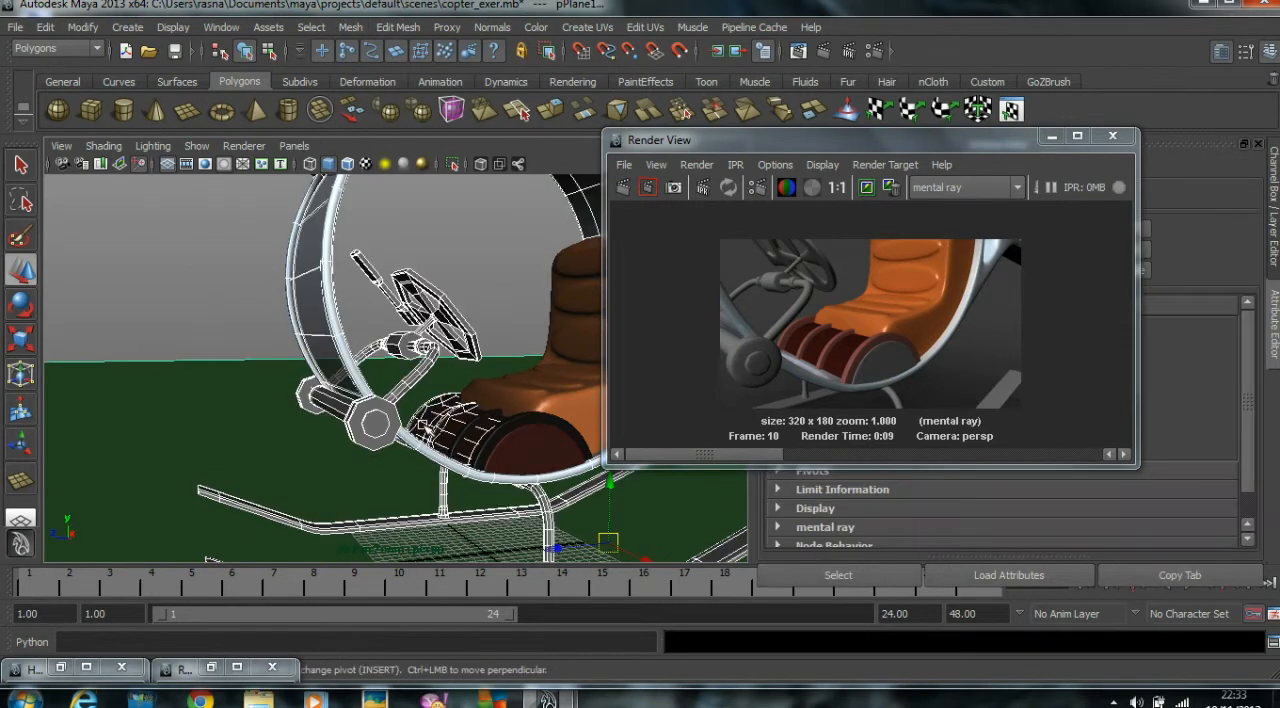
key(3)
Assign the existing Light_Rubber_Met material to the steering wheel and the lever beside it.
click(463, 311)
click(438, 296)
alt+drag(476, 312, 391, 314)
scroll(415, 322, up, 4)
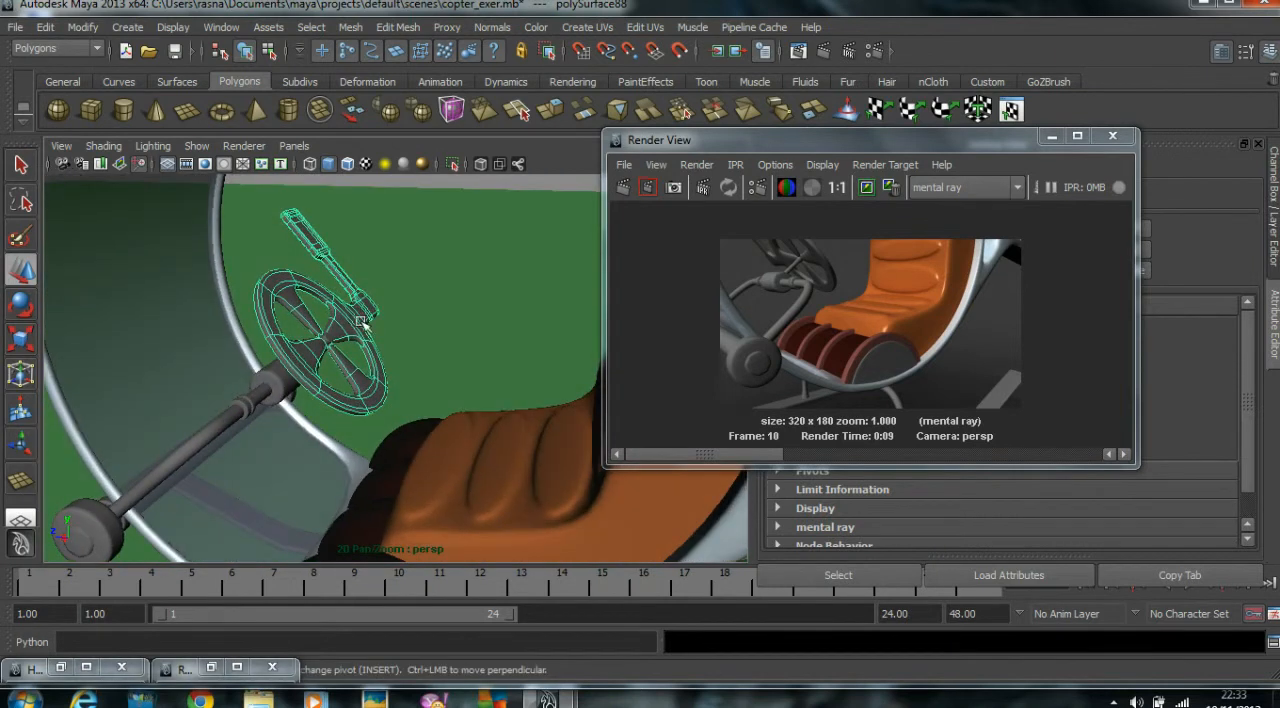
right_click(357, 323)
mouse_move(365, 617)
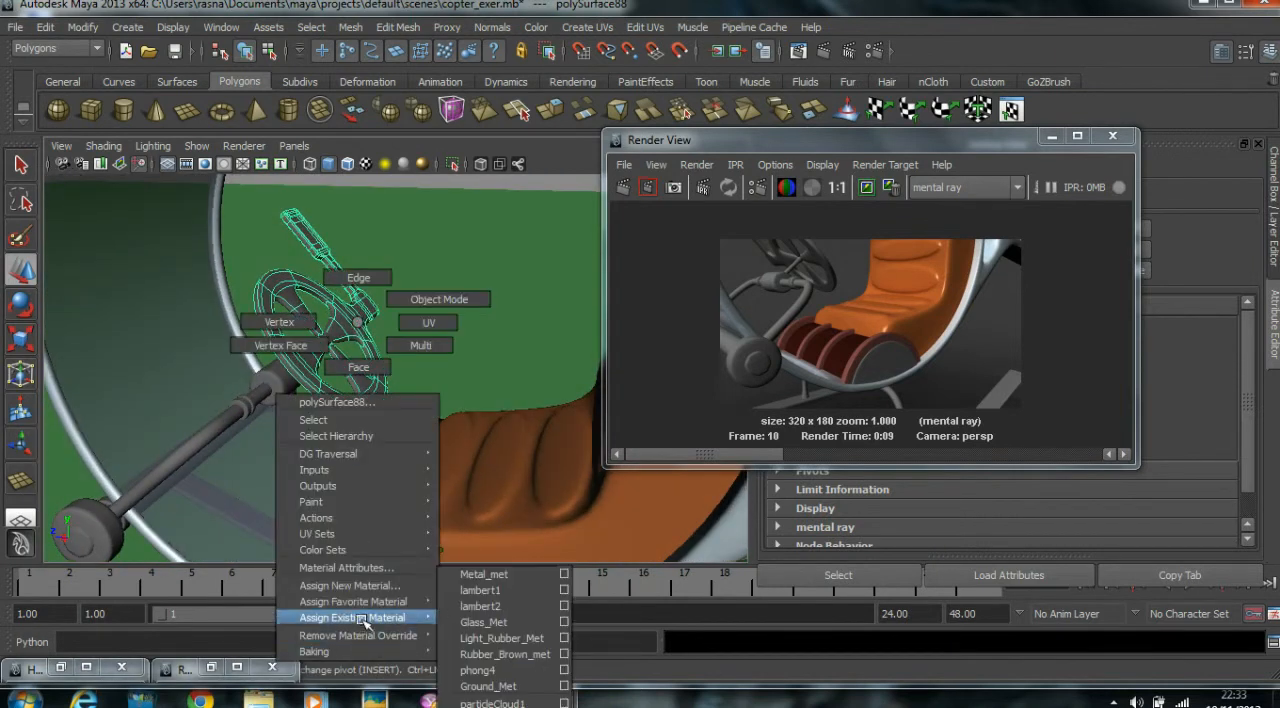
click(491, 636)
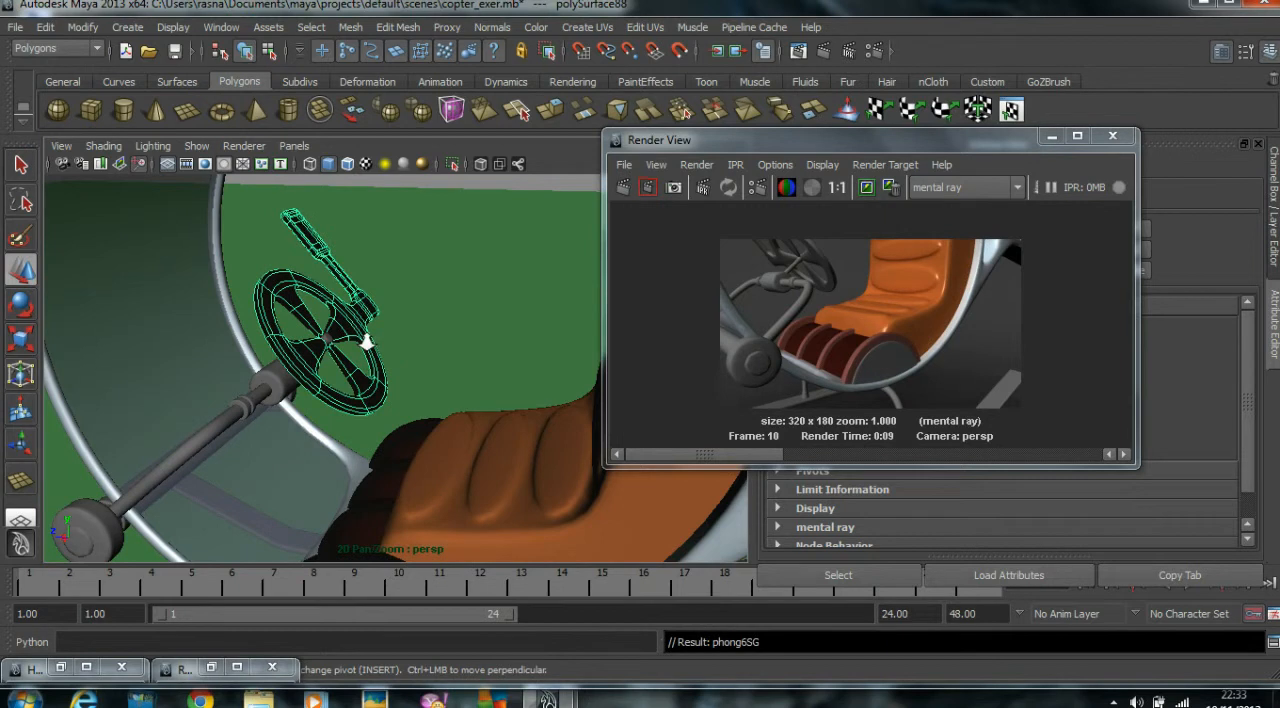
Assign the existing Rubber_Brown_met material to the two small collars at the ends of the steering shaft.
scroll(364, 338, down, 5)
alt+drag(364, 338, 387, 344)
alt+right_drag(387, 344, 640, 353)
alt+drag(491, 368, 380, 367)
alt+right_drag(380, 367, 451, 366)
alt+middle_drag(451, 366, 270, 358)
alt+drag(270, 358, 340, 350)
alt+middle_drag(340, 350, 352, 334)
click(340, 295)
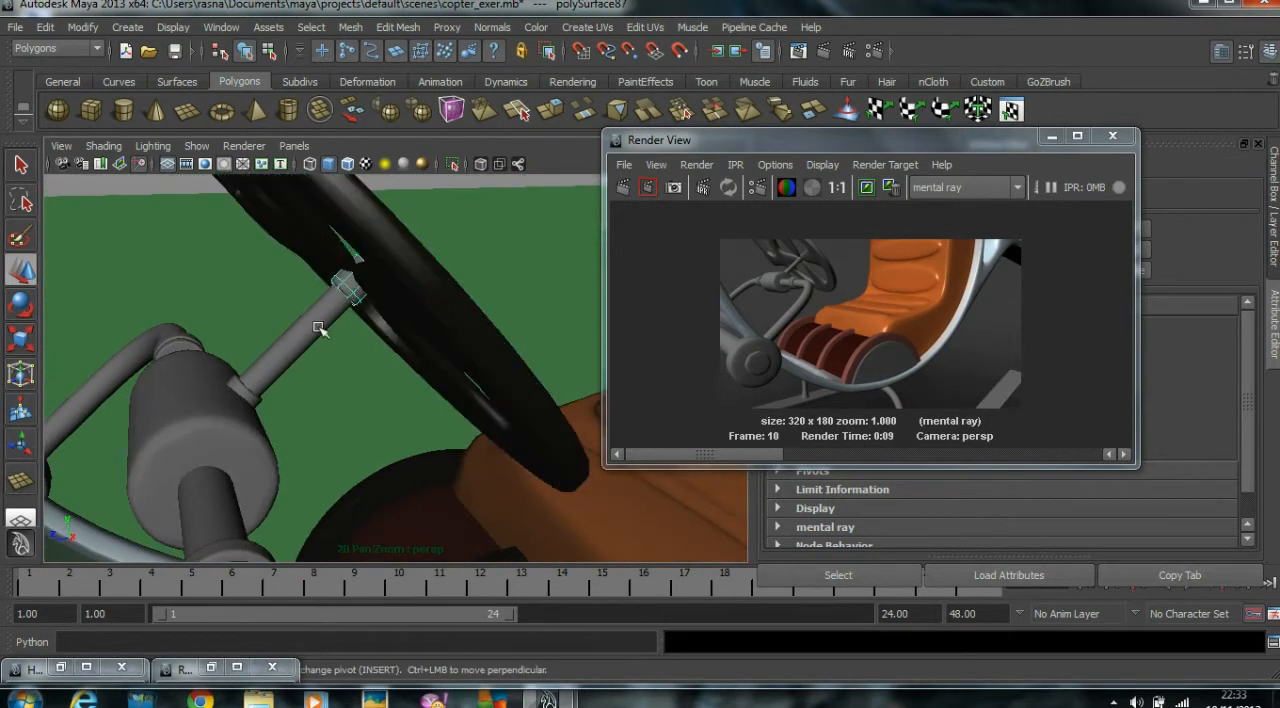
click(246, 390)
key(ctrl+z)
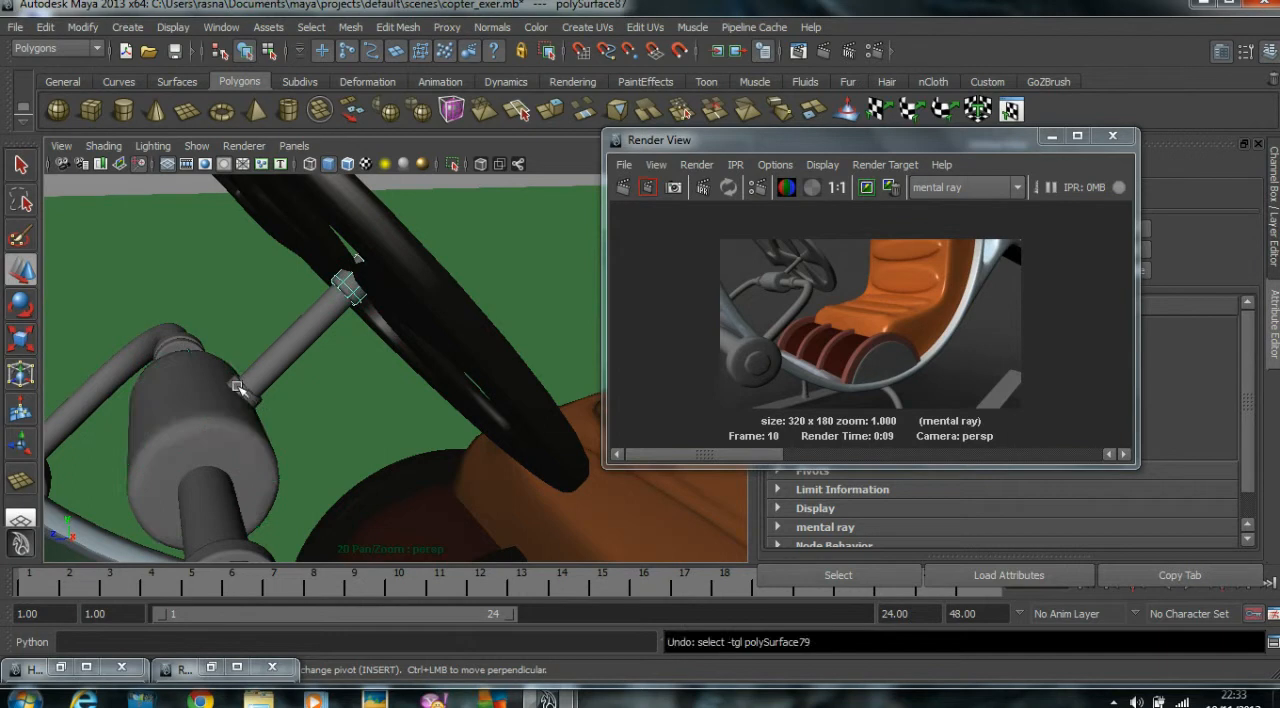
shift+click(233, 394)
click(249, 396)
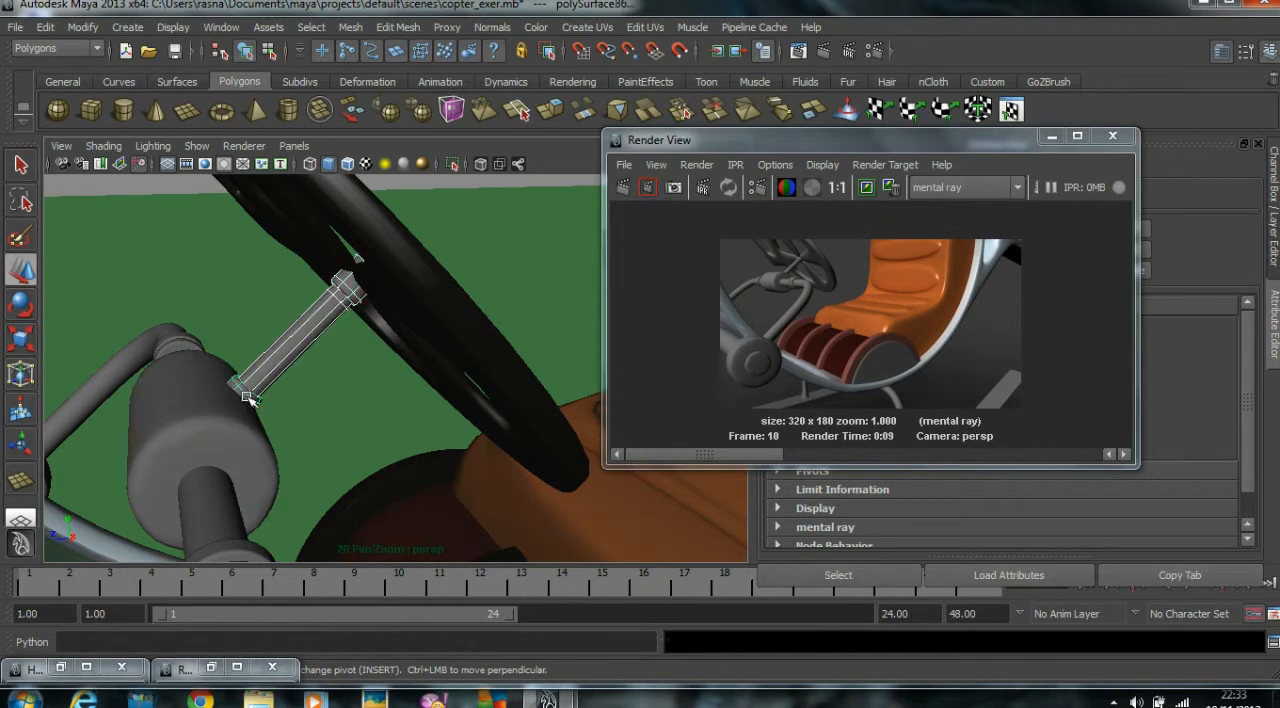
shift+click(282, 345)
right_drag(168, 376, 316, 654)
Assign Rubber_Brown_met to the thick cylindrical housing below the steering wheel and Metal_met to the steering shaft.
click(238, 442)
right_drag(228, 376, 222, 666)
right_drag(300, 670, 393, 656)
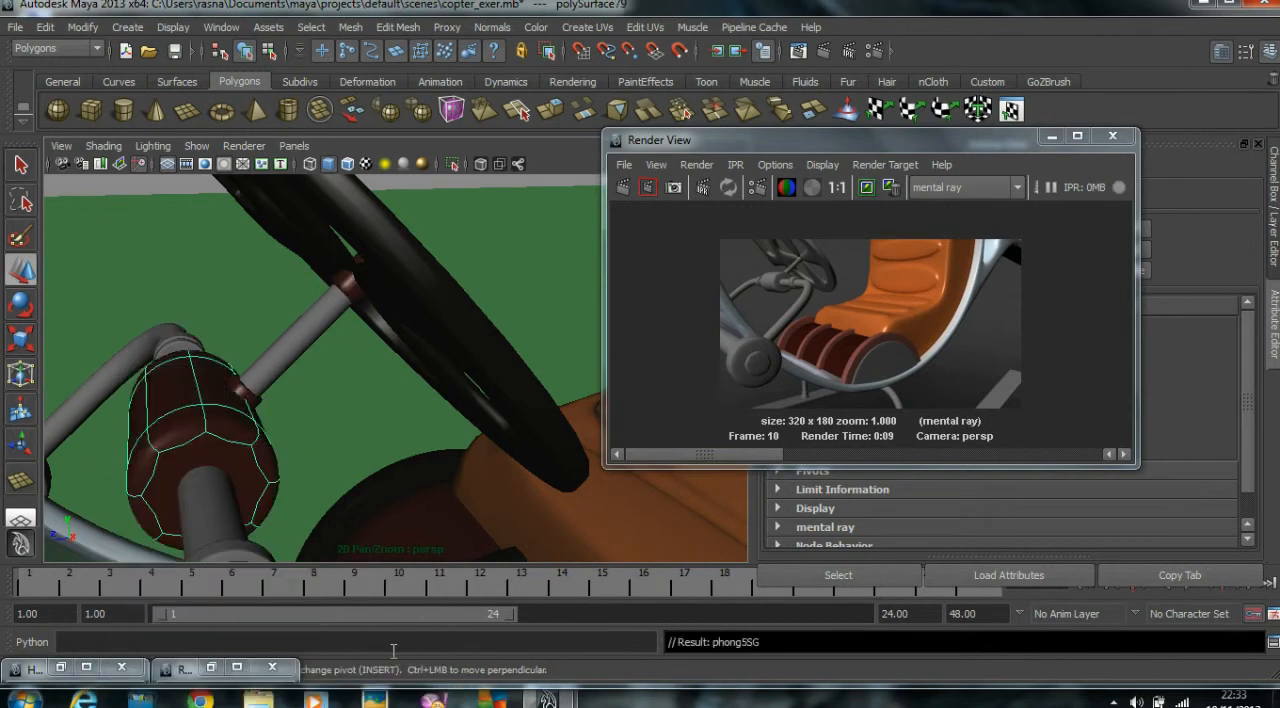
click(300, 356)
right_drag(301, 350, 442, 577)
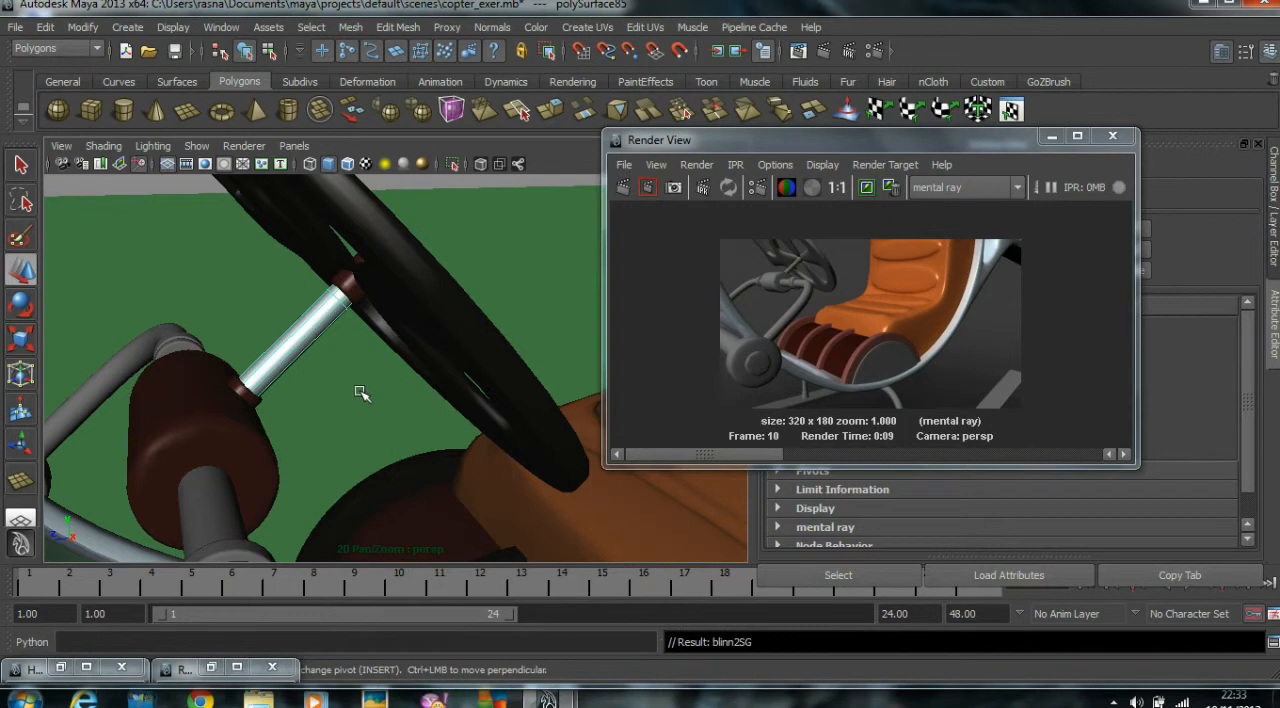
Assign the existing Metal_met material to the curved tubes beside the steering housing and the horizontal front bar.
scroll(360, 393, down, 5)
alt+drag(336, 390, 391, 463)
shift+click(386, 452)
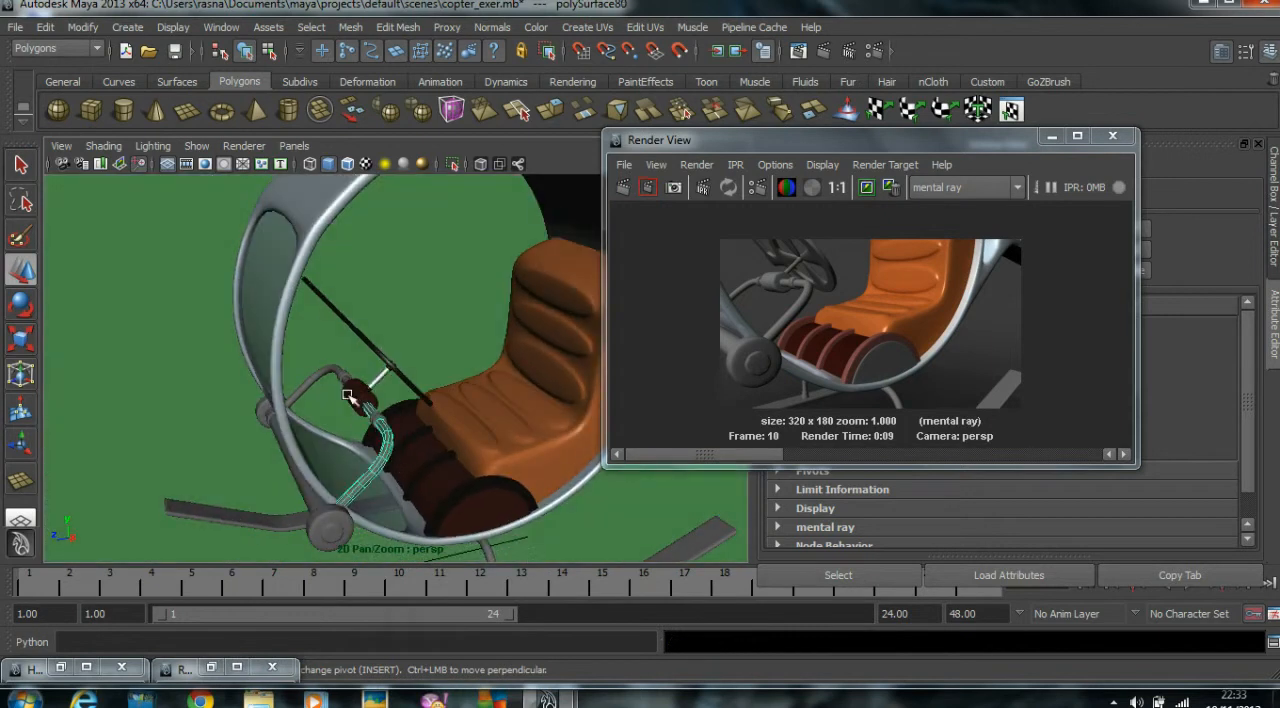
shift+click(327, 371)
alt+drag(317, 385, 340, 482)
shift+click(364, 450)
alt+middle_drag(374, 445, 268, 452)
scroll(325, 446, up, 3)
right_drag(368, 375, 521, 578)
scroll(480, 470, down, 5)
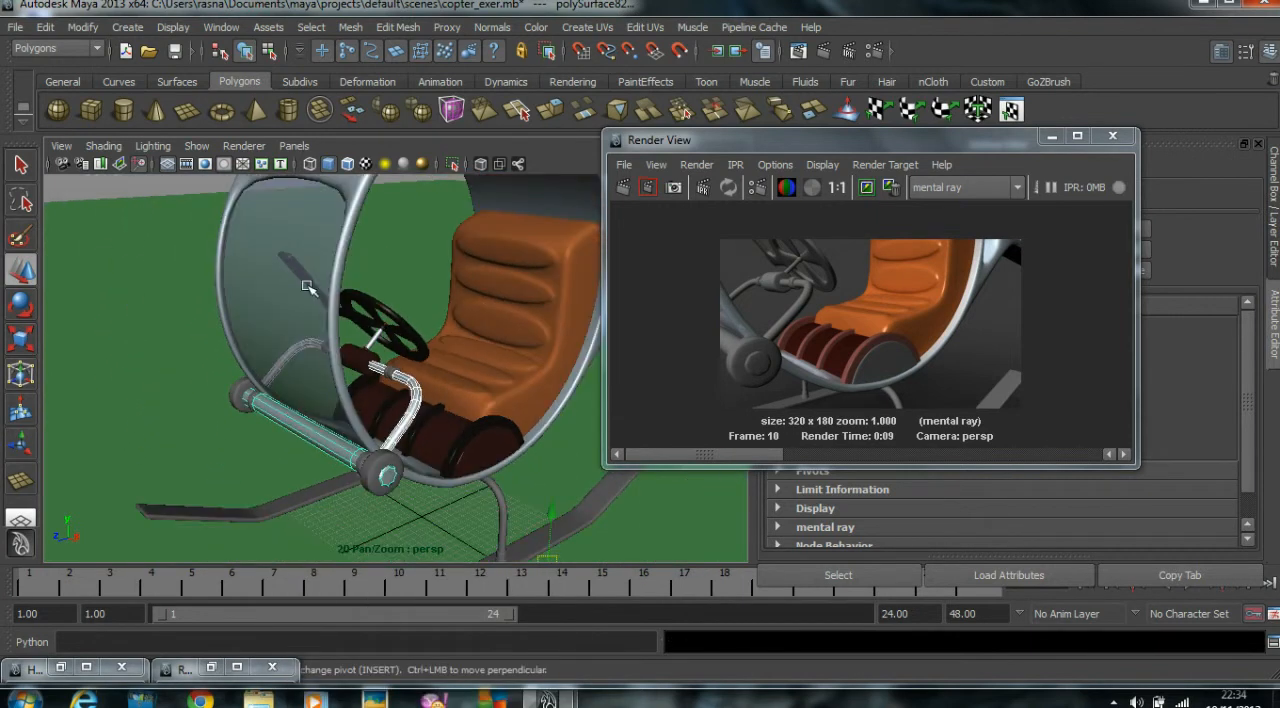
click(131, 189)
alt+drag(237, 207, 210, 213)
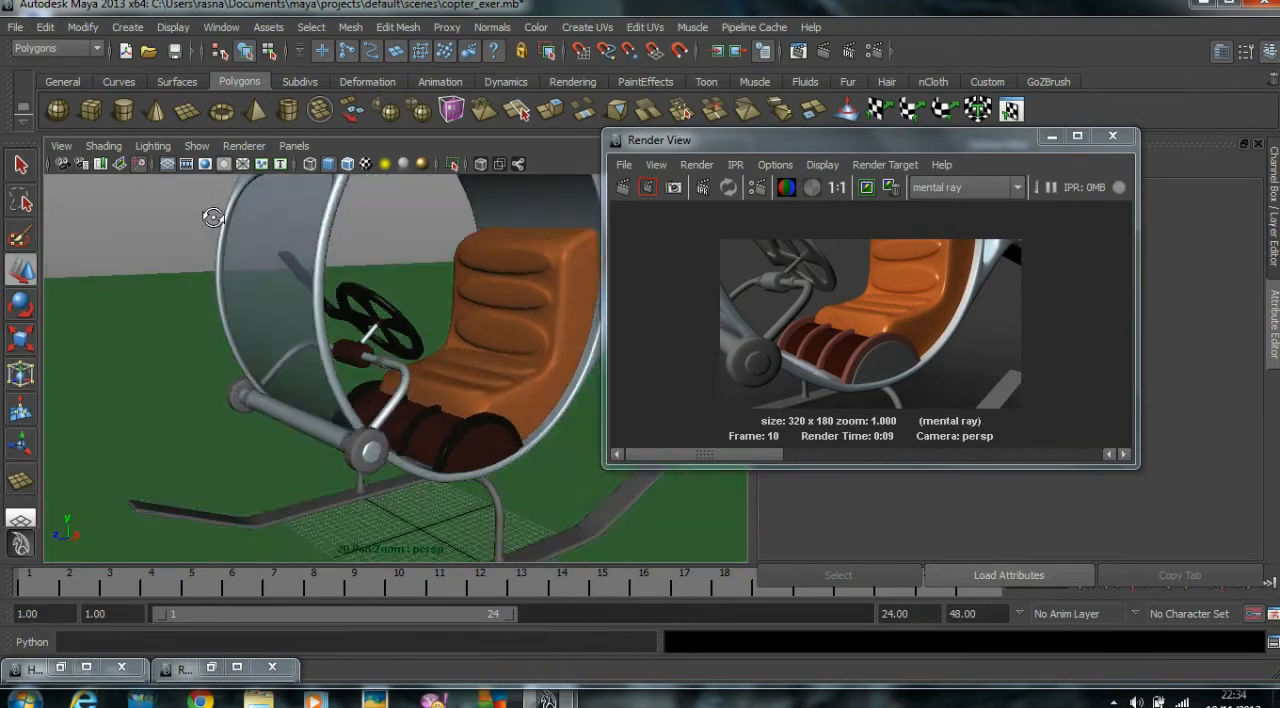
Try the existing phong4 material on the small ring collars on both sides of the steering housing.
scroll(288, 249, up, 4)
scroll(345, 266, up, 4)
scroll(369, 297, up, 3)
alt+middle_drag(369, 297, 427, 332)
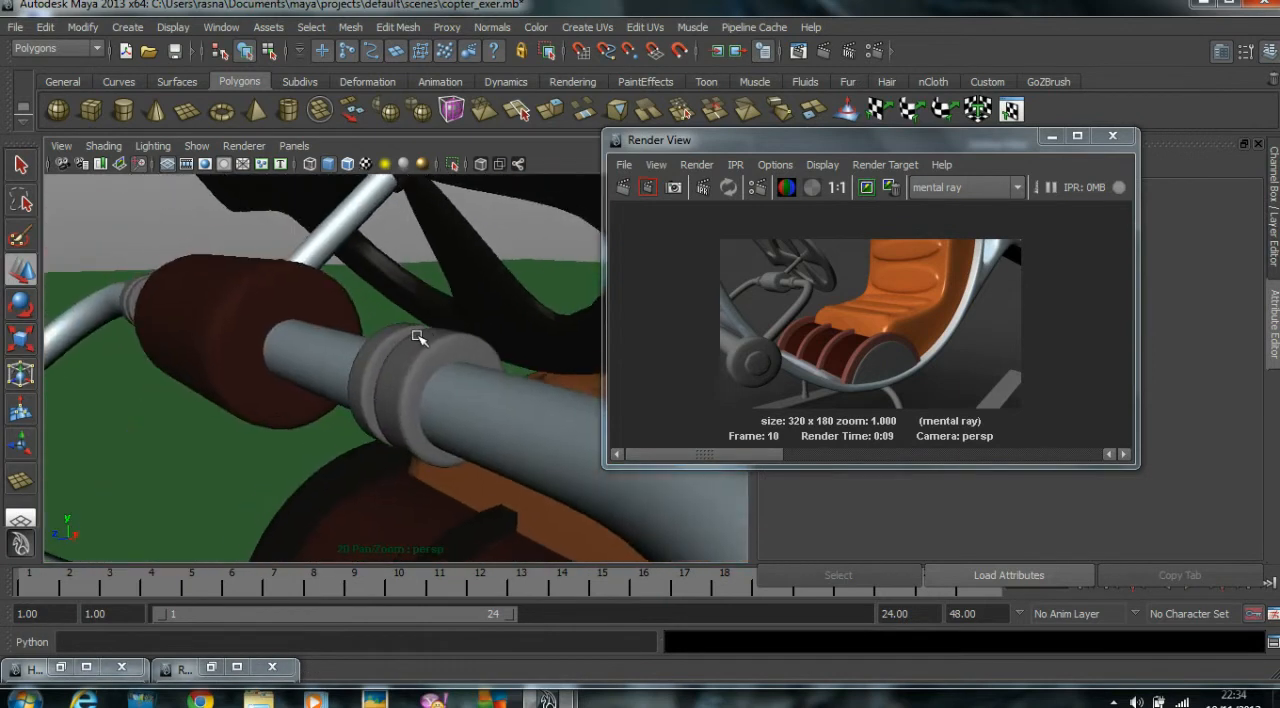
click(400, 342)
alt+drag(368, 436, 281, 393)
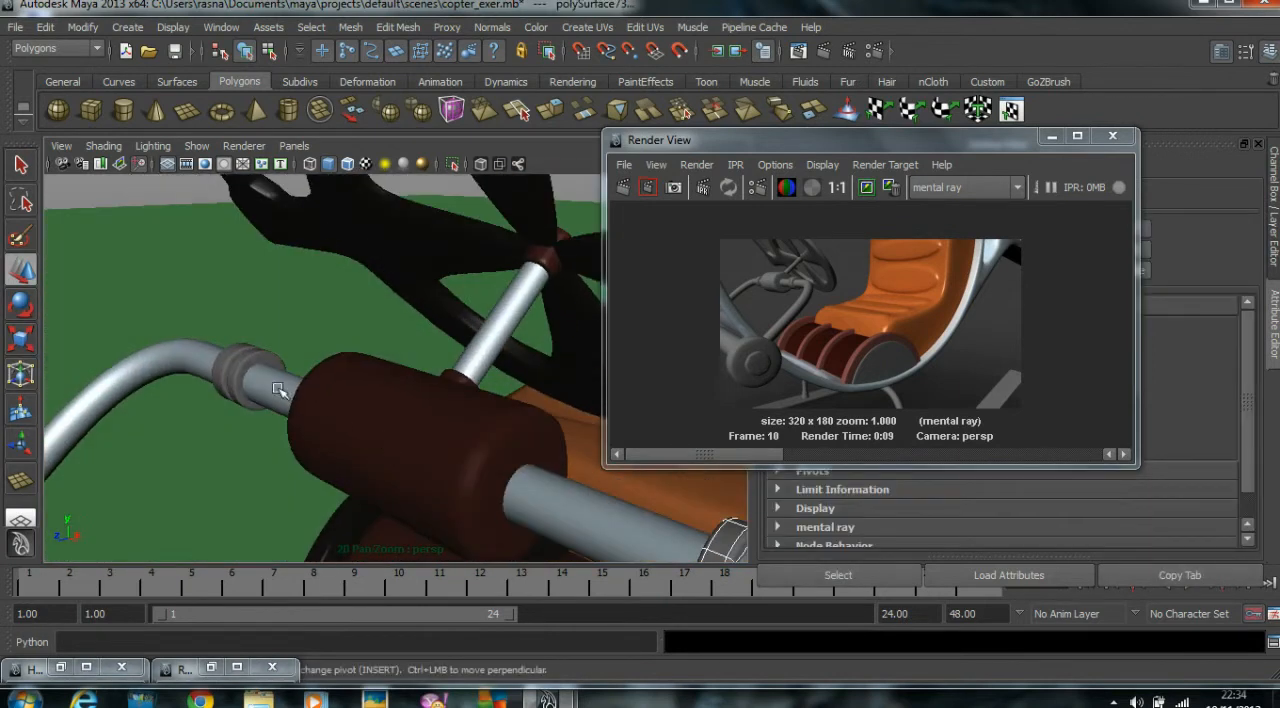
right_click(259, 361)
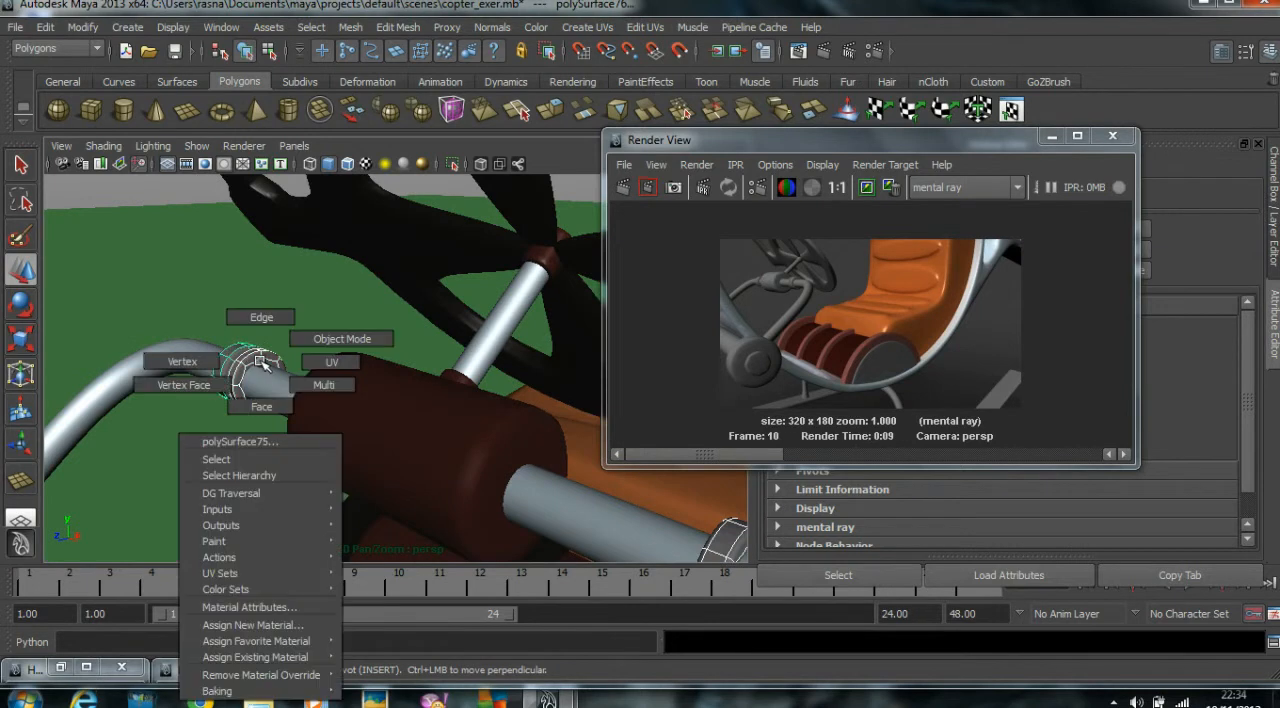
mouse_move(265, 657)
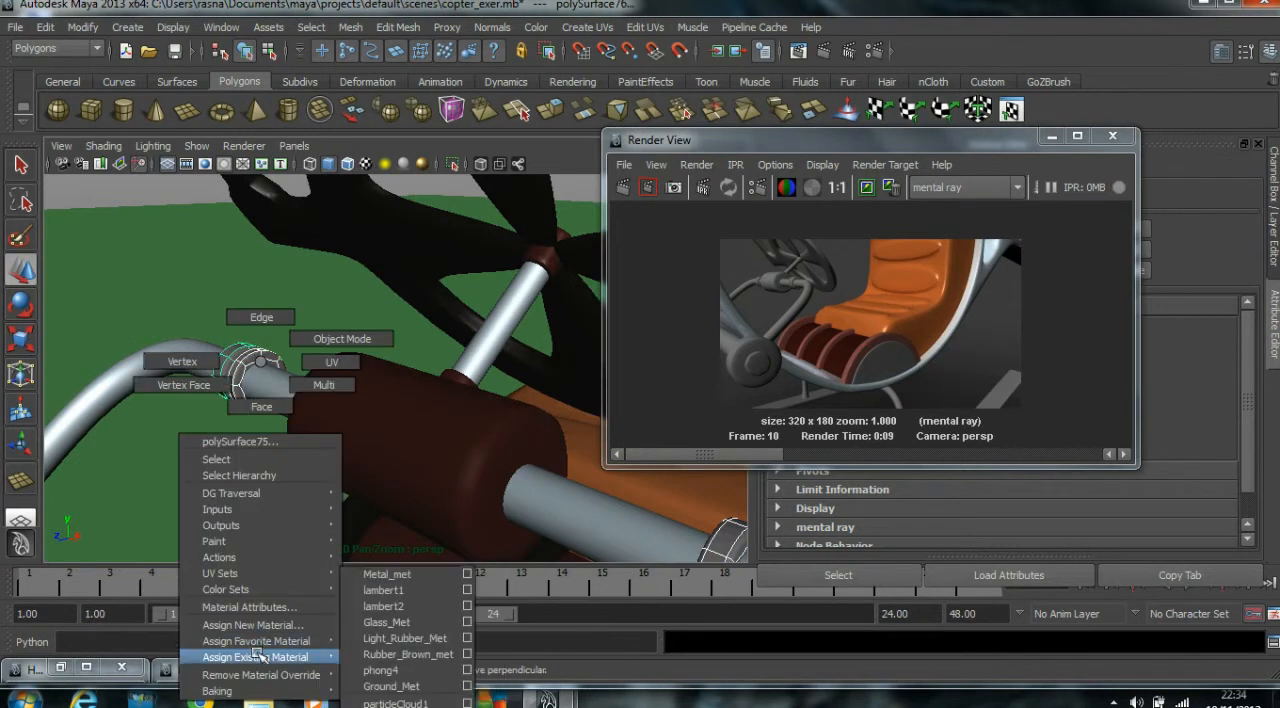
click(399, 671)
click(1051, 136)
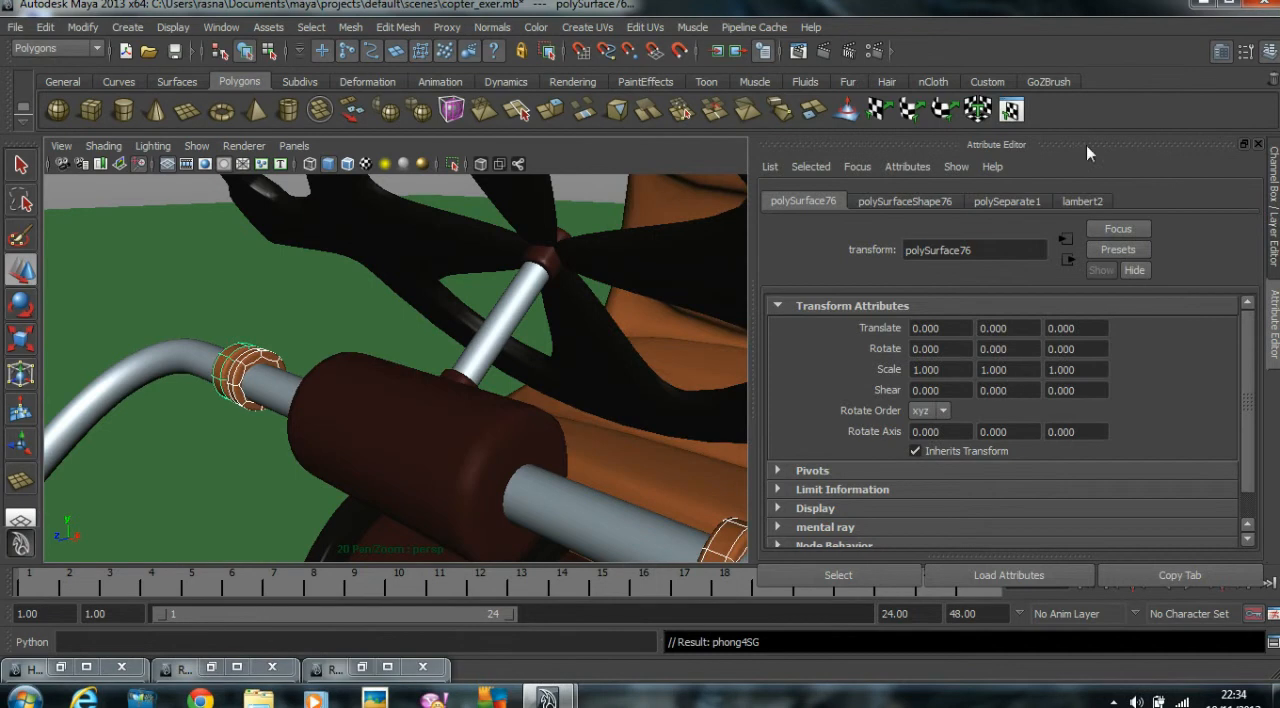
Assign a new Phong material named Spare_Rubber_Met to the ring collars beside the steering housing.
right_click(240, 360)
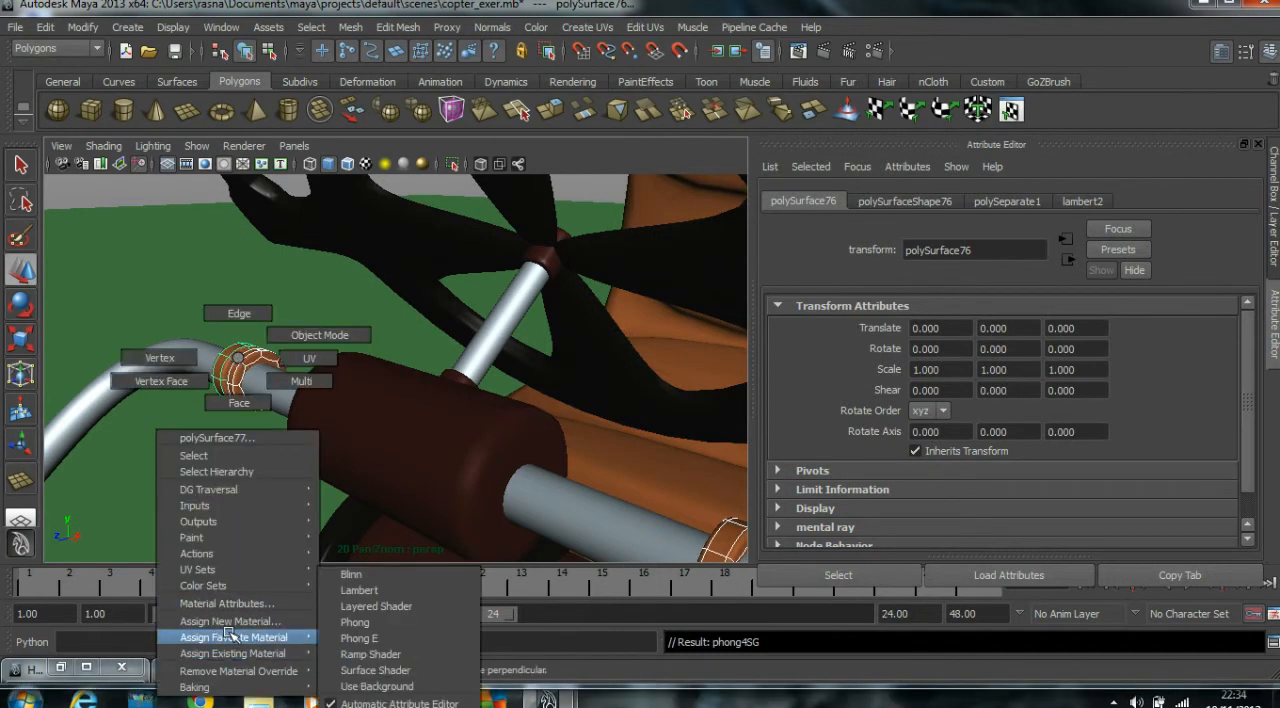
mouse_move(233, 624)
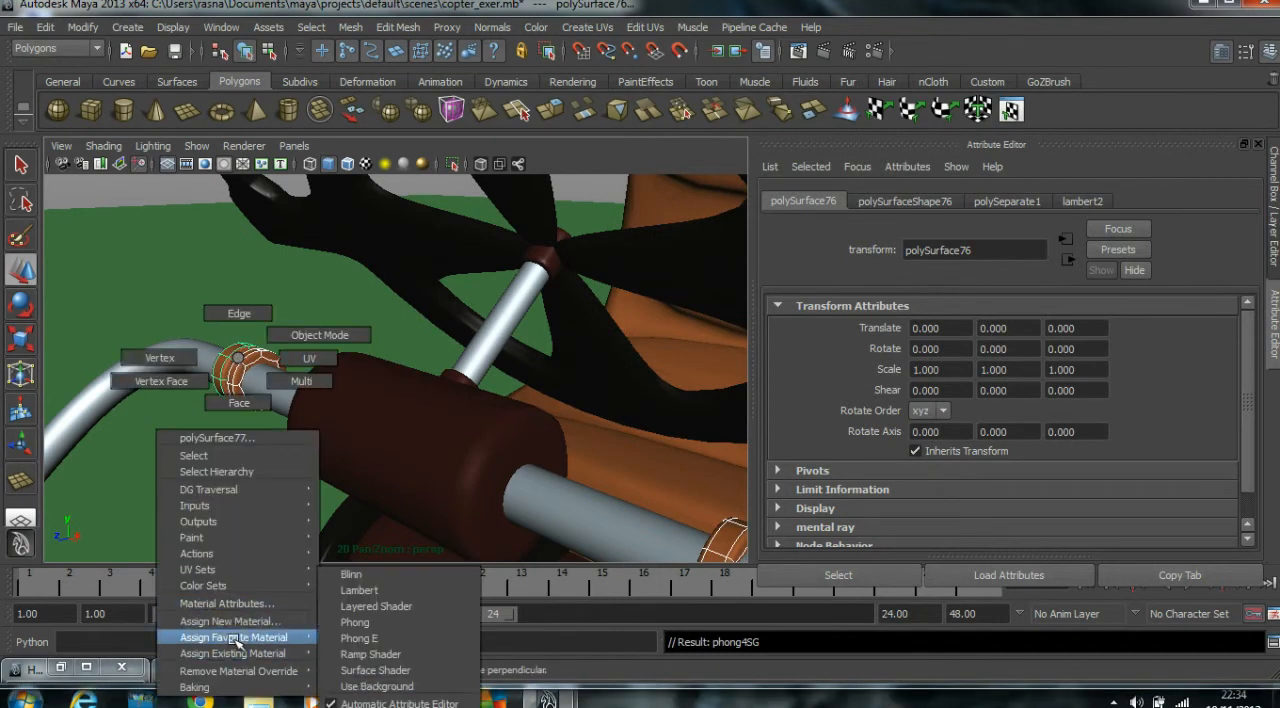
click(404, 621)
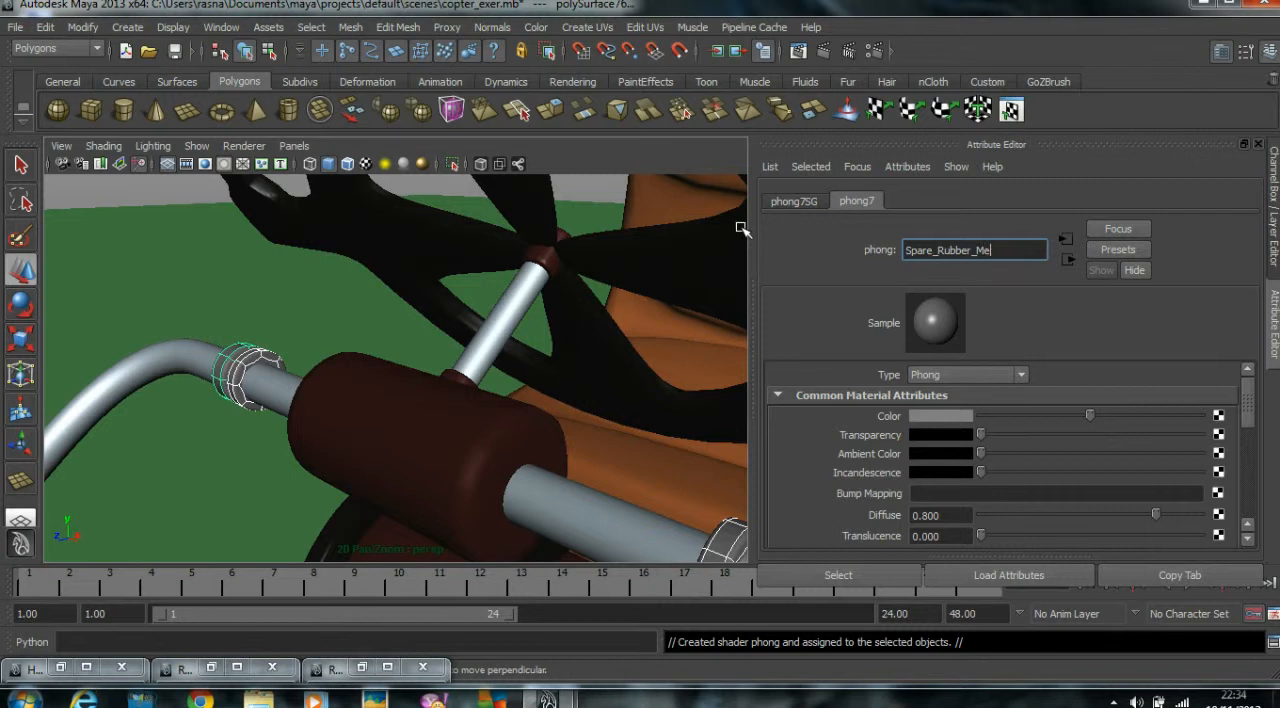
Darken the Spare_Rubber_Met colour to dark grey and set its reflectivity to 0.
click(1051, 415)
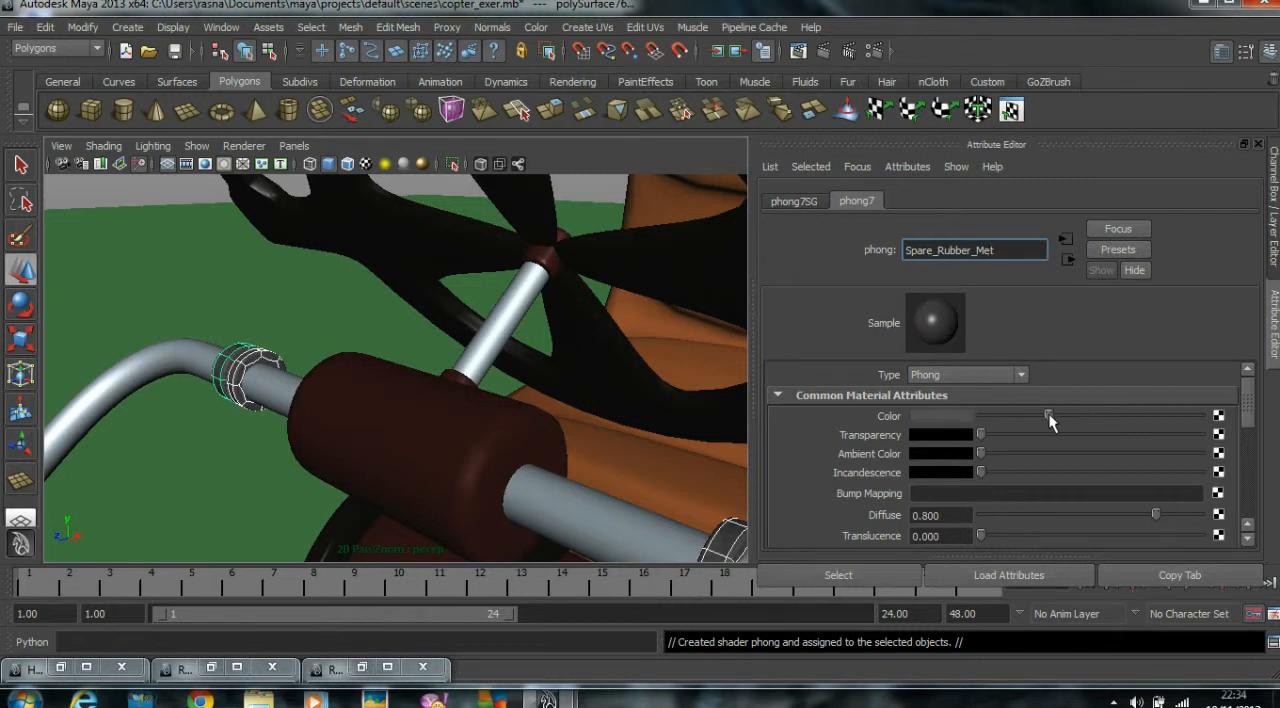
scroll(1077, 528, down, 4)
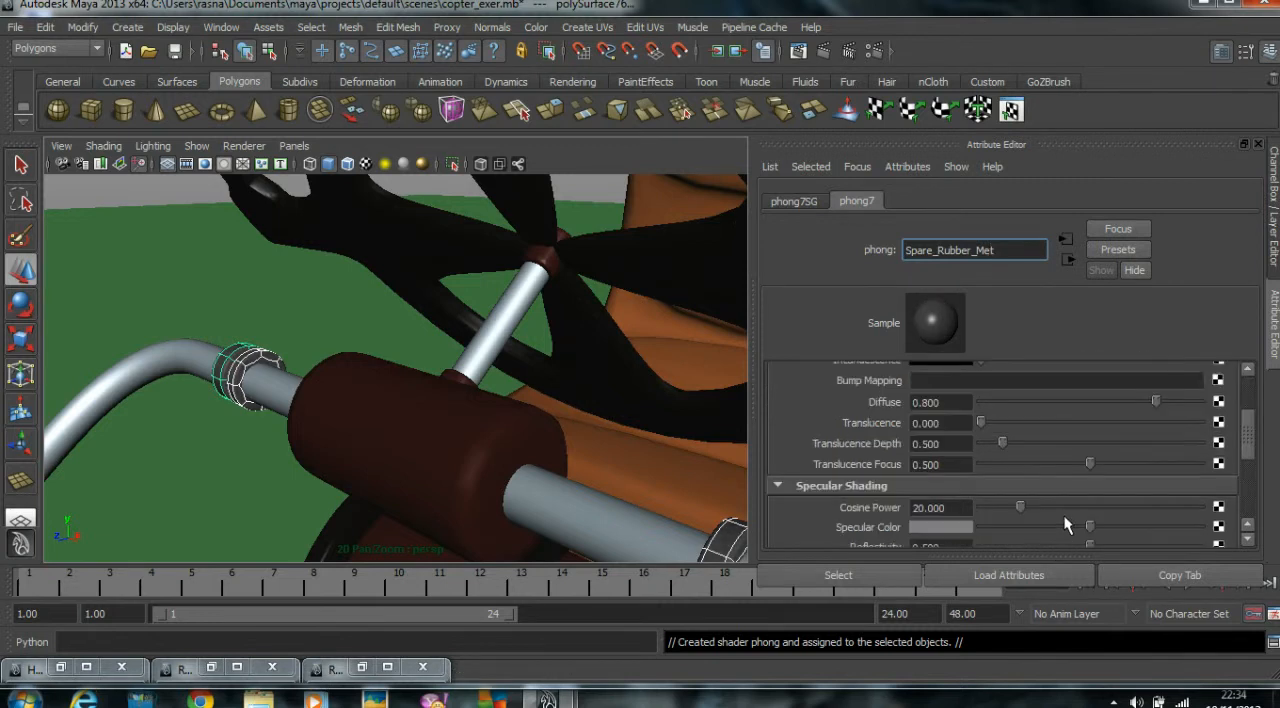
drag(1016, 497, 978, 497)
scroll(463, 285, down, 8)
alt+drag(135, 290, 129, 266)
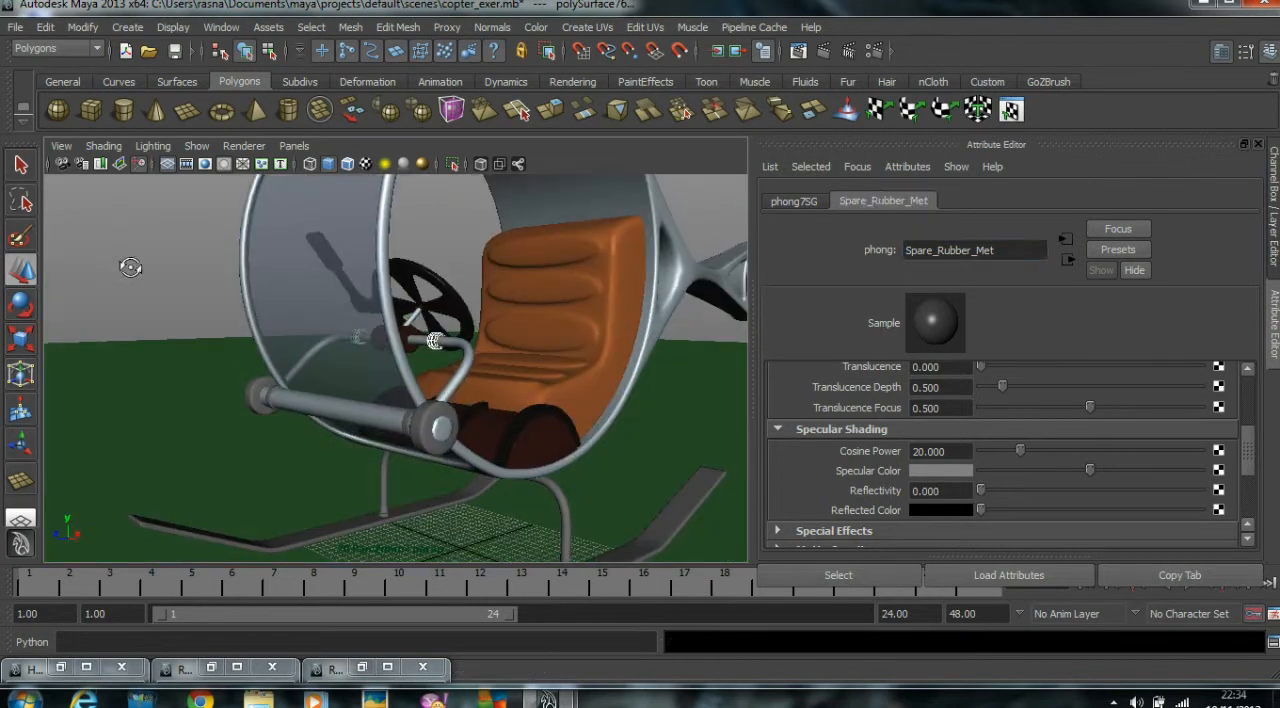
click(125, 249)
Assign an existing material to the small inner rings at the ends of the horizontal front bar.
scroll(284, 291, up, 5)
scroll(284, 291, up, 1)
alt+drag(284, 291, 291, 308)
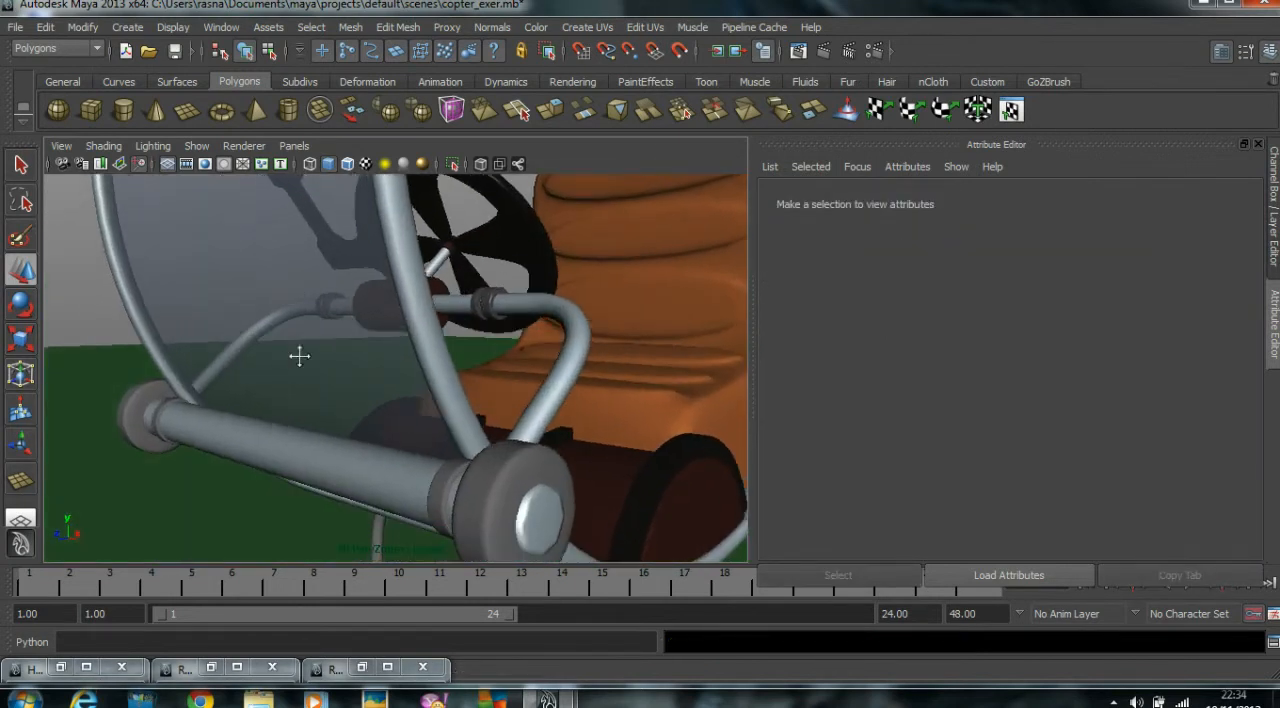
alt+middle_drag(297, 357, 343, 325)
click(196, 388)
alt+drag(360, 422, 569, 446)
click(652, 413)
click(236, 396)
right_drag(232, 396, 370, 573)
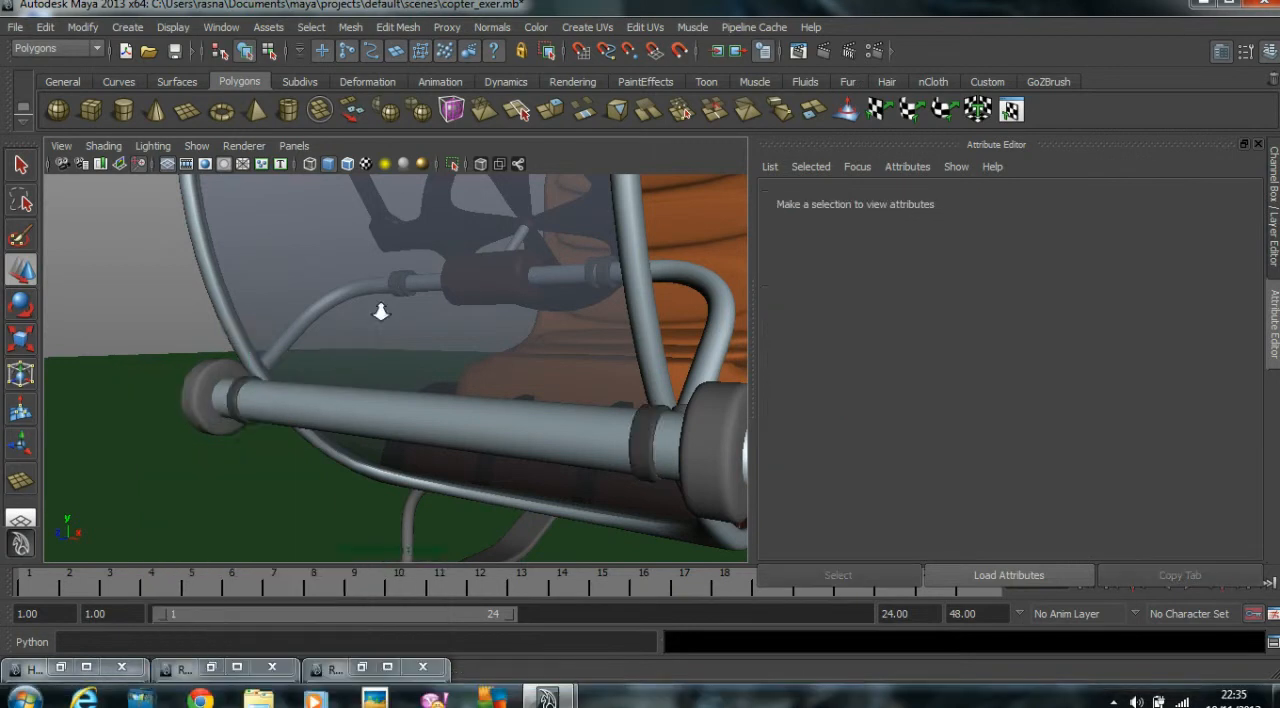
Assign the existing Light_Rubber_Met material to the two large discs at the ends of the front bar.
alt+drag(380, 310, 373, 329)
click(560, 431)
shift+click(194, 402)
right_drag(196, 404, 358, 624)
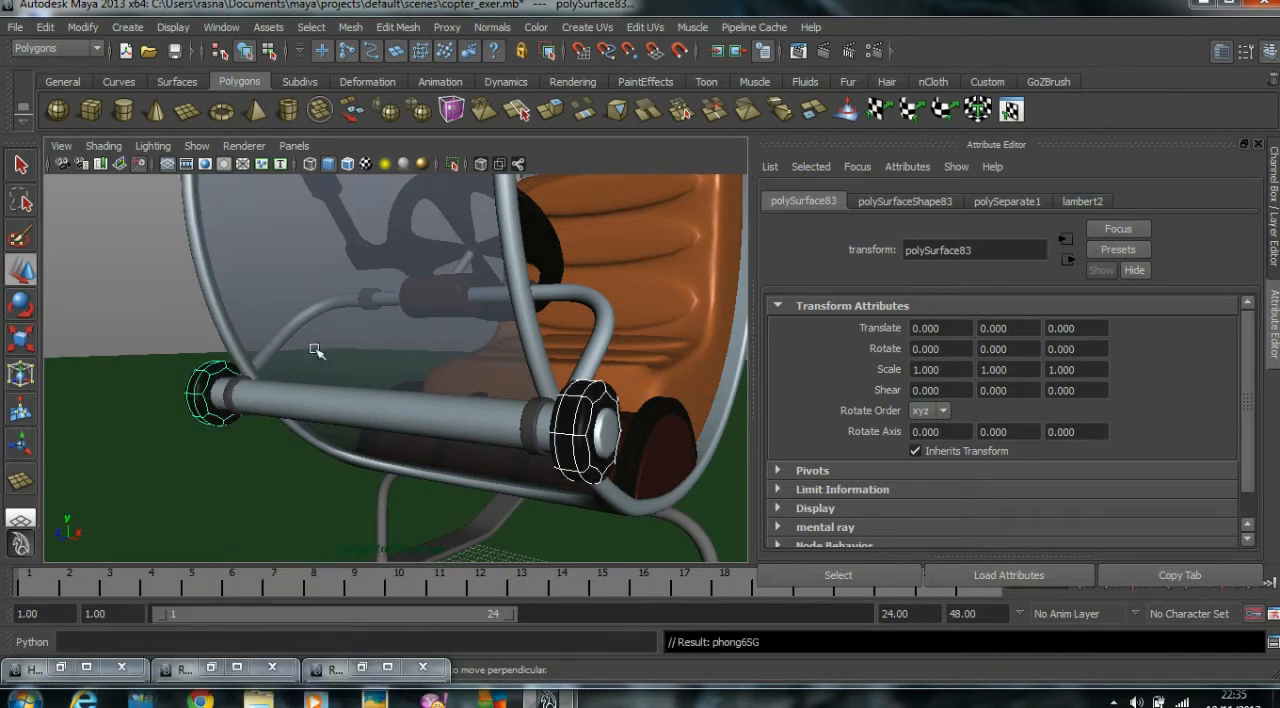
Rename the Light_Rubber_Met material on the front bar's end discs as Dark_Rubber_Met.
click(187, 355)
click(210, 379)
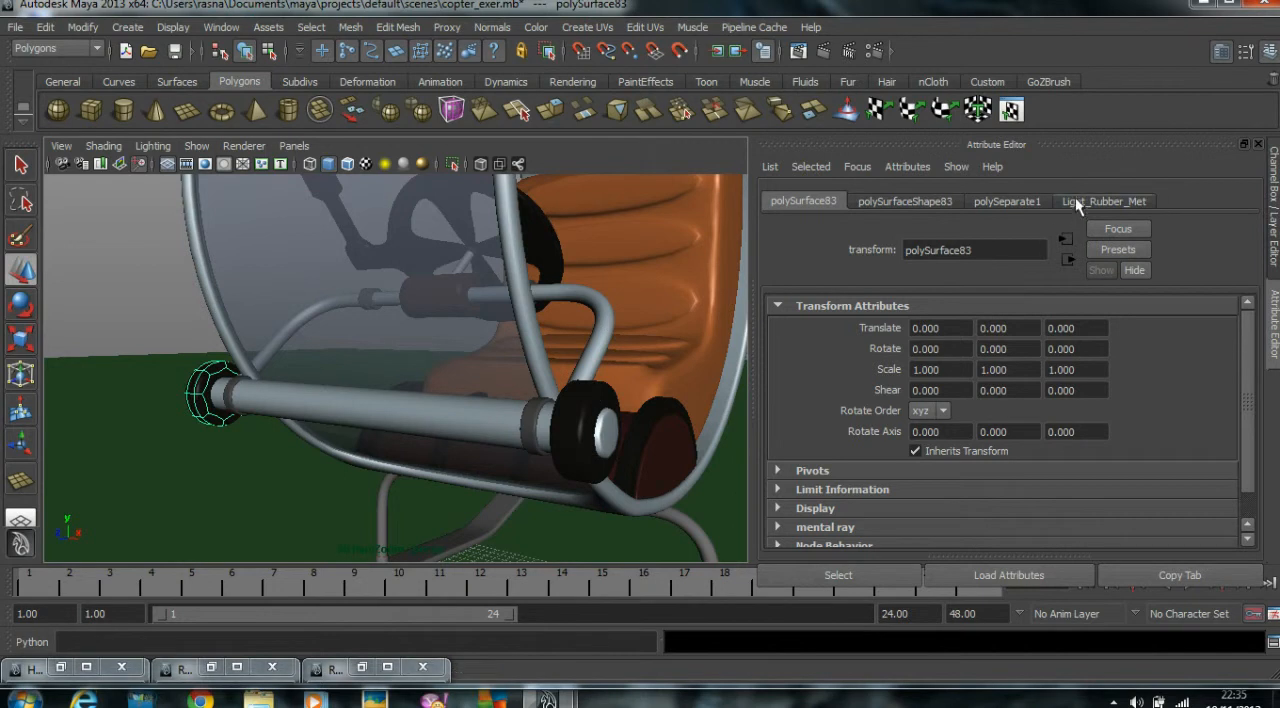
click(1075, 200)
drag(928, 250, 906, 250)
text(Dark)
key(Return)
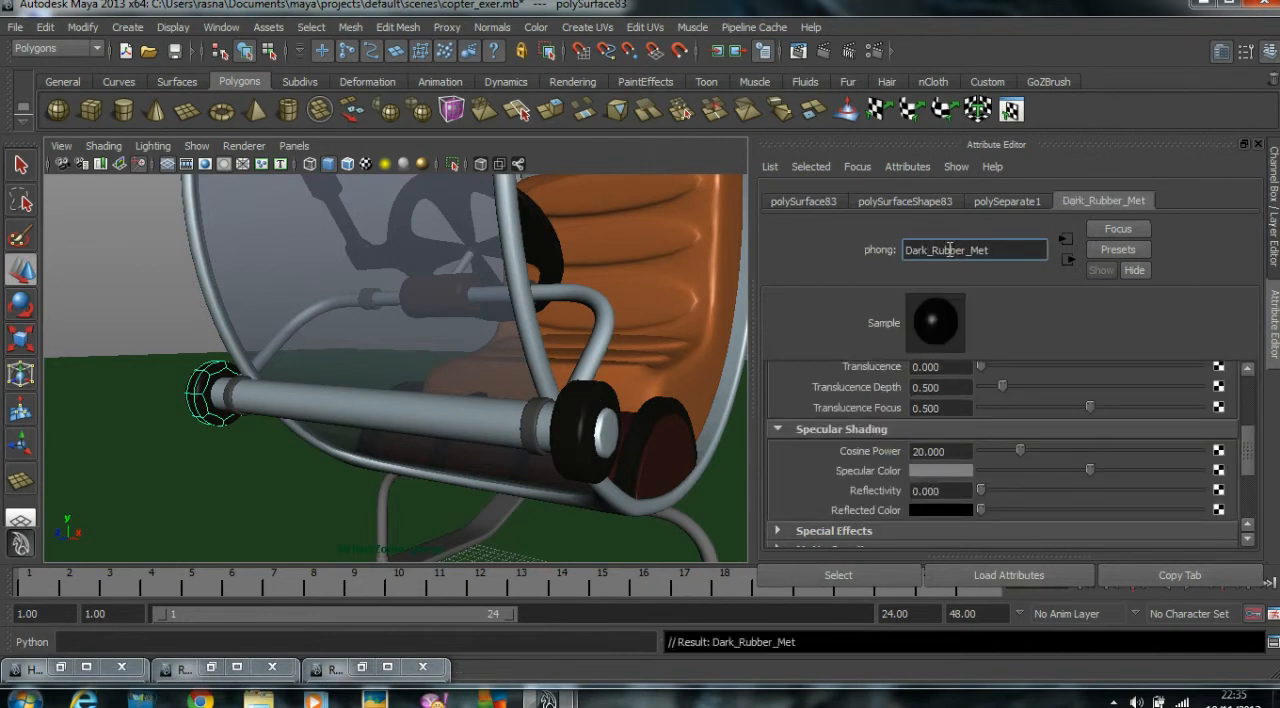
click(120, 303)
Separate the landing stand mesh under the cabin into individual pieces.
scroll(322, 340, down, 5)
alt+drag(322, 340, 517, 374)
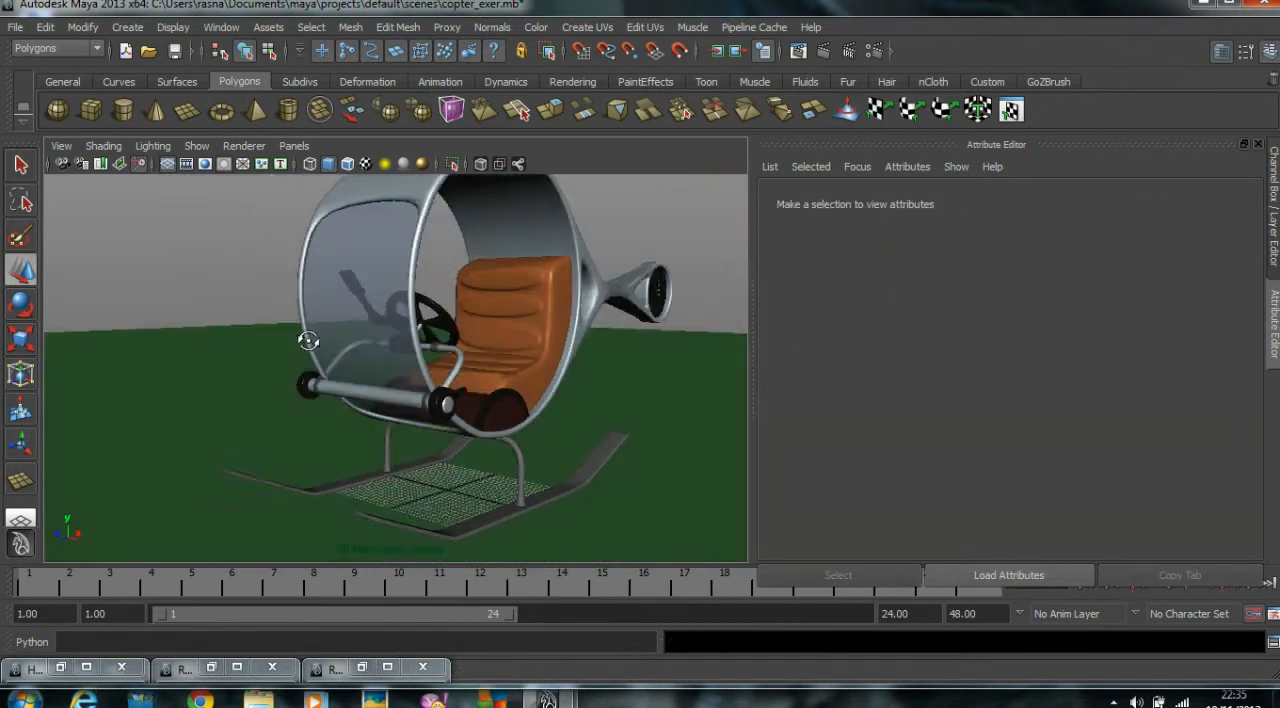
alt+right_drag(517, 374, 557, 329)
alt+drag(557, 329, 480, 315)
alt+middle_drag(480, 315, 492, 282)
alt+drag(492, 282, 309, 309)
scroll(309, 309, down, 4)
alt+drag(394, 371, 471, 363)
alt+right_drag(471, 363, 655, 340)
alt+drag(655, 340, 655, 280)
alt+right_drag(655, 280, 588, 292)
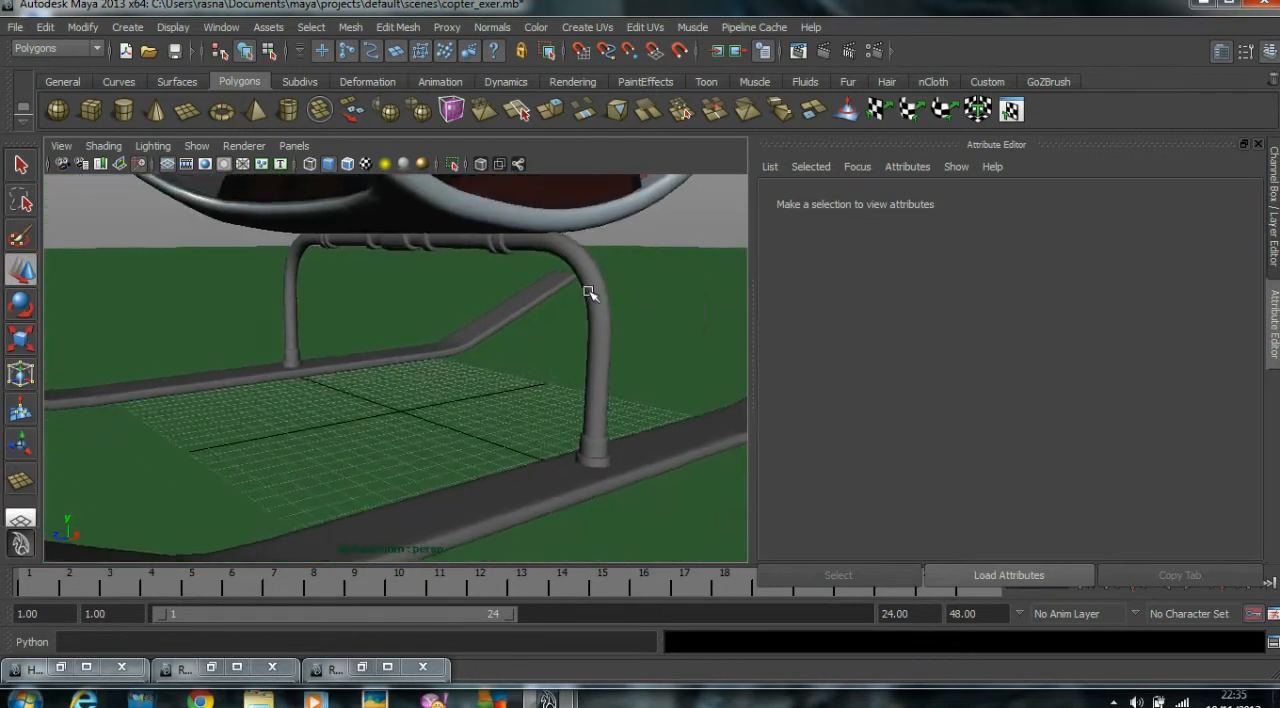
click(537, 288)
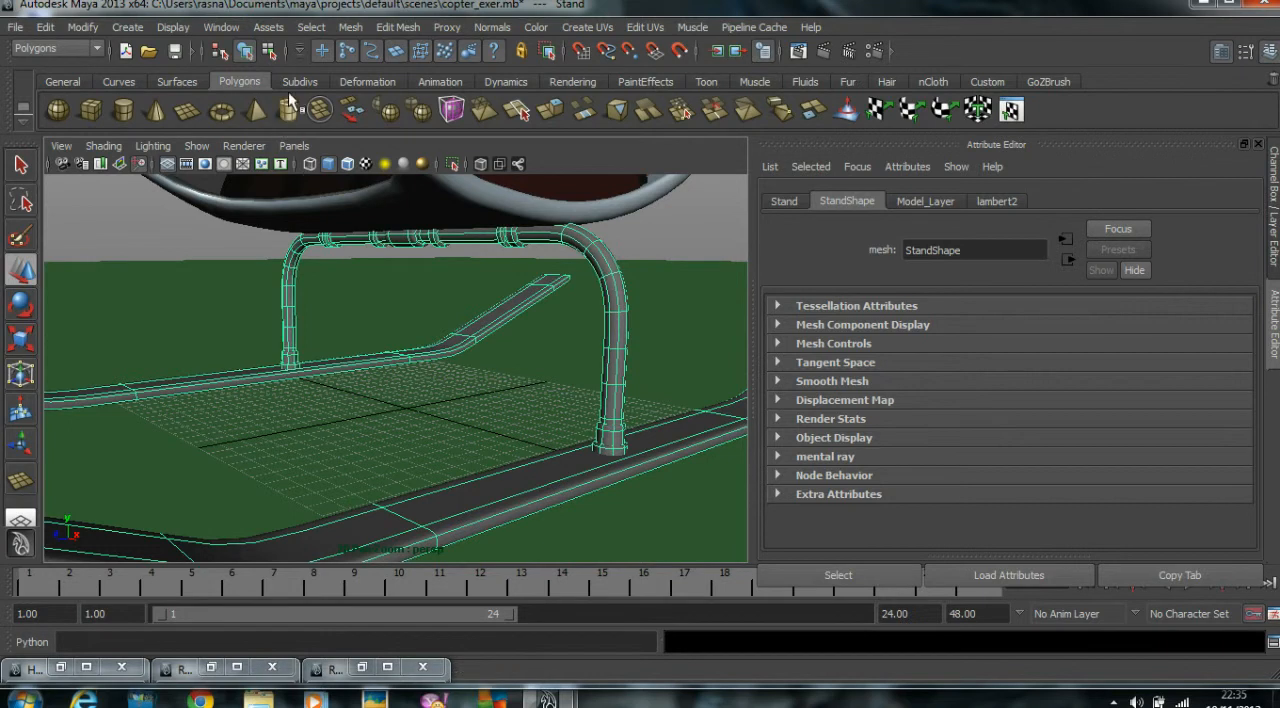
click(350, 27)
click(361, 74)
Select all separated landing stand pieces without the ground plane and display them with smooth preview.
drag(235, 249, 696, 649)
shift+click(447, 413)
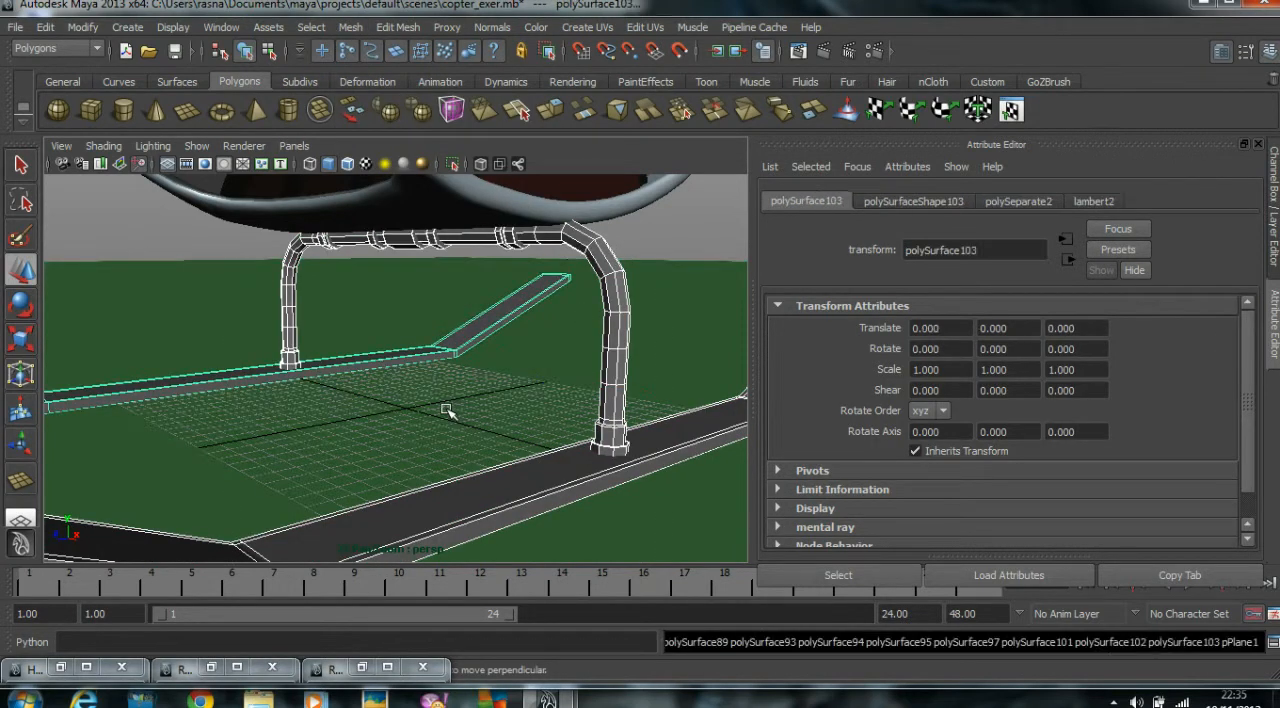
key(3)
Assign the existing Metal_met material to the bent tubes of the landing stand.
click(632, 257)
click(604, 256)
shift+click(287, 288)
right_drag(288, 288, 440, 561)
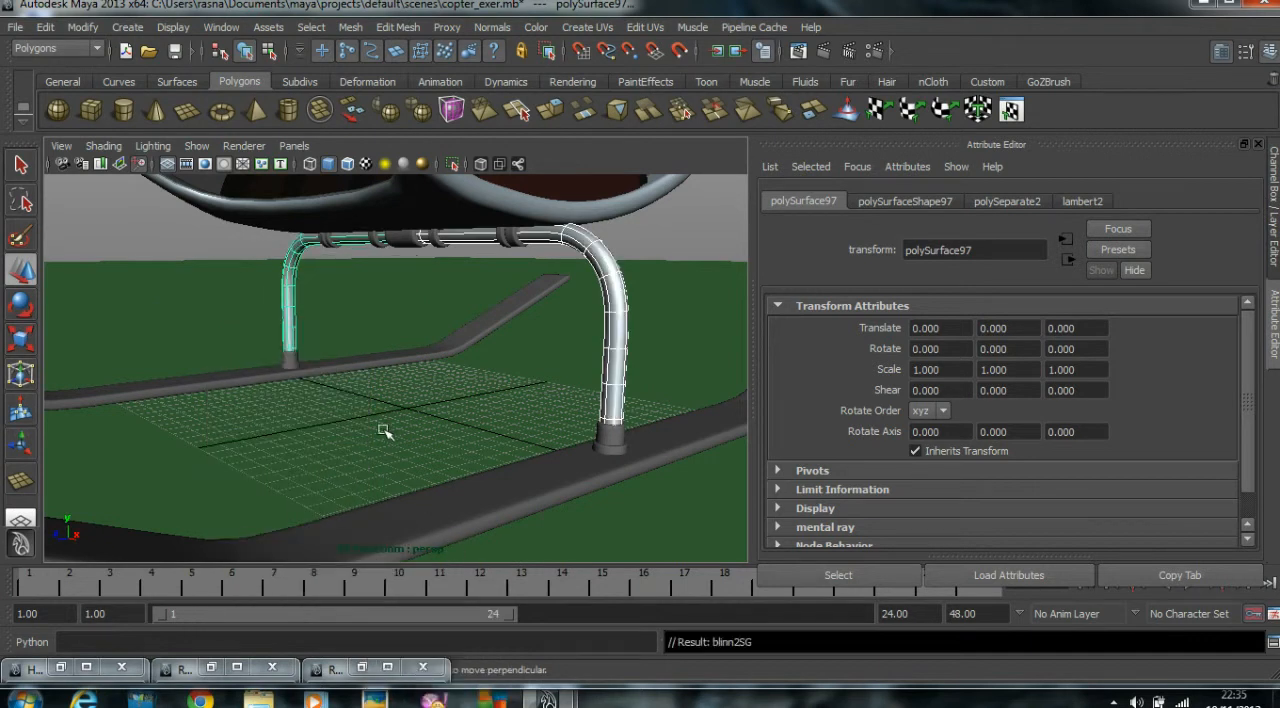
Assign the existing Dark_Rubber_Met material to both landing skids.
click(363, 362)
shift+click(432, 506)
right_click(474, 510)
mouse_move(478, 672)
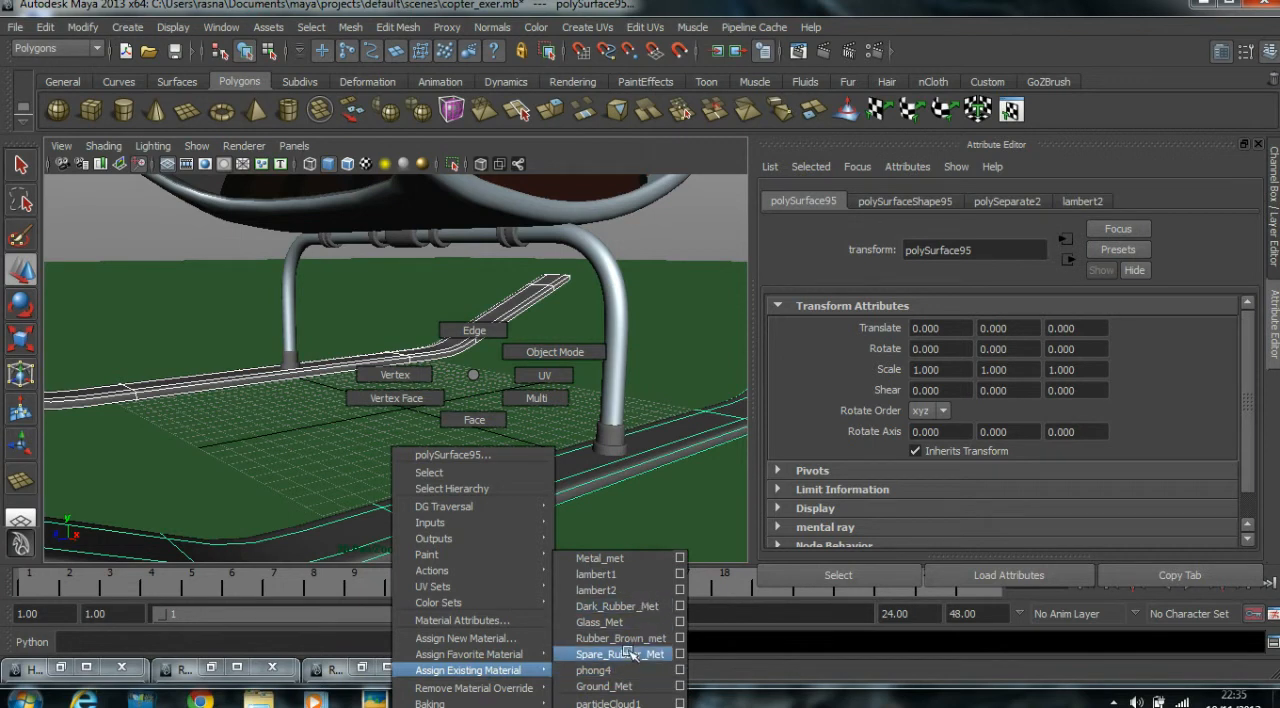
click(617, 606)
Assign the existing Spare_Rubber_Met material to the base rings where the stand's legs meet the skids.
alt+drag(401, 338, 486, 377)
alt+right_drag(334, 429, 432, 428)
alt+middle_drag(432, 428, 615, 437)
click(543, 438)
click(273, 343)
key(ctrl+z)
drag(260, 333, 277, 345)
drag(304, 300, 247, 318)
shift+drag(210, 275, 304, 328)
right_drag(276, 340, 420, 668)
click(169, 245)
Assign the existing Rubber_Brown_met material to the collars just above the base rings on both stand legs.
scroll(267, 244, up, 3)
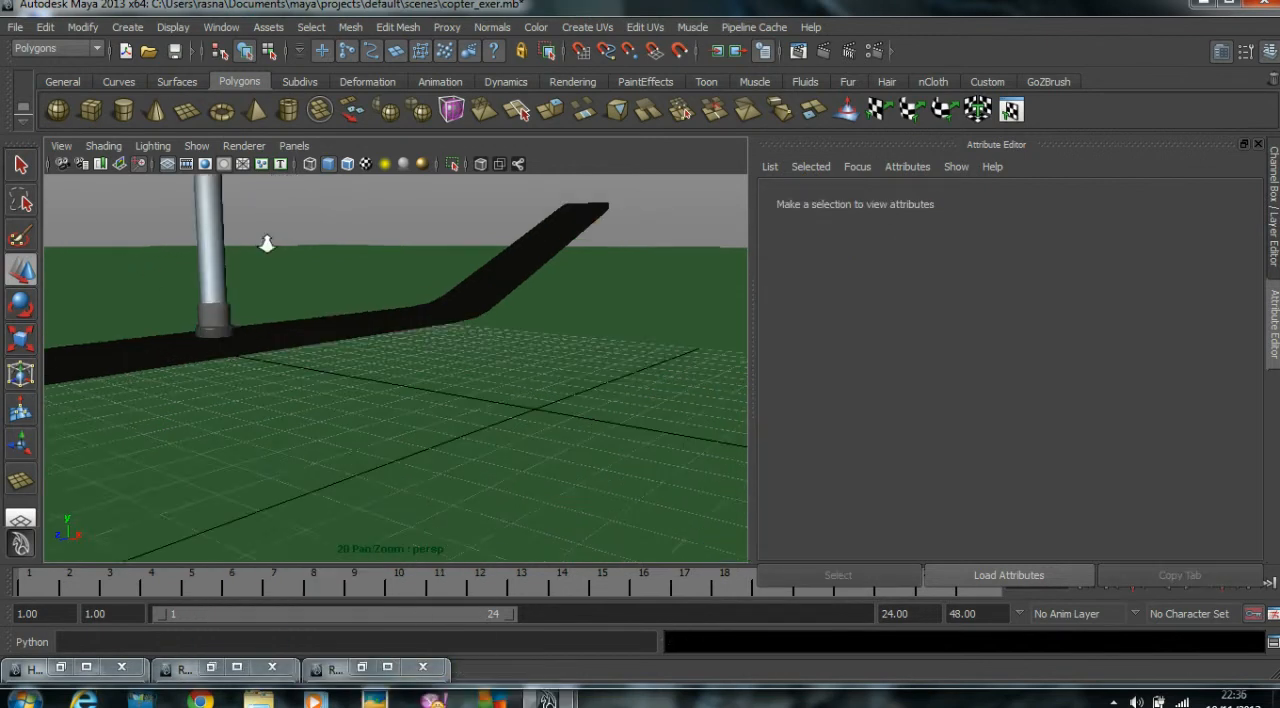
alt+middle_drag(253, 291, 273, 298)
click(250, 318)
right_drag(250, 320, 409, 639)
scroll(291, 374, down, 5)
alt+middle_drag(291, 374, 254, 380)
click(510, 400)
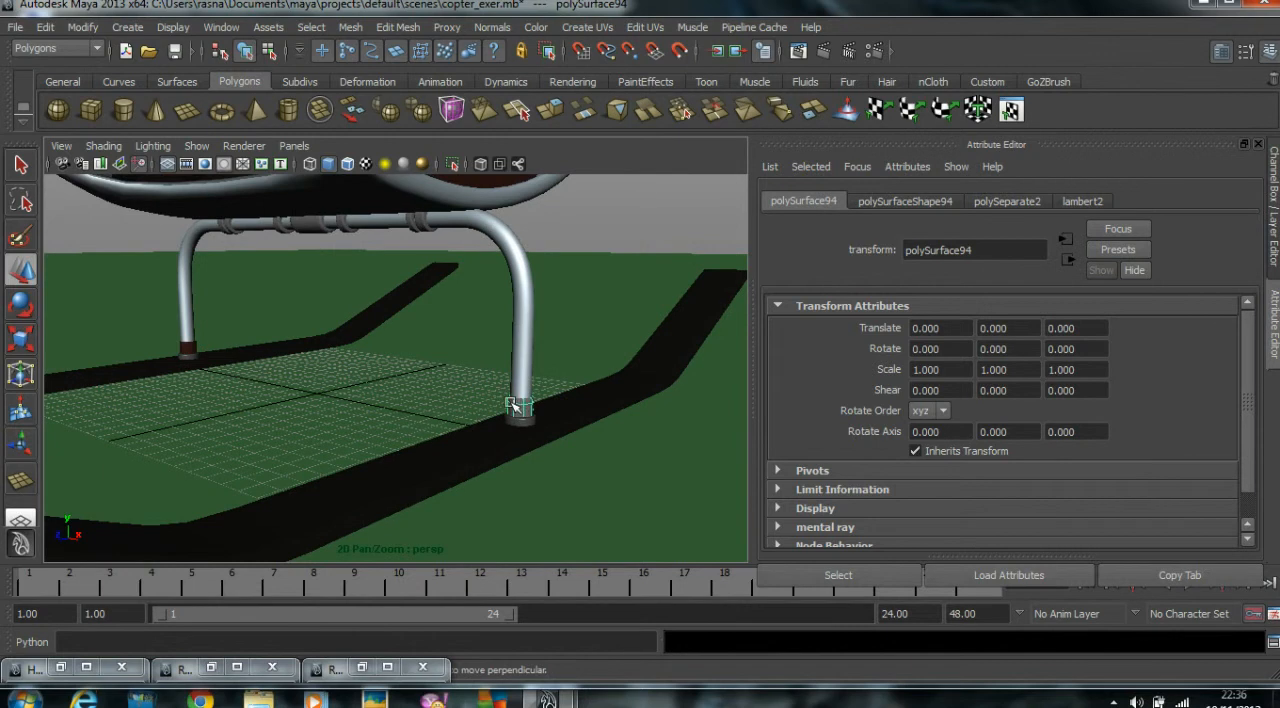
right_drag(519, 408, 695, 653)
click(638, 241)
Assign the existing Spare_Rubber_Met material to the rings and central sleeve on the landing stand's crossbar.
alt+drag(546, 214, 543, 265)
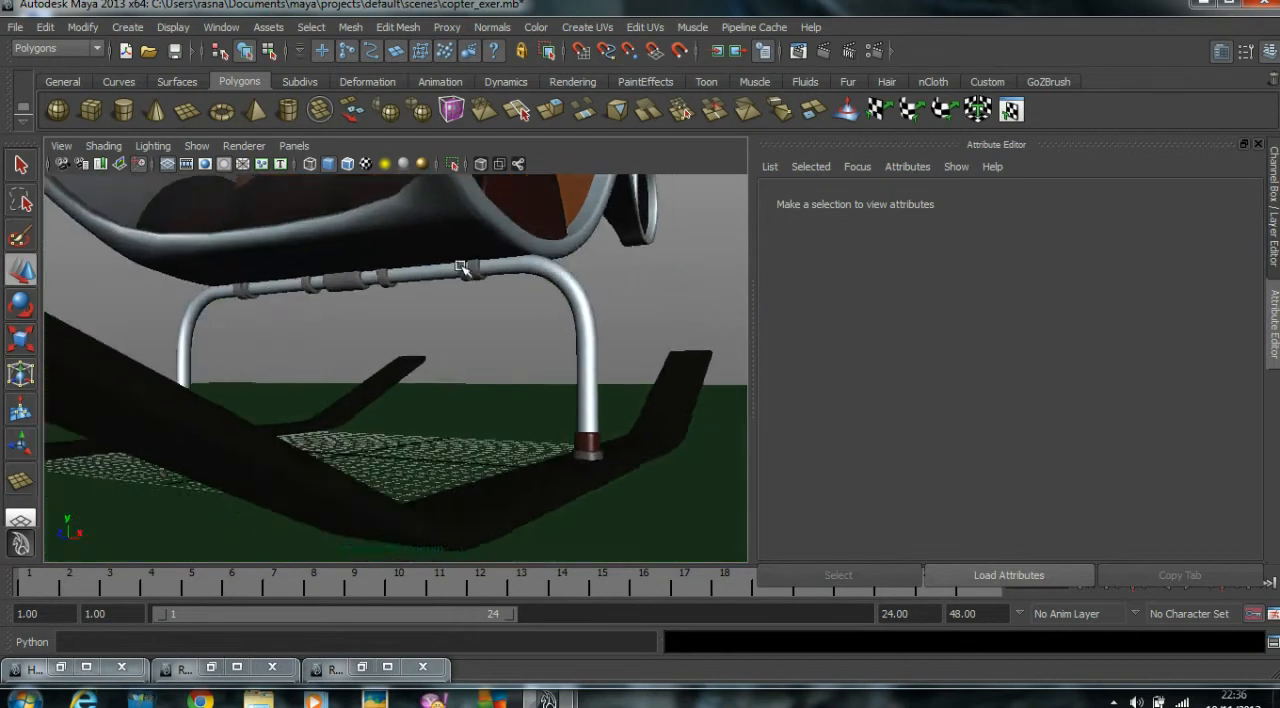
scroll(543, 265, up, 4)
alt+middle_drag(543, 265, 552, 287)
alt+drag(552, 287, 633, 295)
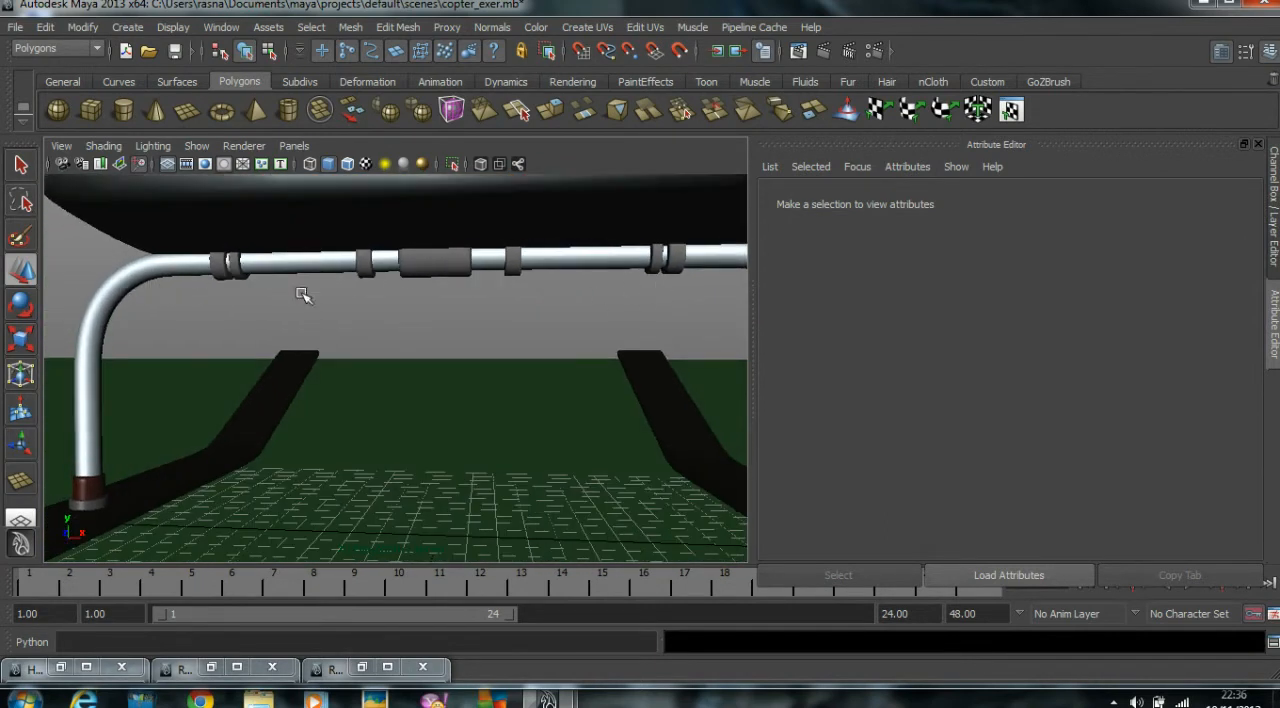
click(726, 270)
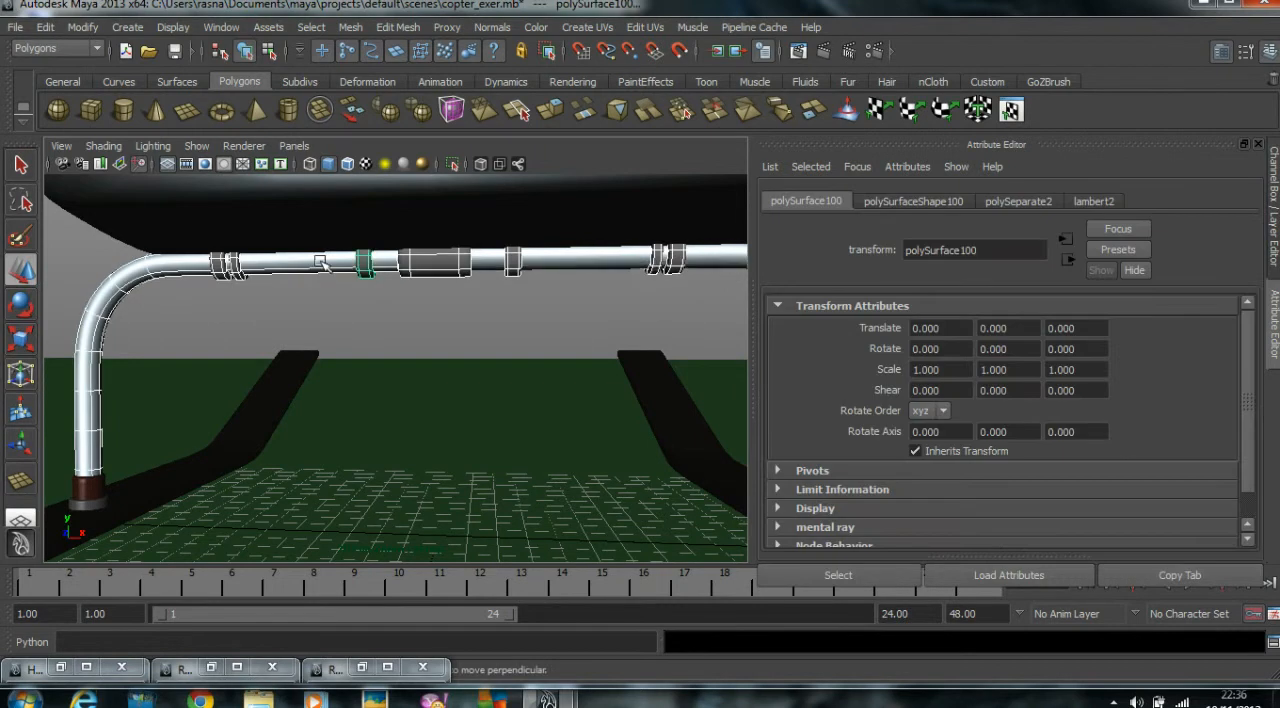
right_drag(435, 275, 585, 661)
click(437, 298)
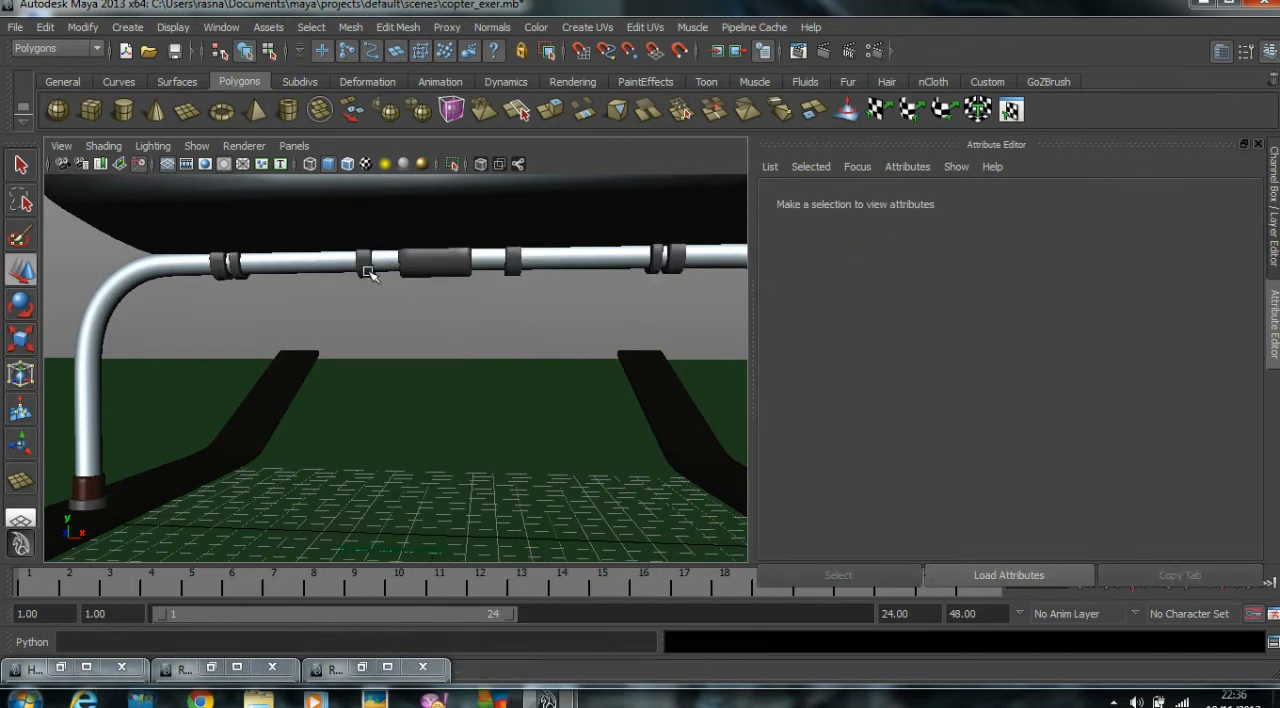
Assign the existing Metal_met material to the stepped rotor mast on top of the cabin.
scroll(501, 303, down, 4)
alt+drag(492, 308, 620, 300)
scroll(600, 302, down, 2)
alt+middle_drag(545, 298, 526, 343)
alt+drag(526, 343, 523, 358)
scroll(518, 340, down, 2)
alt+middle_drag(518, 338, 525, 445)
alt+middle_drag(458, 335, 500, 411)
scroll(497, 390, down, 2)
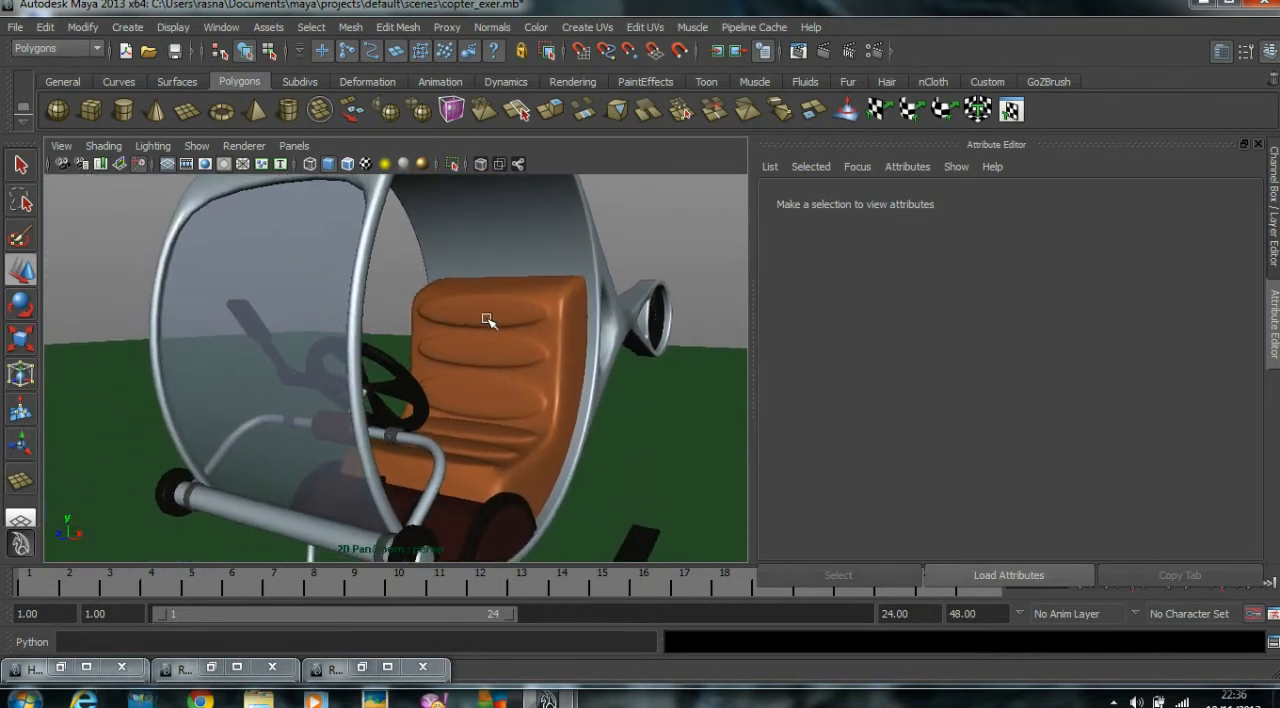
alt+middle_drag(486, 318, 478, 440)
alt+drag(477, 411, 429, 380)
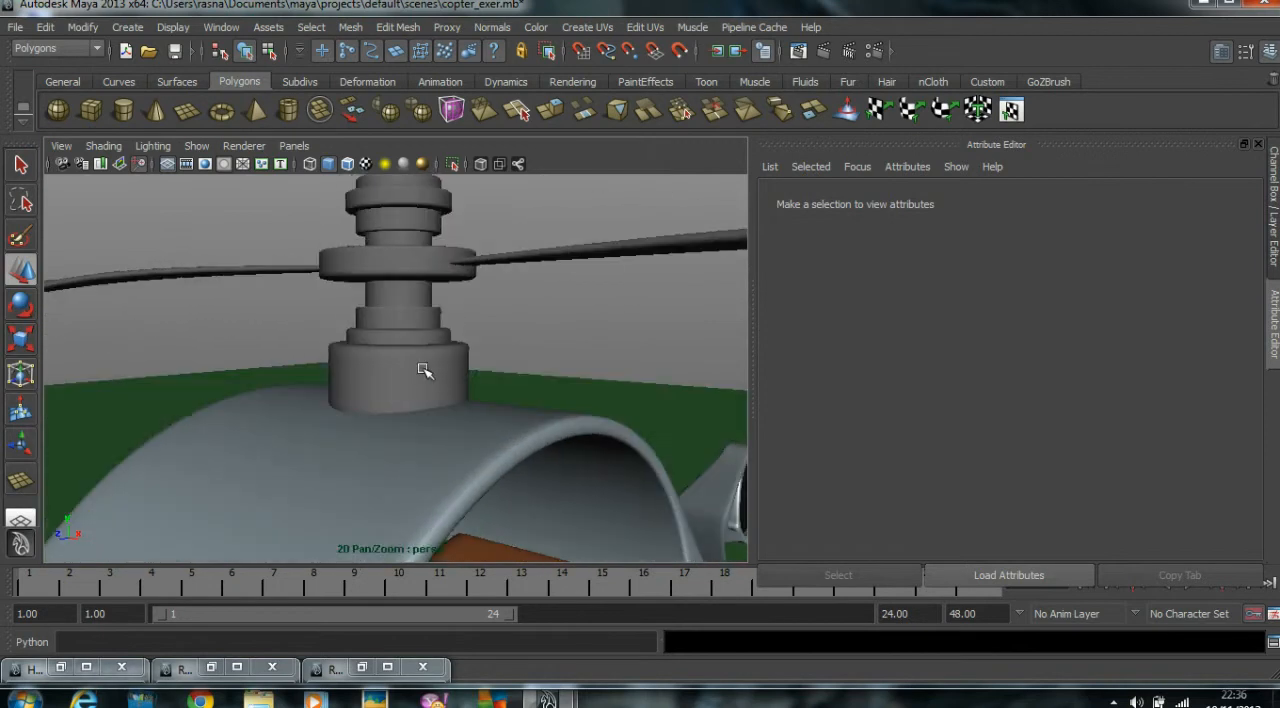
click(437, 372)
mouse_move(410, 222)
right_down()
mouse_move(414, 531)
mouse_move(423, 508)
mouse_move(541, 514)
right_up()
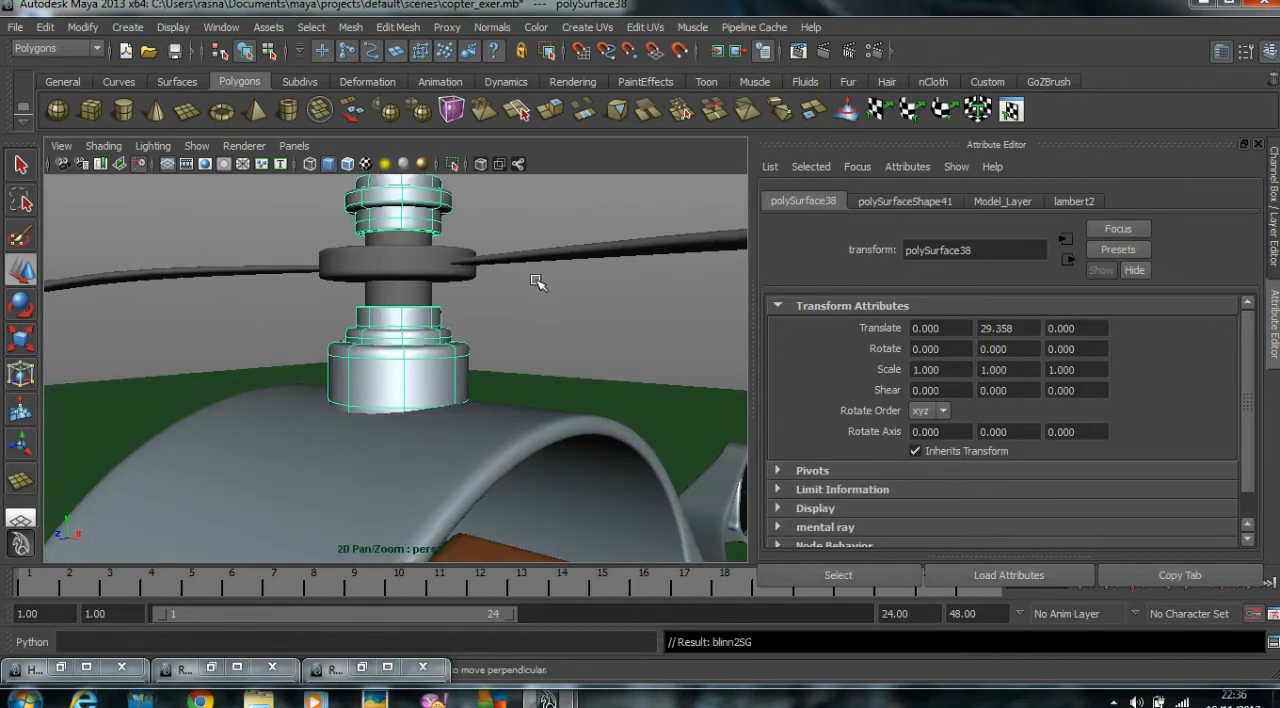
Assign an existing rubber material to the shaft section below the rotor hub and Dark_Rubber_Met to the hub disc.
click(423, 289)
right_drag(423, 289, 560, 655)
click(566, 288)
click(452, 272)
right_drag(452, 272, 574, 607)
click(606, 309)
Separate the rotor blade mesh into individual pieces and display them with smooth preview.
scroll(593, 306, down, 5)
alt+drag(591, 306, 580, 368)
click(172, 307)
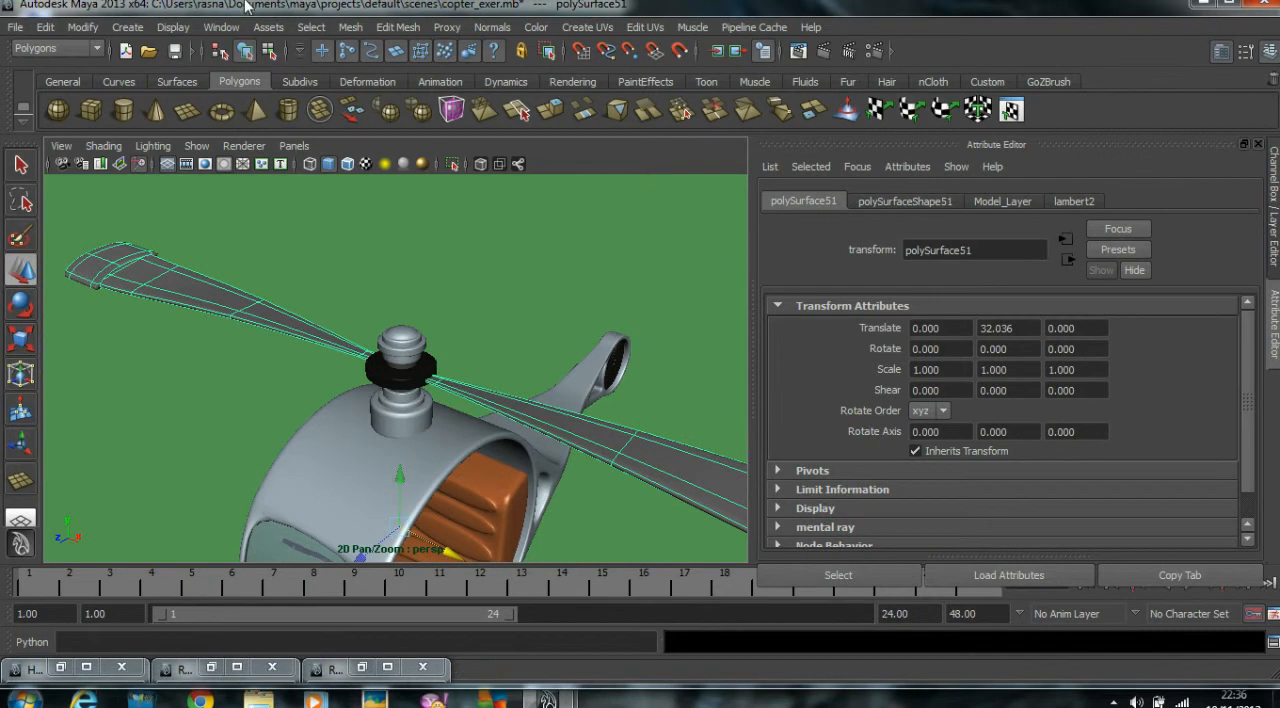
click(345, 27)
click(560, 77)
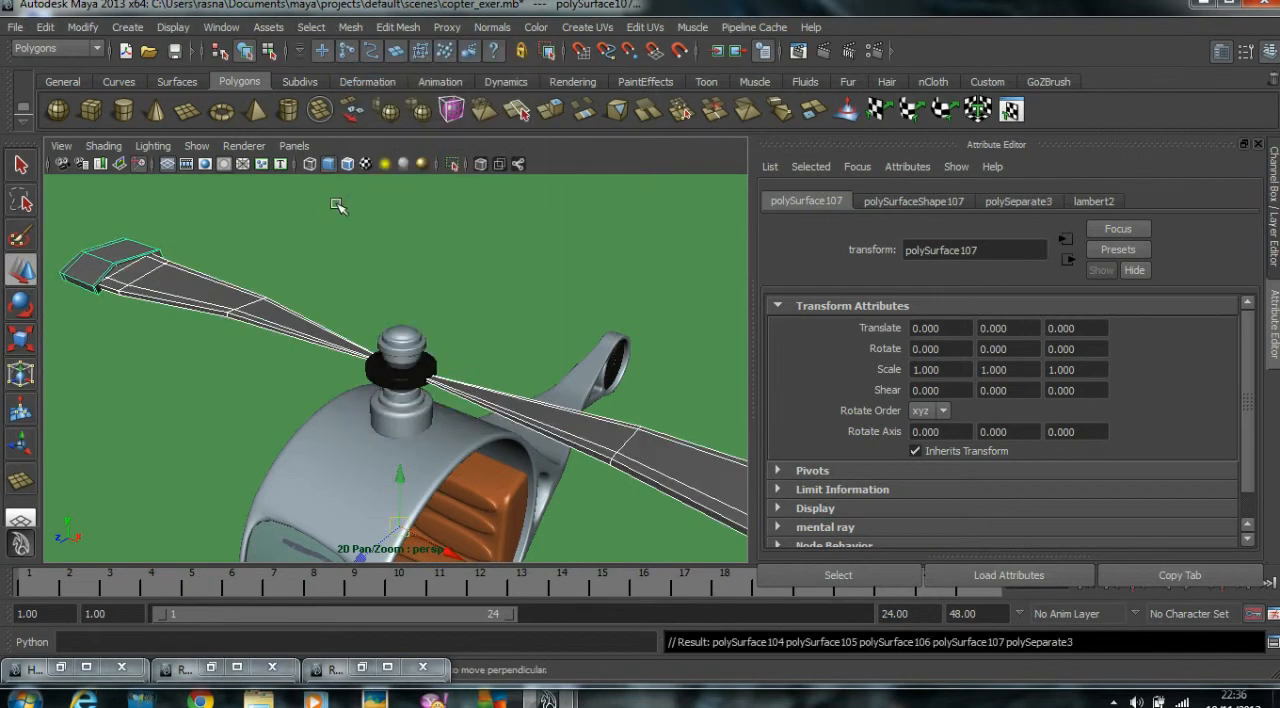
click(322, 221)
Assign an existing material to the two long main sections of the rotor blades.
click(272, 302)
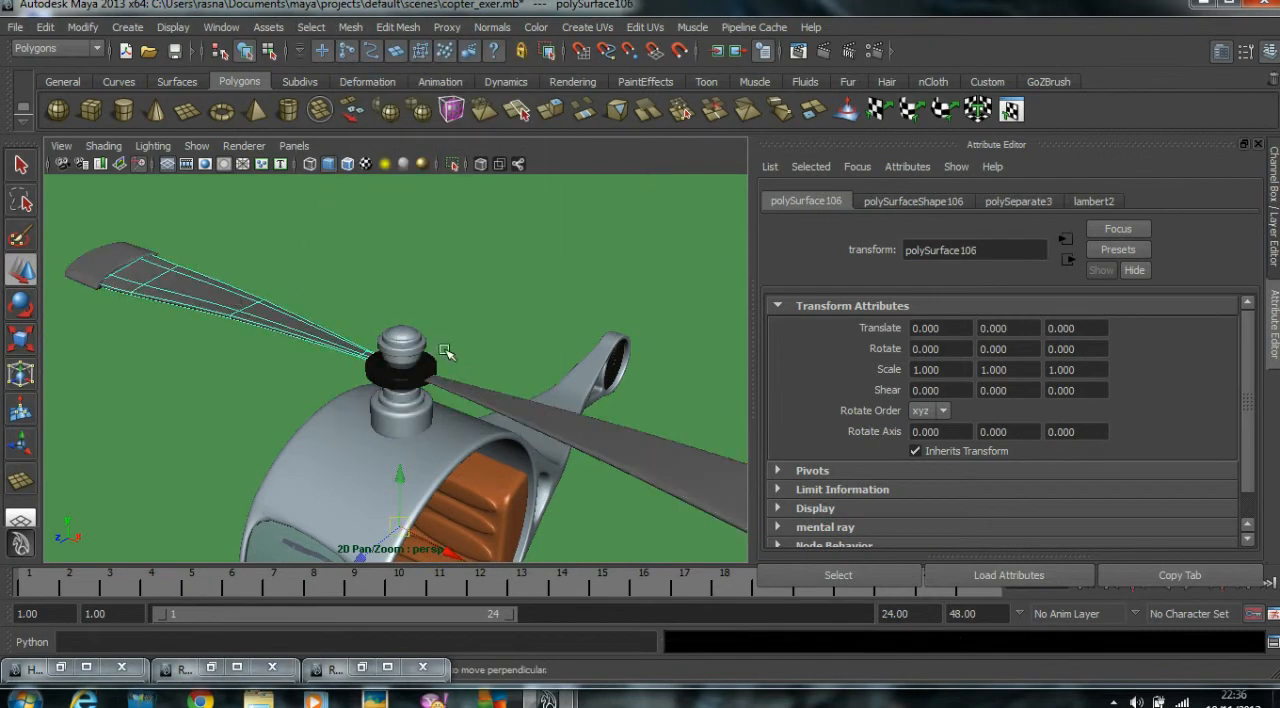
shift+click(523, 404)
scroll(533, 408, down, 4)
alt+middle_drag(580, 433, 571, 422)
right_drag(571, 421, 740, 562)
click(668, 473)
Assign an existing material to the remaining tip pieces of the rotor blades.
click(209, 313)
right_drag(209, 313, 360, 670)
click(693, 199)
Frame the whole helicopter from the side and show the Channel Box / Layer Editor.
alt+drag(429, 343, 490, 262)
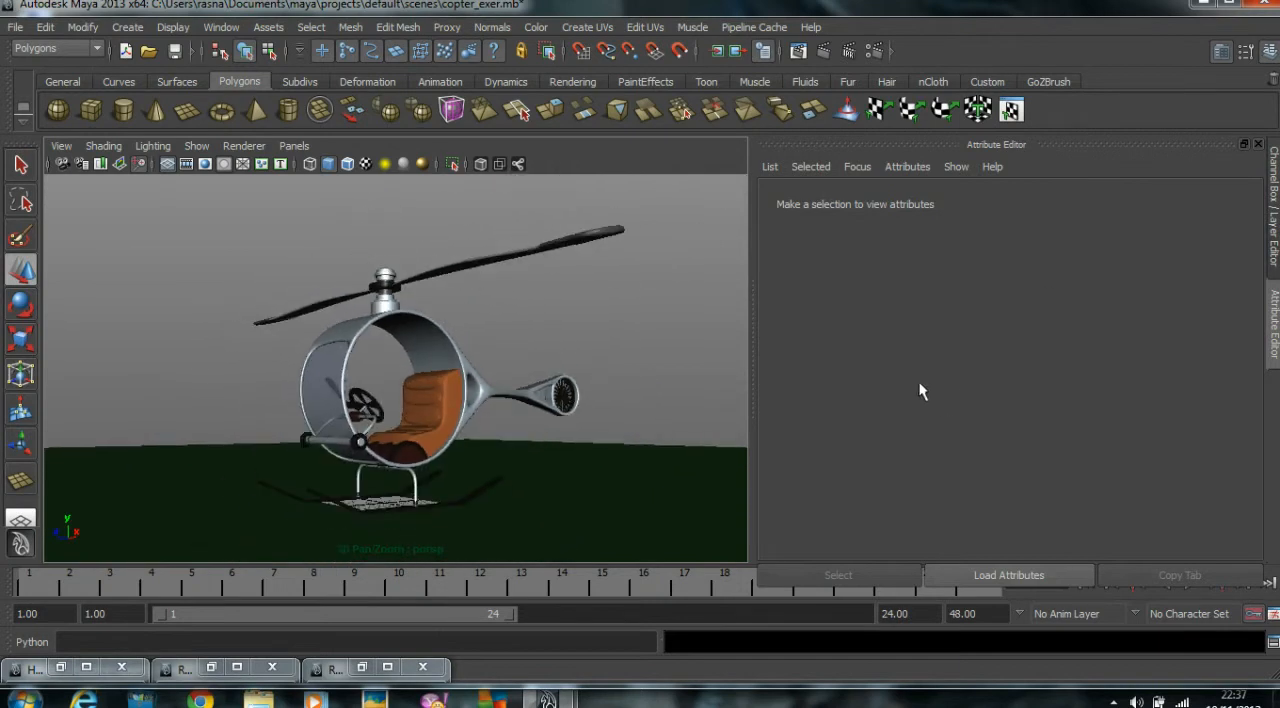
click(1275, 215)
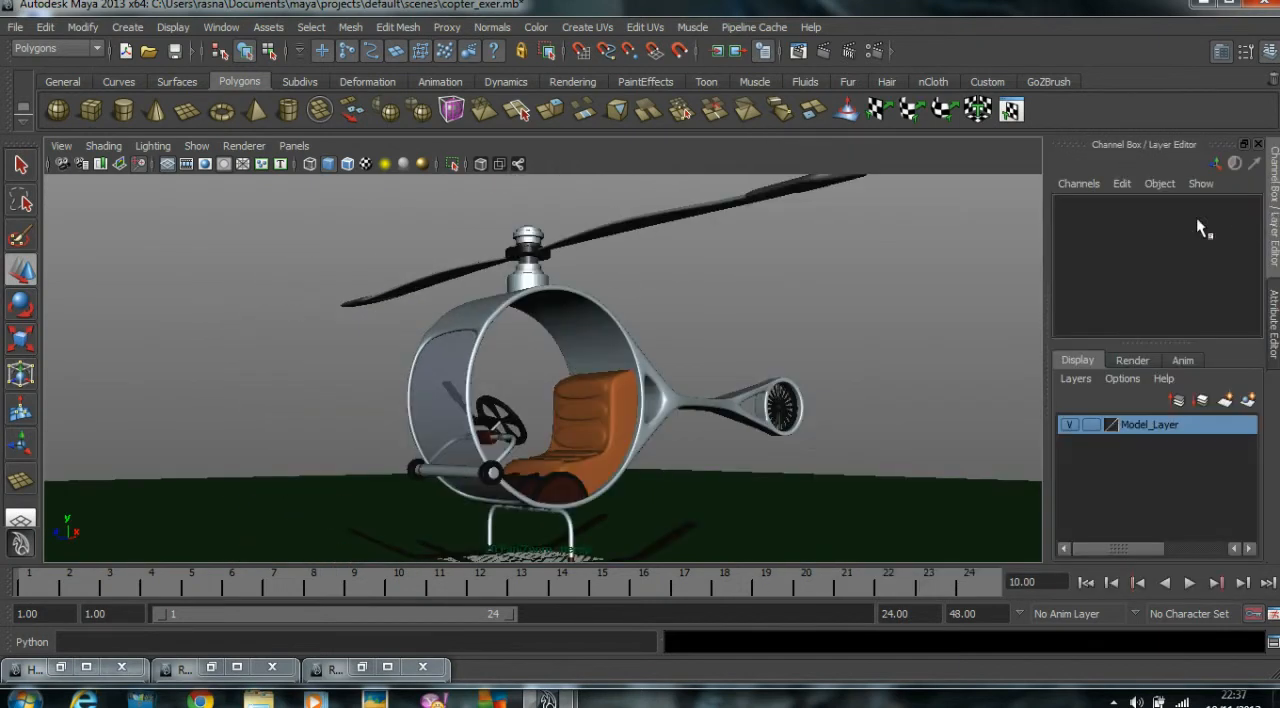
Display the resolution gate for the perspective camera and frame the helicopter's body inside it.
alt+drag(826, 306, 770, 310)
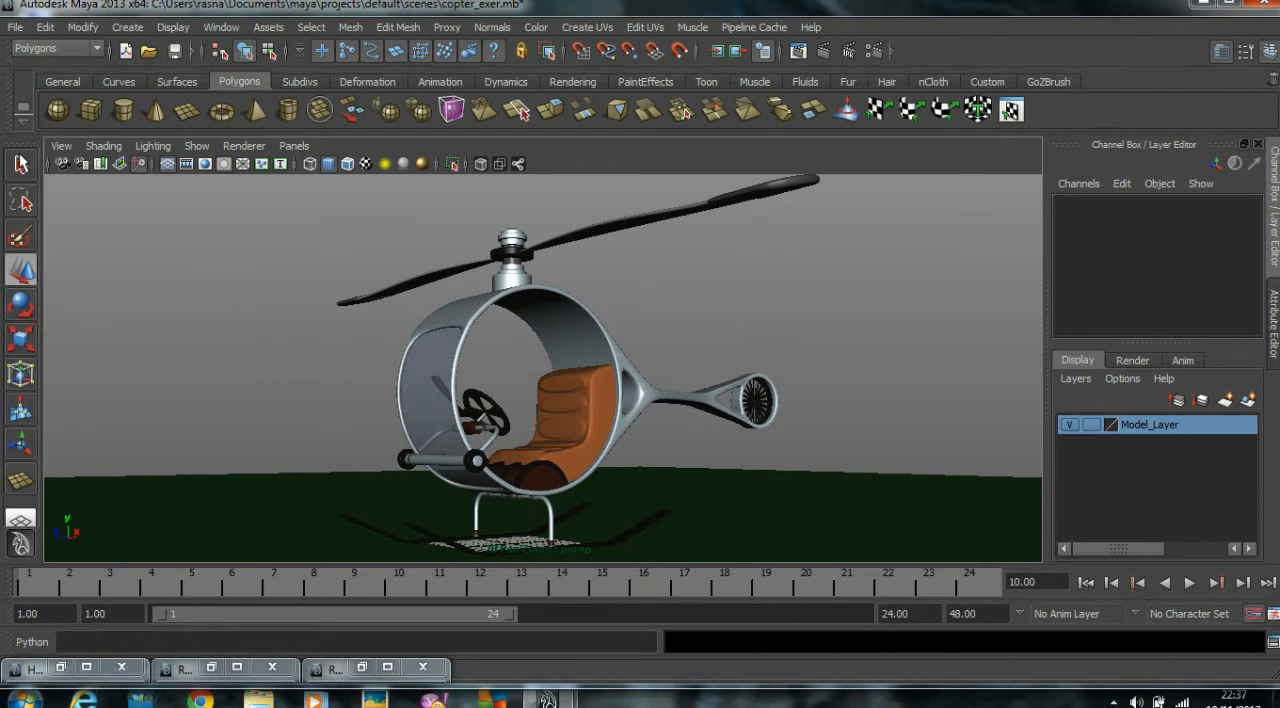
click(58, 145)
mouse_move(100, 341)
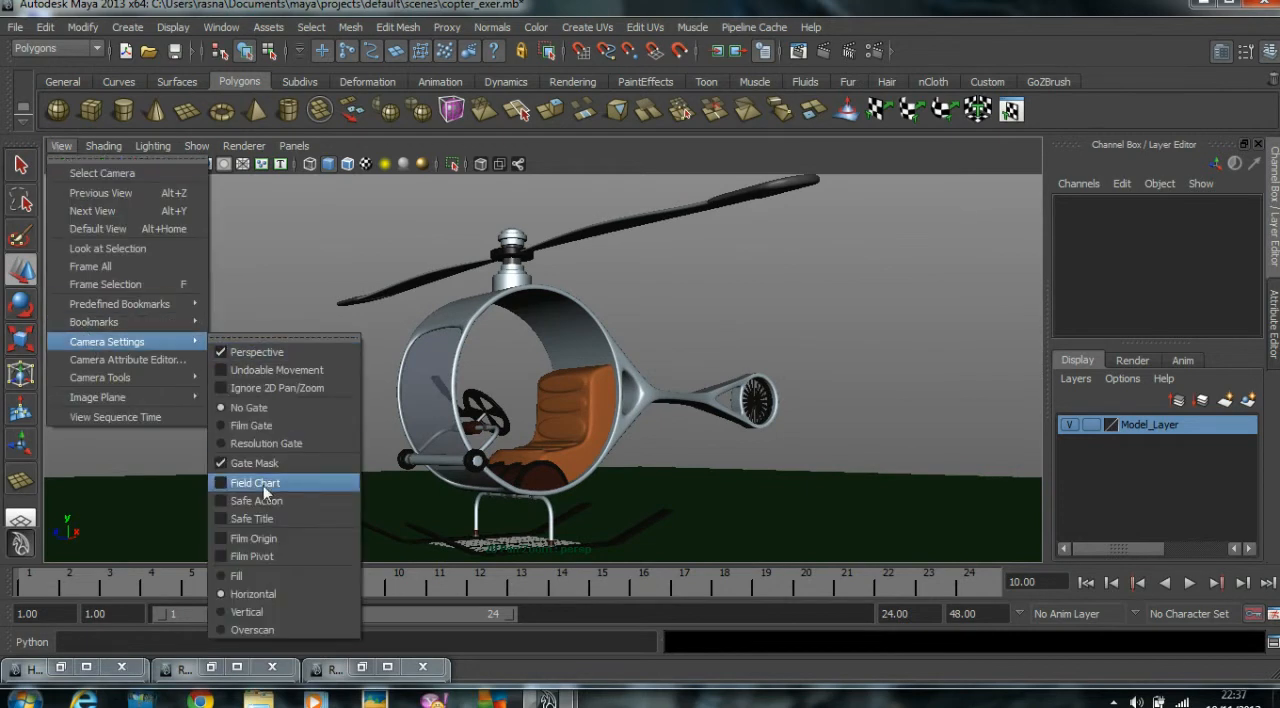
click(268, 443)
alt+drag(540, 407, 685, 231)
Set the test resolution to 50% (640x360), enlarge the Render View and render the helicopter with mental ray.
click(362, 667)
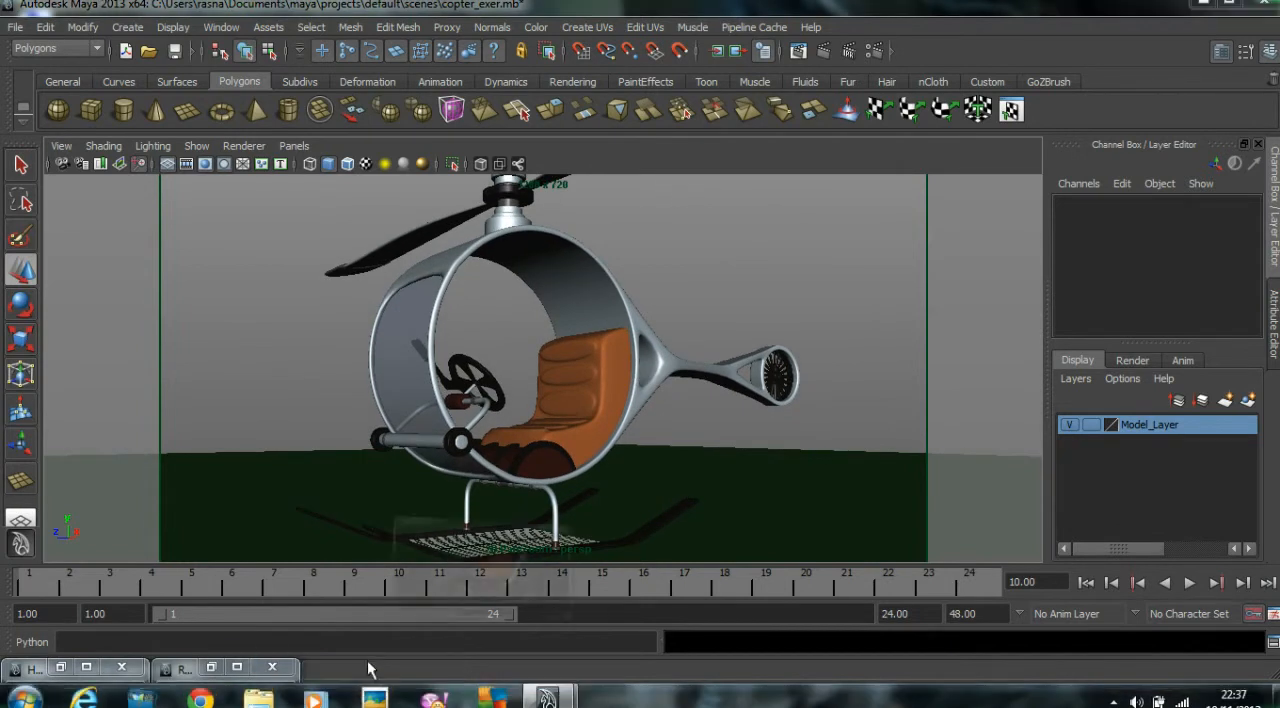
click(775, 165)
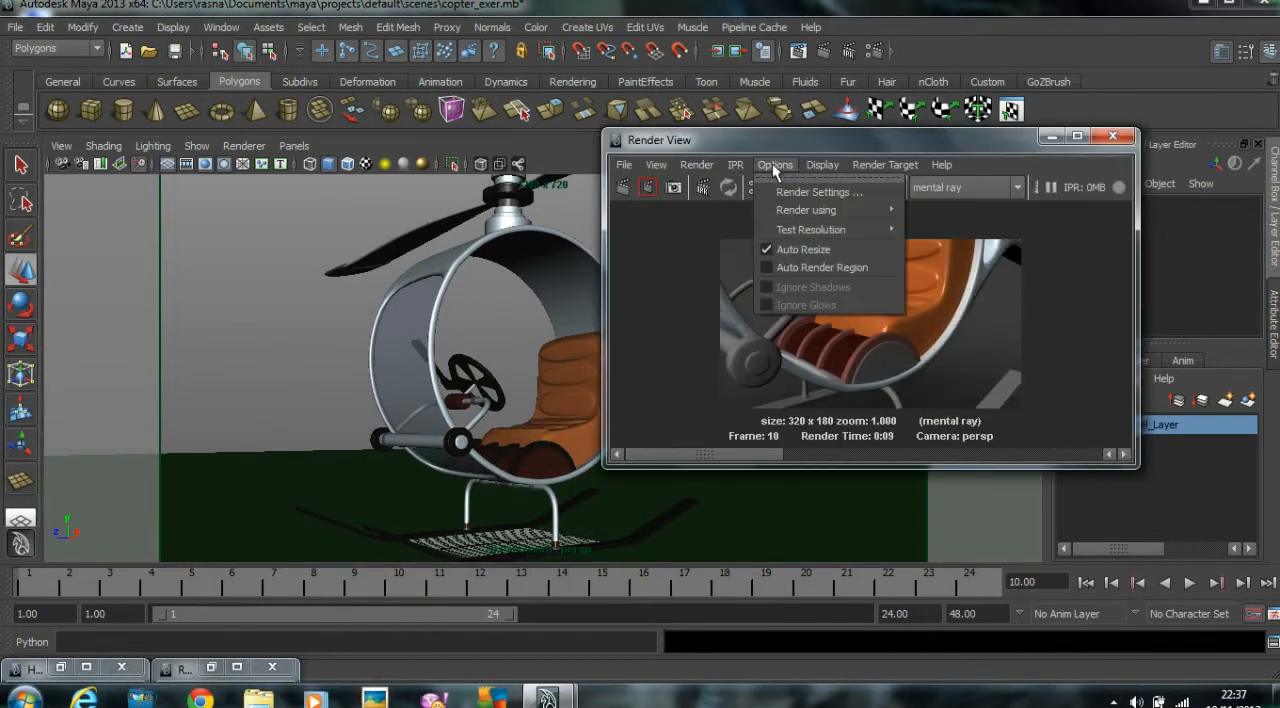
mouse_move(803, 221)
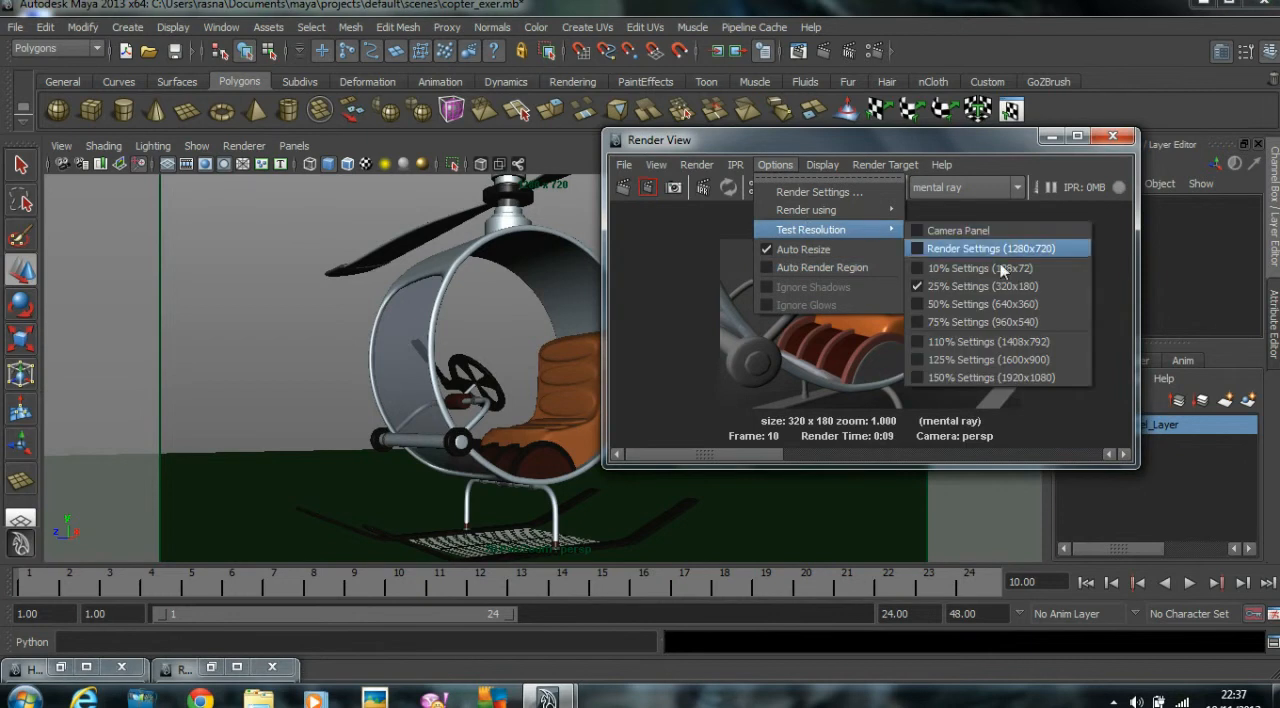
click(966, 310)
drag(746, 136, 399, 20)
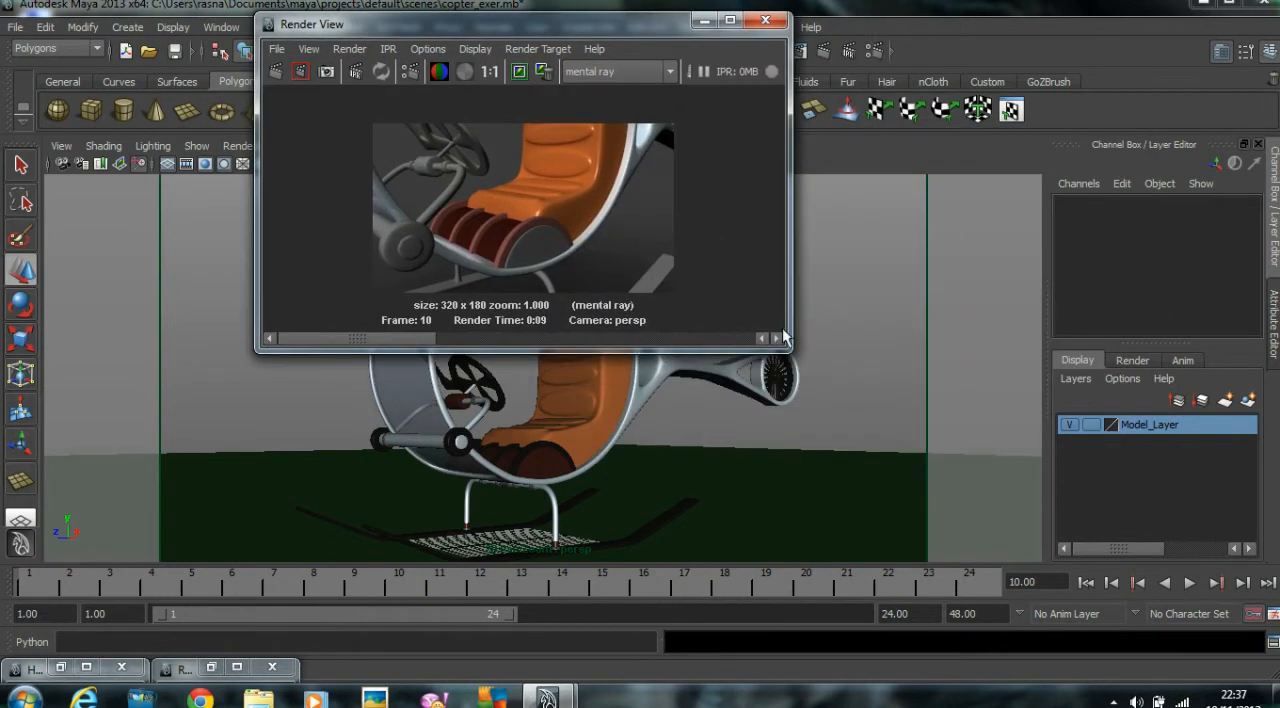
drag(783, 345, 1118, 566)
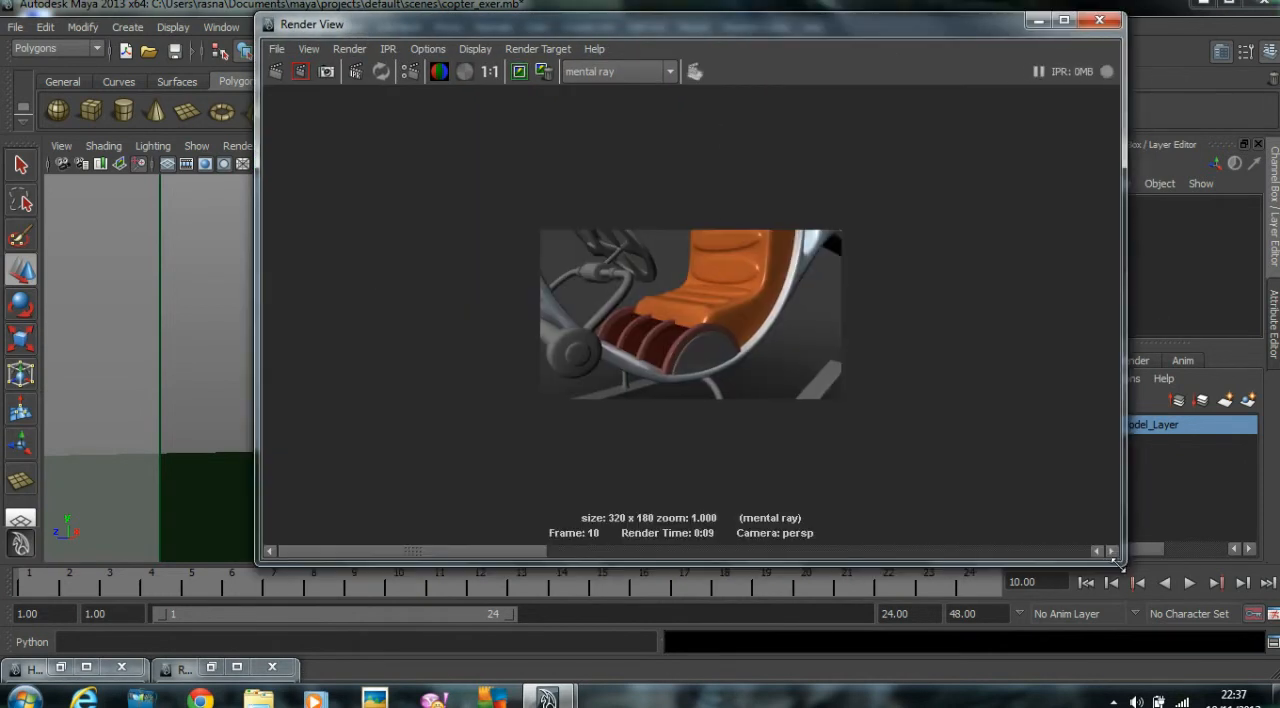
click(275, 76)
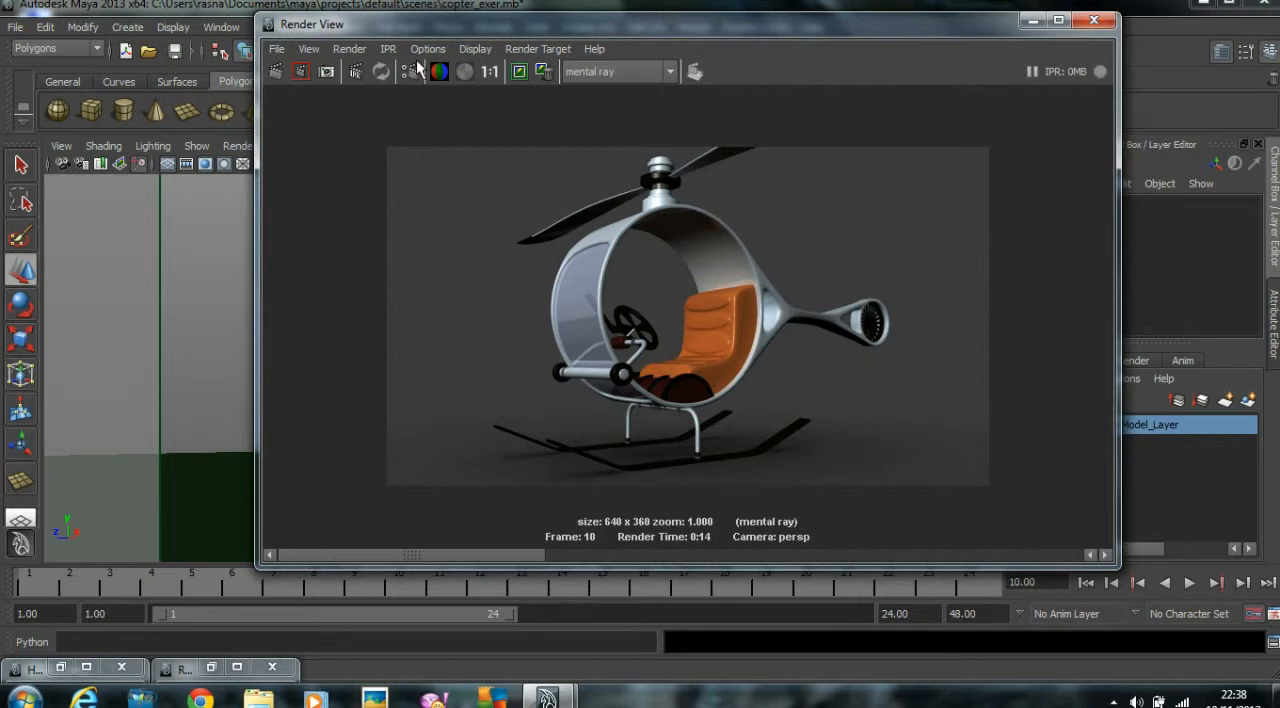
Bring back the Hypershade and enlarge its work area for arranging the materials.
click(213, 28)
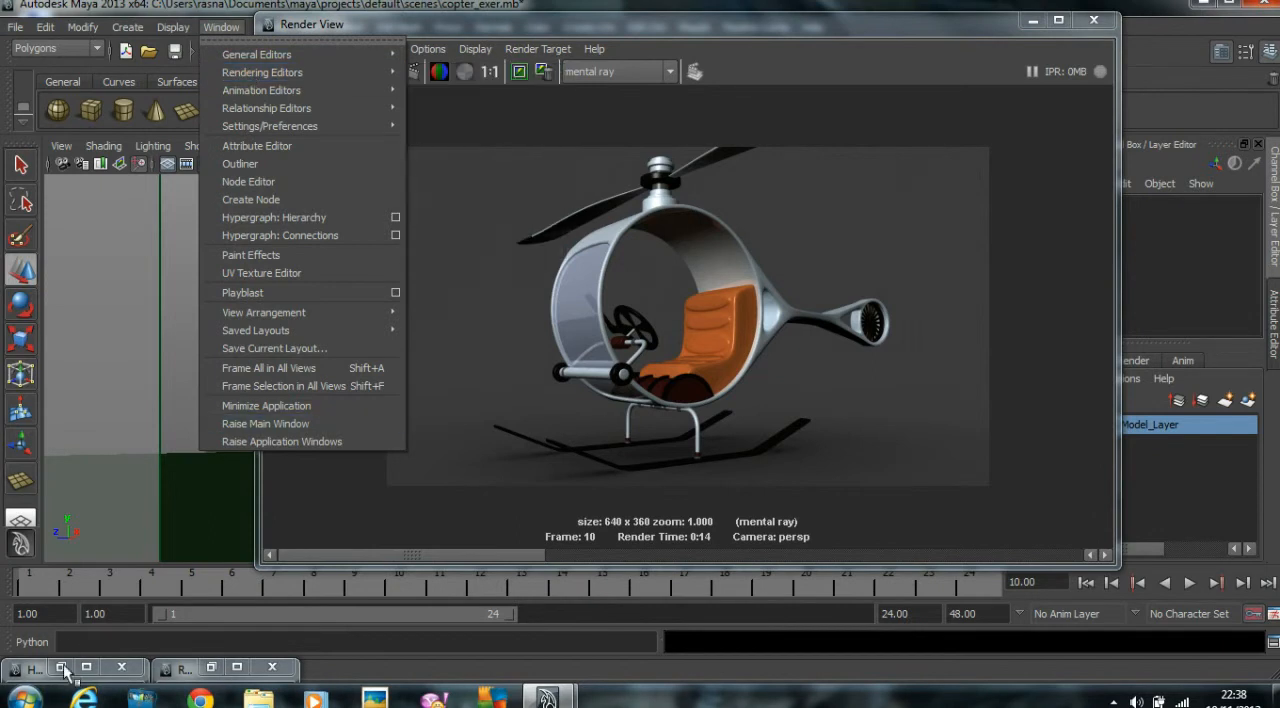
click(265, 423)
click(62, 667)
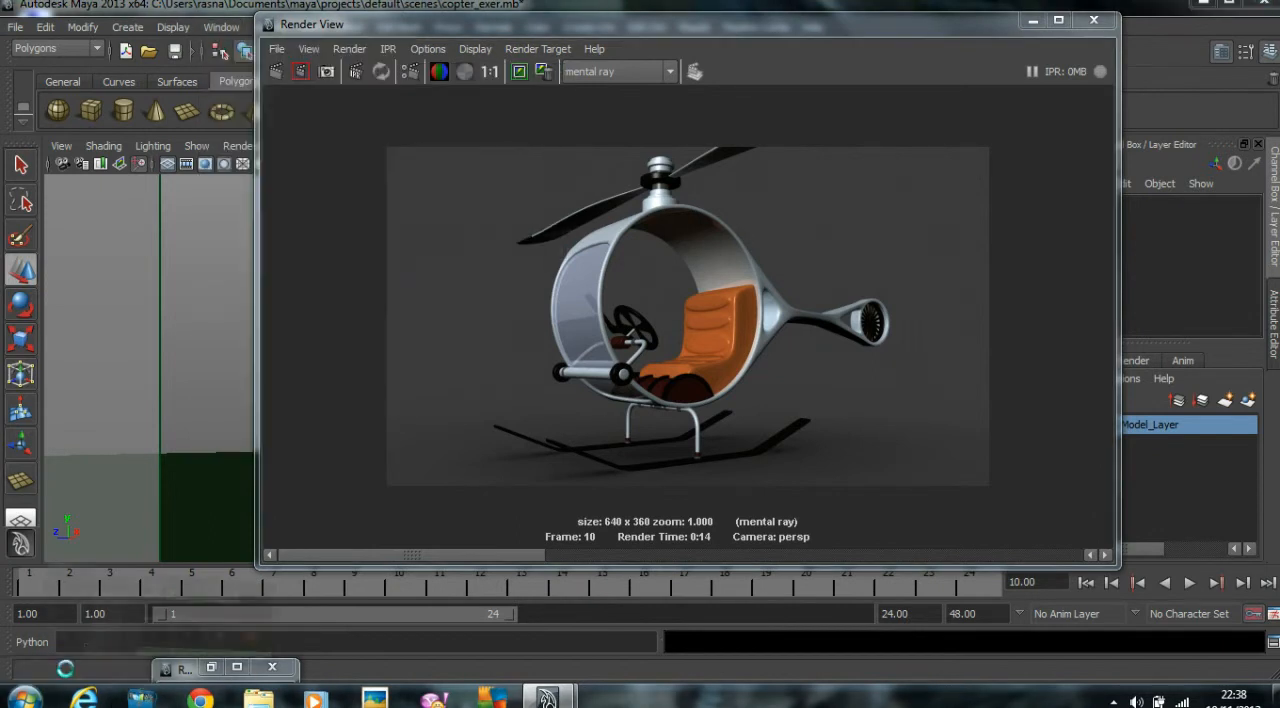
drag(807, 213, 837, 154)
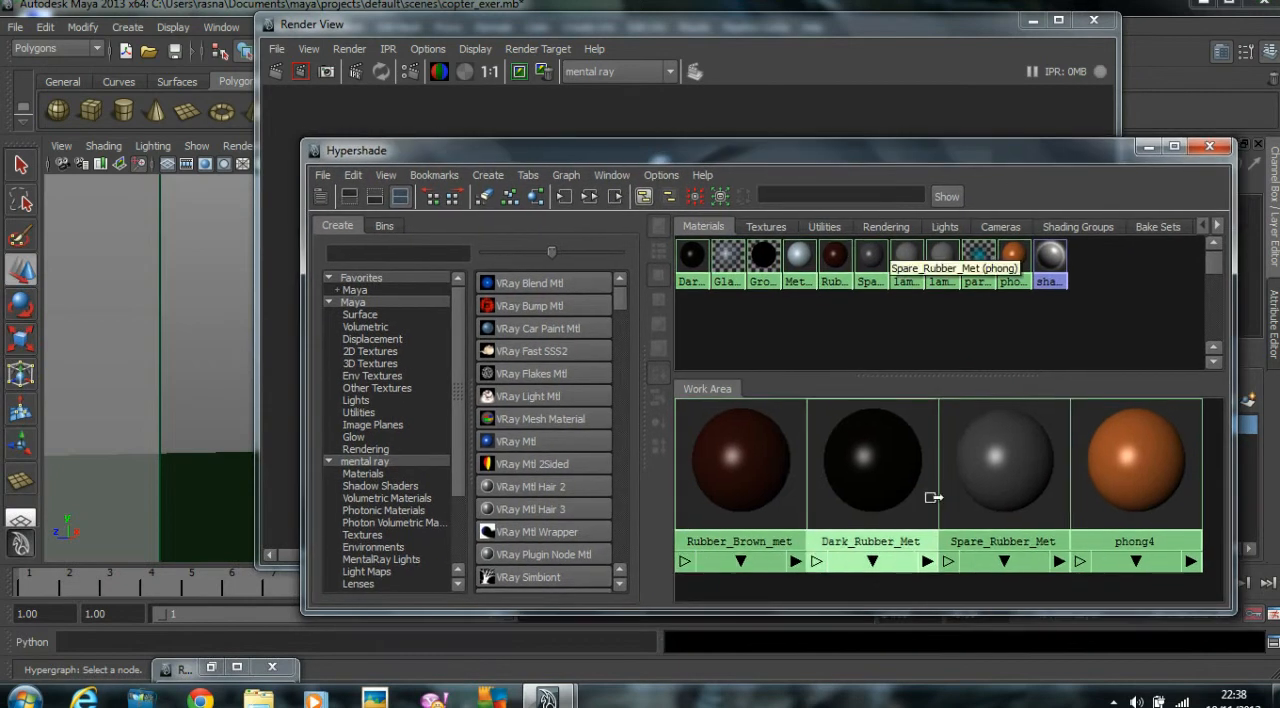
scroll(940, 460, down, 3)
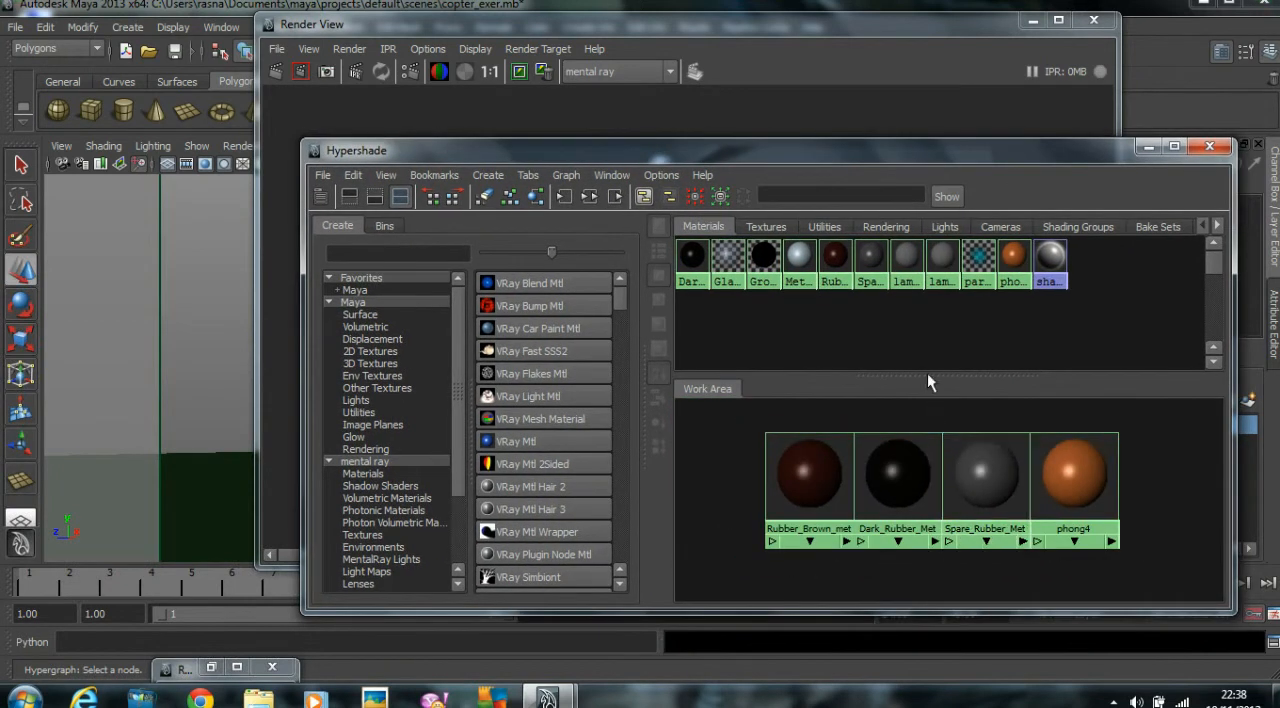
drag(927, 375, 937, 329)
Arrange the metal, glass and rubber material nodes in one column in the work area, with the ground material apart.
drag(843, 431, 726, 433)
scroll(842, 443, down, 1)
drag(873, 386, 1216, 378)
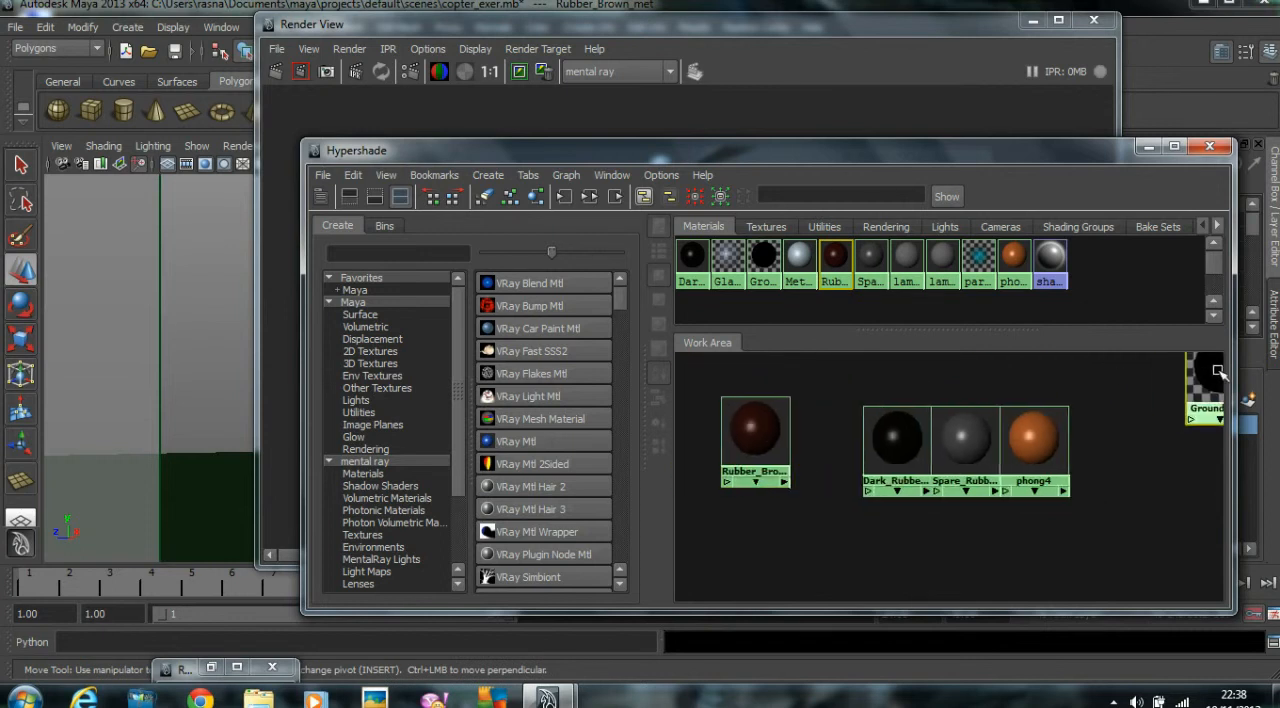
drag(896, 443, 761, 347)
scroll(962, 455, down, 3)
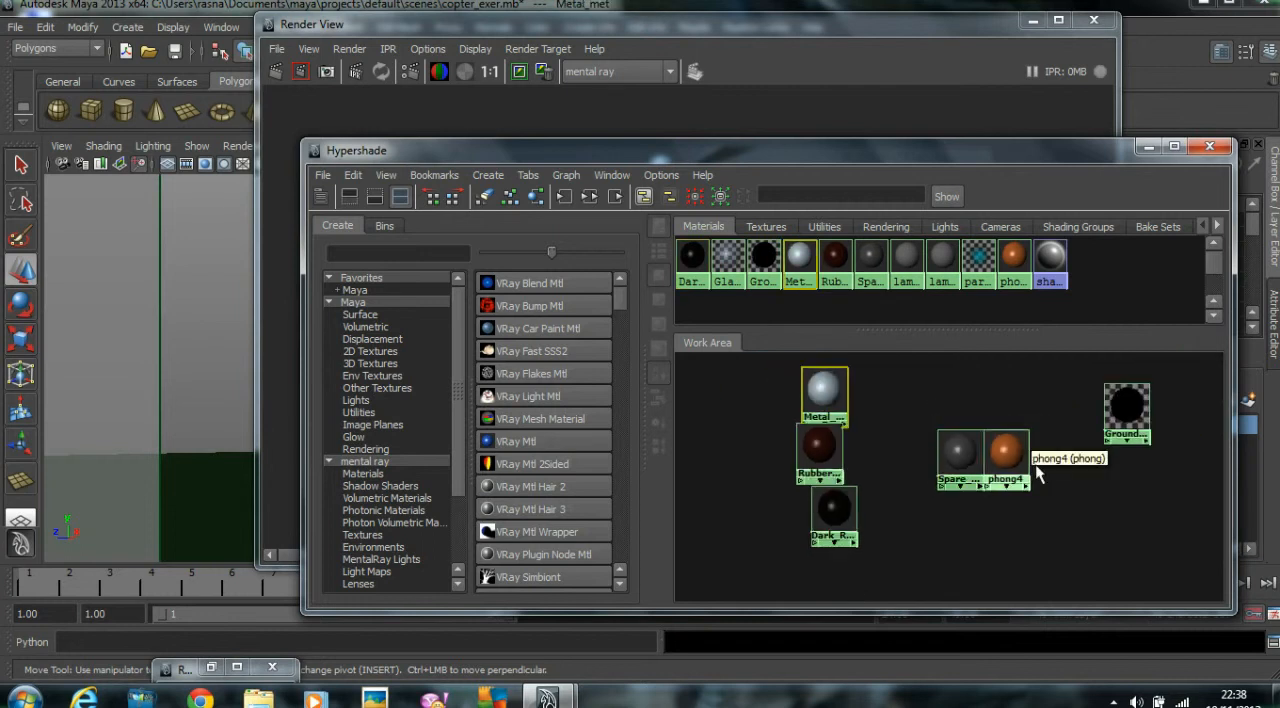
drag(951, 451, 848, 578)
scroll(950, 490, down, 2)
drag(958, 458, 853, 368)
scroll(967, 424, down, 1)
drag(988, 456, 891, 412)
scroll(966, 425, down, 1)
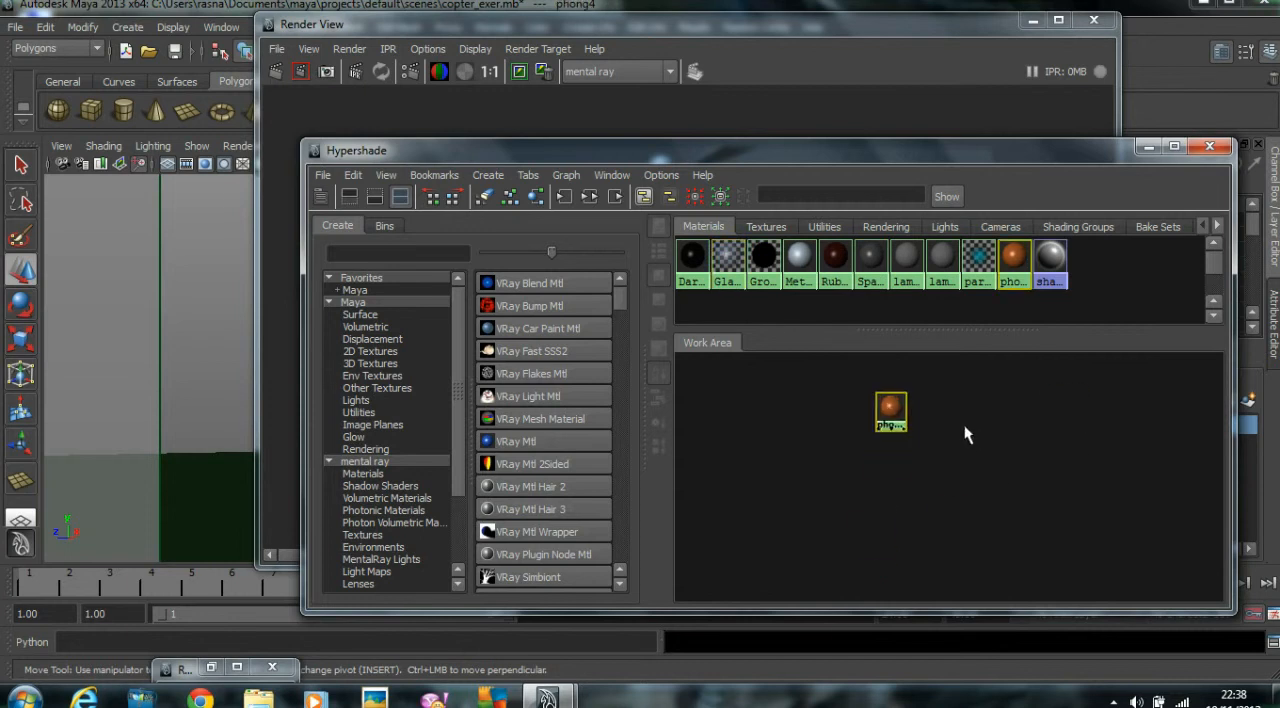
Move the orange phong4 material to the lower end of the material column and center the nodes in view.
click(964, 425)
scroll(964, 424, down, 2)
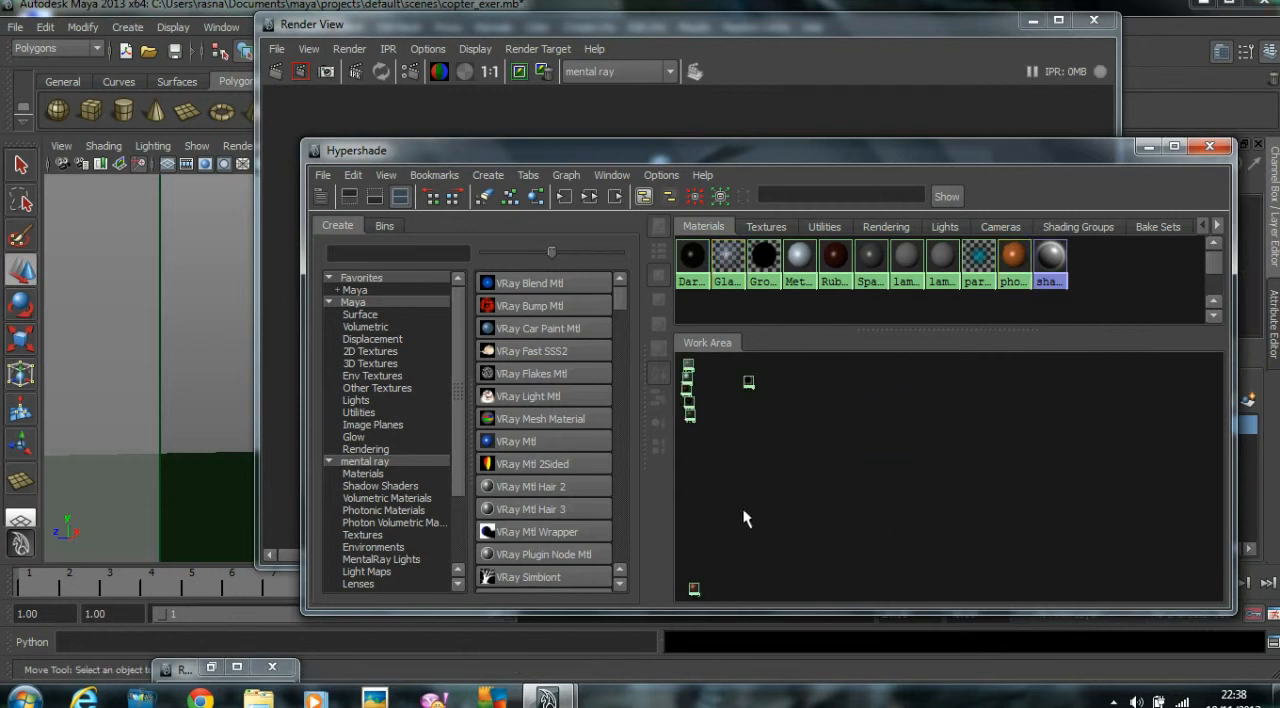
drag(694, 589, 691, 430)
alt+middle_drag(734, 427, 1060, 480)
scroll(974, 466, up, 5)
scroll(1027, 474, up, 1)
alt+right_drag(1027, 474, 1067, 477)
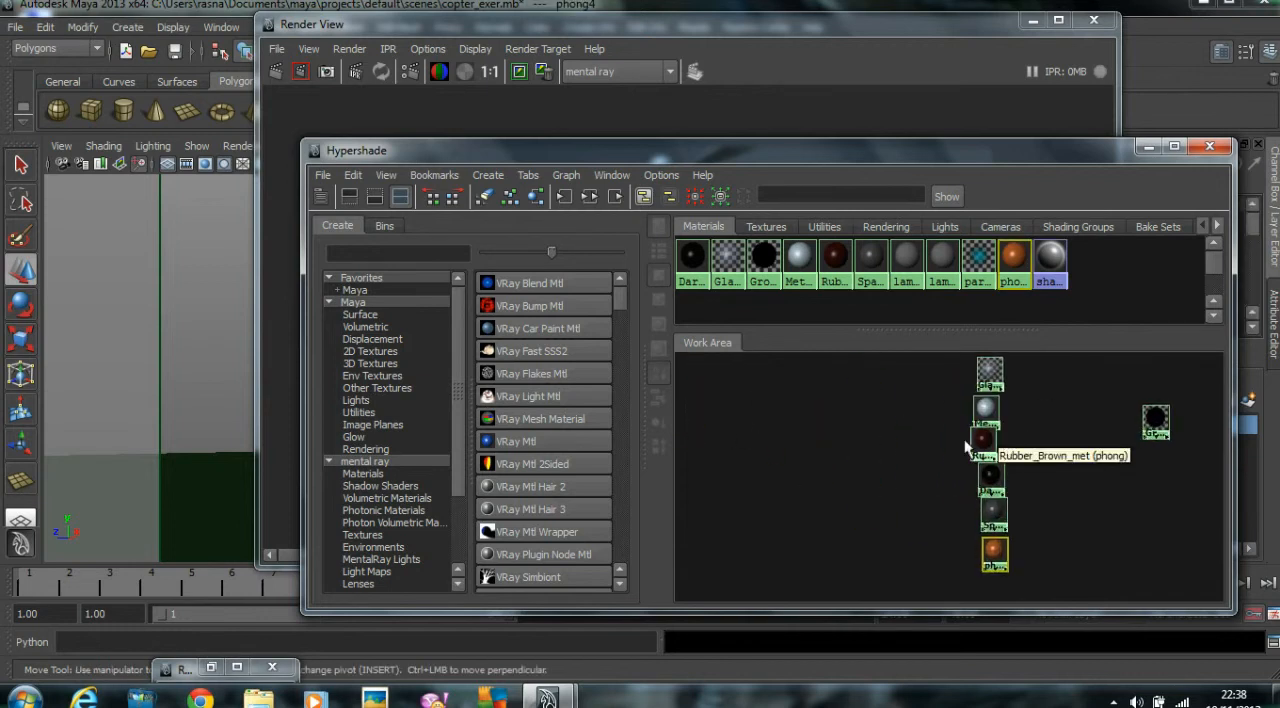
Search the node list for "occ", create an mib_amb_occlusion node and place it beside the material column.
click(351, 255)
text(occ)
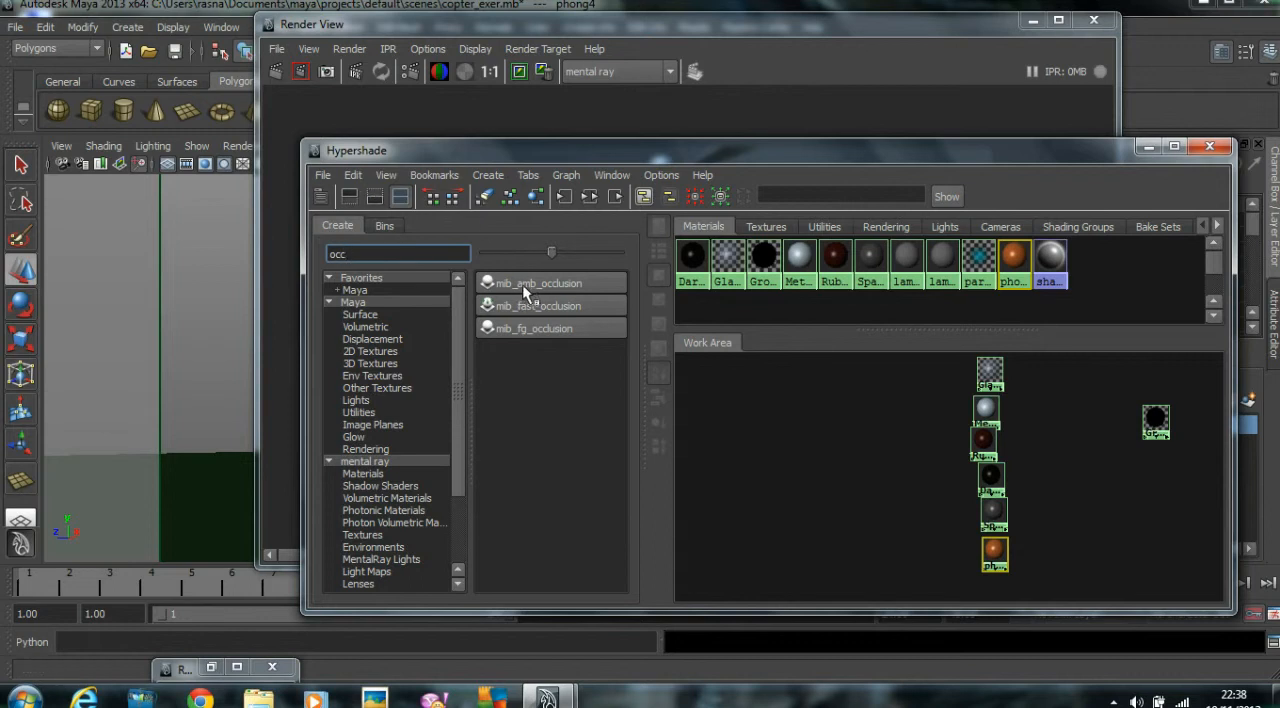
click(578, 283)
drag(1088, 445, 871, 444)
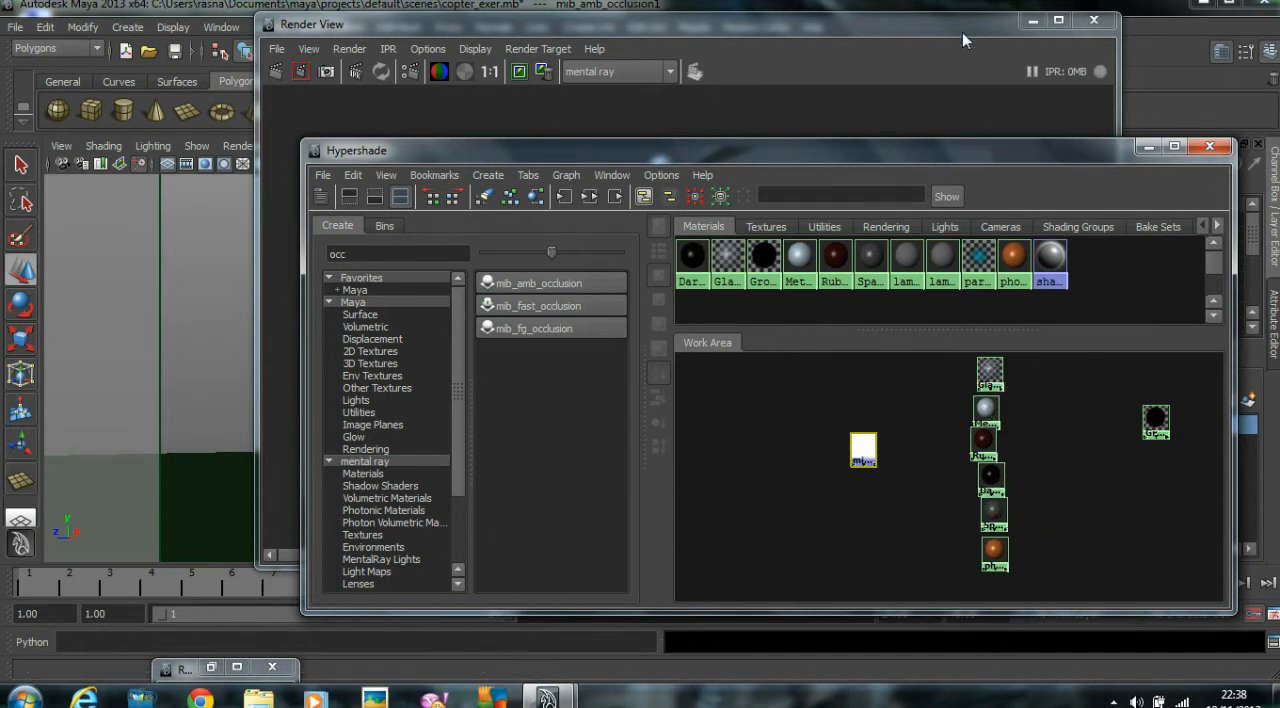
Minimize the Render View, open the Glass_Met attributes and move the Hypershade aside to expose them.
click(1033, 20)
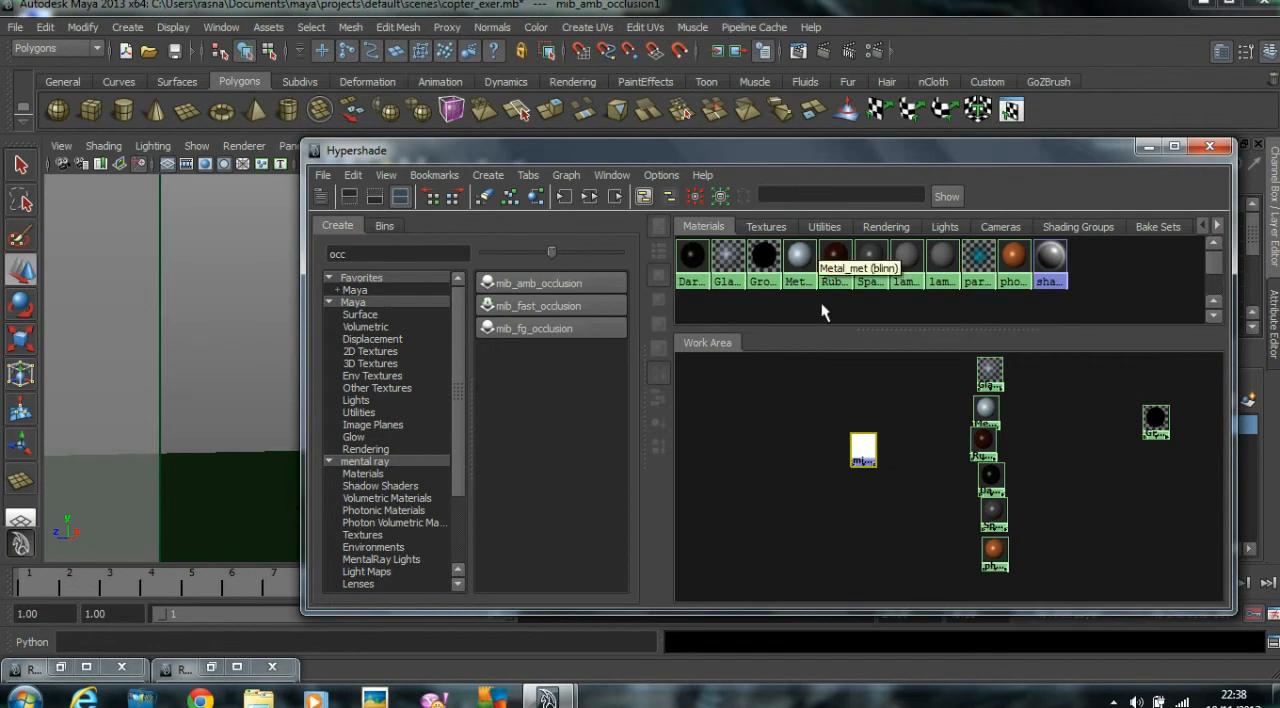
drag(816, 152, 582, 122)
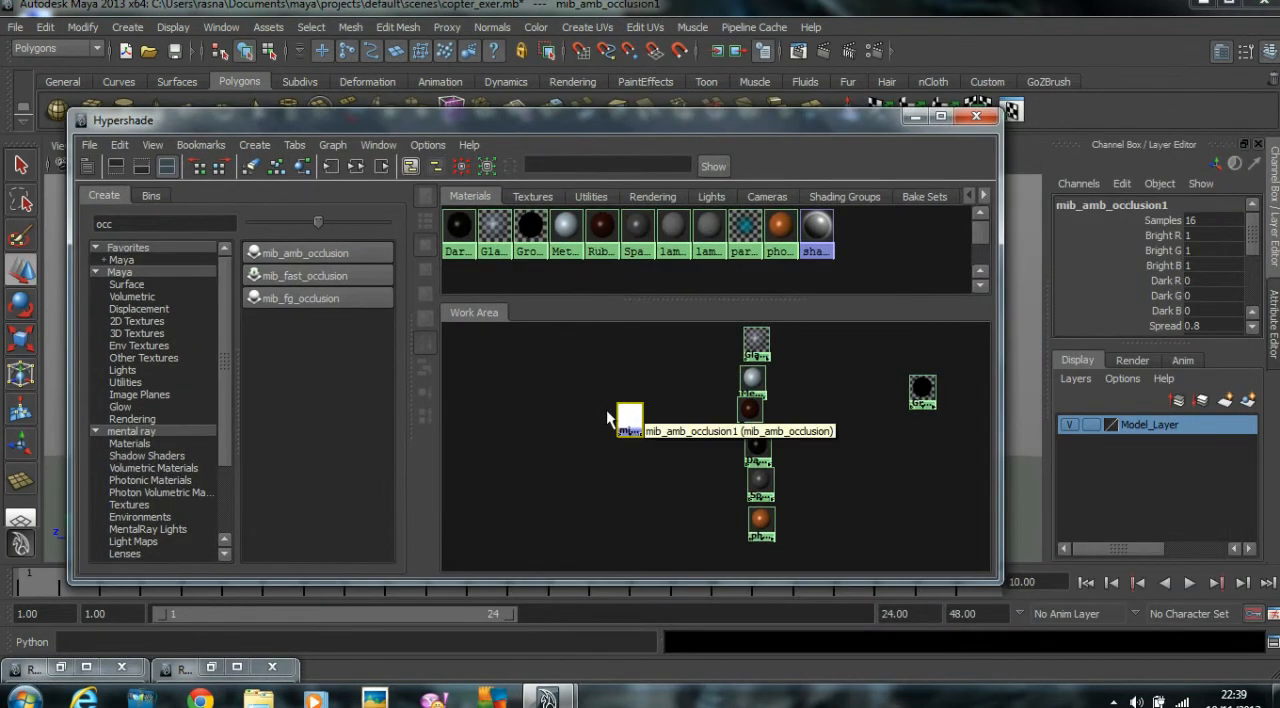
double_click(757, 342)
drag(817, 124, 612, 117)
scroll(1025, 423, up, 3)
scroll(1009, 437, down, 1)
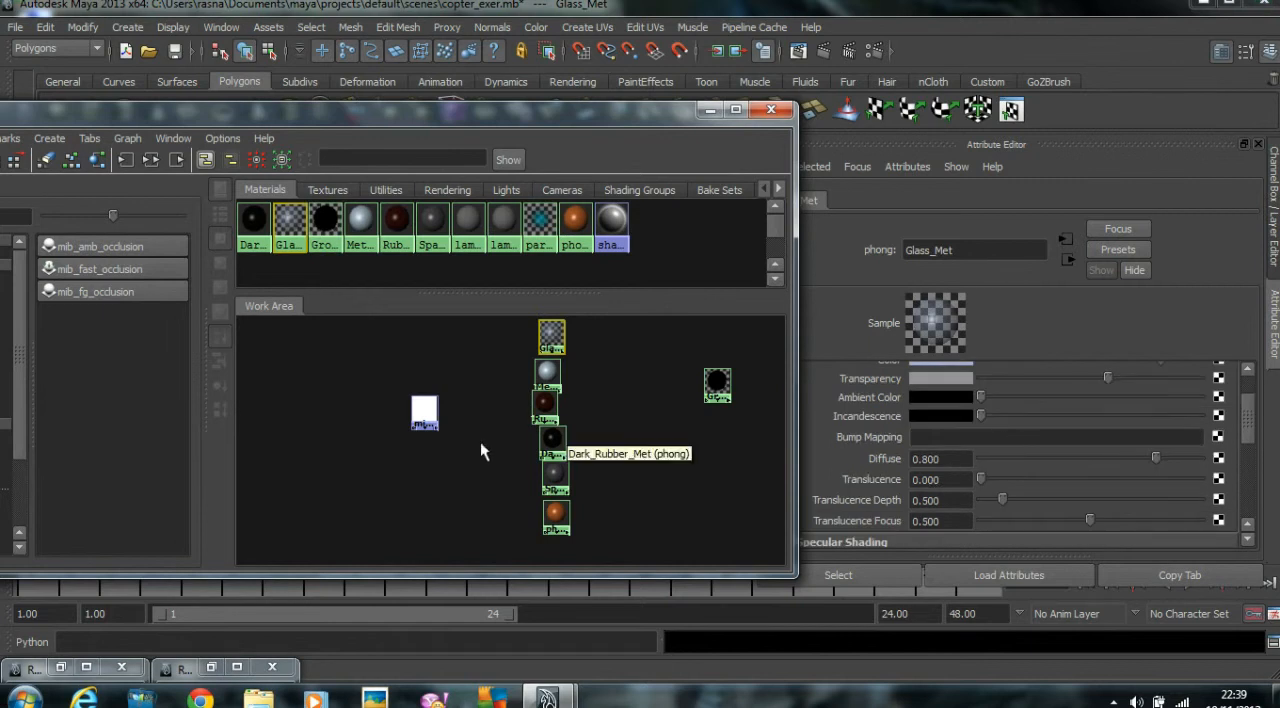
Connect the ambient occlusion node's outValueG to the diffuse attribute of Glass_Met.
middle_drag(424, 414, 872, 454)
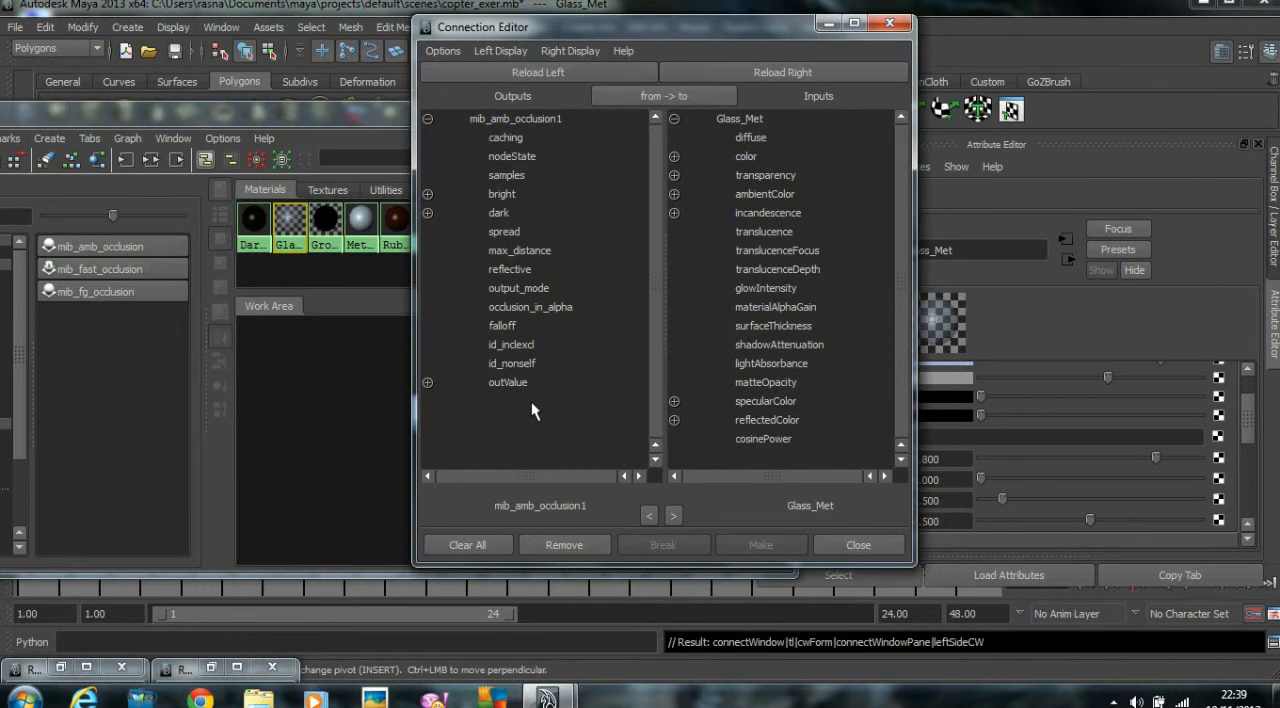
click(428, 382)
click(527, 420)
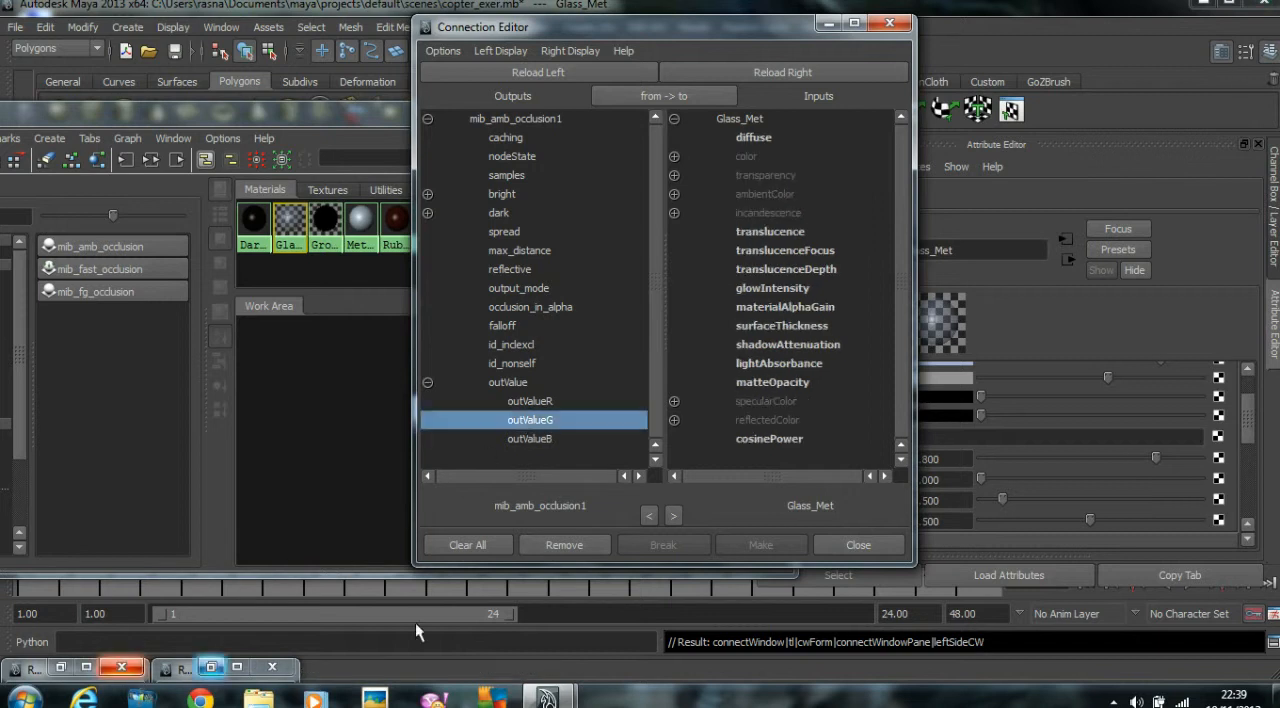
click(752, 137)
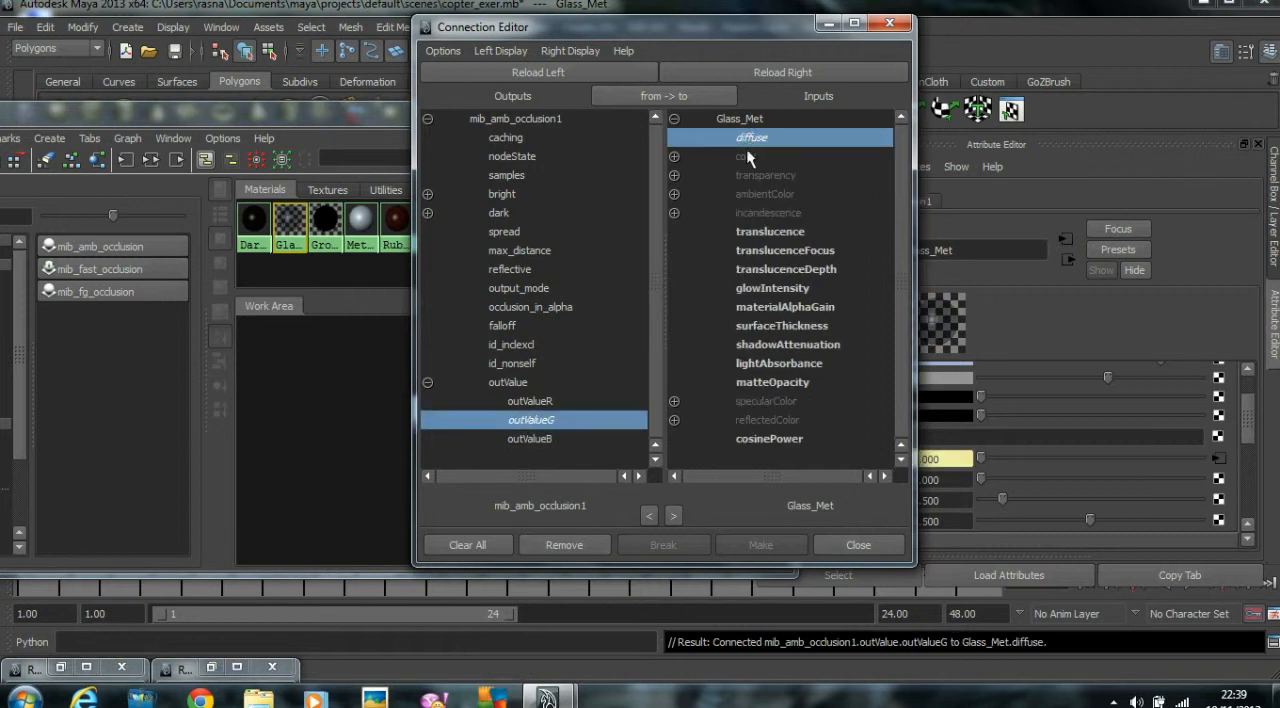
click(844, 543)
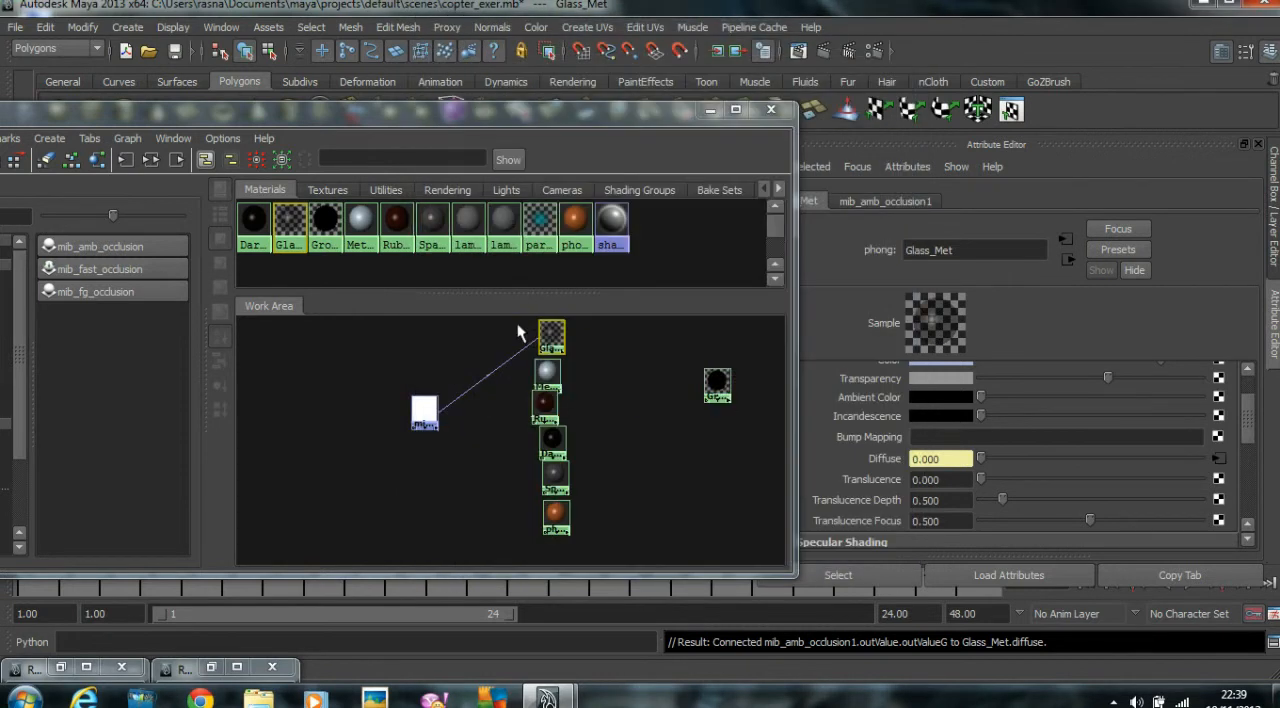
Review the last helicopter render and the render settings, minimizing both windows when done.
click(212, 669)
click(60, 667)
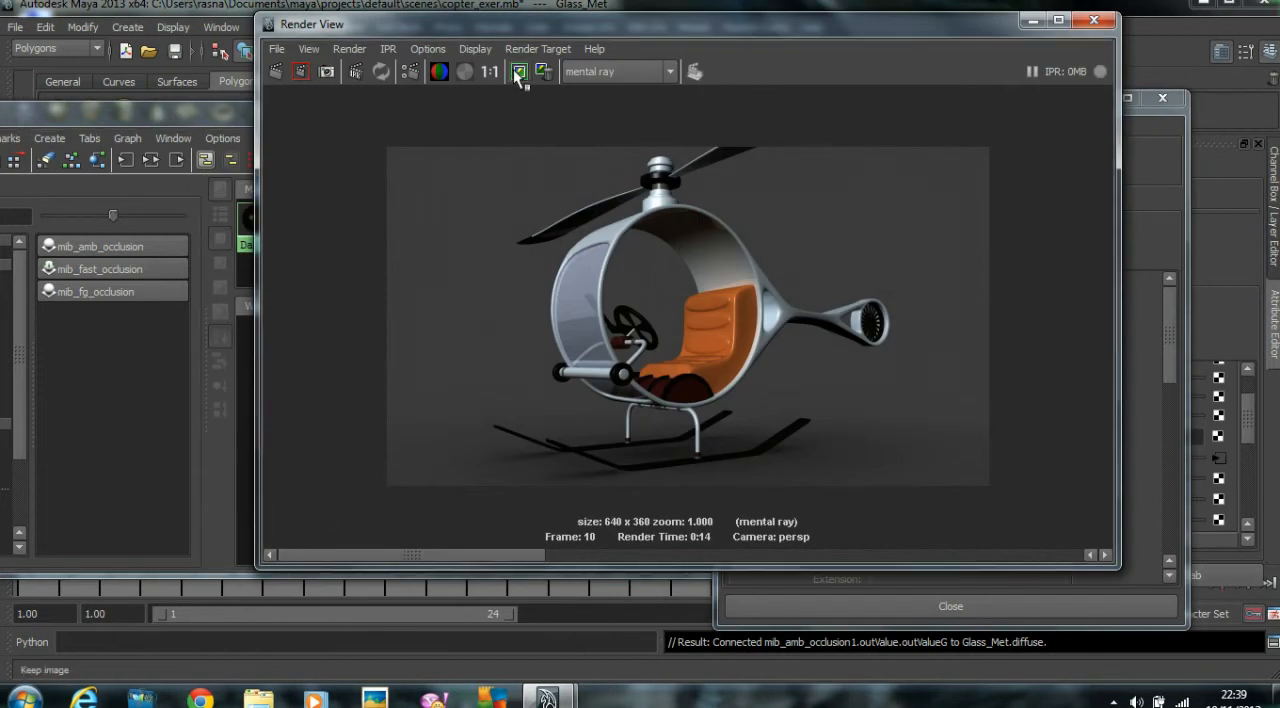
click(1150, 114)
click(1098, 99)
click(1033, 20)
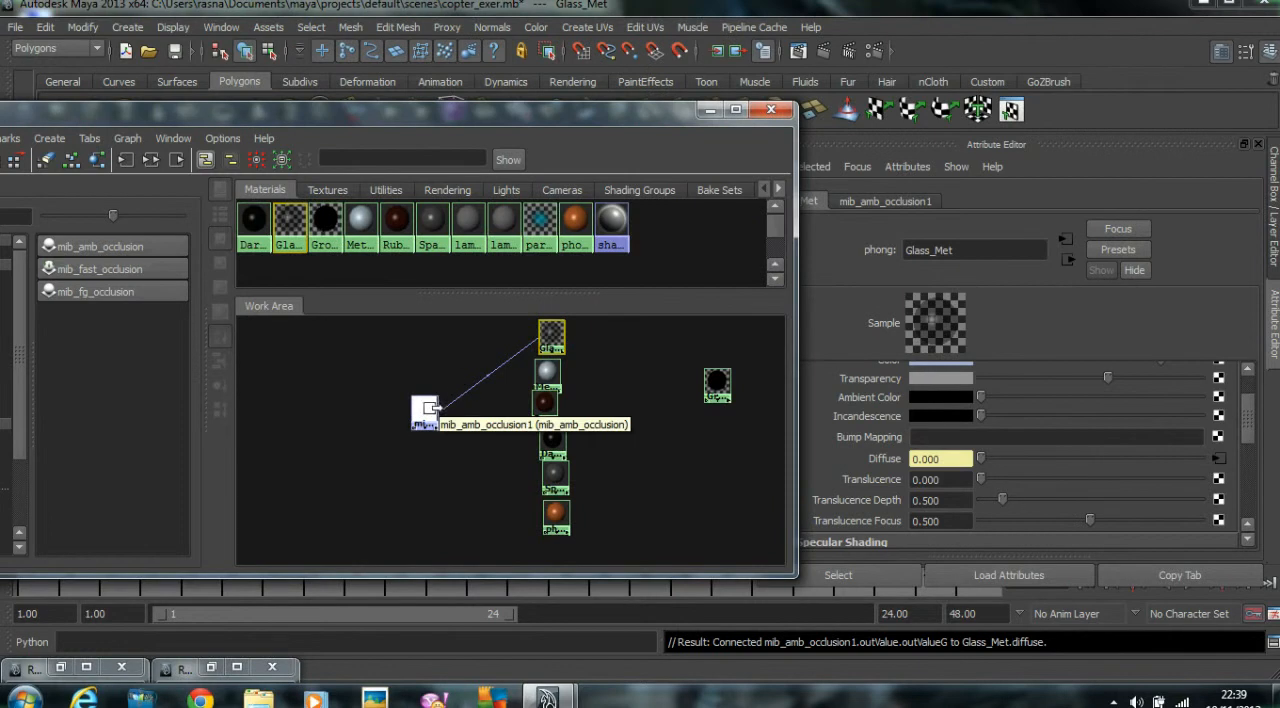
Connect the ambient occlusion node's outValueG to the diffuse attribute of Metal_met.
middle_drag(425, 412, 547, 372)
click(589, 562)
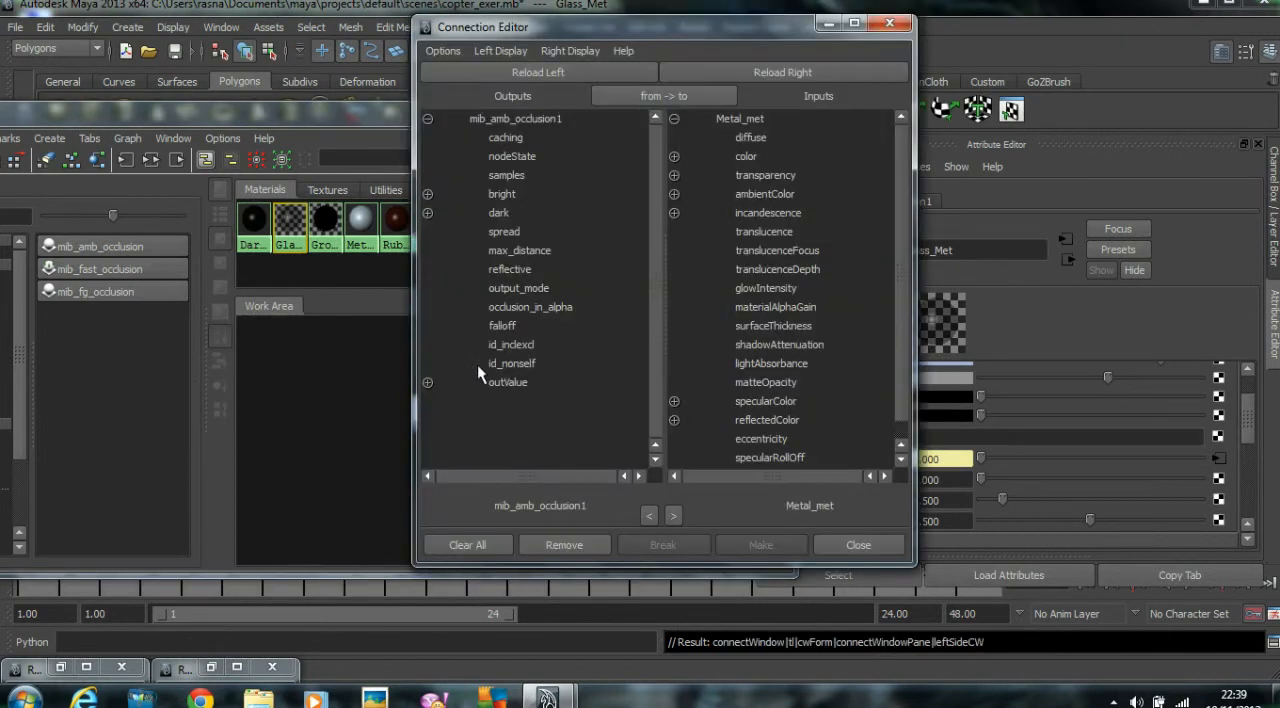
click(531, 420)
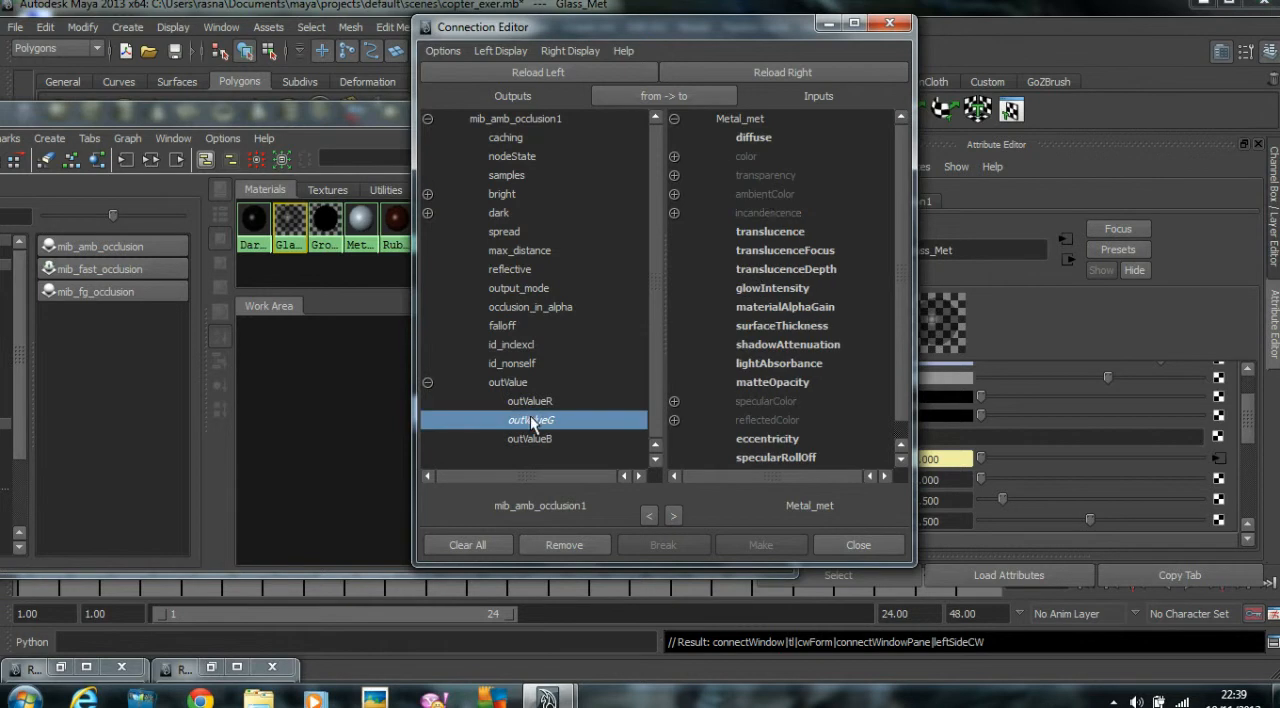
click(757, 137)
click(850, 544)
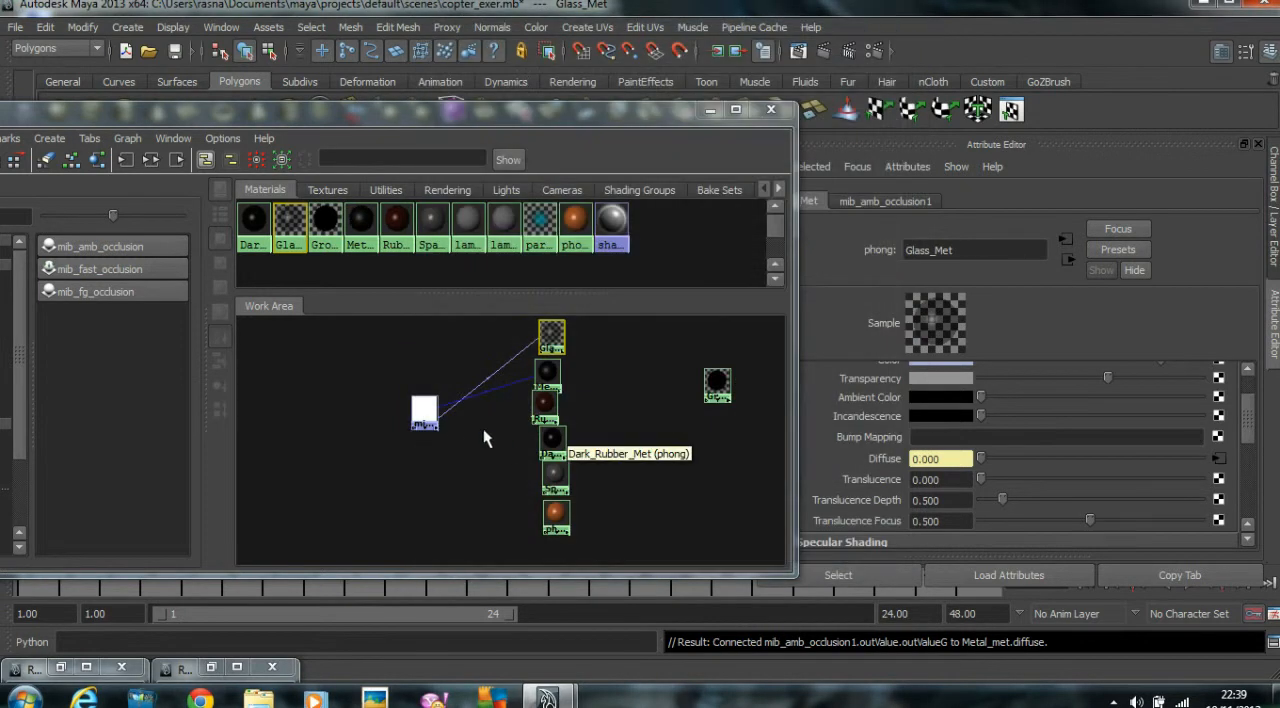
Connect the ambient occlusion node's outValueG to the diffuse attribute of Rubber_Brown_met.
middle_drag(428, 425, 547, 410)
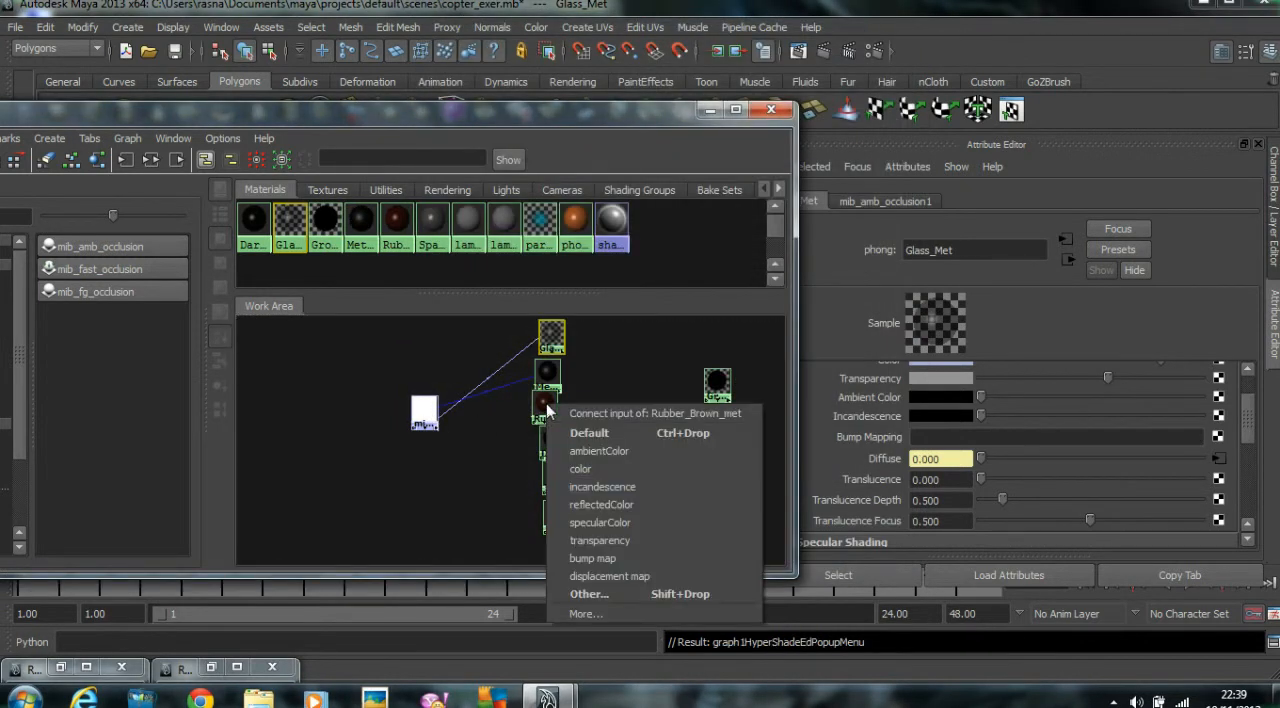
click(588, 594)
click(428, 382)
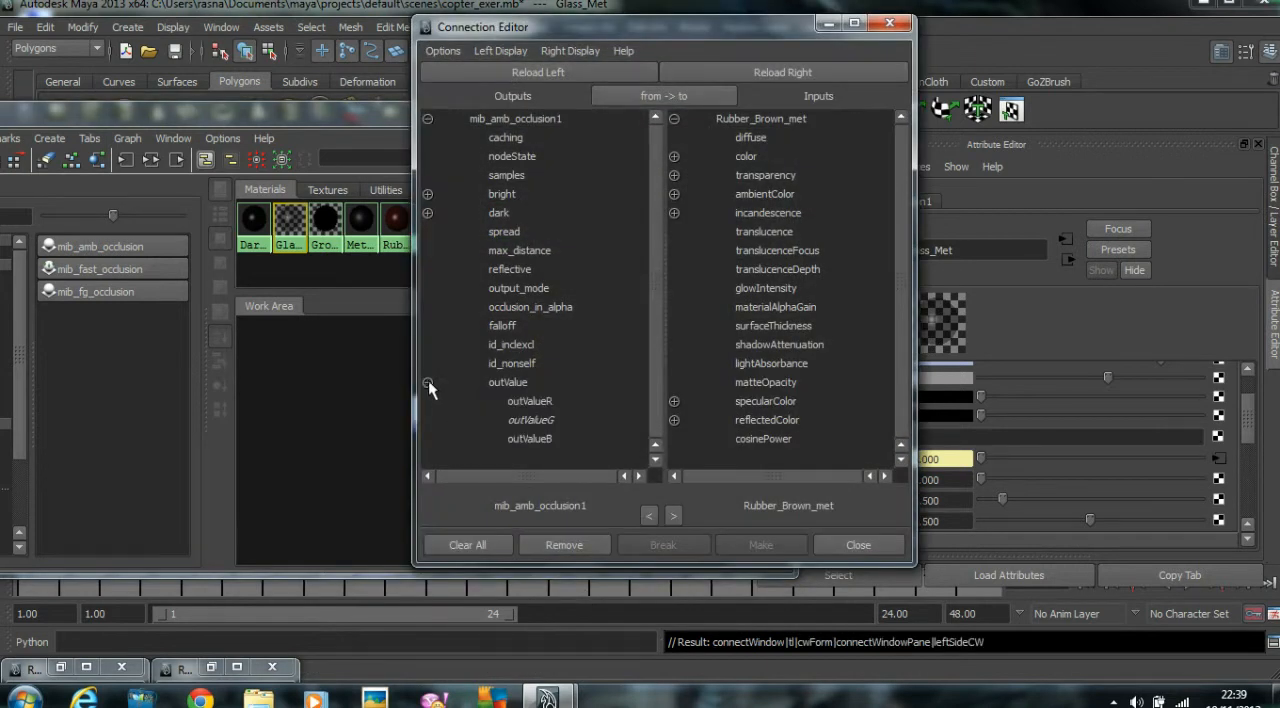
click(525, 419)
click(752, 137)
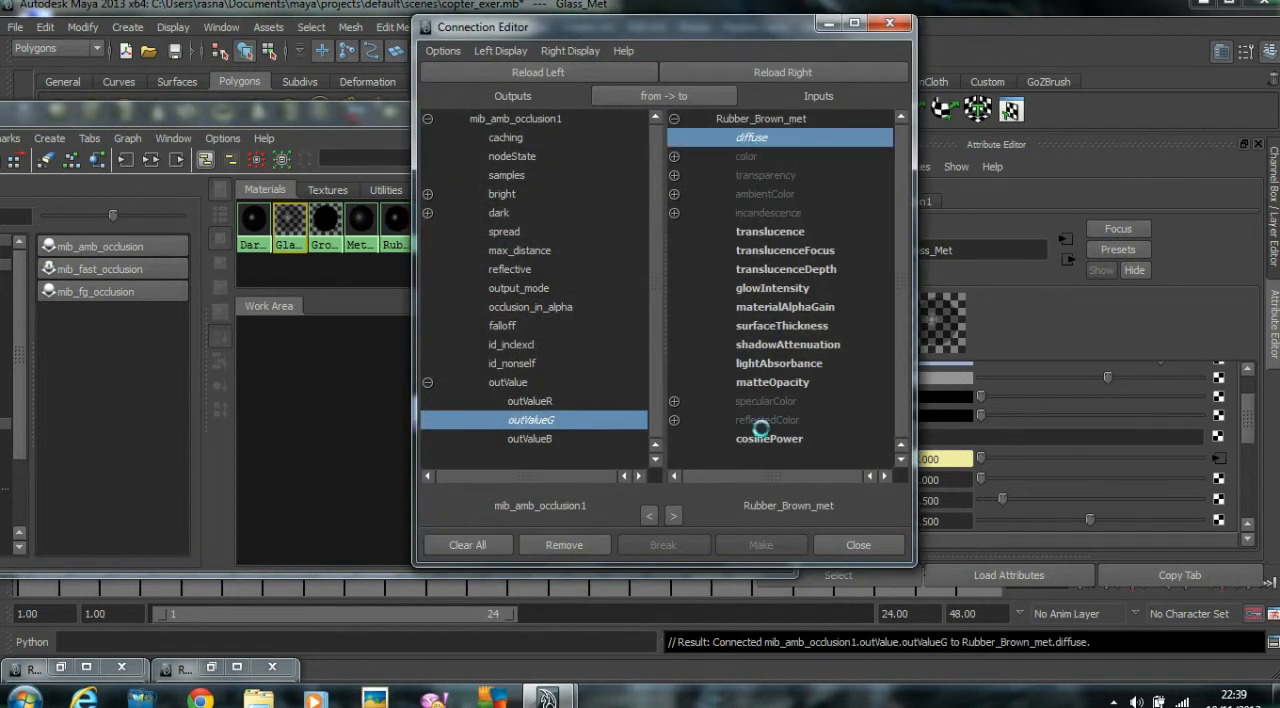
click(830, 548)
Connect the ambient occlusion node's outValueG to the diffuse attribute of Dark_Rubber_Met.
middle_drag(425, 405, 564, 448)
click(590, 650)
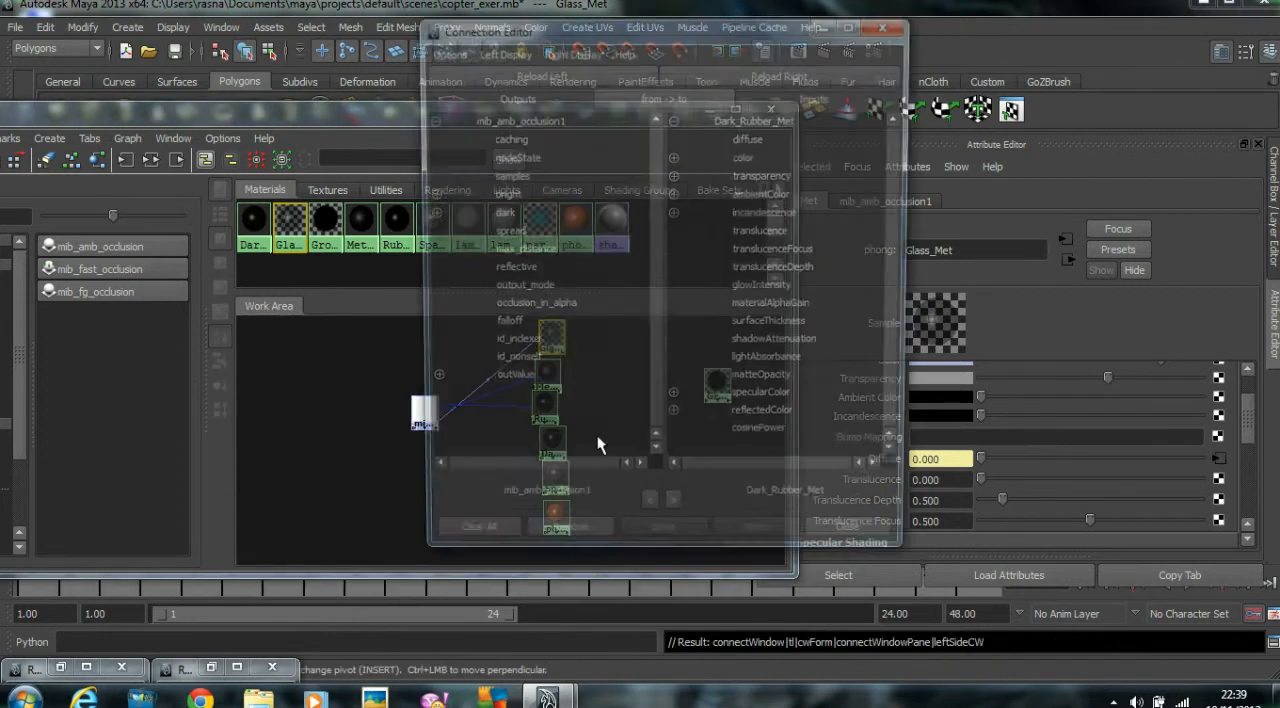
click(428, 383)
click(533, 419)
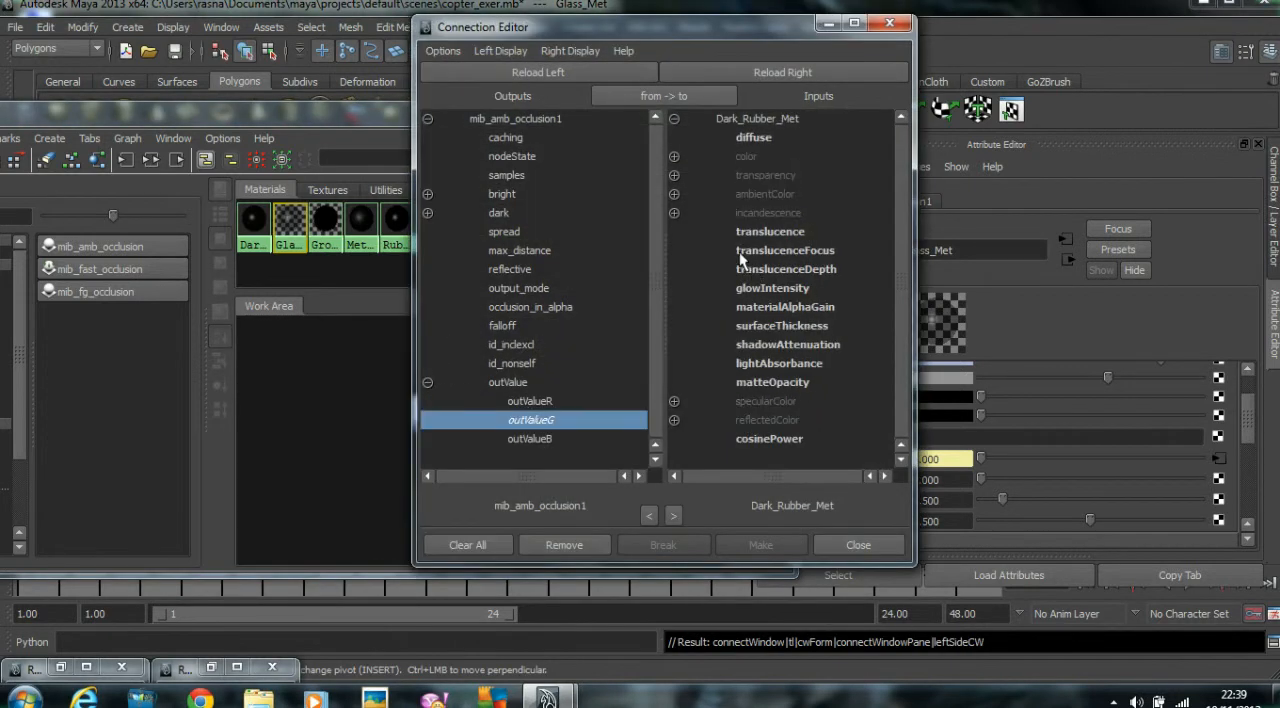
click(754, 138)
click(850, 545)
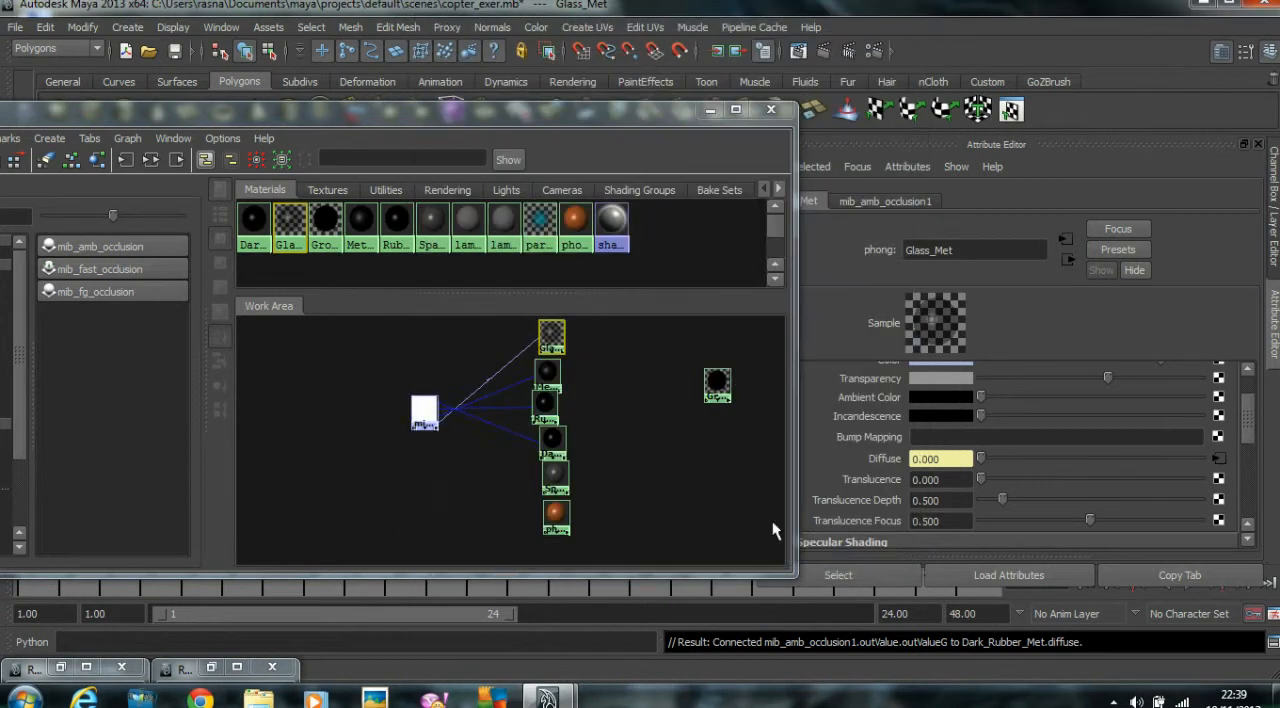
Connect the ambient occlusion node's outValueG to the diffuse attribute of Spare_Rubber_Met.
middle_drag(458, 463, 552, 477)
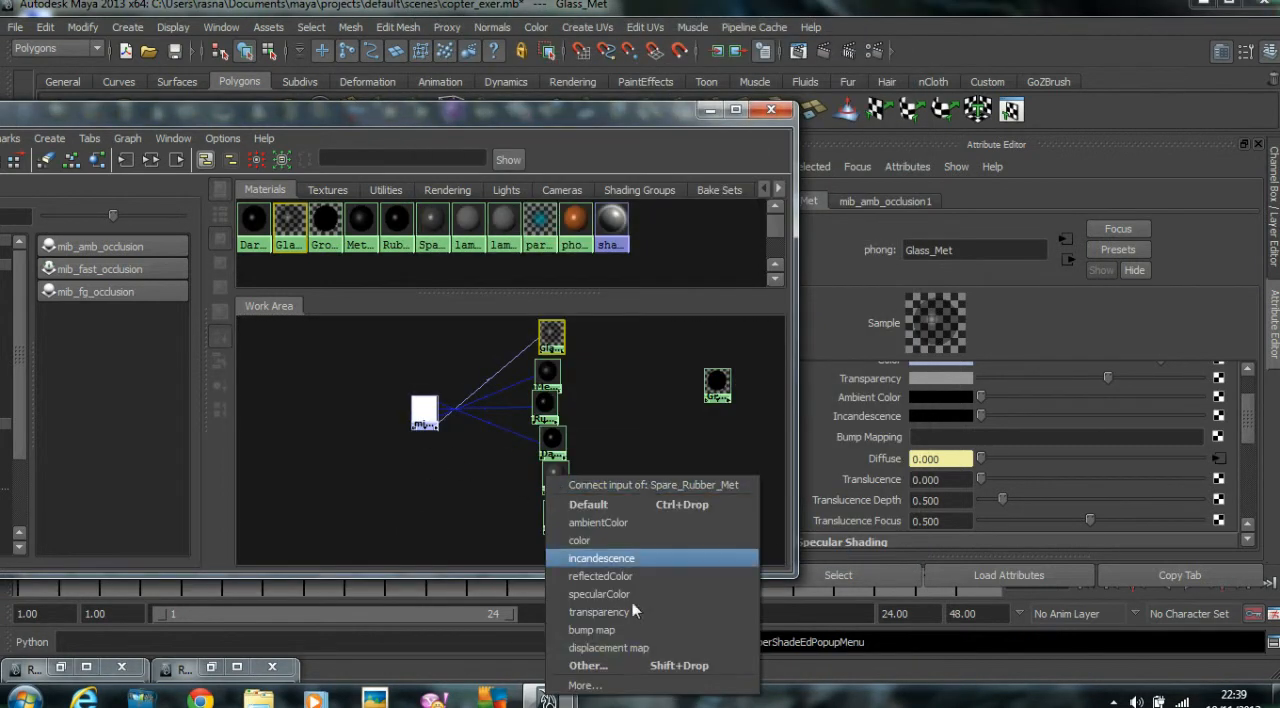
click(590, 665)
click(428, 383)
click(530, 420)
click(805, 139)
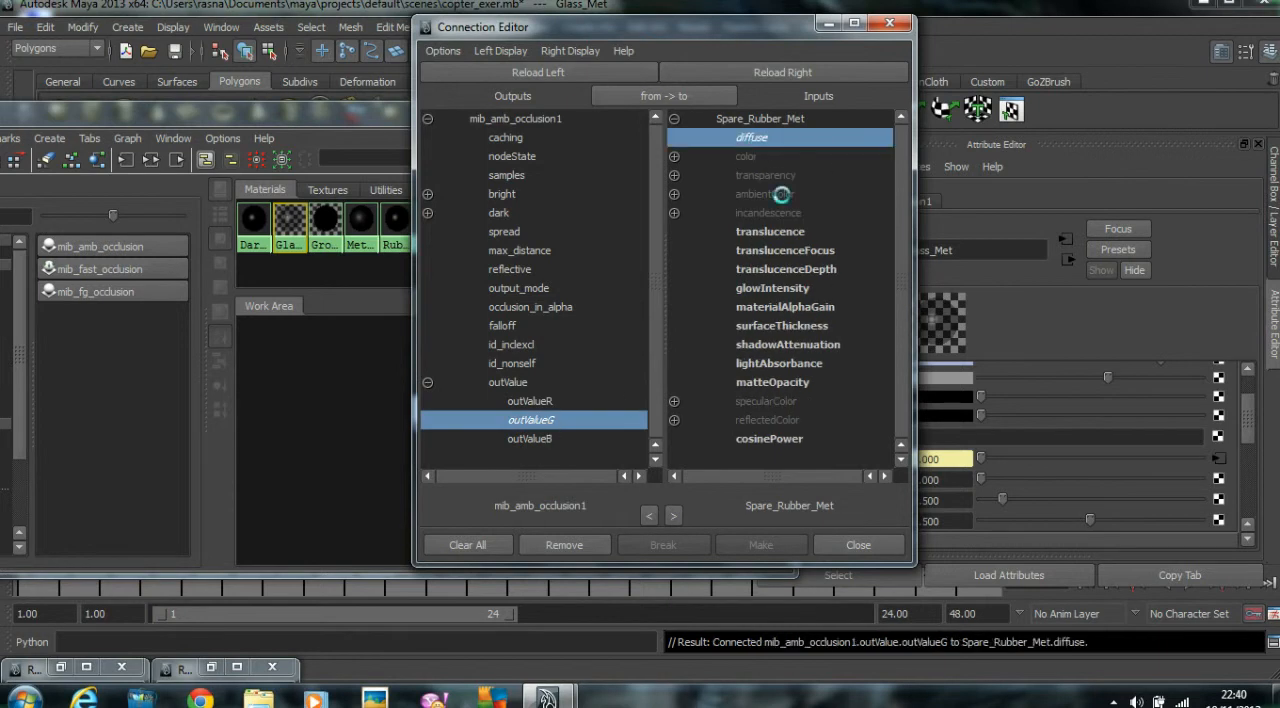
click(849, 540)
Connect the ambient occlusion node's outValueG to the diffuse attribute of phong4.
middle_drag(424, 418, 559, 535)
click(604, 487)
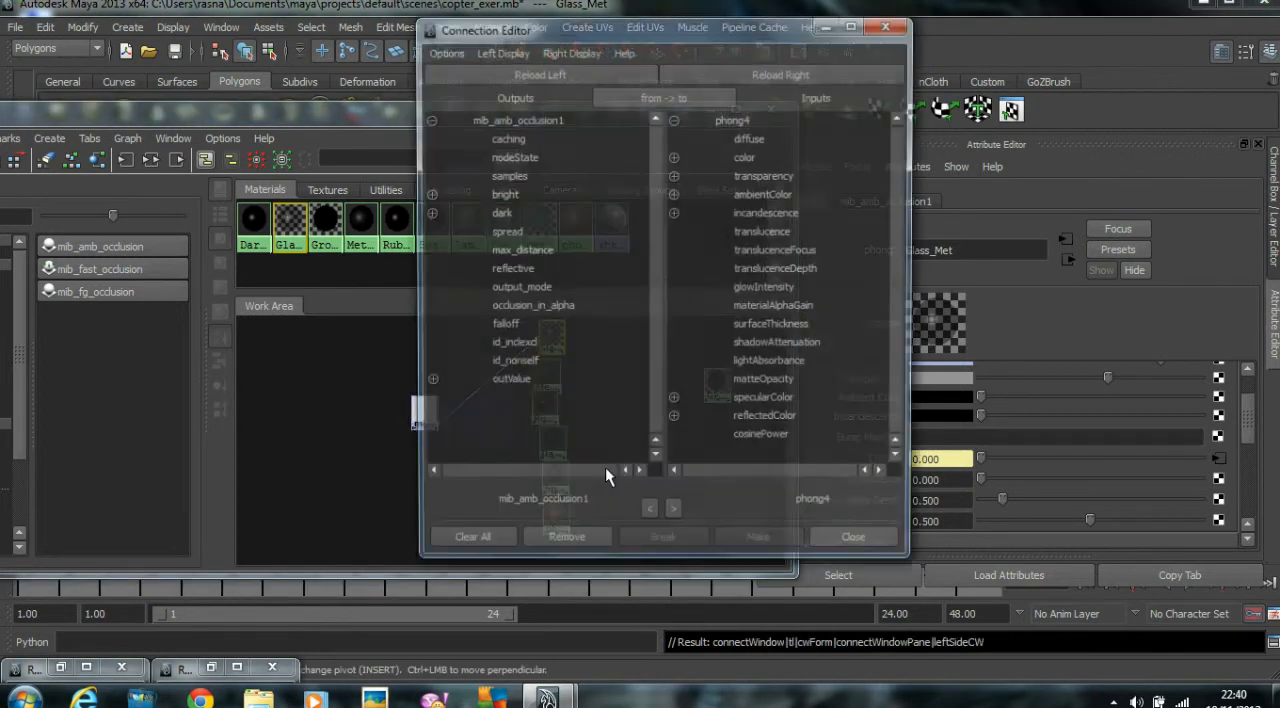
click(533, 420)
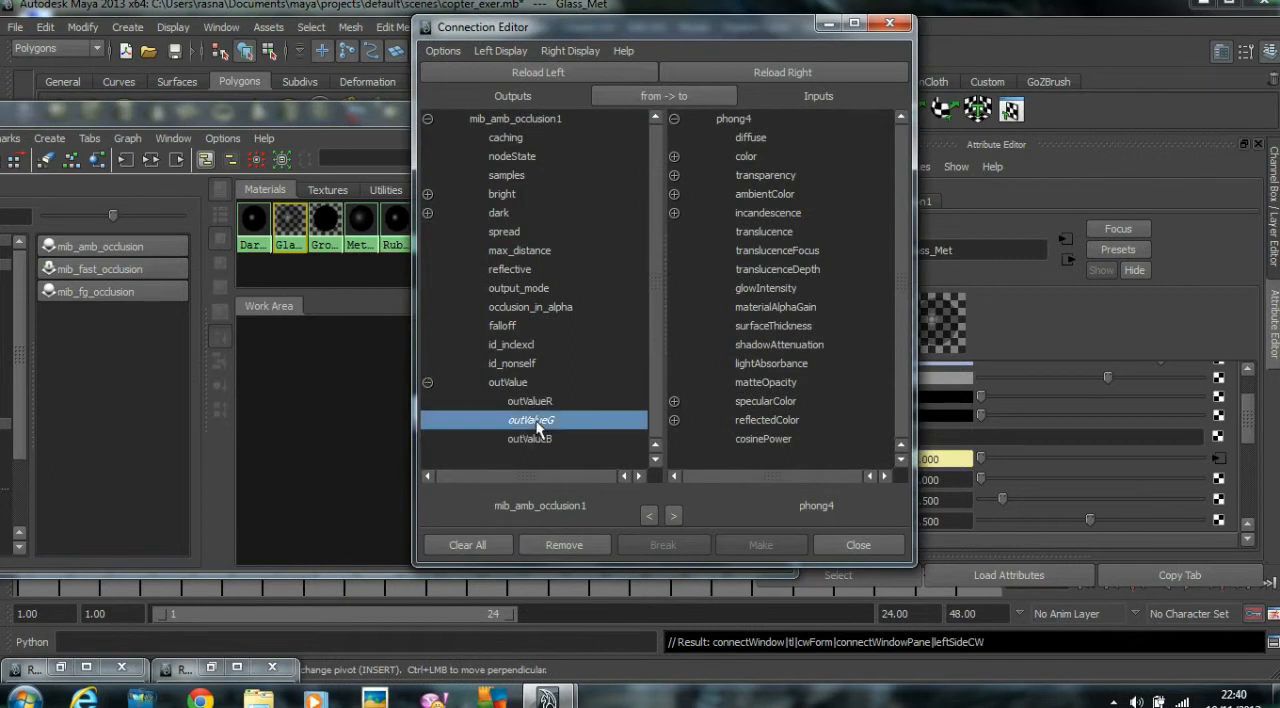
click(743, 139)
click(859, 545)
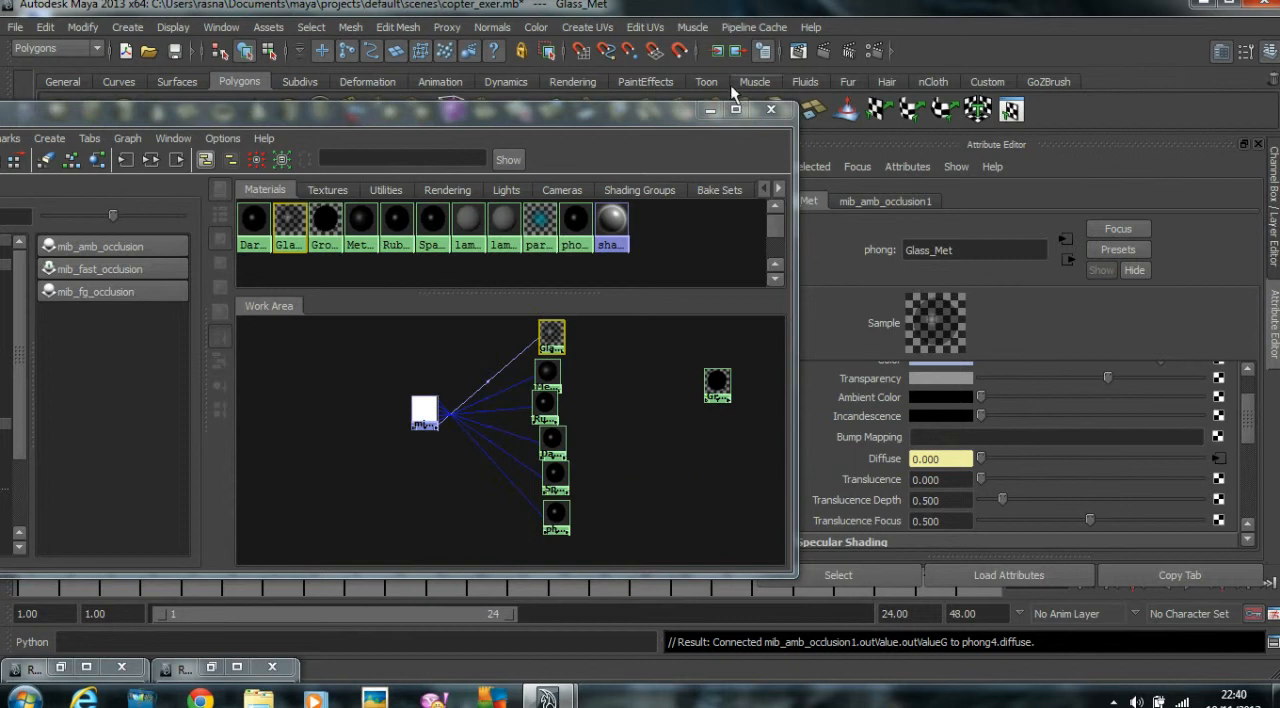
Render the helicopter again with mental ray and compare the new image with the stored renders.
click(710, 110)
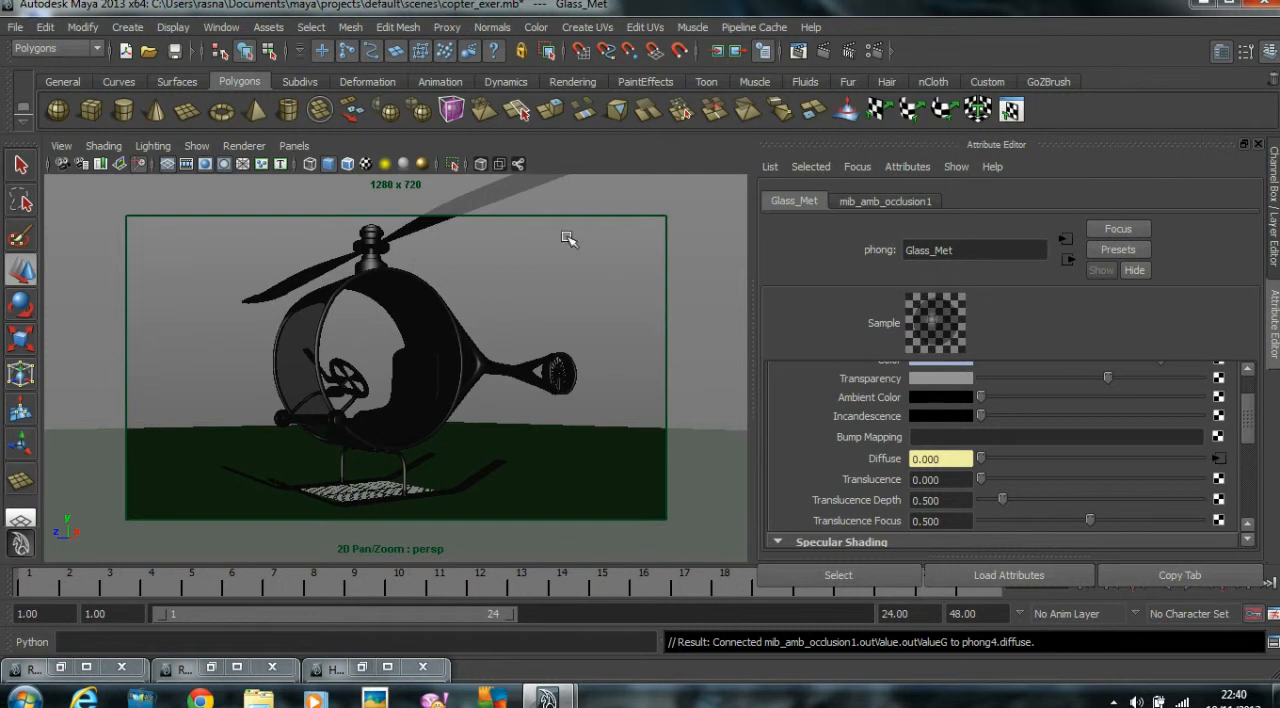
click(62, 669)
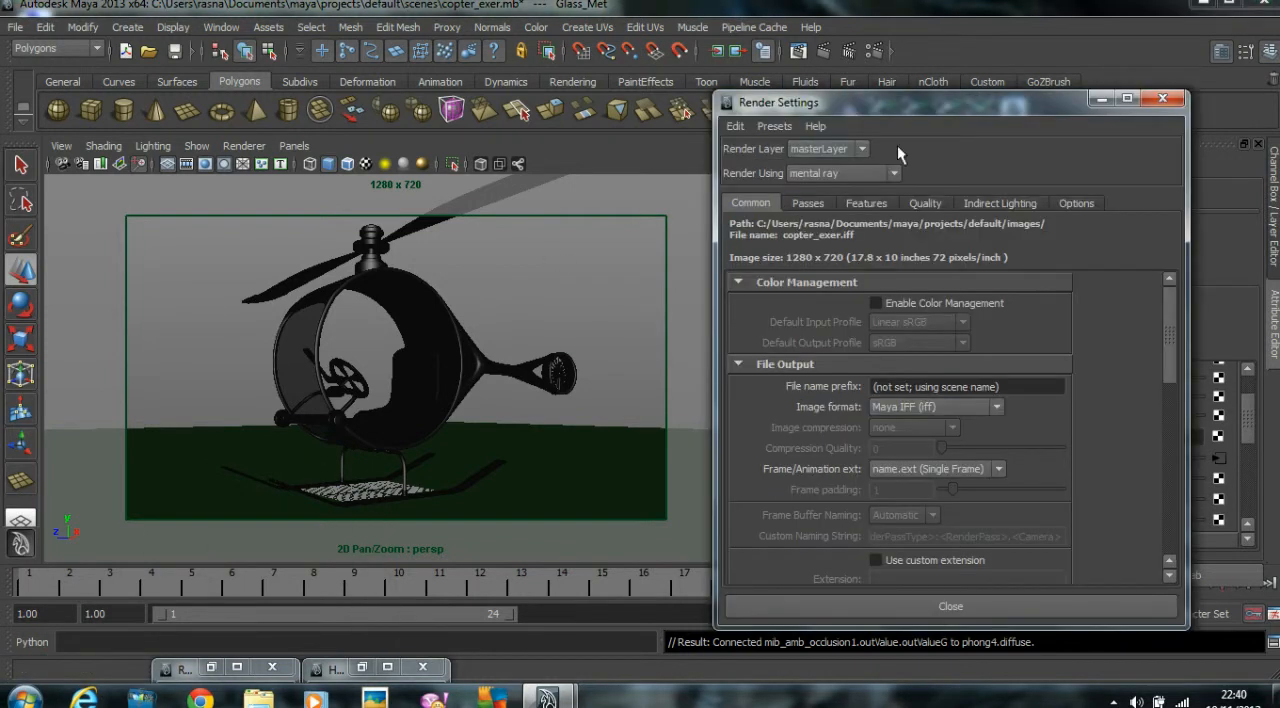
click(1101, 100)
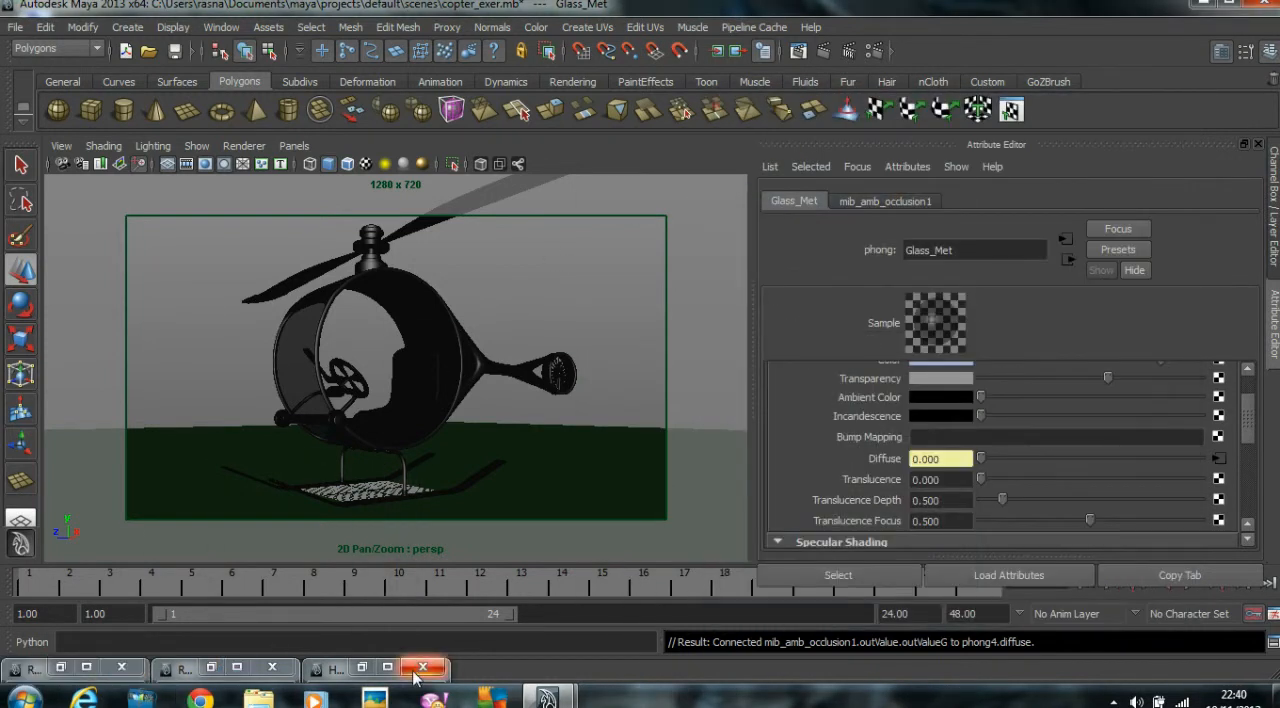
click(226, 672)
drag(946, 8, 615, 22)
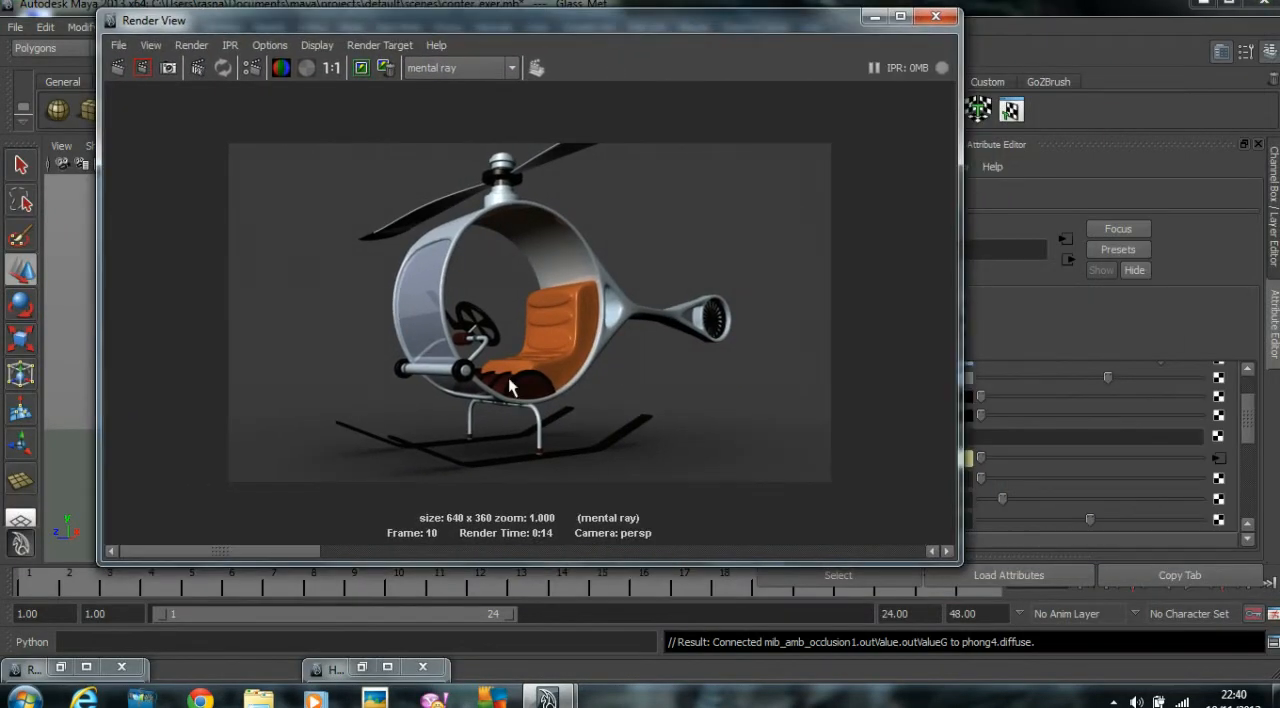
click(117, 67)
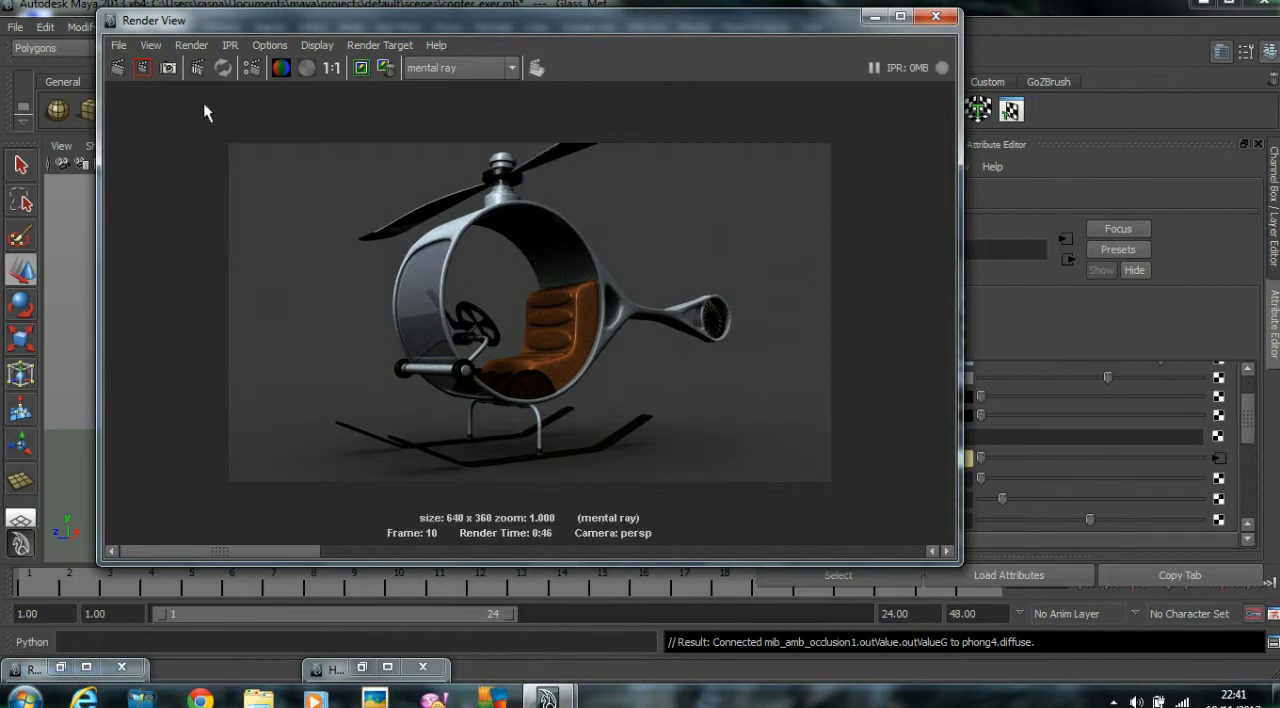
drag(221, 550, 454, 551)
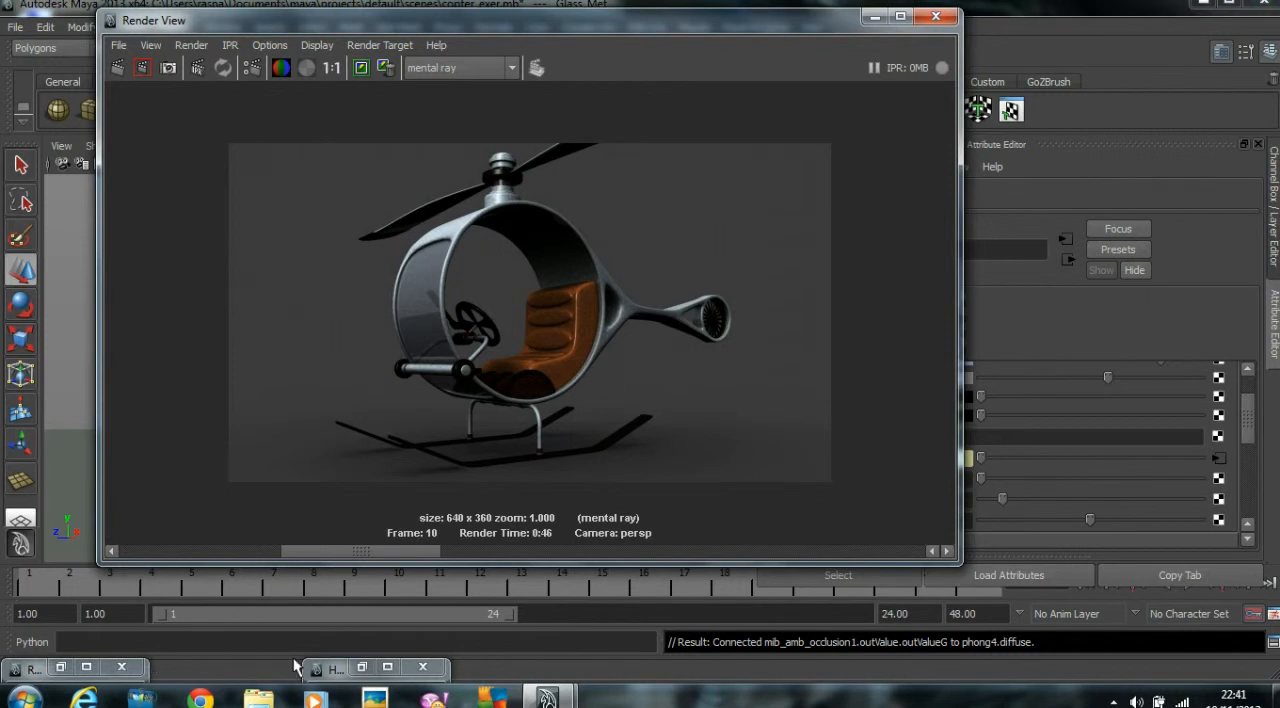
Set the mib_amb_occlusion1 node's samples to 64 and its max distance to 5.
click(362, 669)
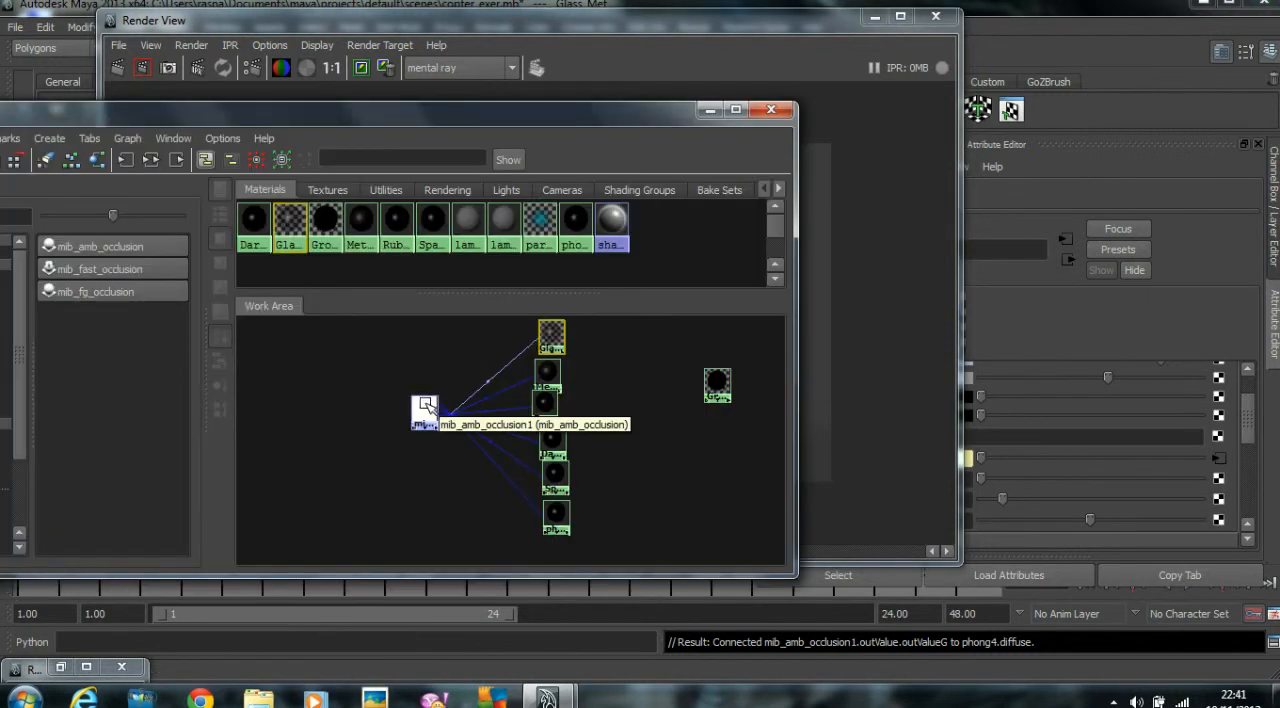
click(428, 408)
click(710, 109)
drag(667, 26, 538, 27)
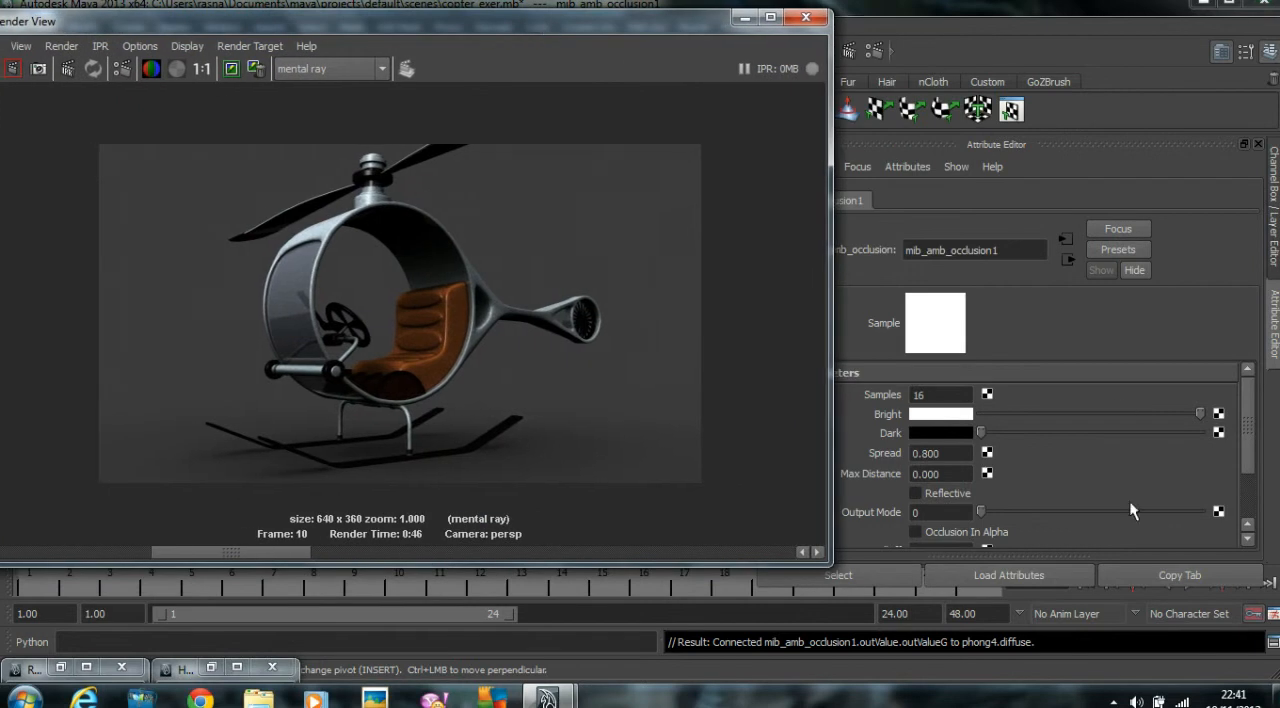
double_click(933, 396)
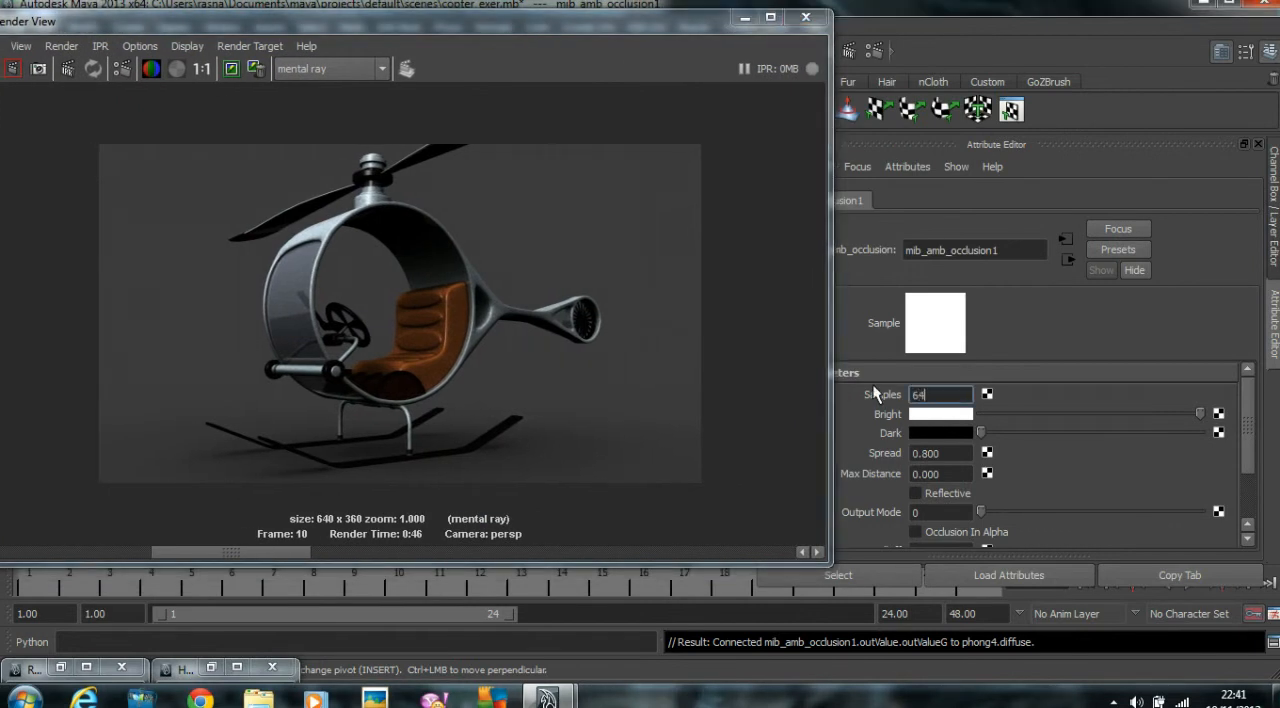
key(Return)
drag(823, 559, 697, 560)
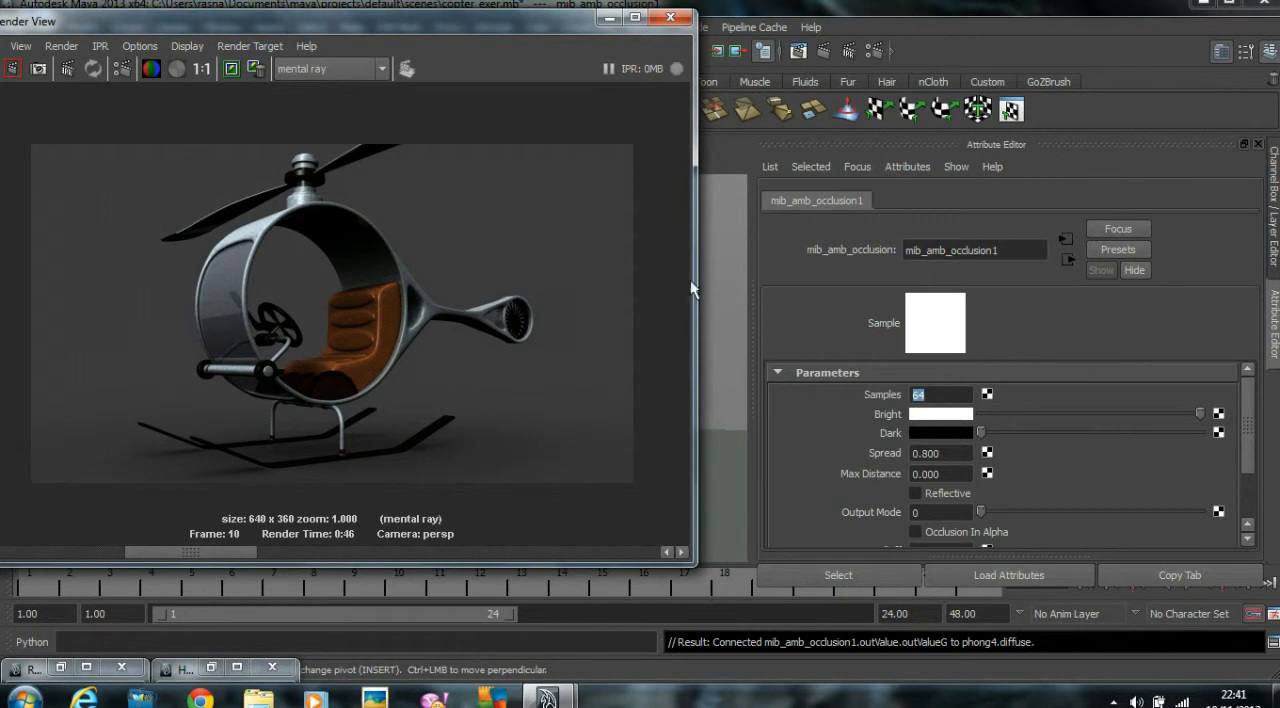
click(947, 474)
text(5.000)
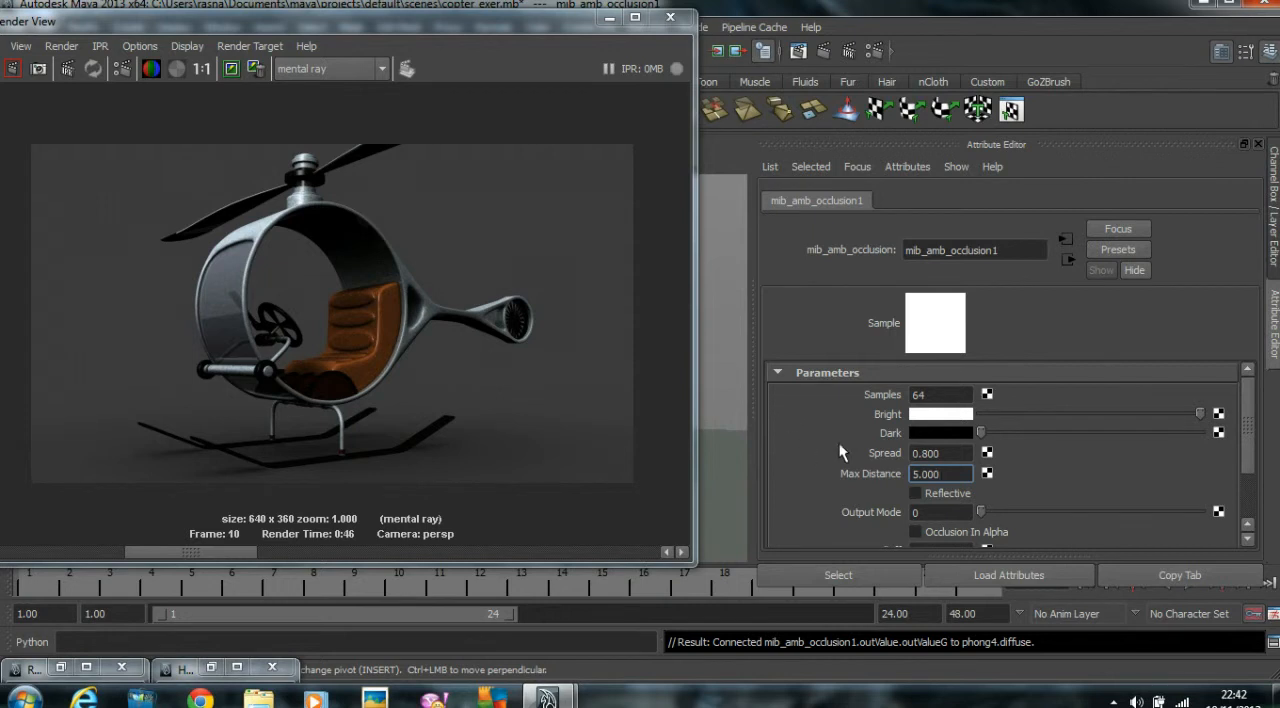
Re-render the helicopter frame with the updated ambient occlusion settings.
drag(954, 455, 889, 446)
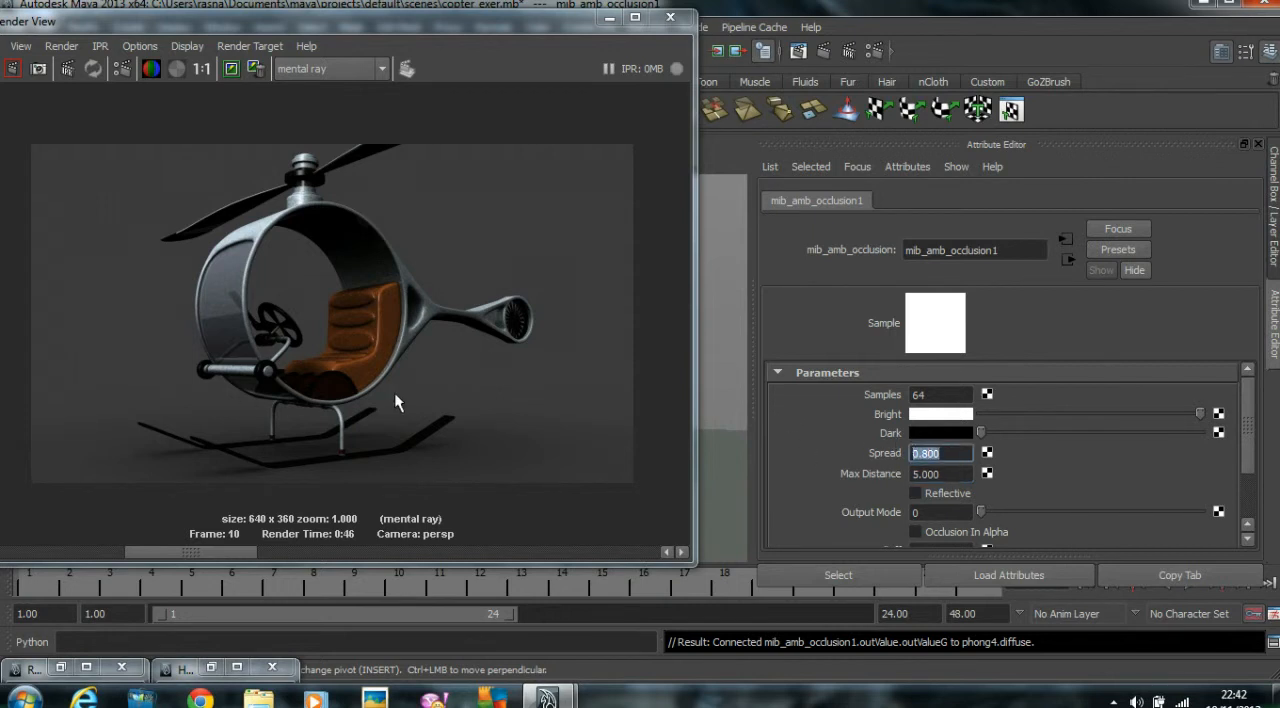
drag(353, 22, 521, 24)
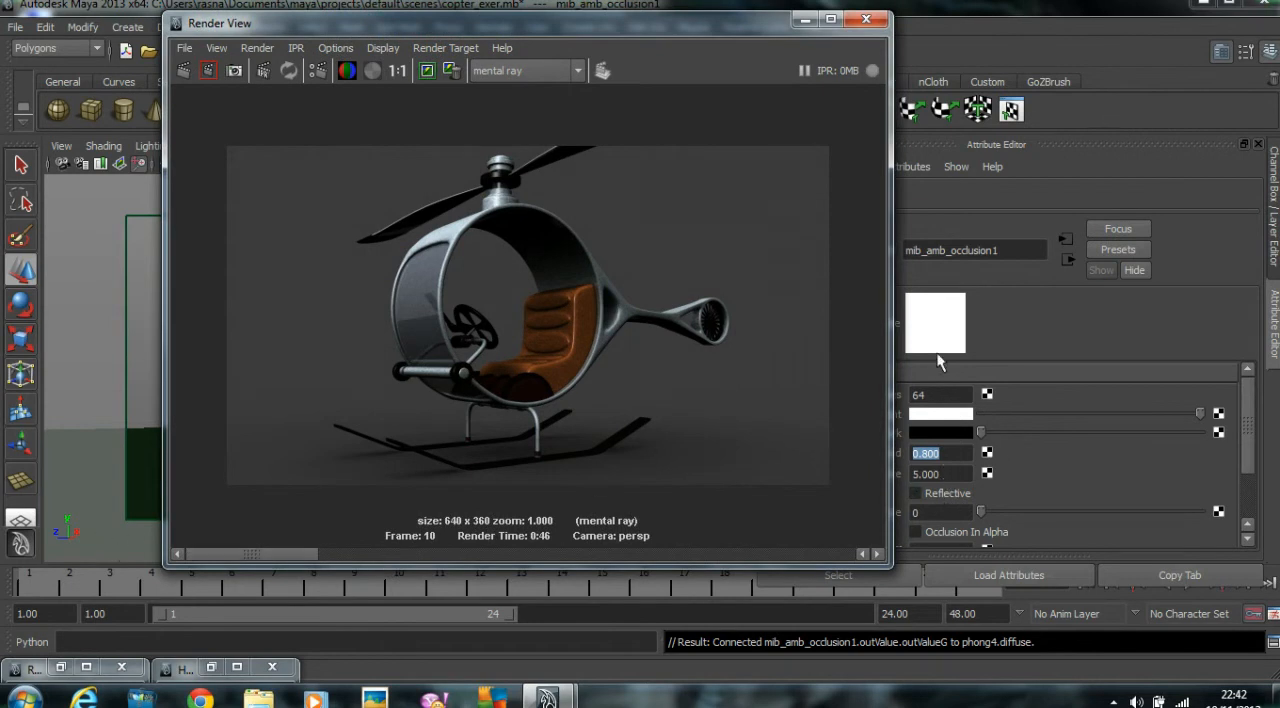
click(186, 70)
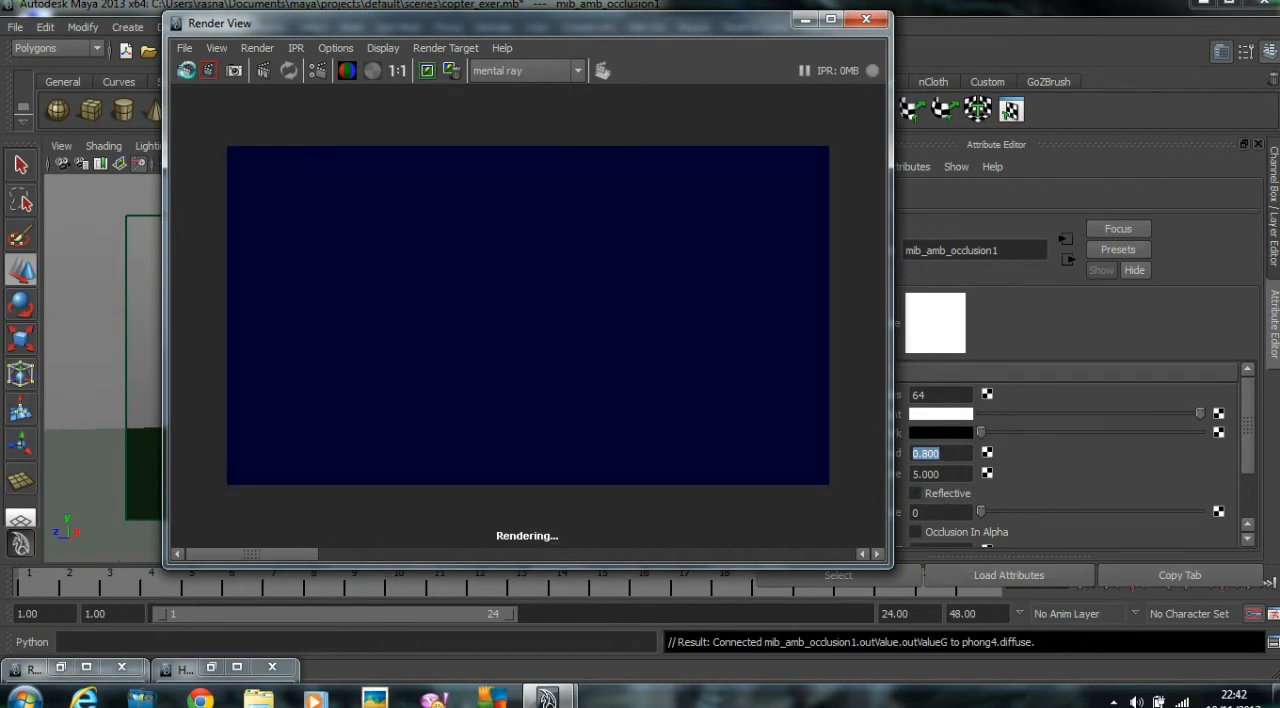
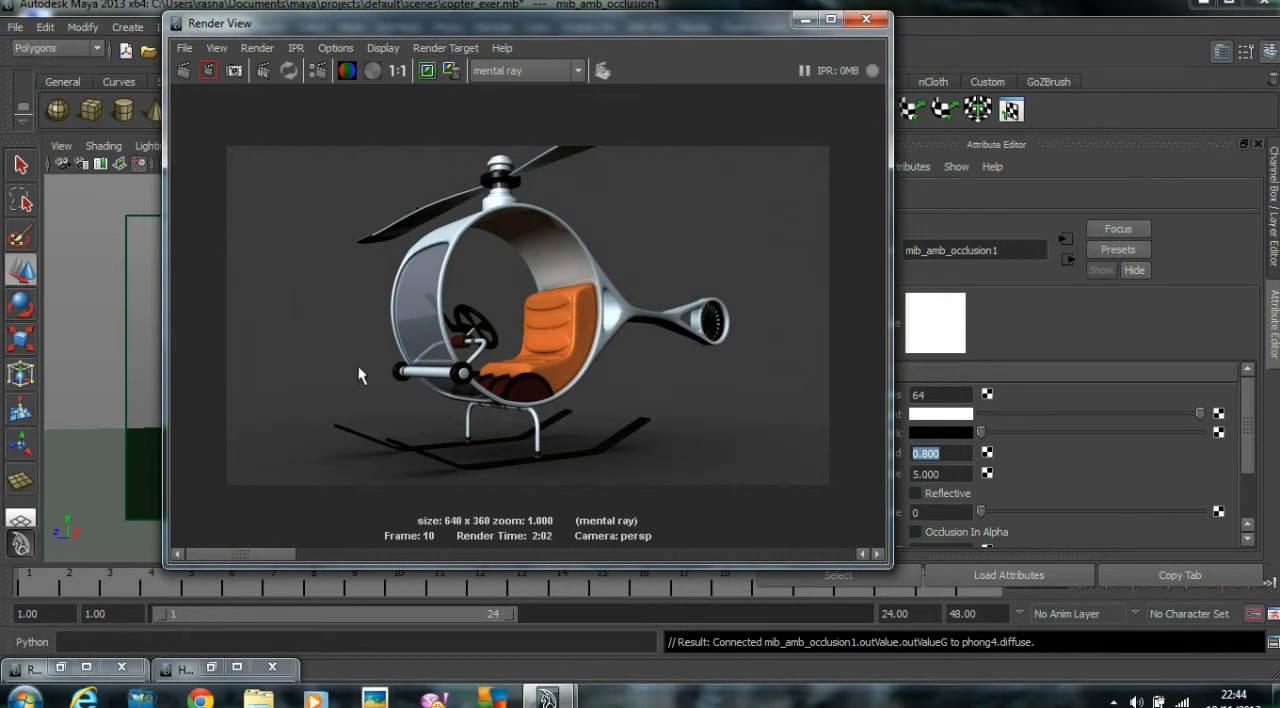
Compare the latest helicopter render with the earlier stored renders.
drag(264, 555, 396, 547)
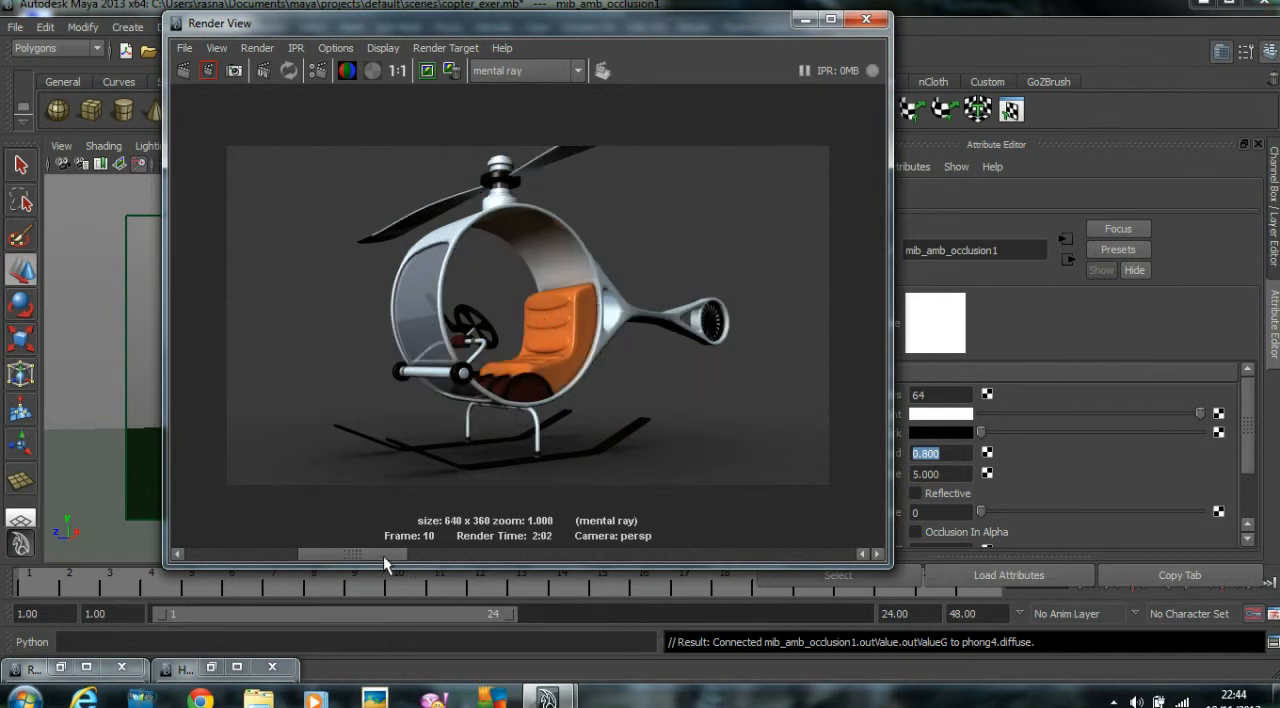
drag(413, 556, 494, 560)
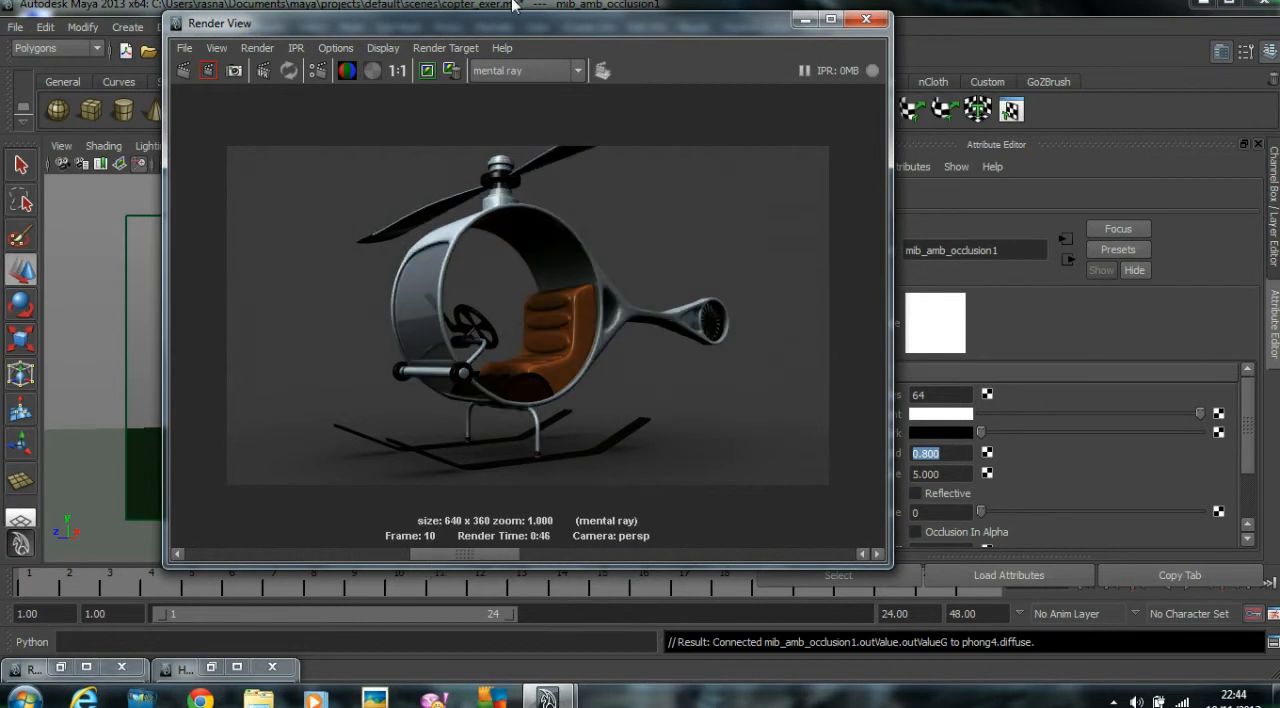
click(452, 70)
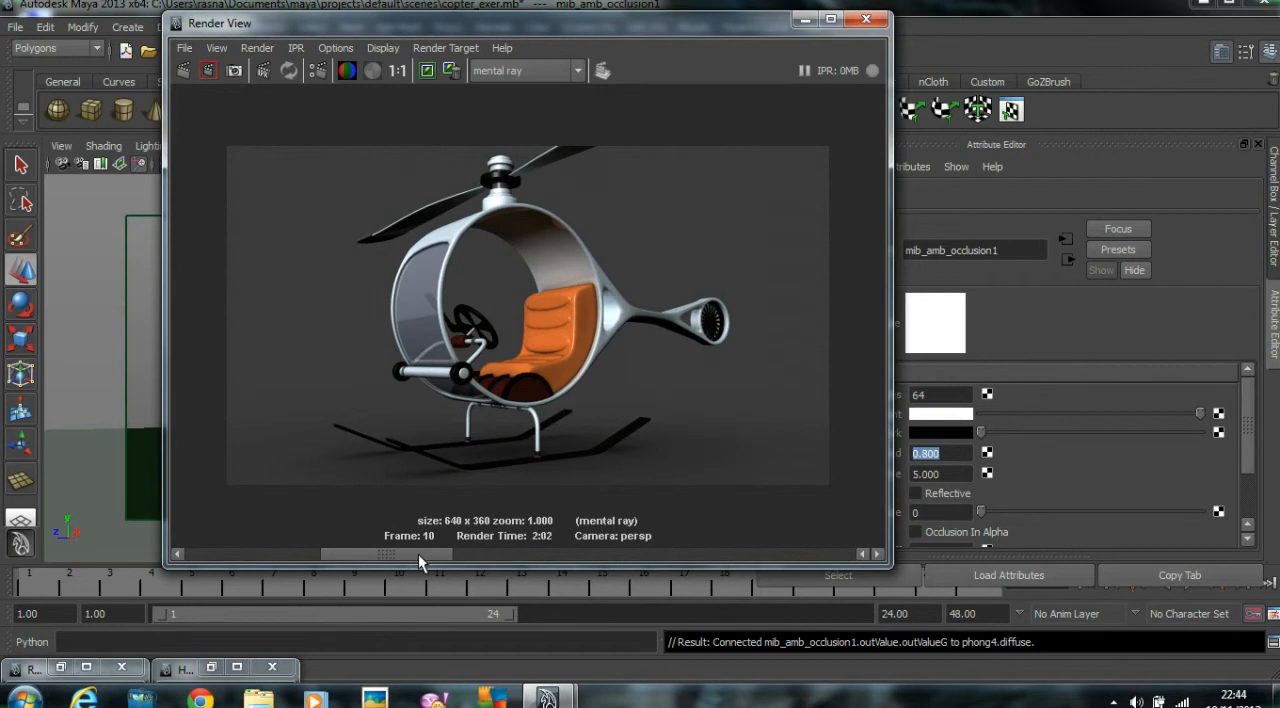
drag(417, 554, 554, 562)
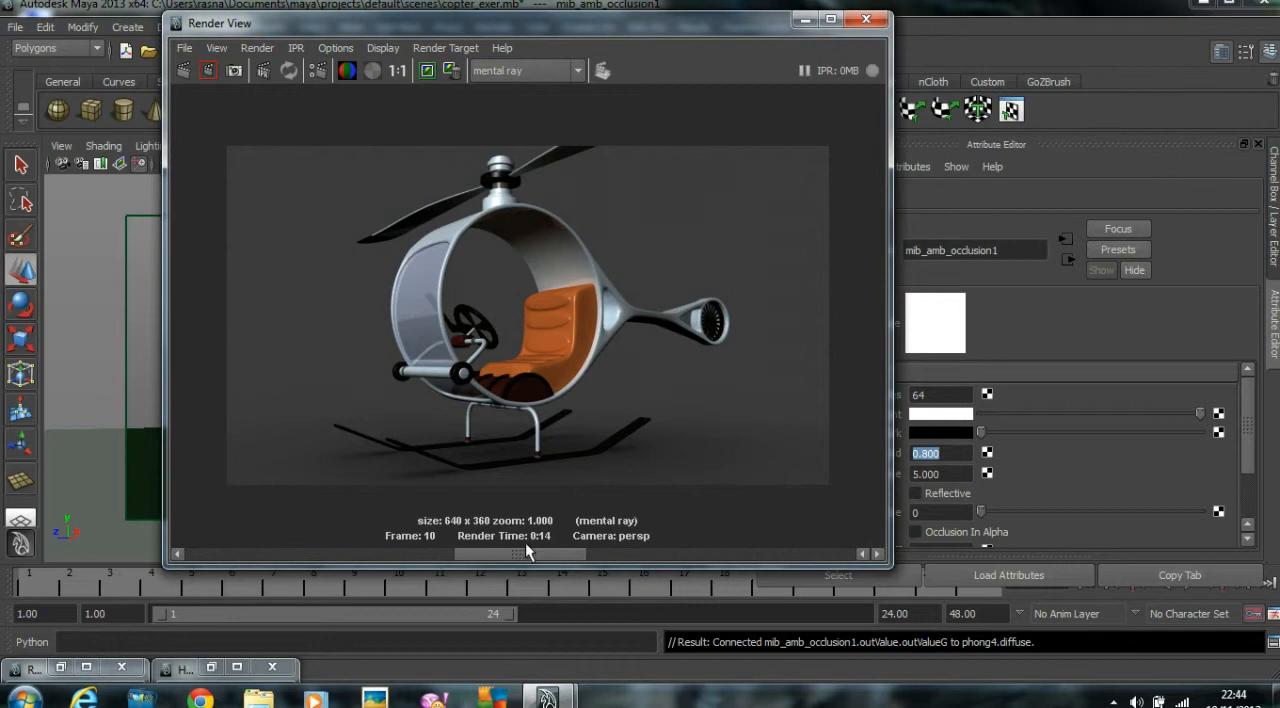
drag(529, 552, 448, 558)
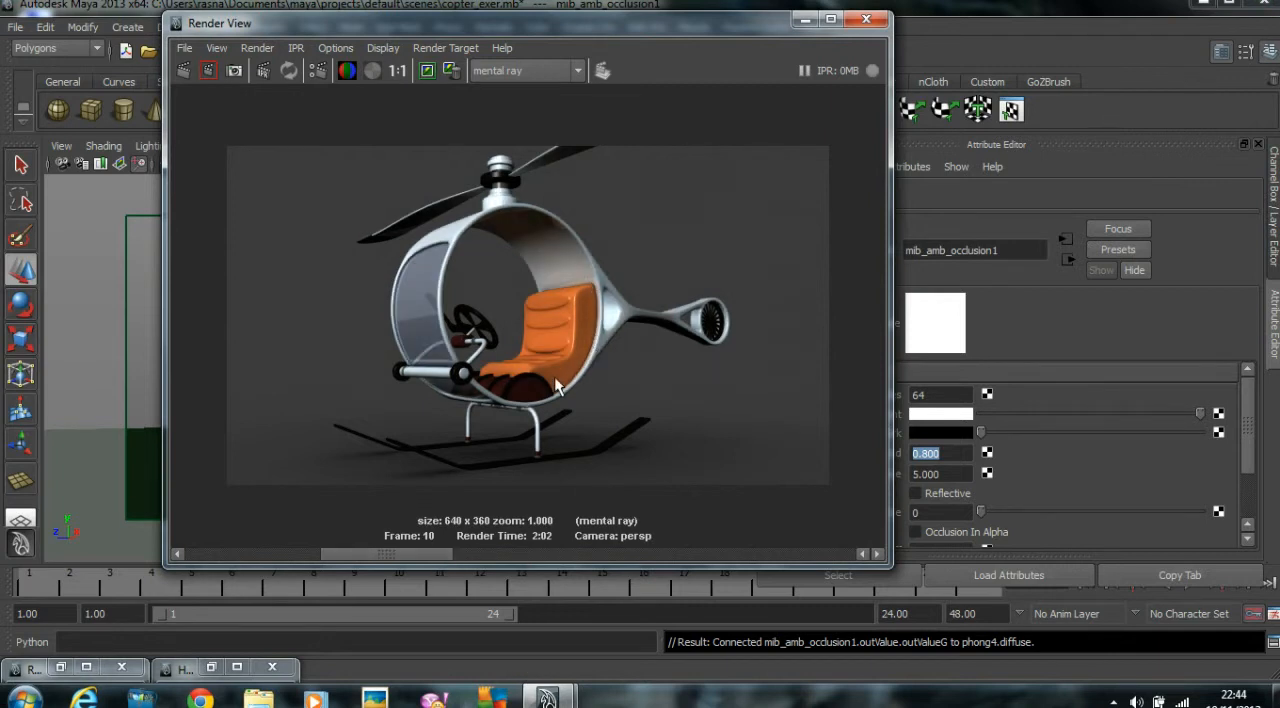
mouse_move(437, 554)
mouse_down()
mouse_move(523, 551)
mouse_move(457, 552)
mouse_up()
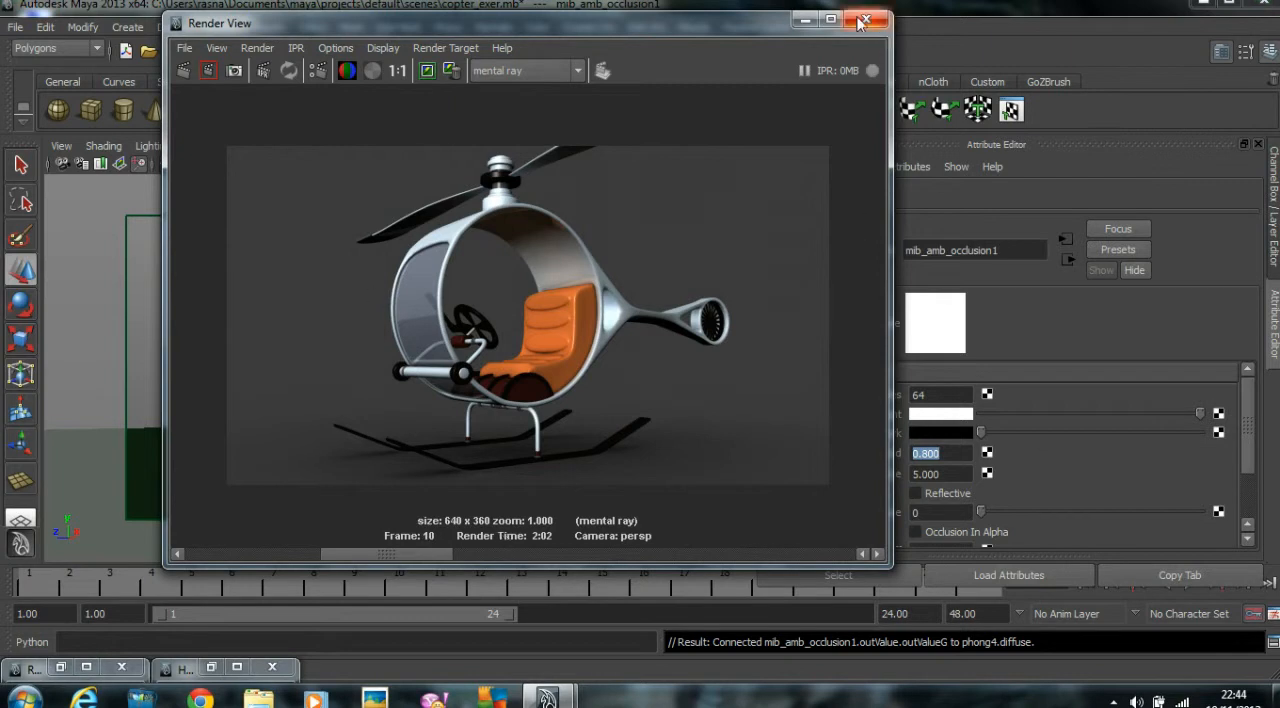
click(803, 21)
Create a directional light and scale it up uniformly to about 276 in the four-view layout.
click(127, 27)
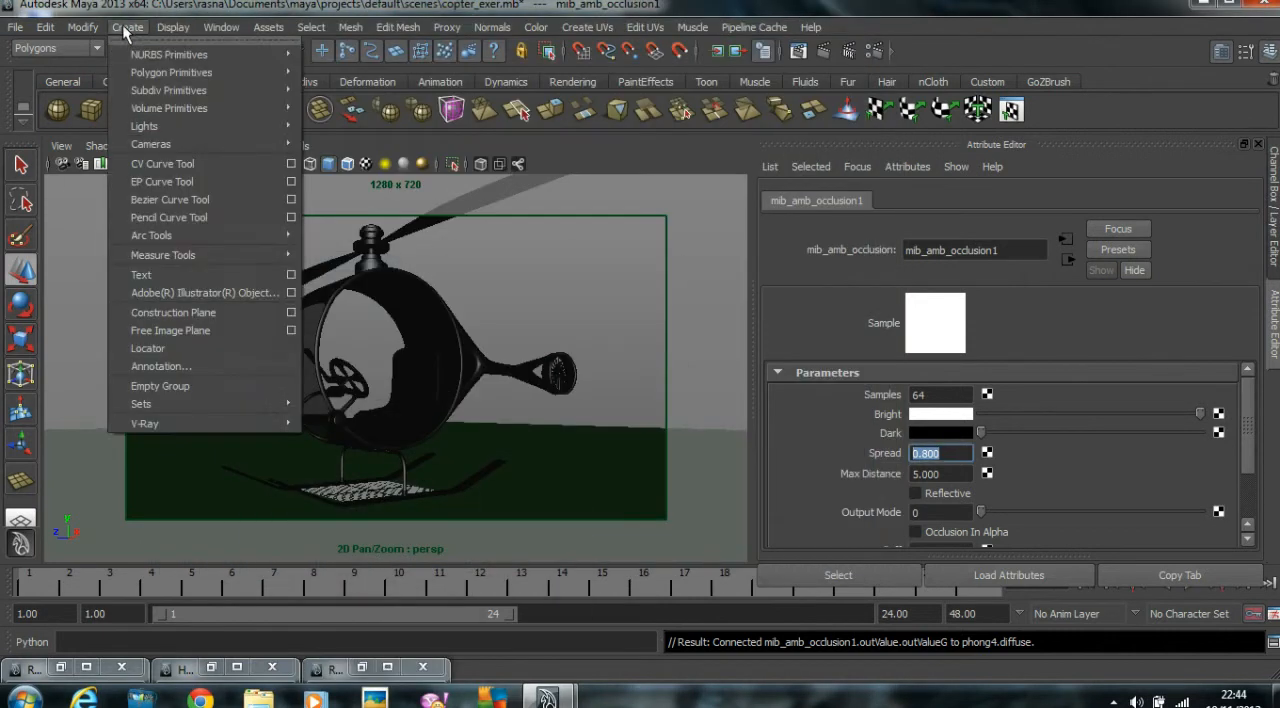
mouse_move(157, 127)
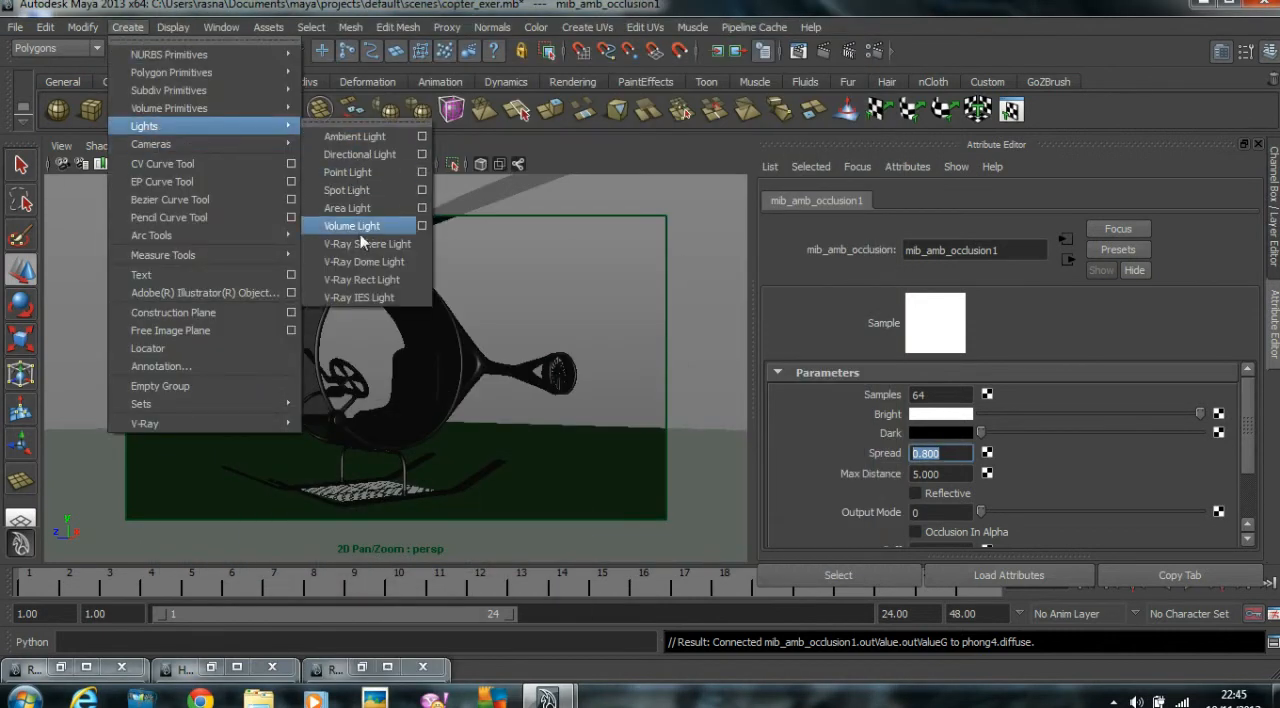
click(359, 155)
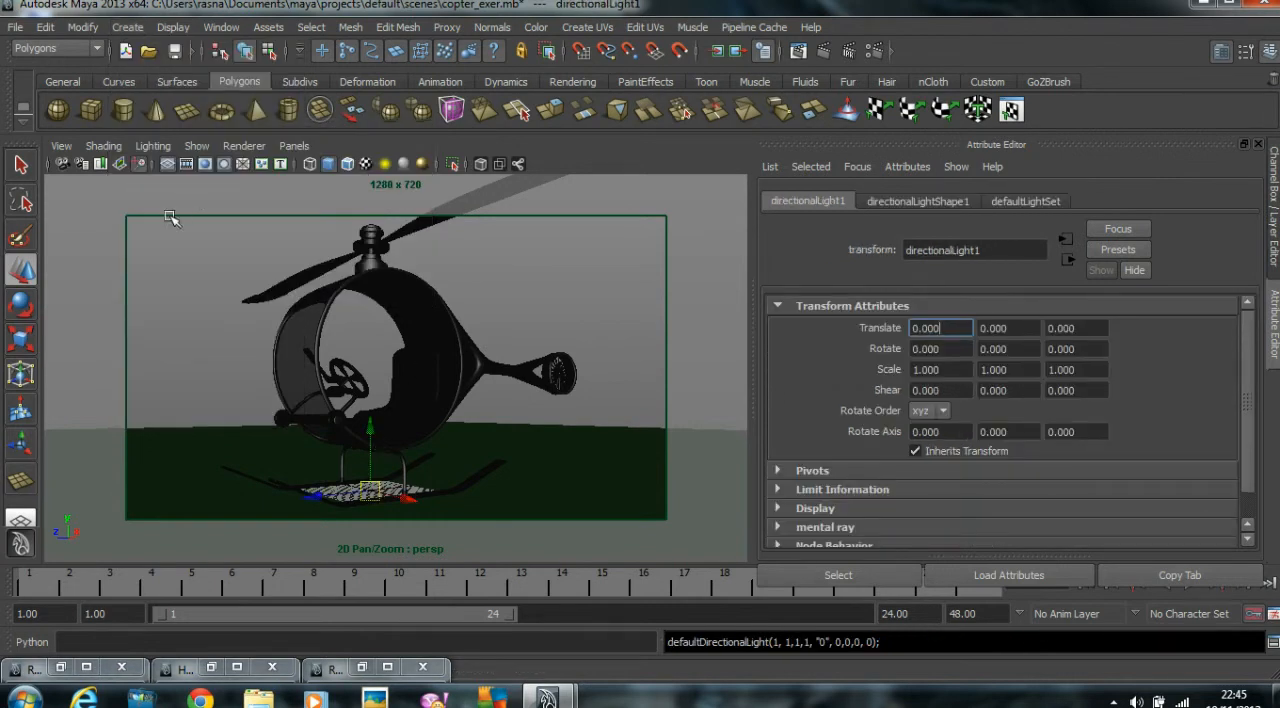
key(space)
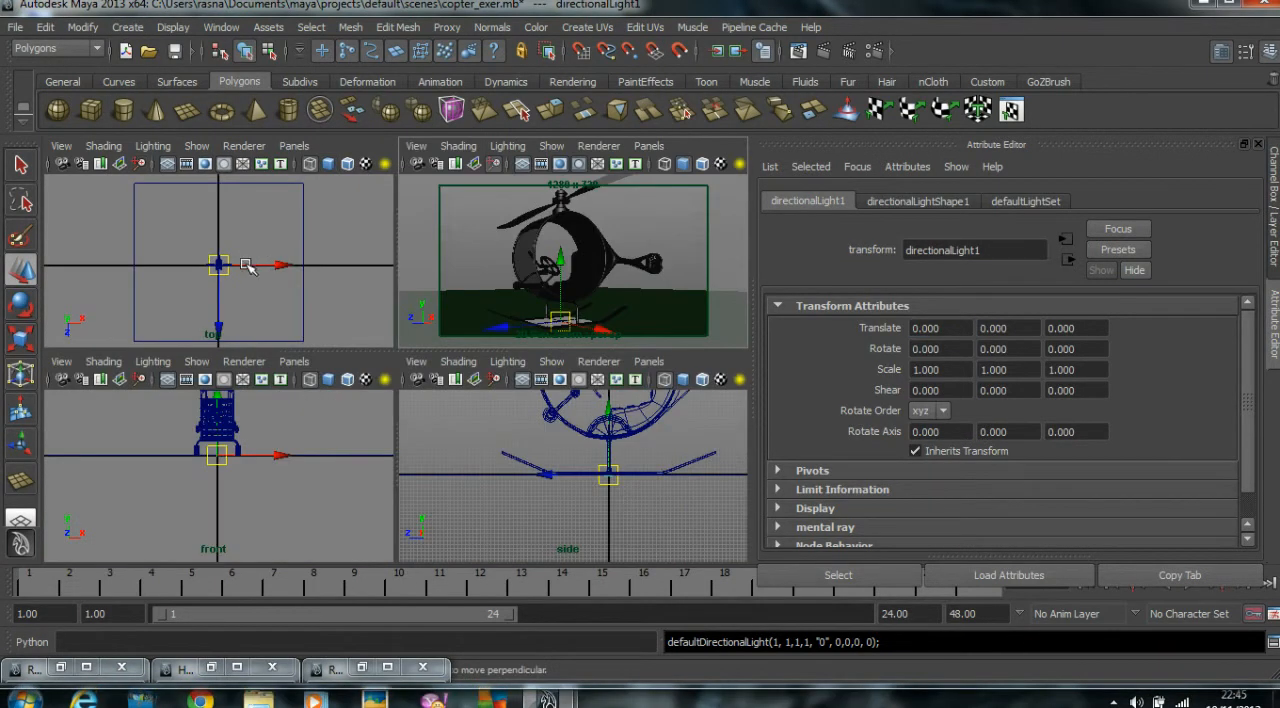
key(r)
drag(220, 266, 350, 250)
Rotate the directional light to about -22.6 in X and 26.3 in Y so it shines down across the helicopter.
key(e)
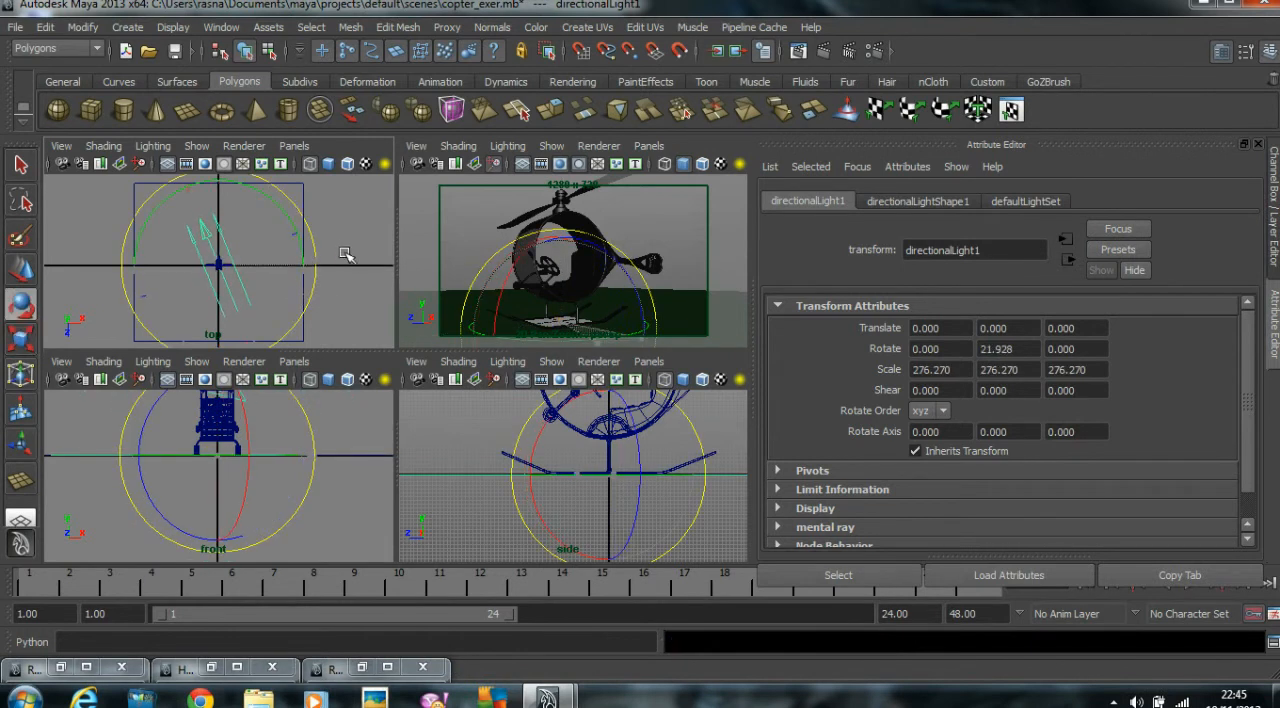
click(212, 447)
alt+middle_drag(212, 447, 208, 456)
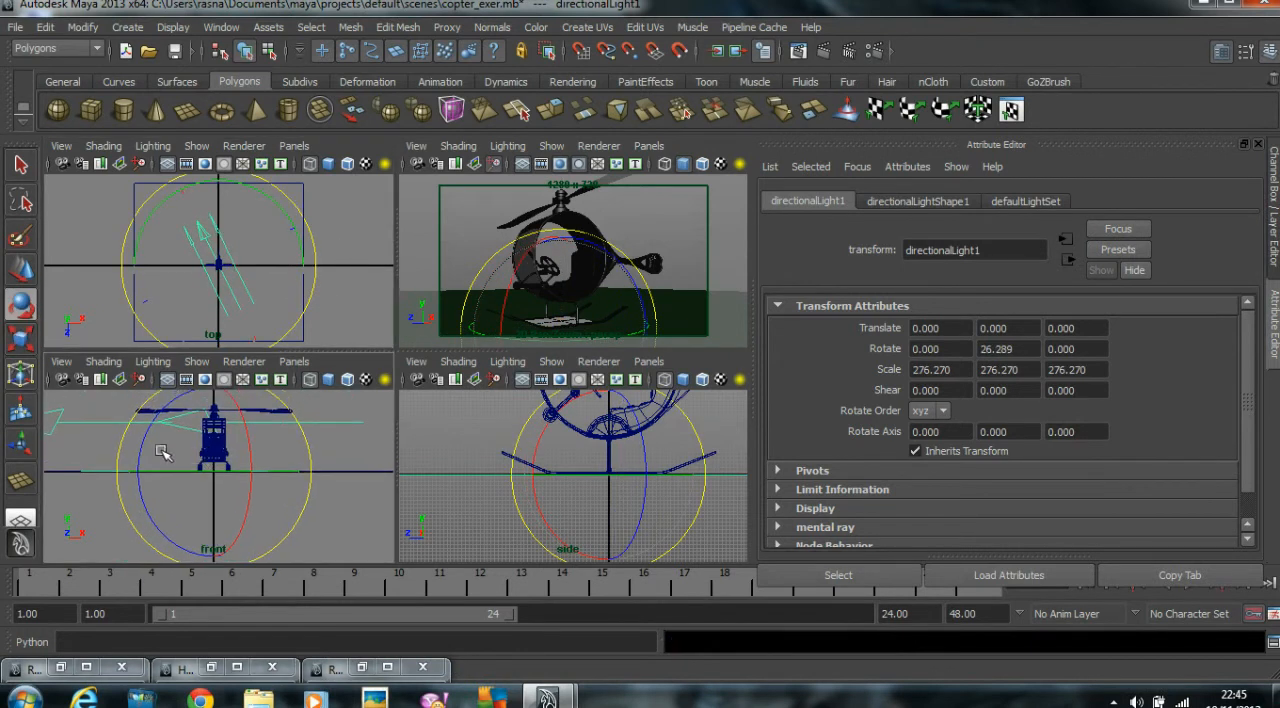
alt+right_drag(520, 448, 507, 470)
drag(514, 470, 528, 436)
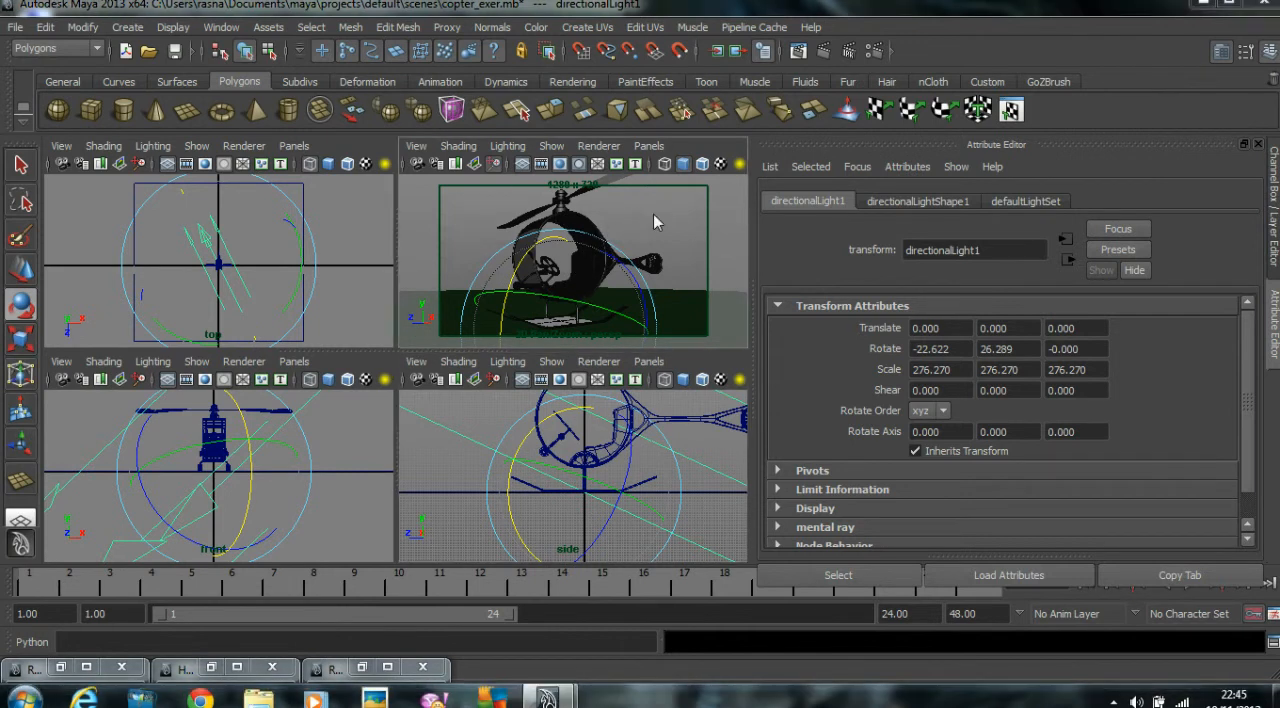
key(space)
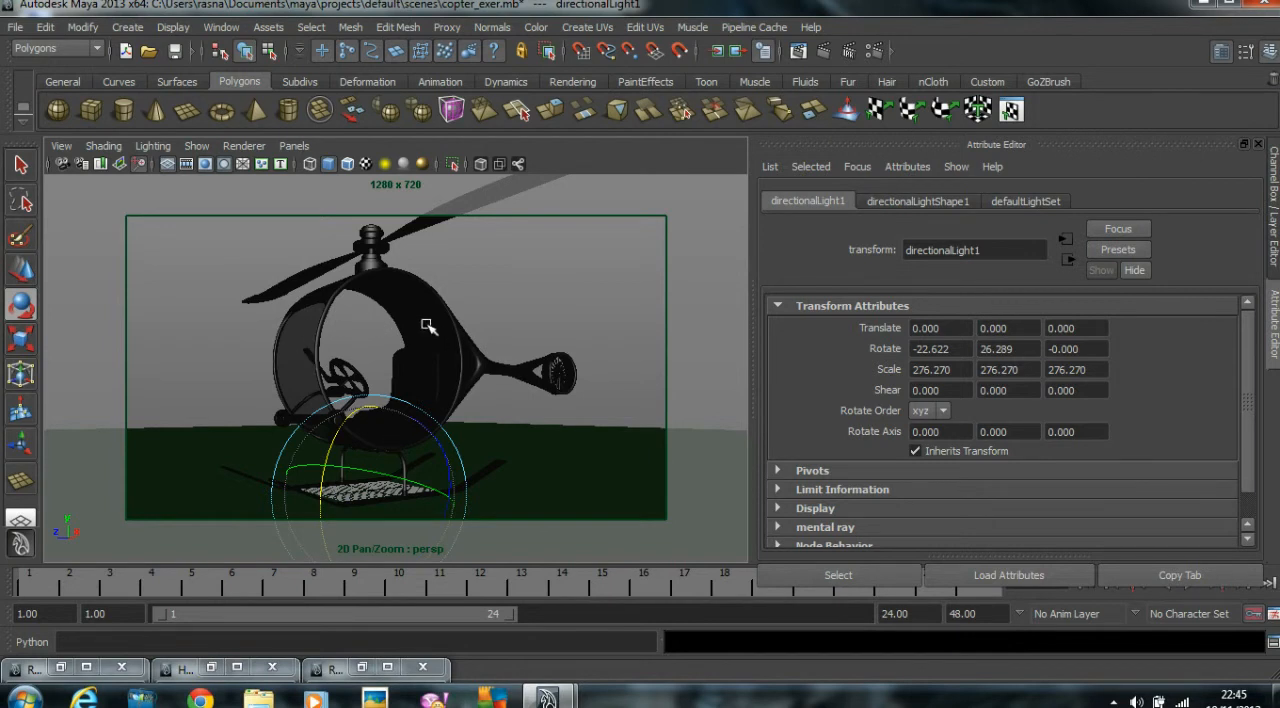
Enable color management with Linear sRGB input and sRGB output in the render settings, and re-render the helicopter frame.
click(798, 52)
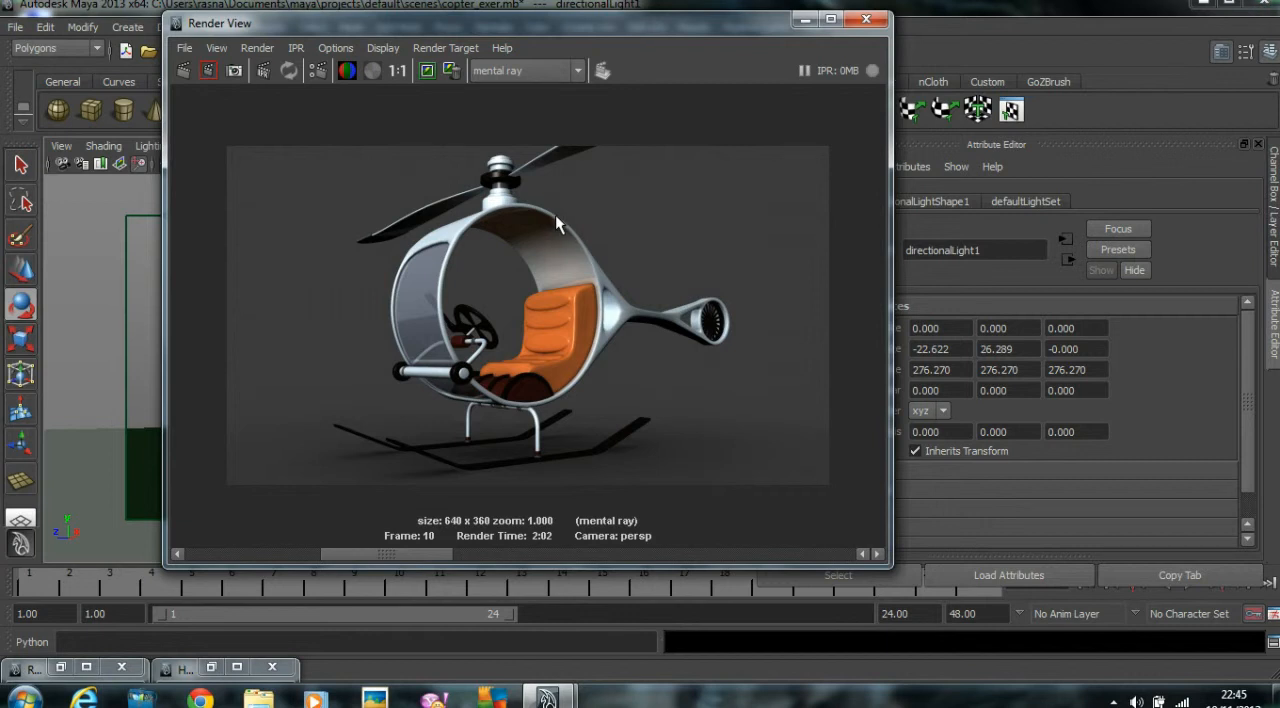
click(235, 556)
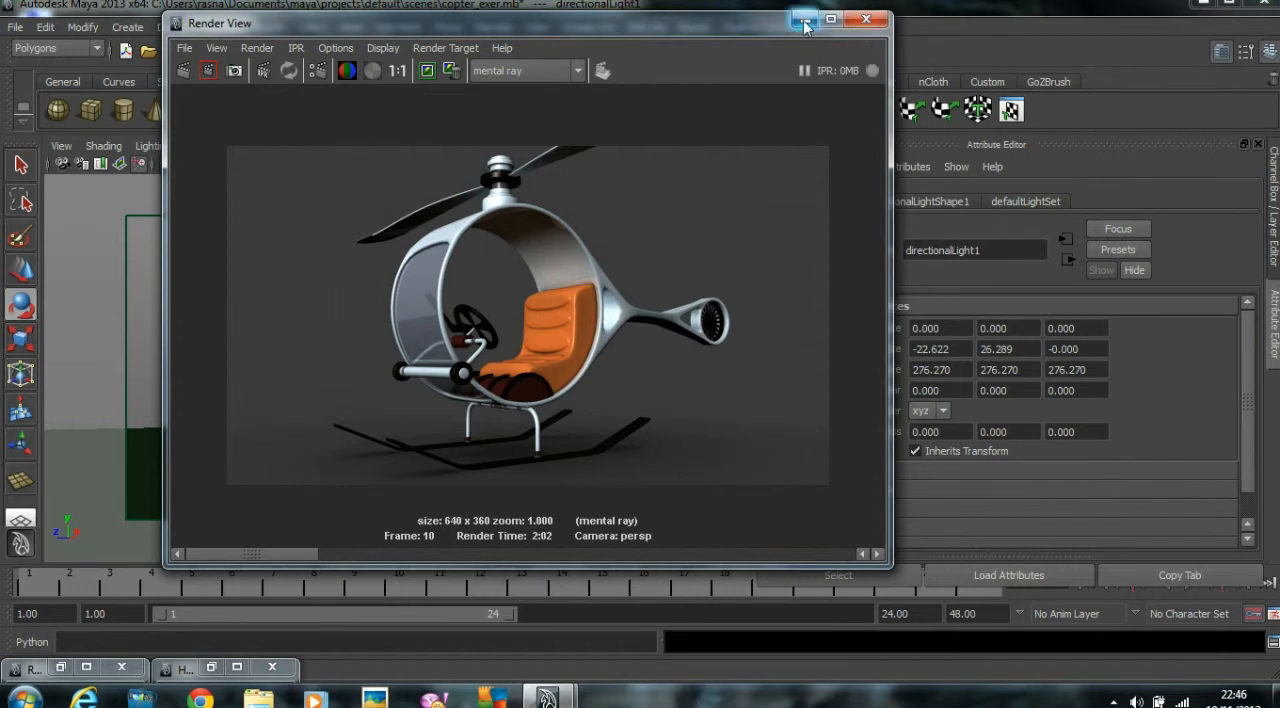
drag(600, 23, 480, 48)
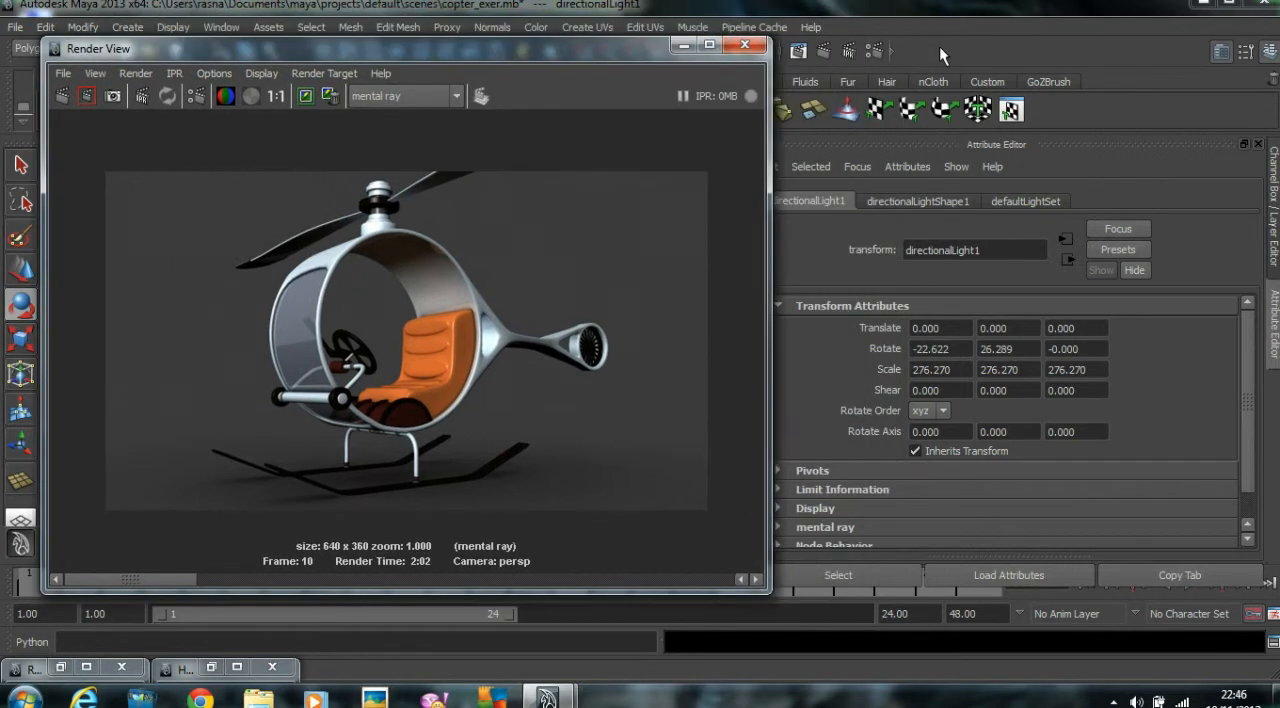
click(876, 49)
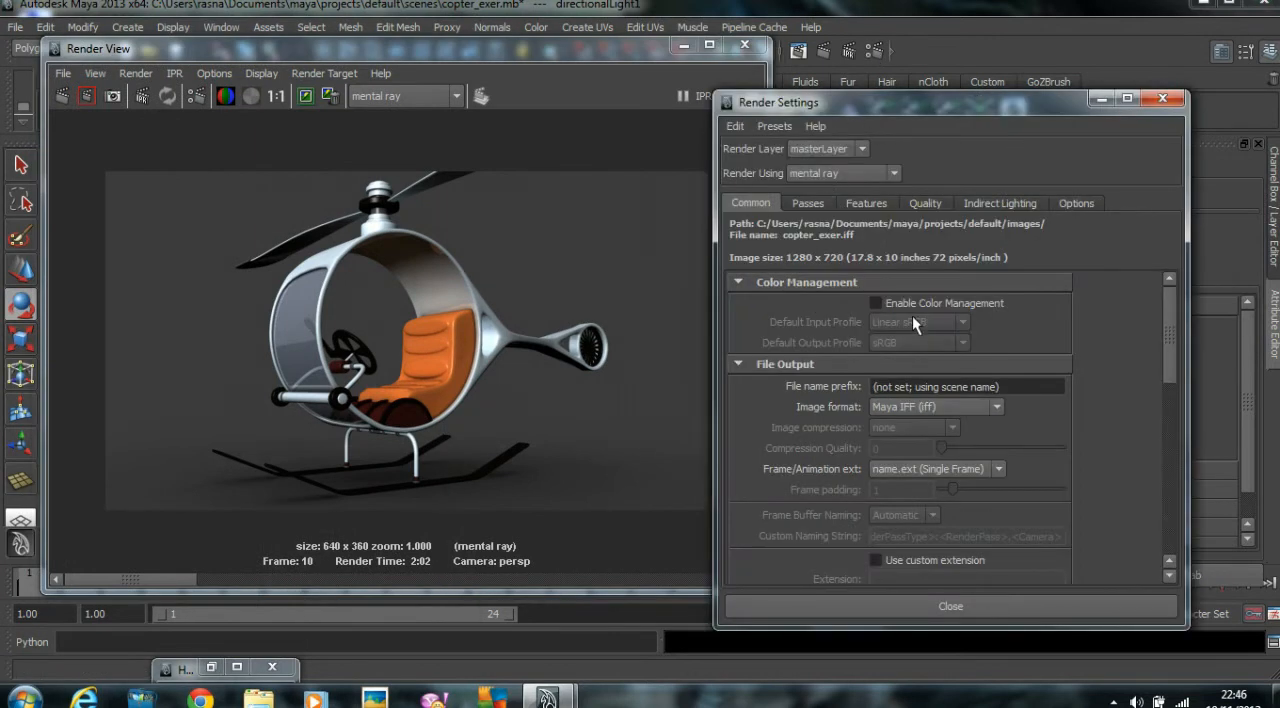
click(876, 303)
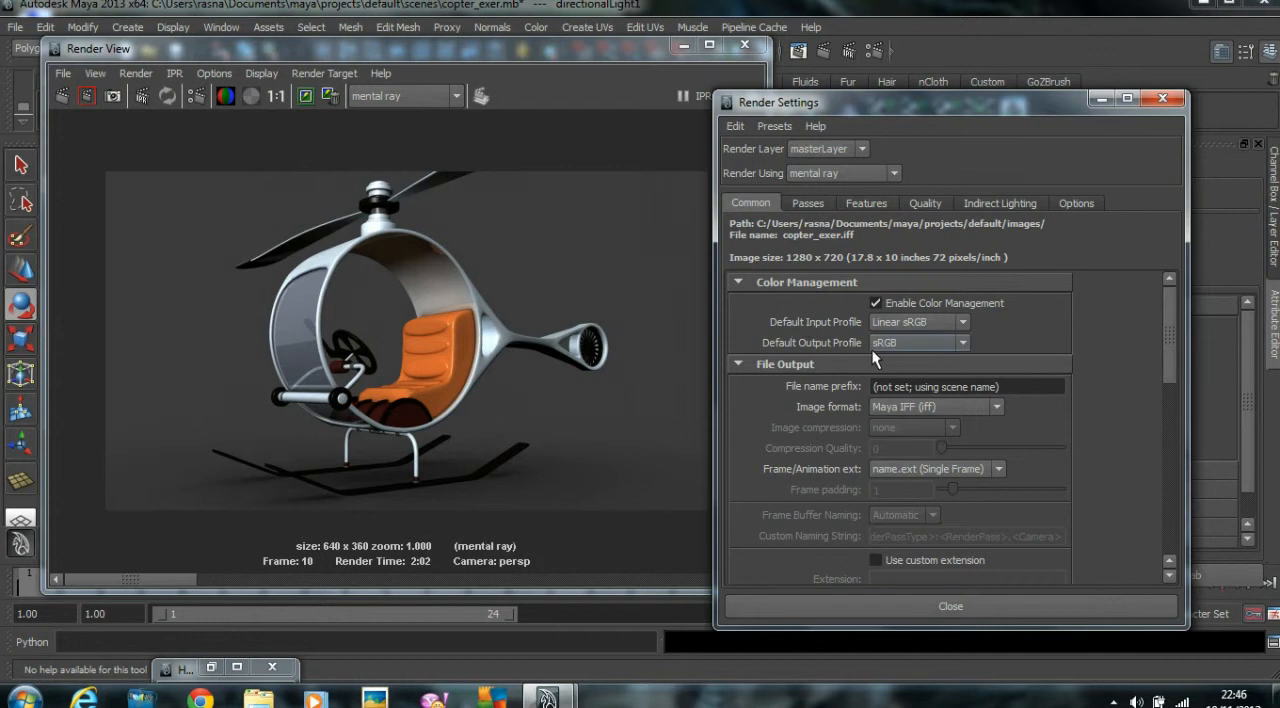
click(63, 93)
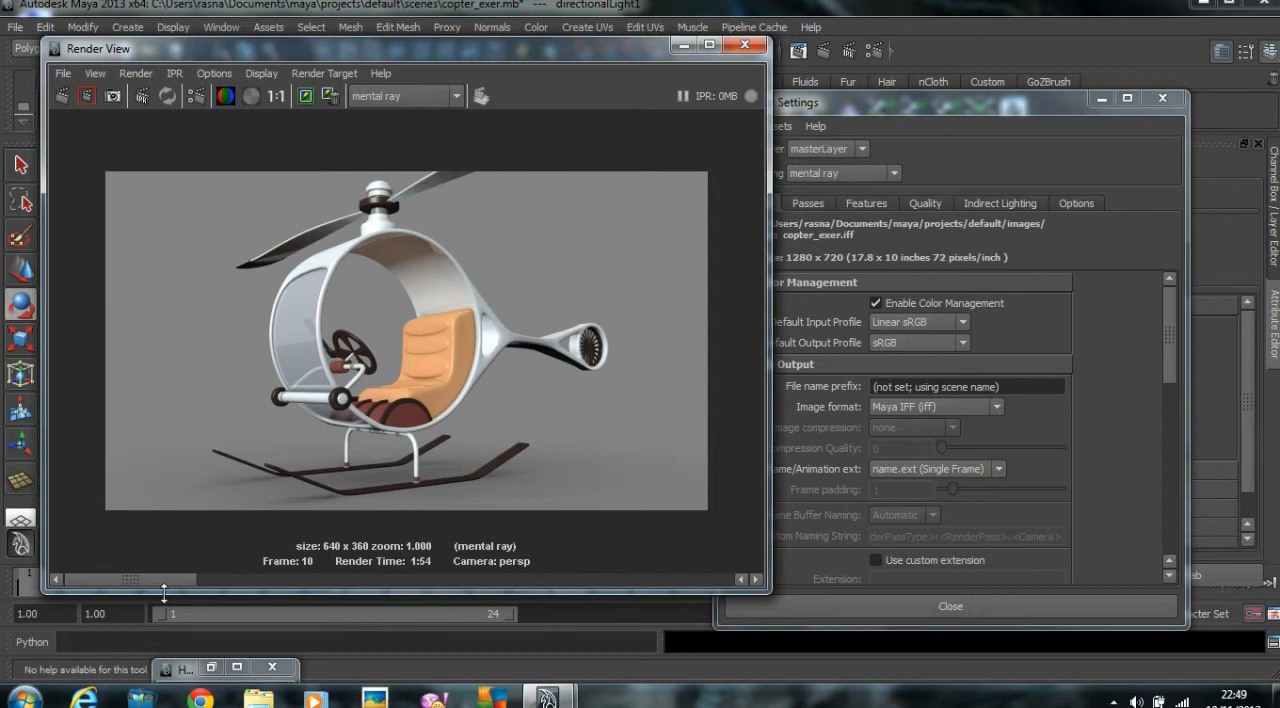
drag(155, 581, 117, 580)
Bring the Hypershade back up and show the Glass_Met material's attributes.
click(213, 669)
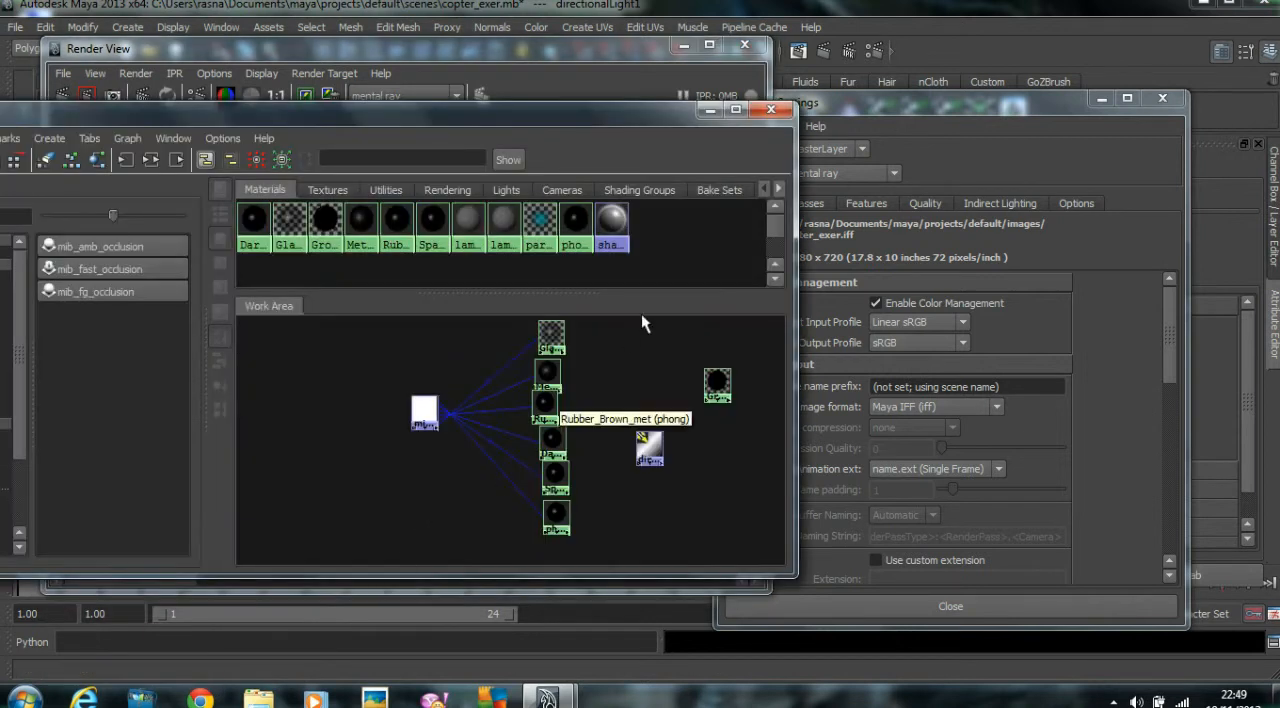
click(1100, 99)
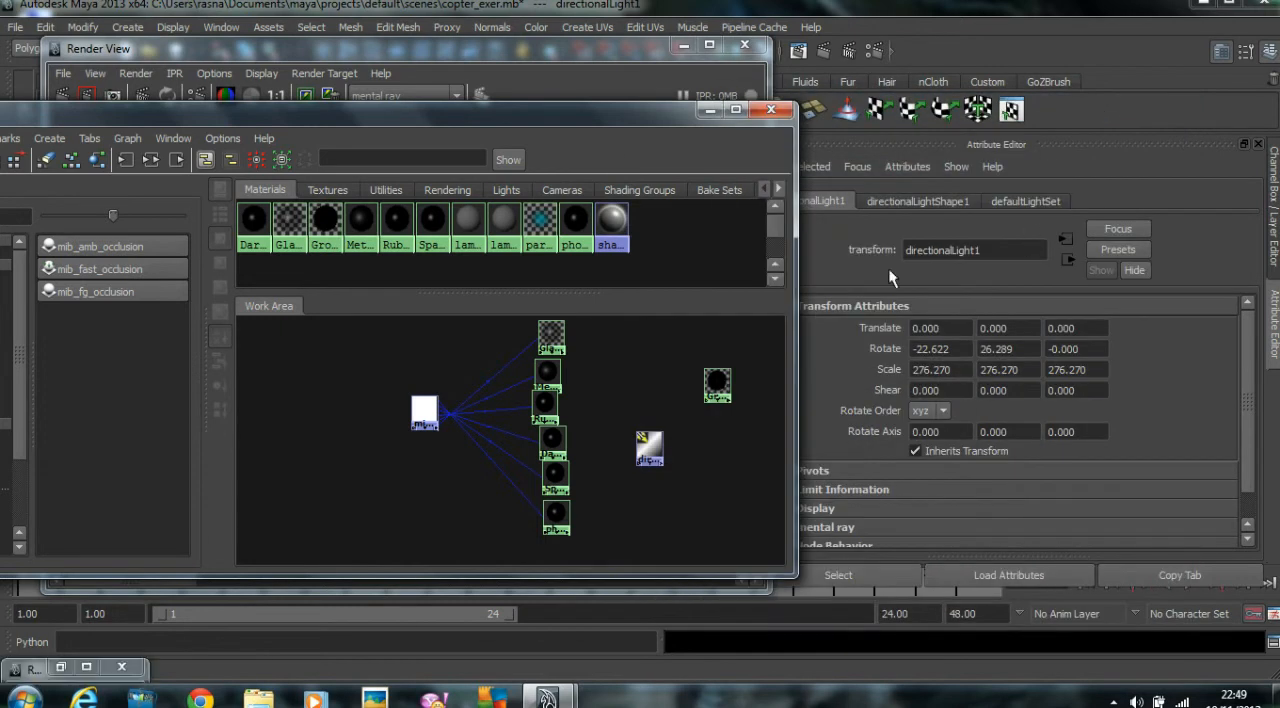
click(550, 336)
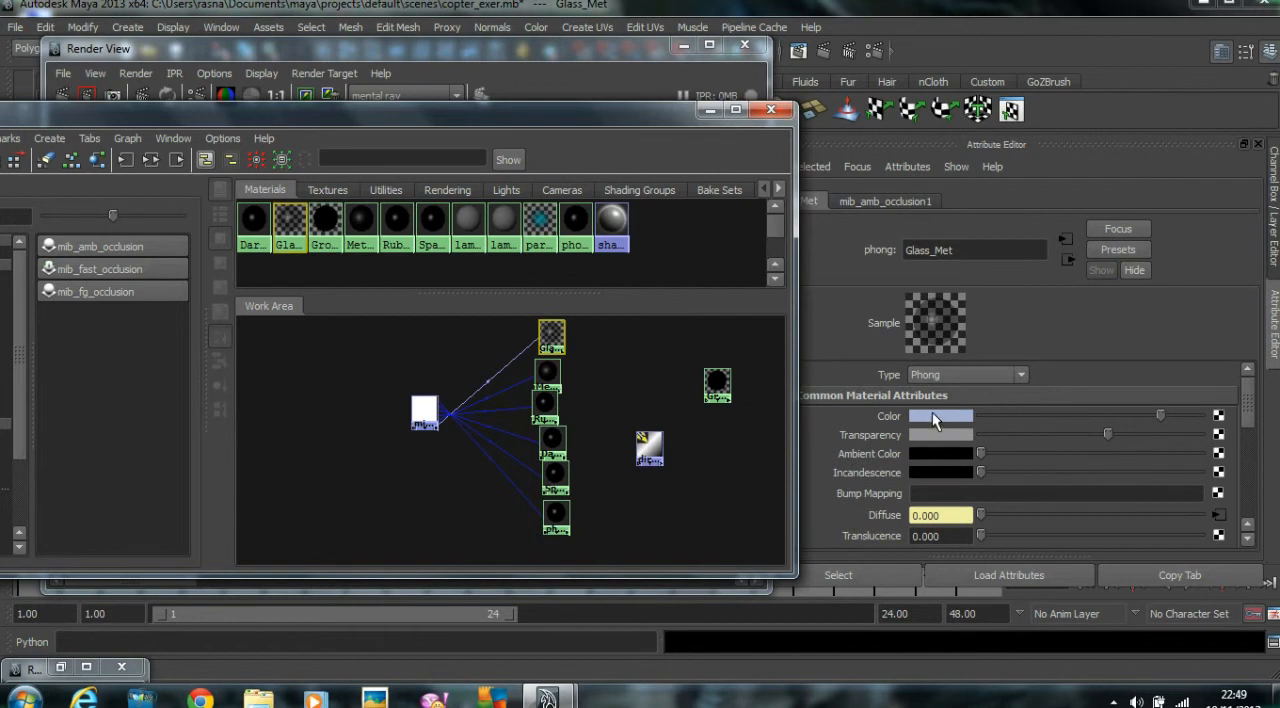
drag(635, 120, 704, 177)
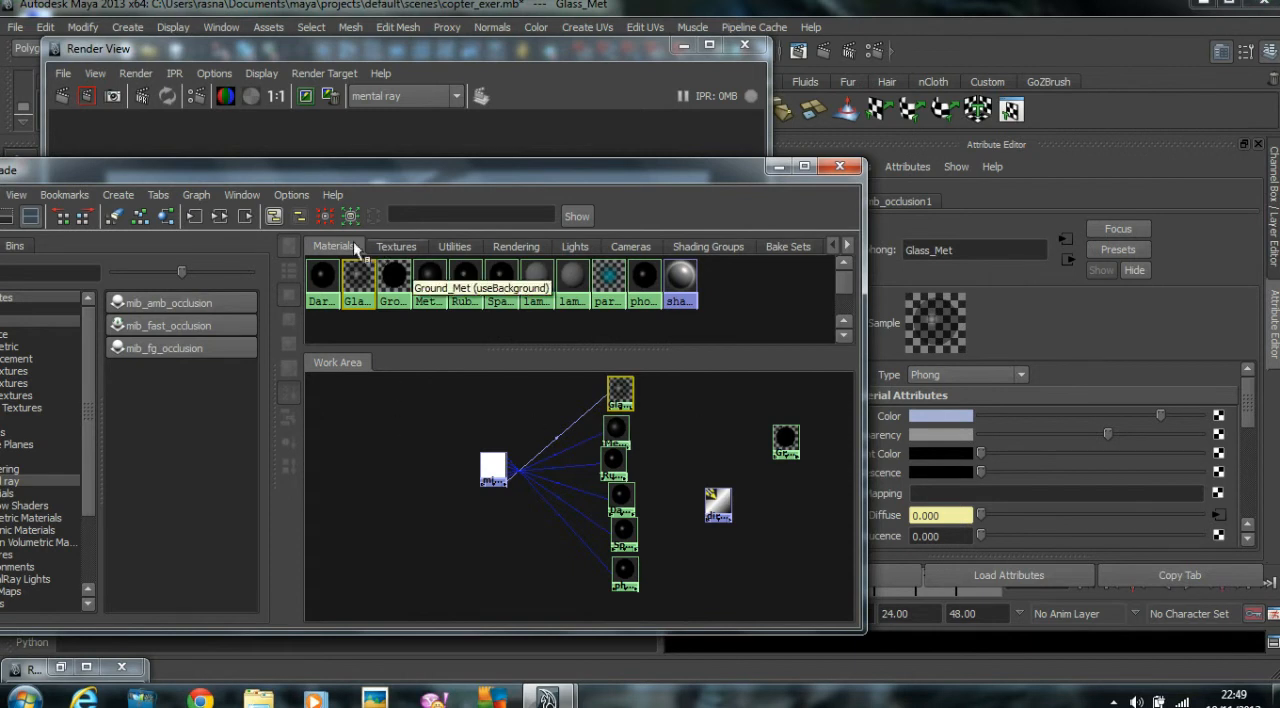
drag(259, 173, 443, 165)
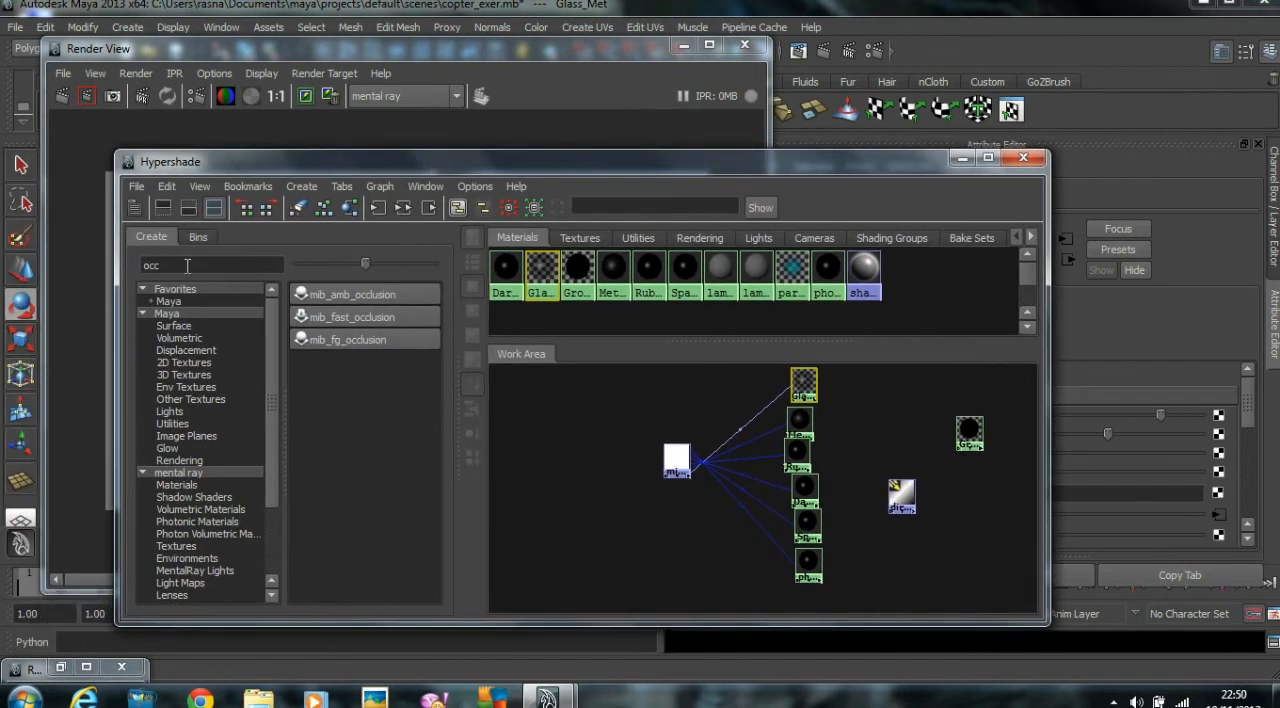
Find the Gamma Correct utility with the search text "ga", create three nodes and line them up beside the first three connected materials.
click(166, 313)
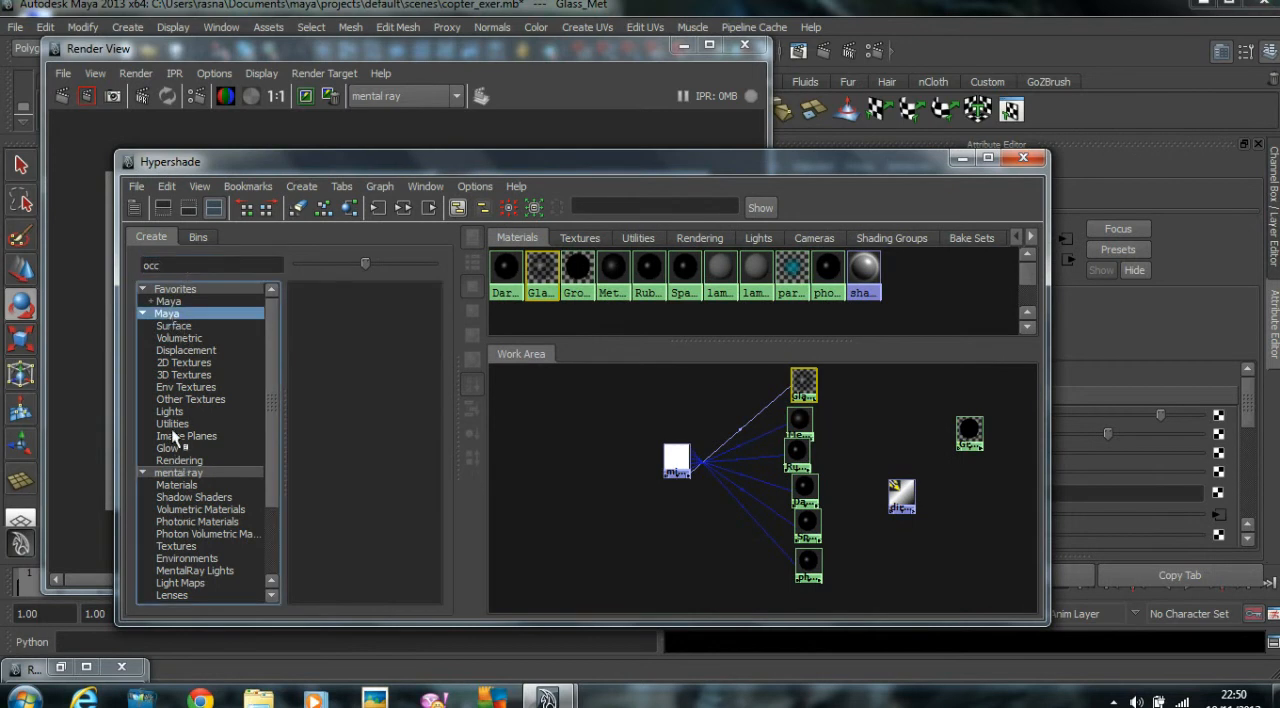
click(173, 424)
click(174, 265)
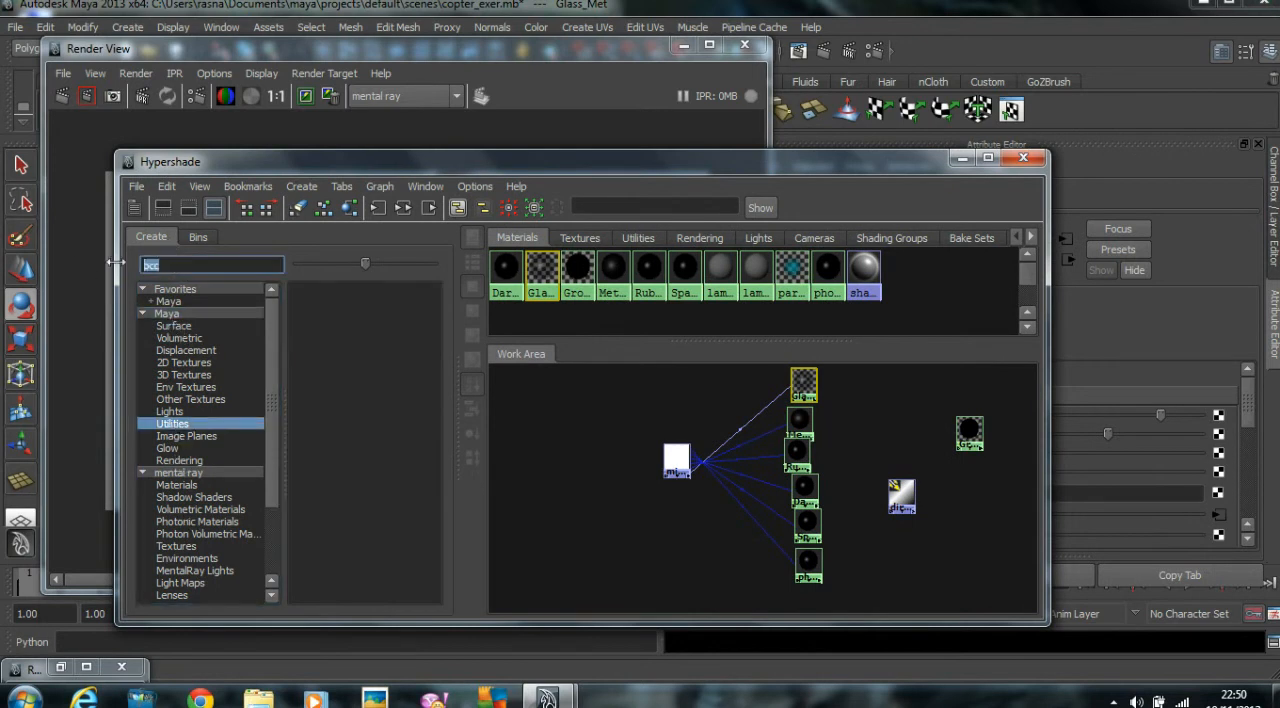
text(ga)
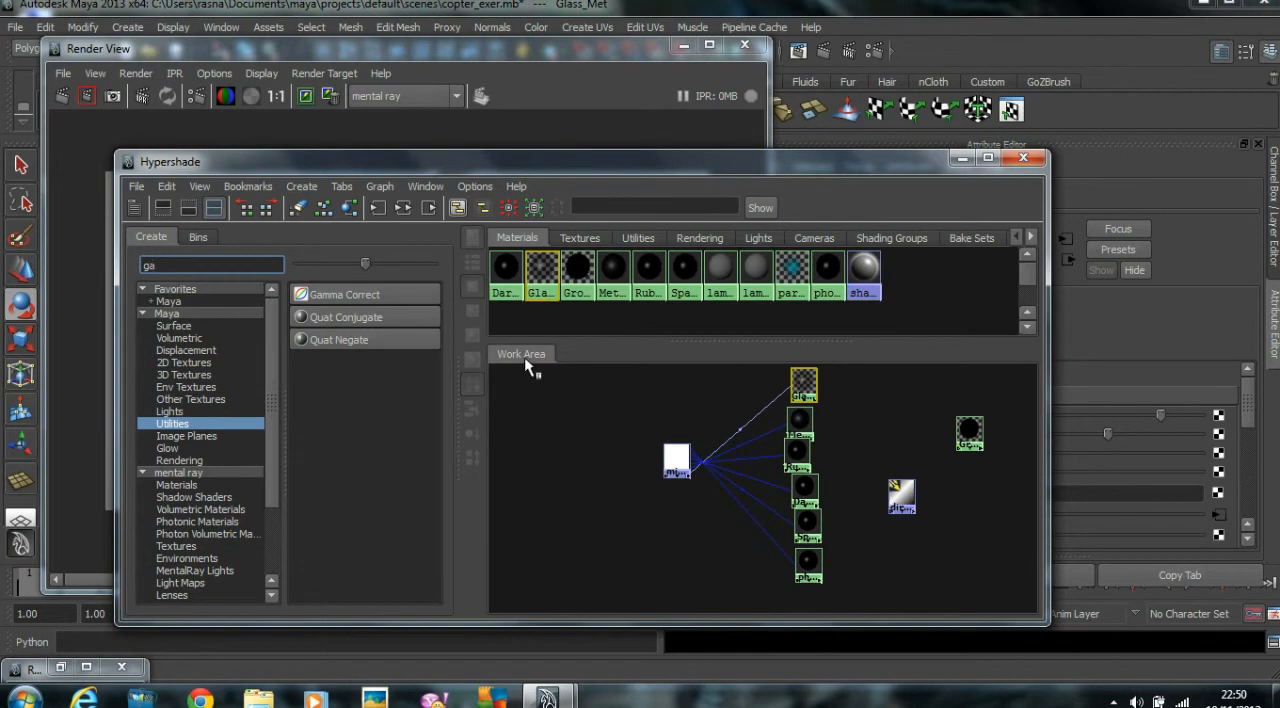
click(370, 295)
click(367, 294)
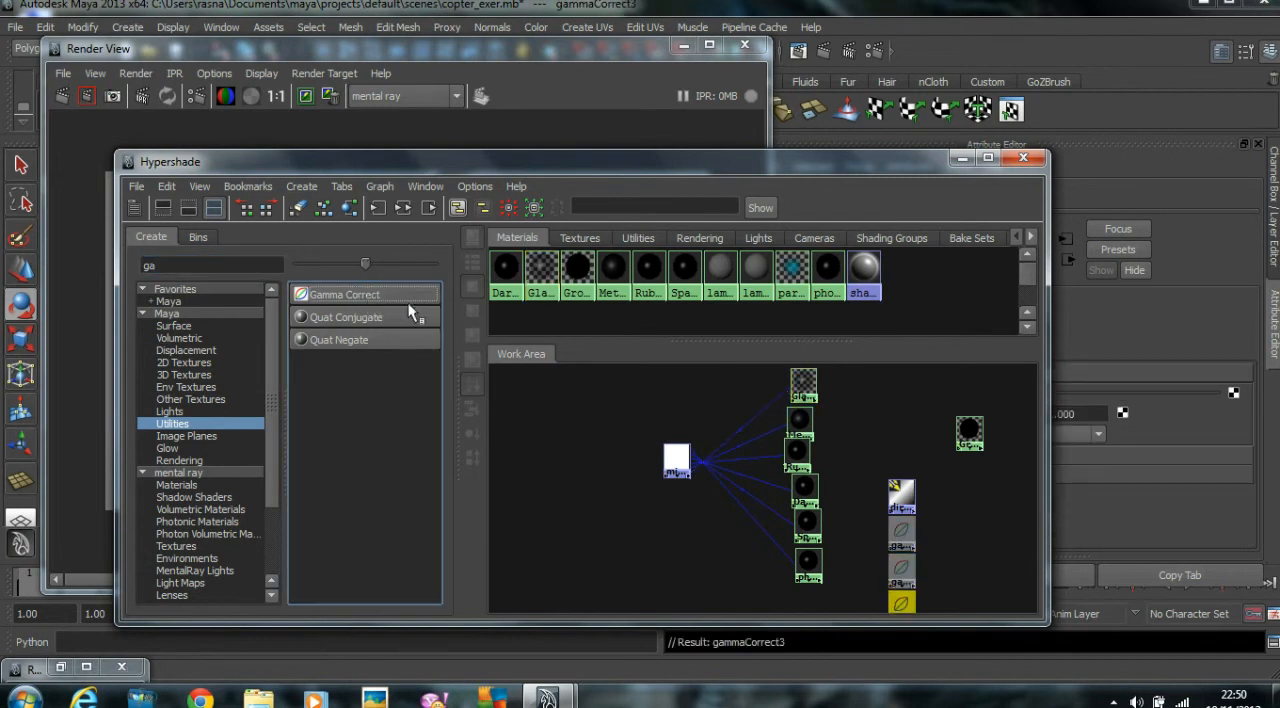
drag(898, 570, 859, 425)
drag(900, 612, 860, 465)
Create three more Gamma Correct nodes and place them beside the lower three connected materials.
click(365, 294)
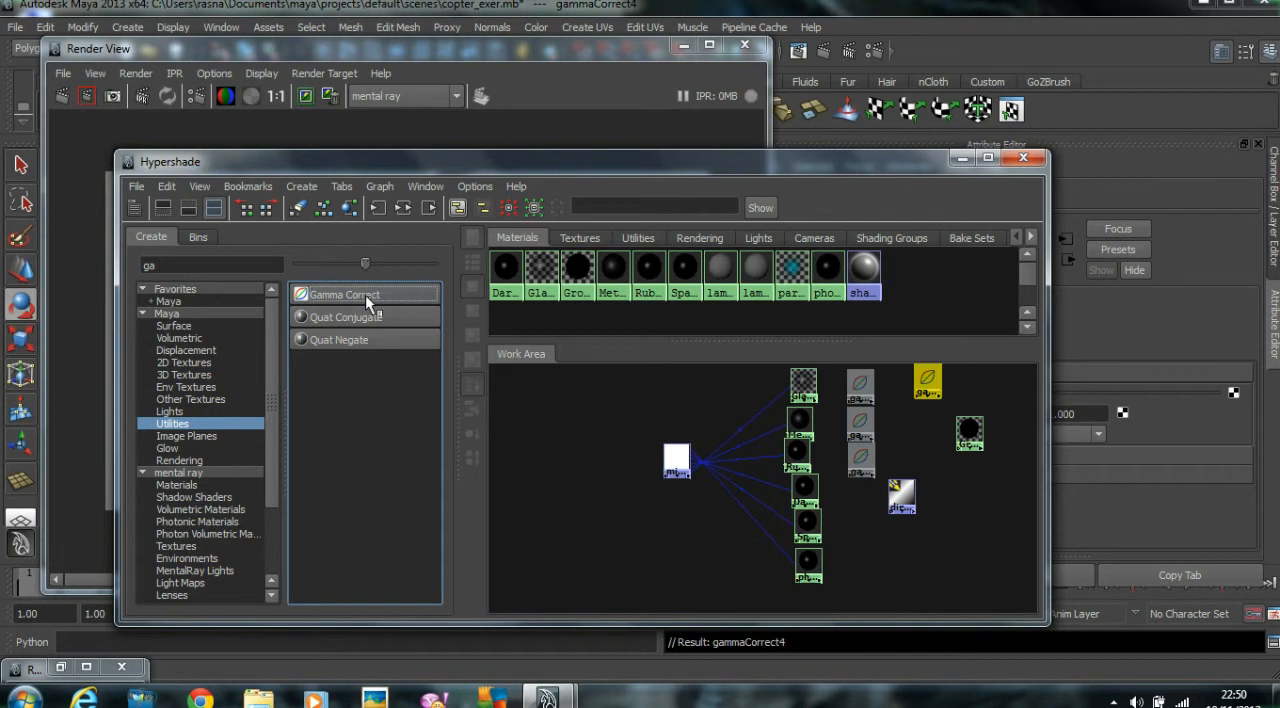
click(365, 294)
click(365, 298)
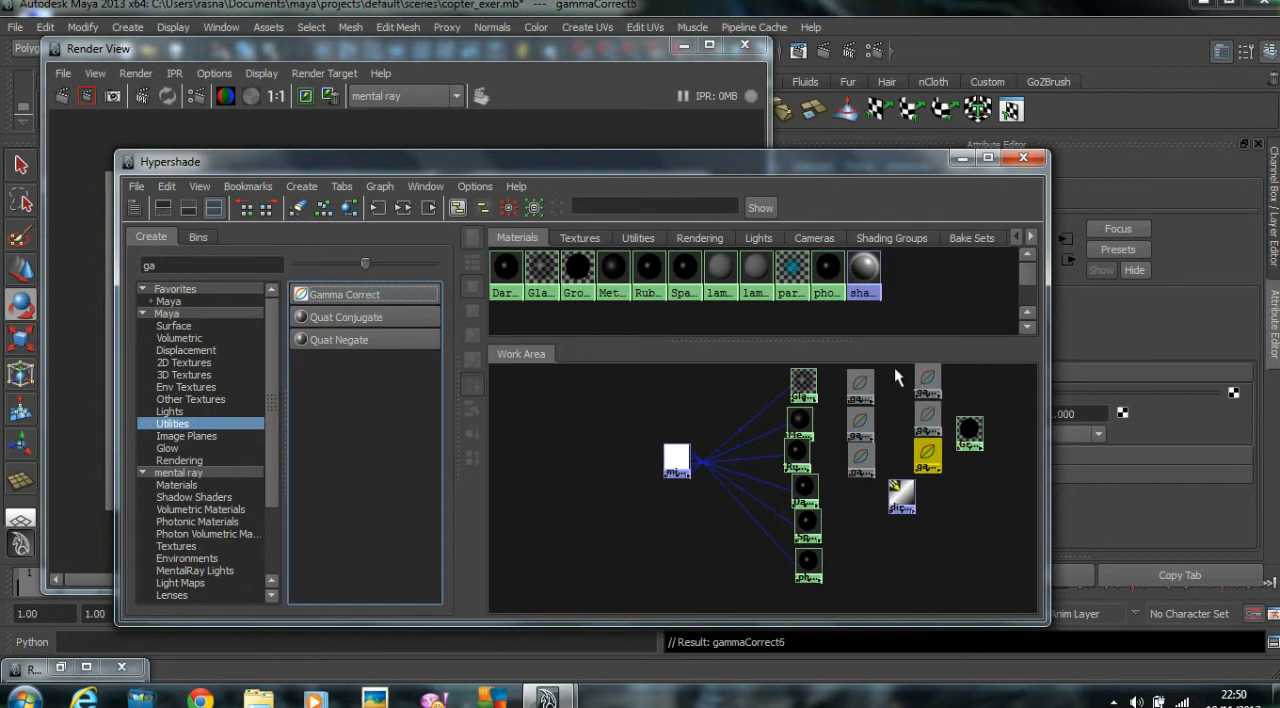
drag(954, 379, 927, 445)
drag(926, 402, 862, 522)
Move the Hypershade clear of the material attributes and connect the gammaCorrect1 node to the Glass_Met material's color.
drag(670, 161, 568, 113)
drag(727, 113, 645, 115)
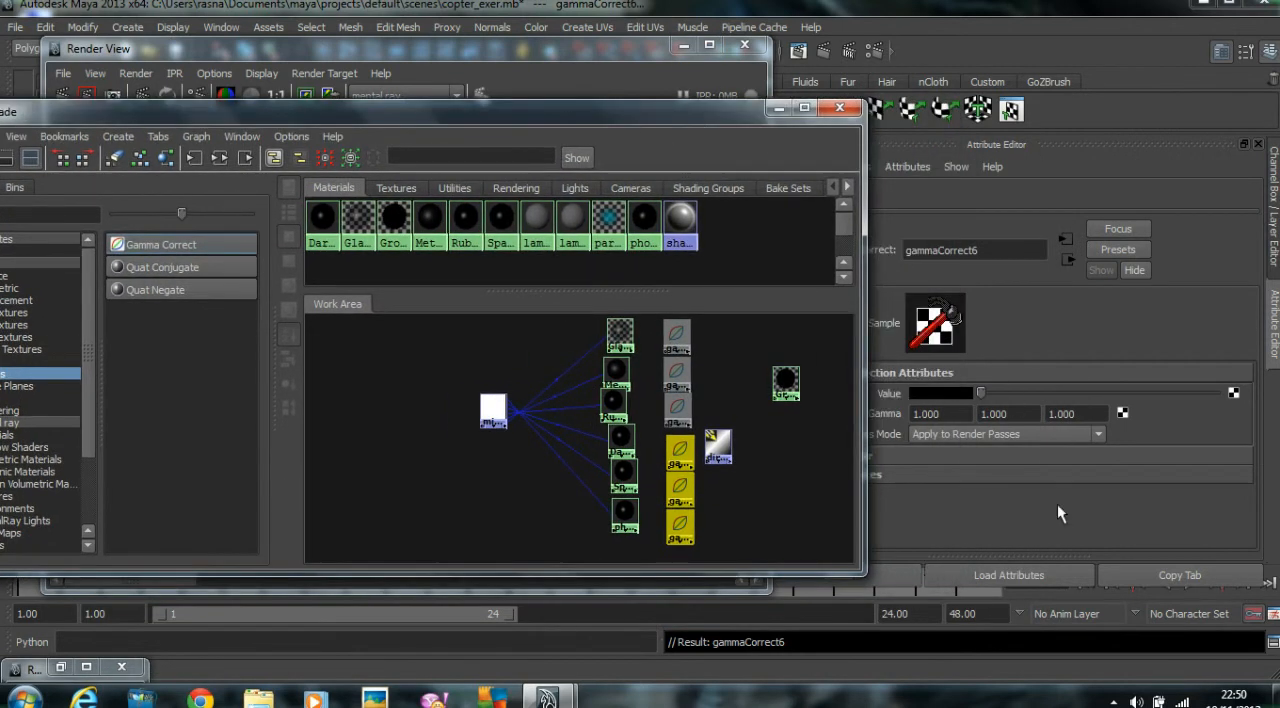
click(619, 333)
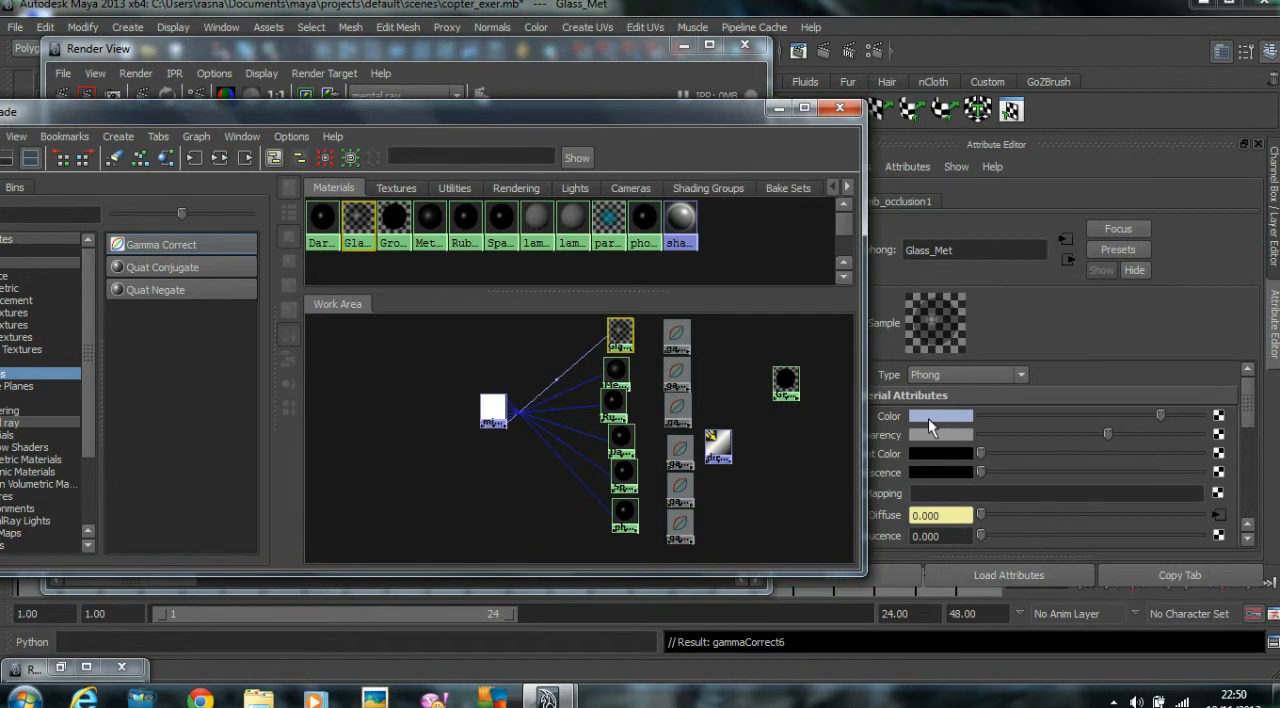
click(930, 416)
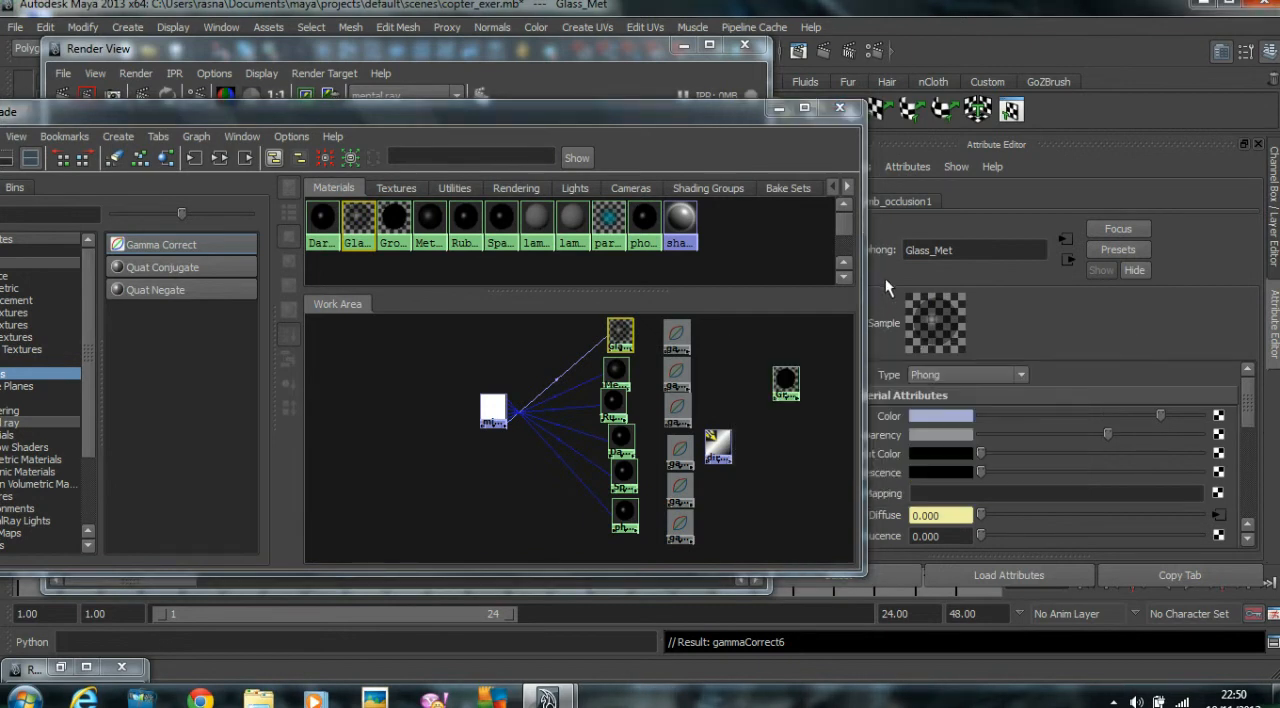
middle_drag(670, 340, 886, 419)
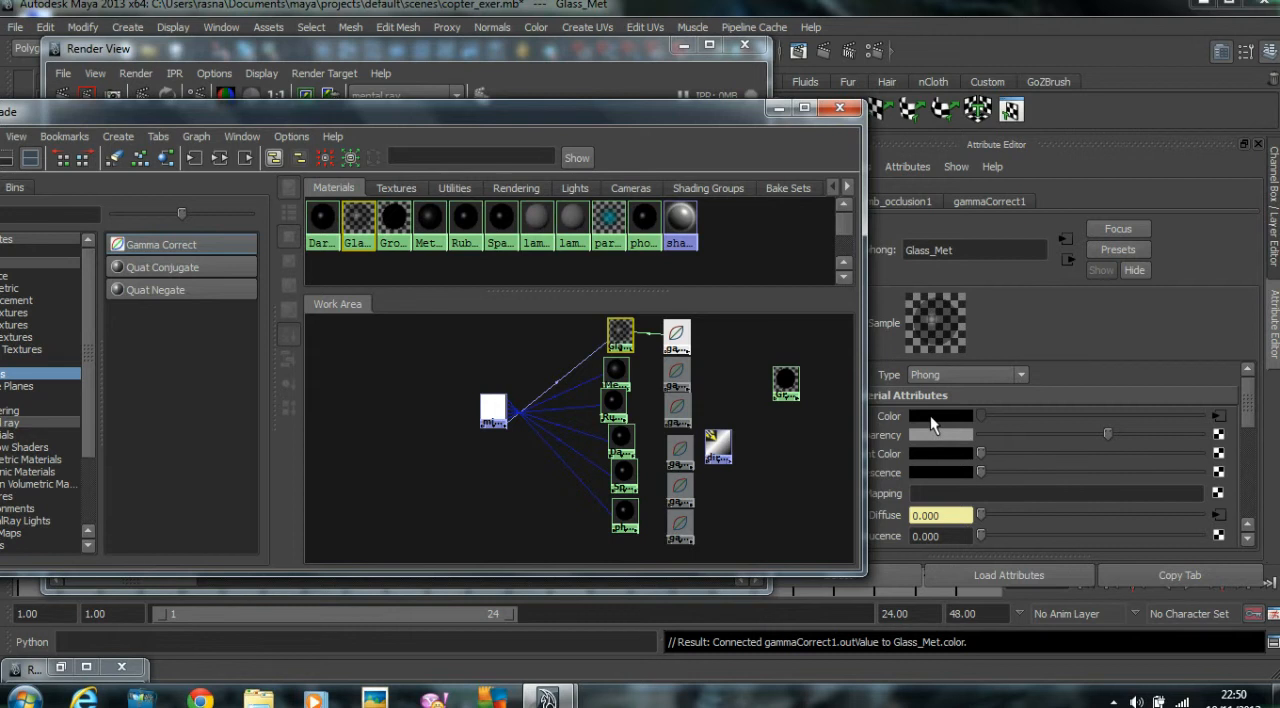
Set gammaCorrect1's value to the pale gray-blue from the color history and all three gamma components to 0.454.
click(1218, 418)
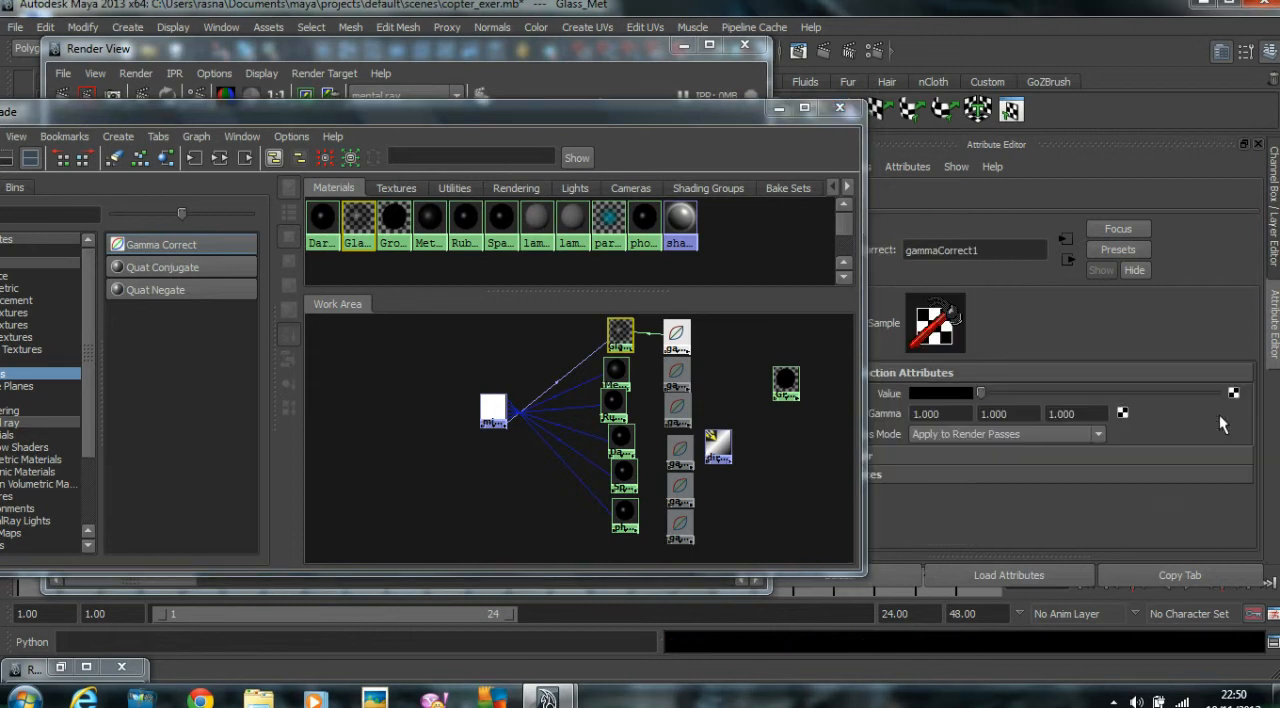
click(931, 391)
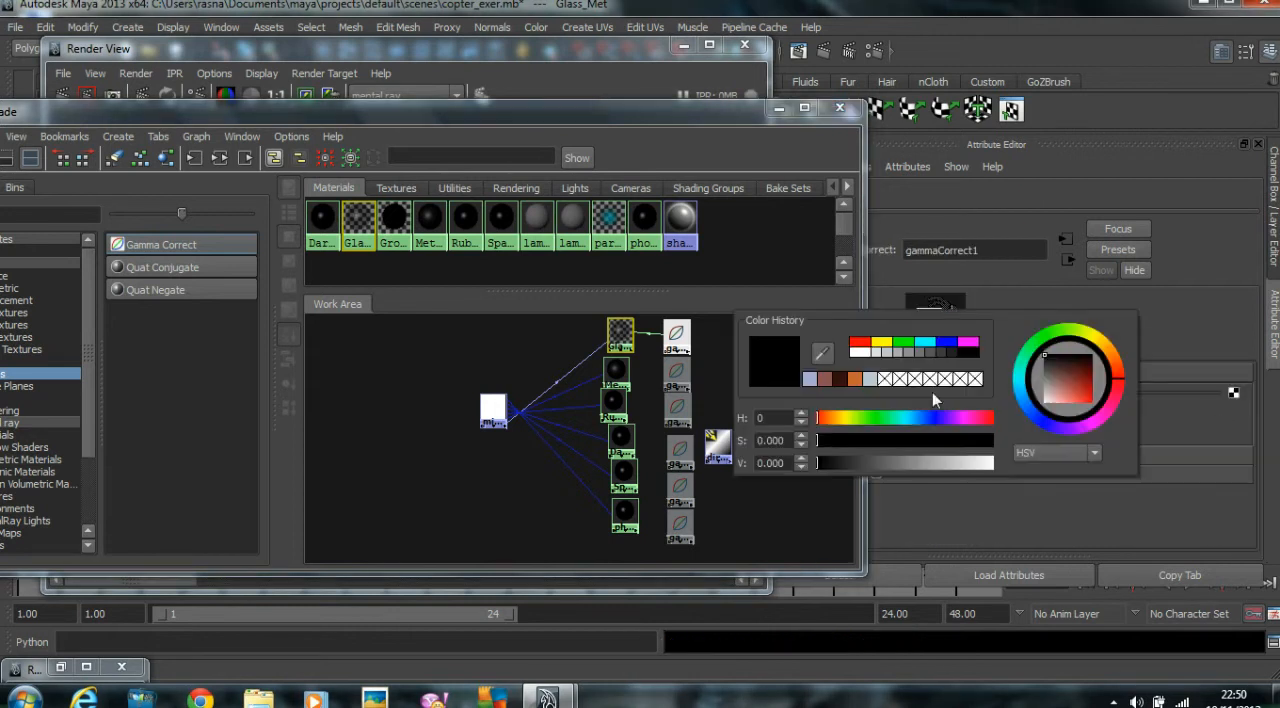
click(869, 379)
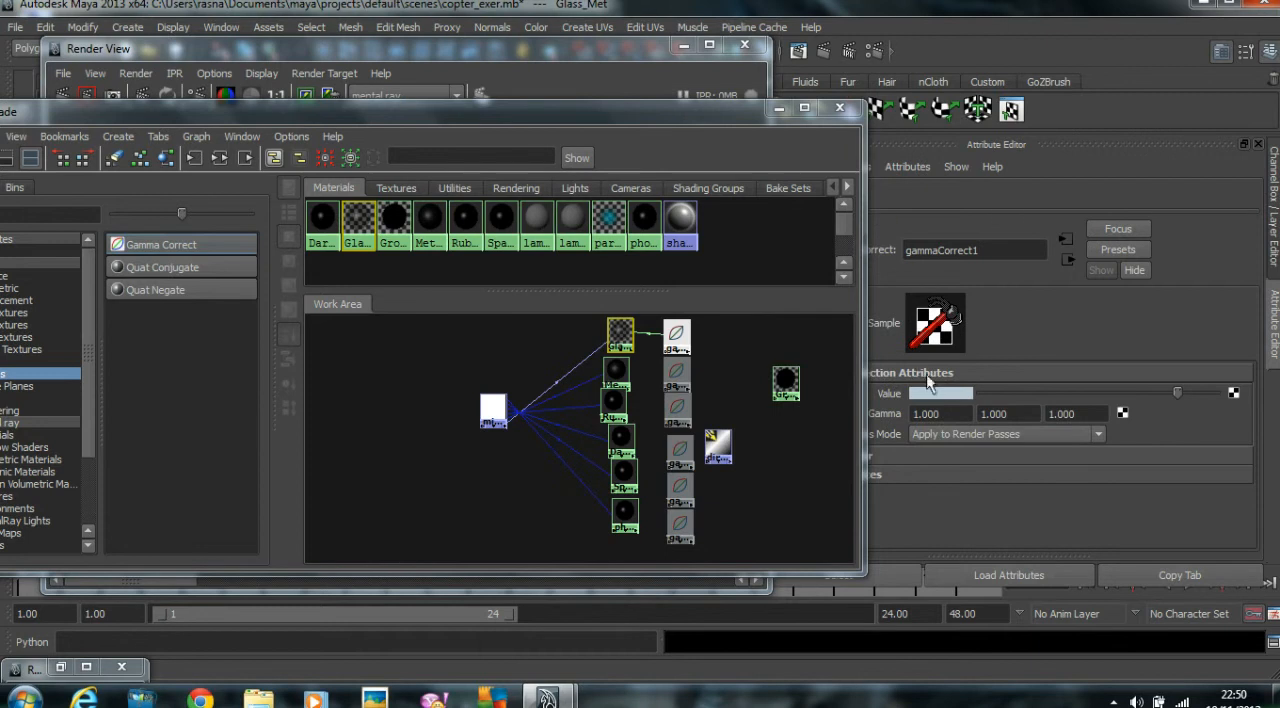
click(940, 414)
text(.454)
key(Return)
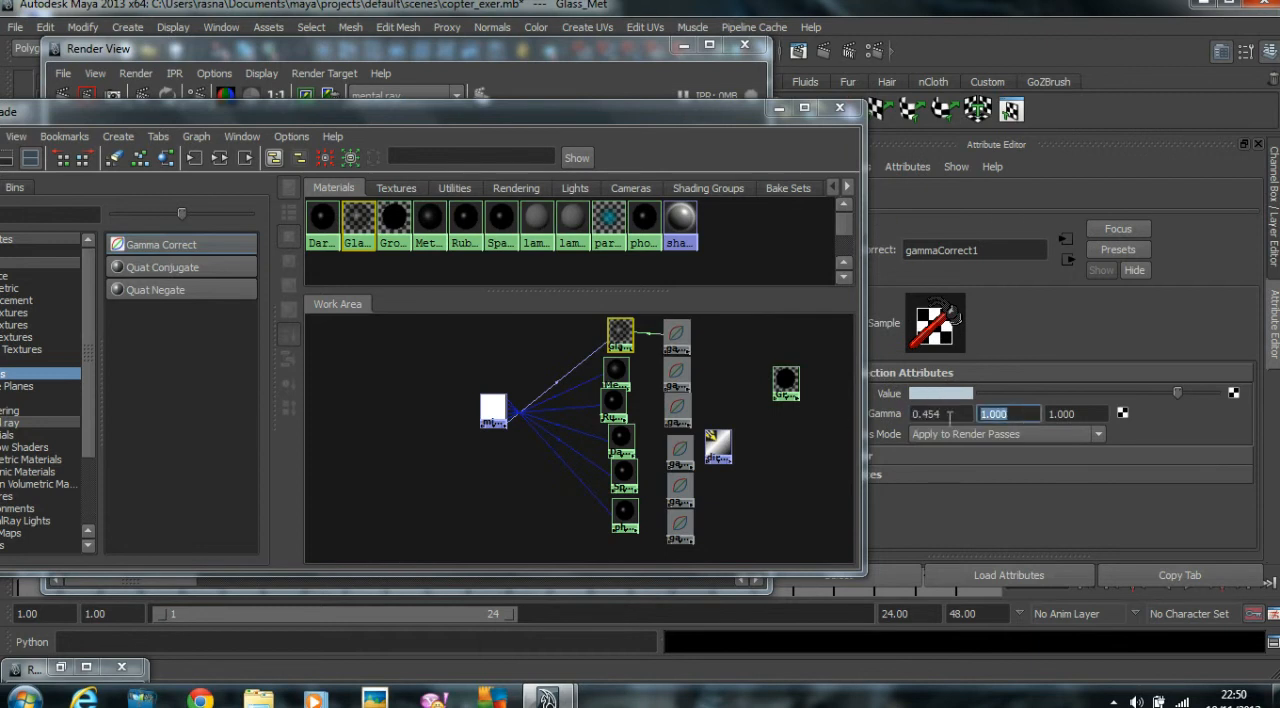
drag(1031, 415, 897, 409)
text(0.454)
drag(1092, 415, 1062, 435)
text(0.454)
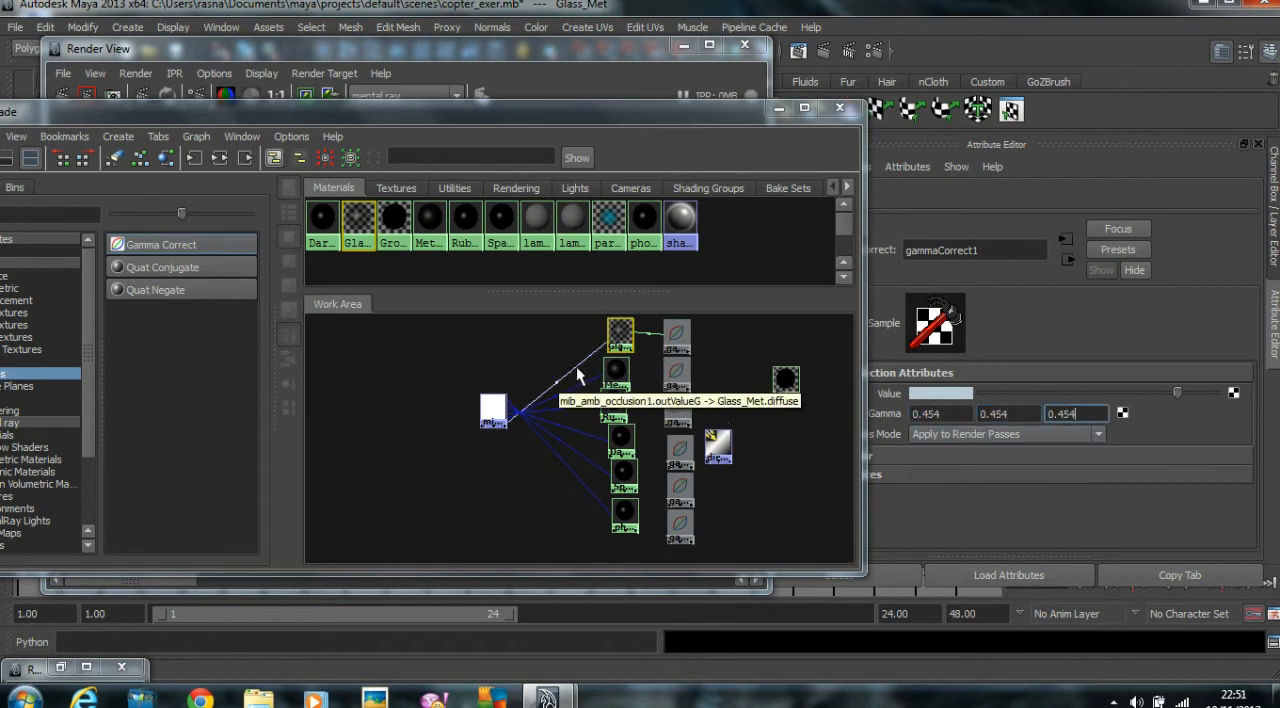
Connect gammaCorrect2 to the Metal_met material's color and set all three of the node's gamma components to 0.454.
click(616, 372)
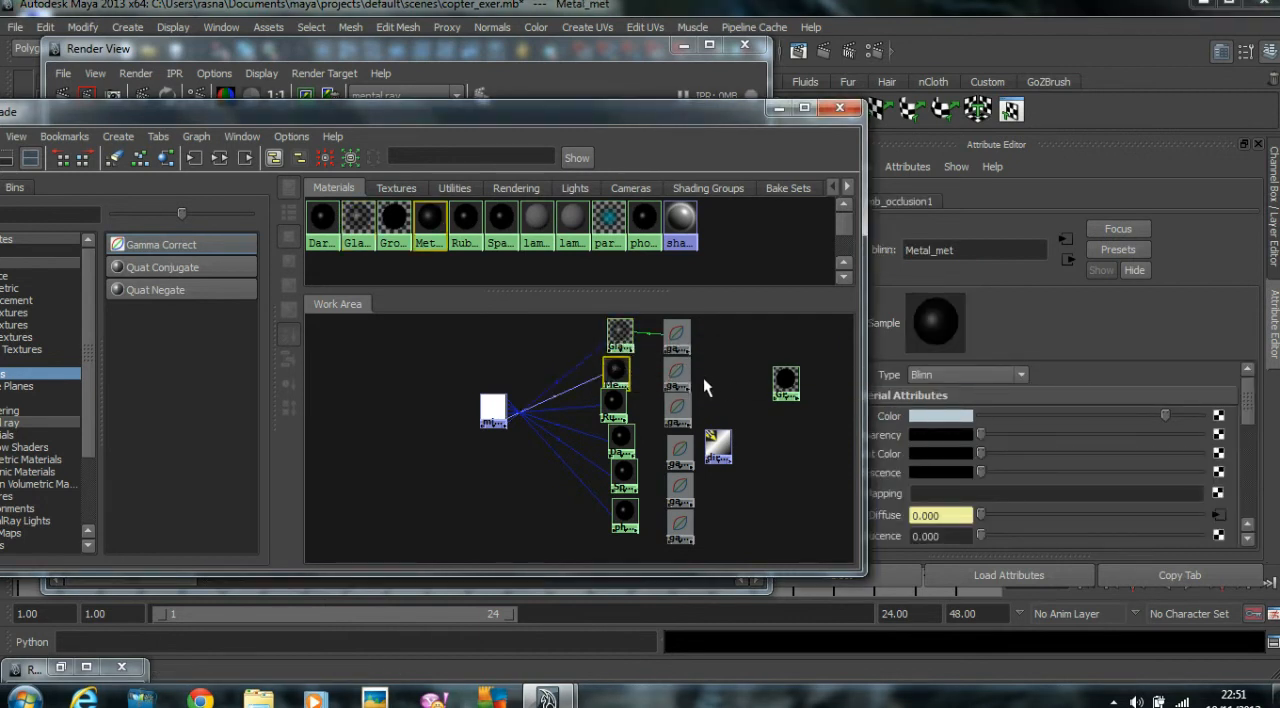
middle_drag(679, 372, 1142, 415)
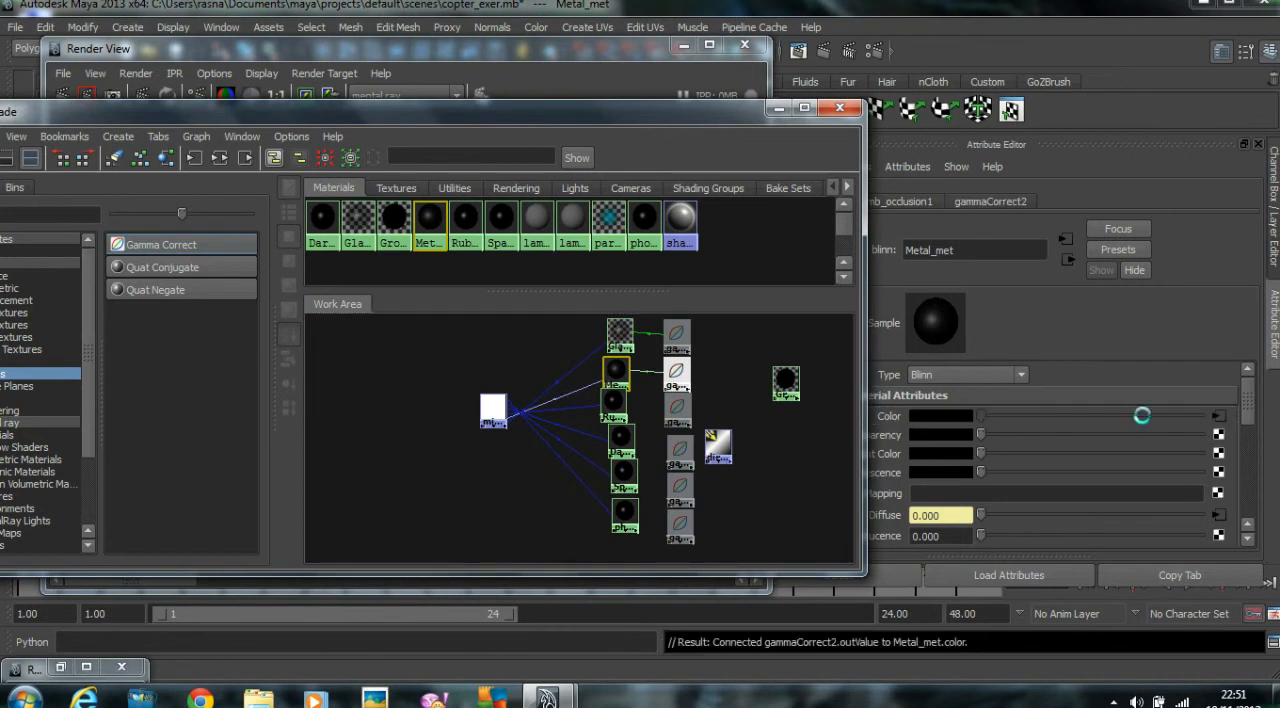
click(1217, 416)
click(966, 414)
text(0.454)
key(Tab)
text(0.454)
click(1067, 413)
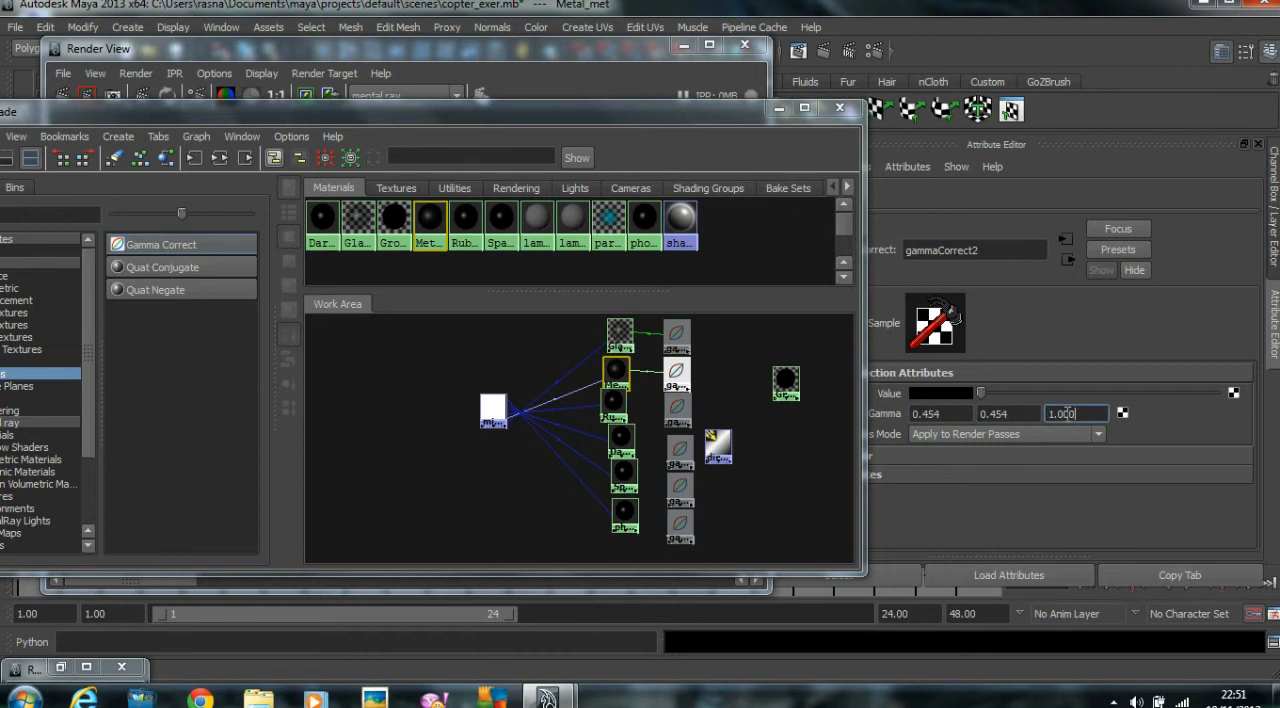
Set gammaCorrect2's value to the lavender-blue stored in the color history.
click(944, 395)
click(823, 385)
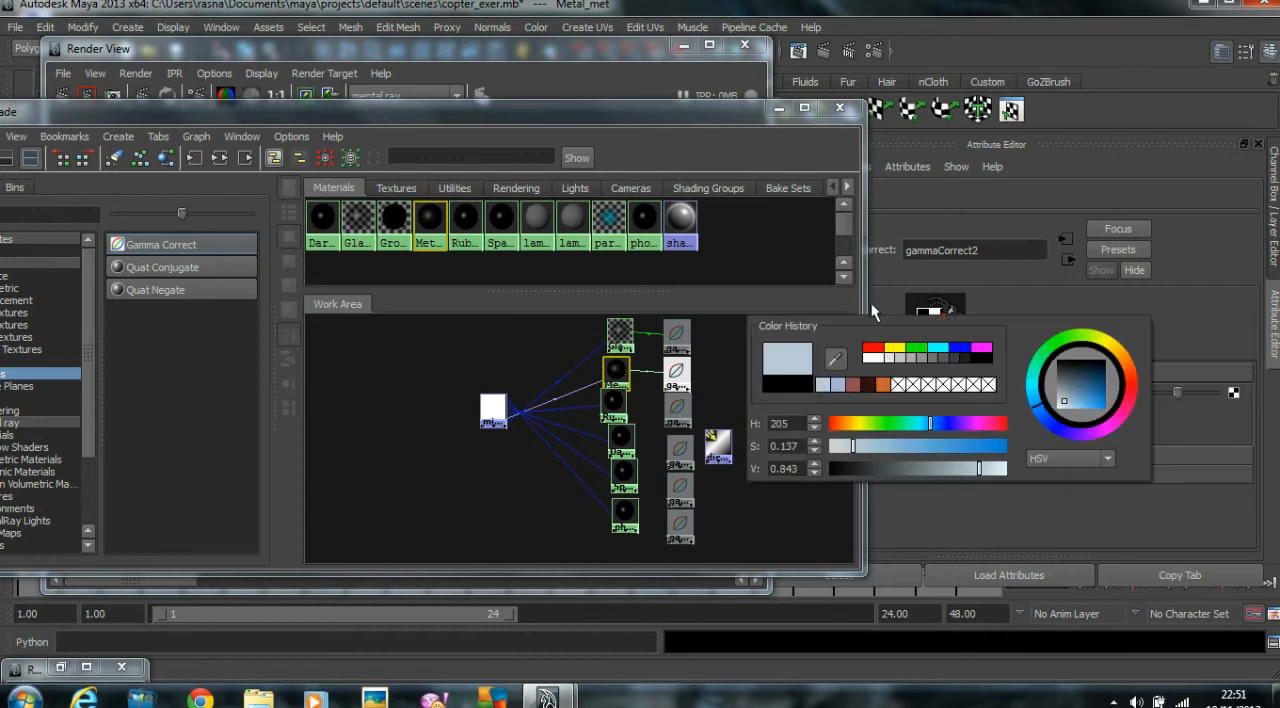
click(838, 384)
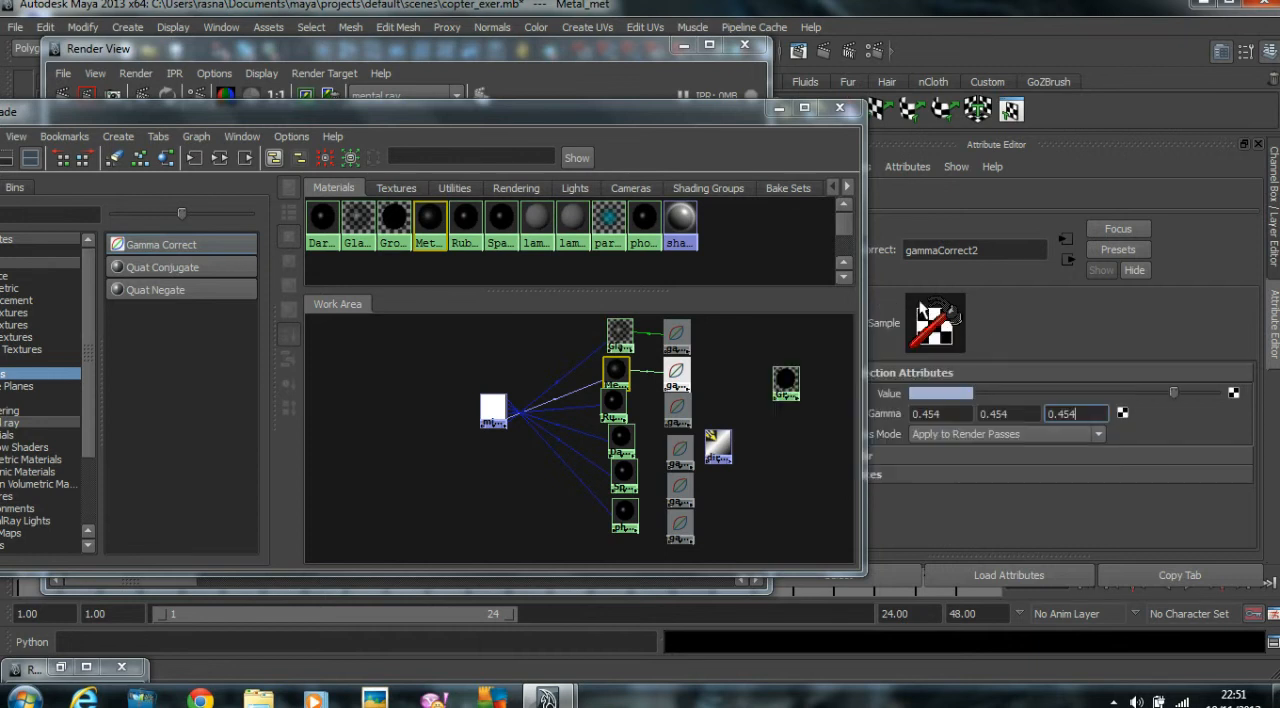
Store Rubber_Brown_met's dark brown in the color history and connect gammaCorrect3 to the material's color.
click(617, 400)
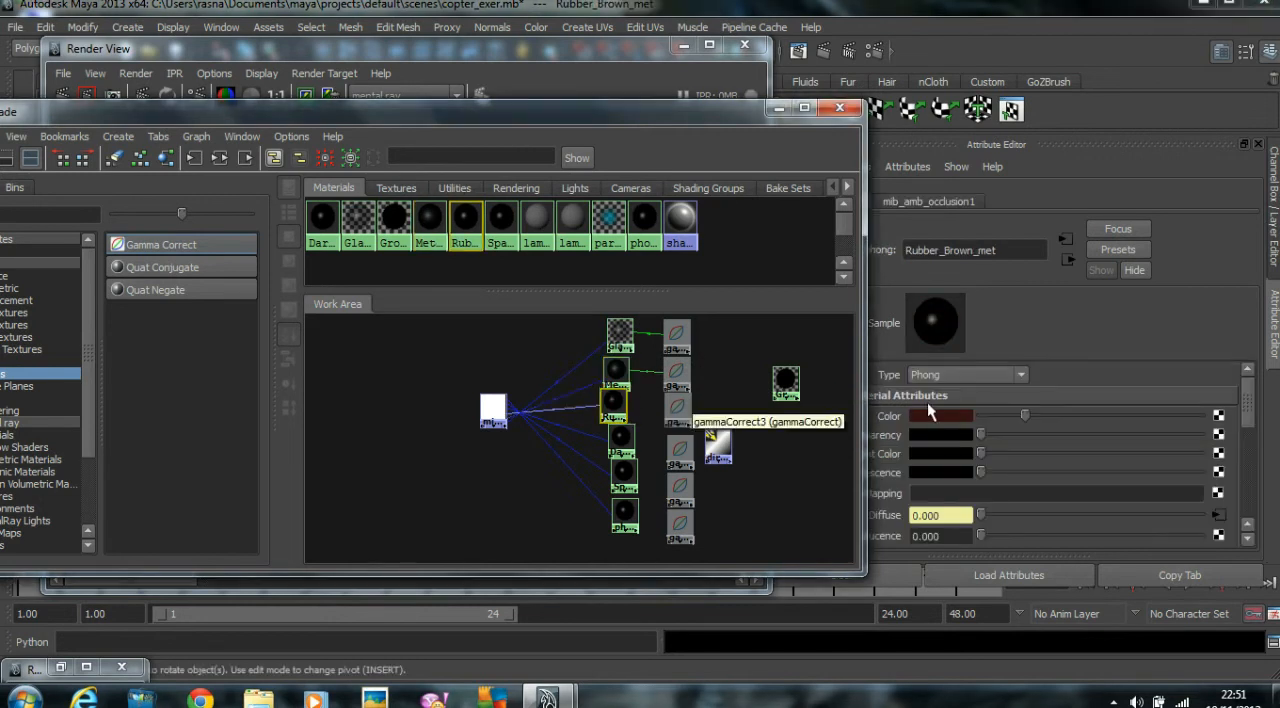
click(935, 414)
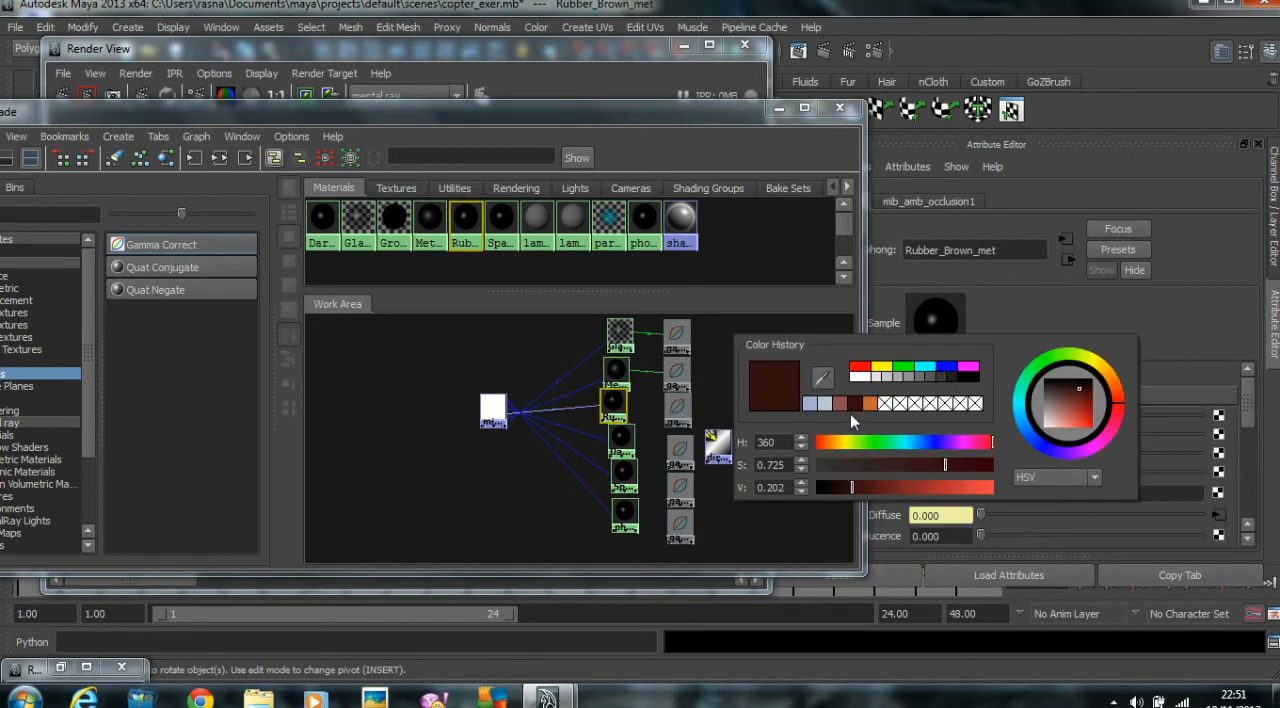
middle_drag(678, 408, 903, 412)
click(1219, 419)
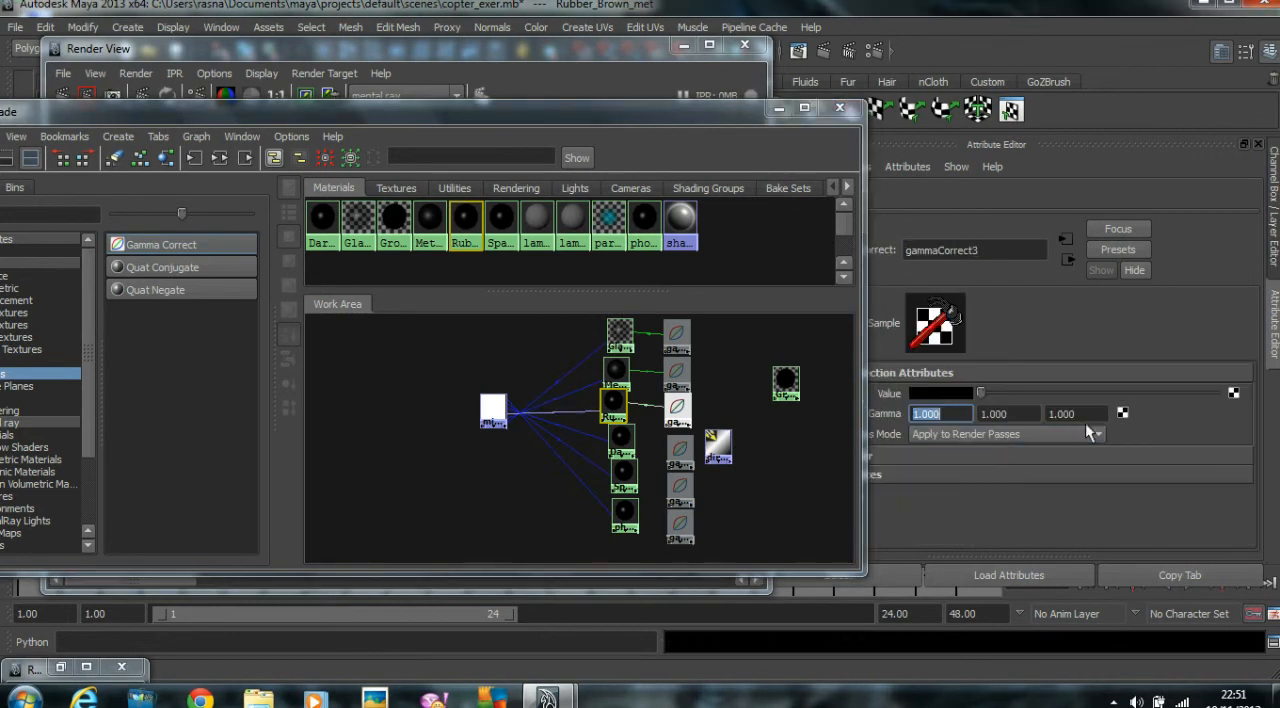
Set gammaCorrect3's value to the stored dark brown and all three gamma components to 0.454.
click(952, 394)
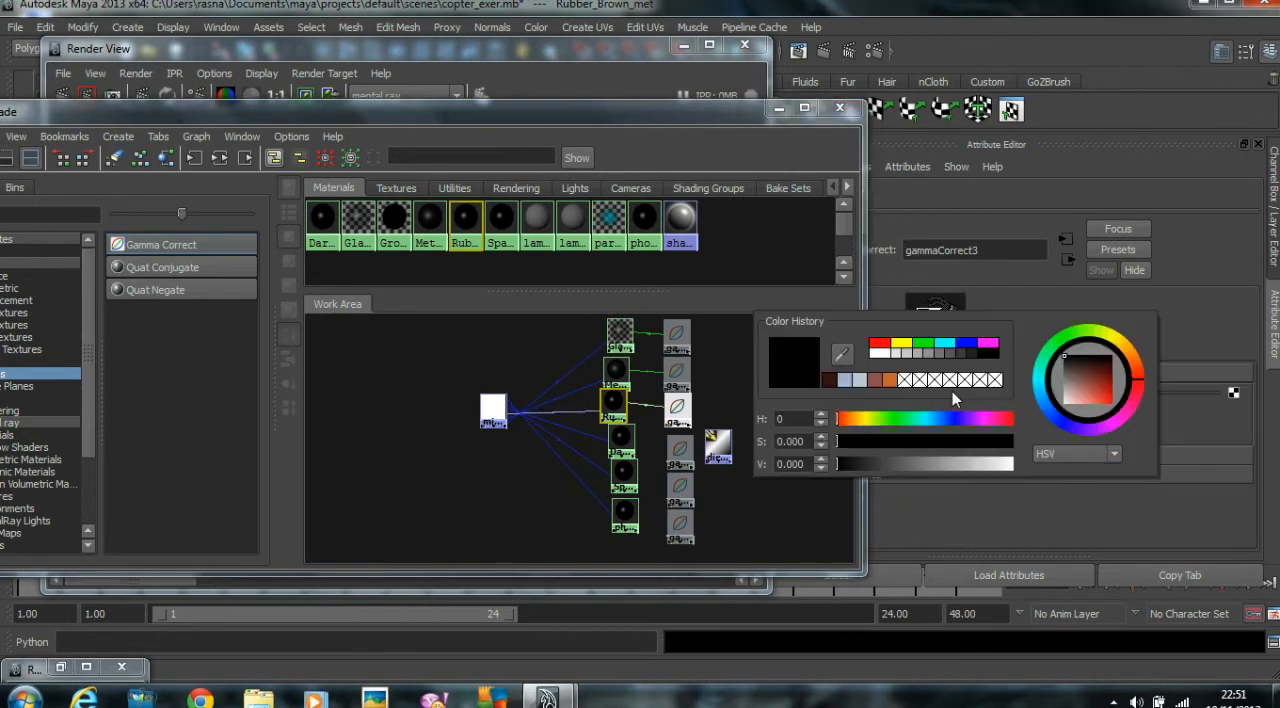
click(828, 381)
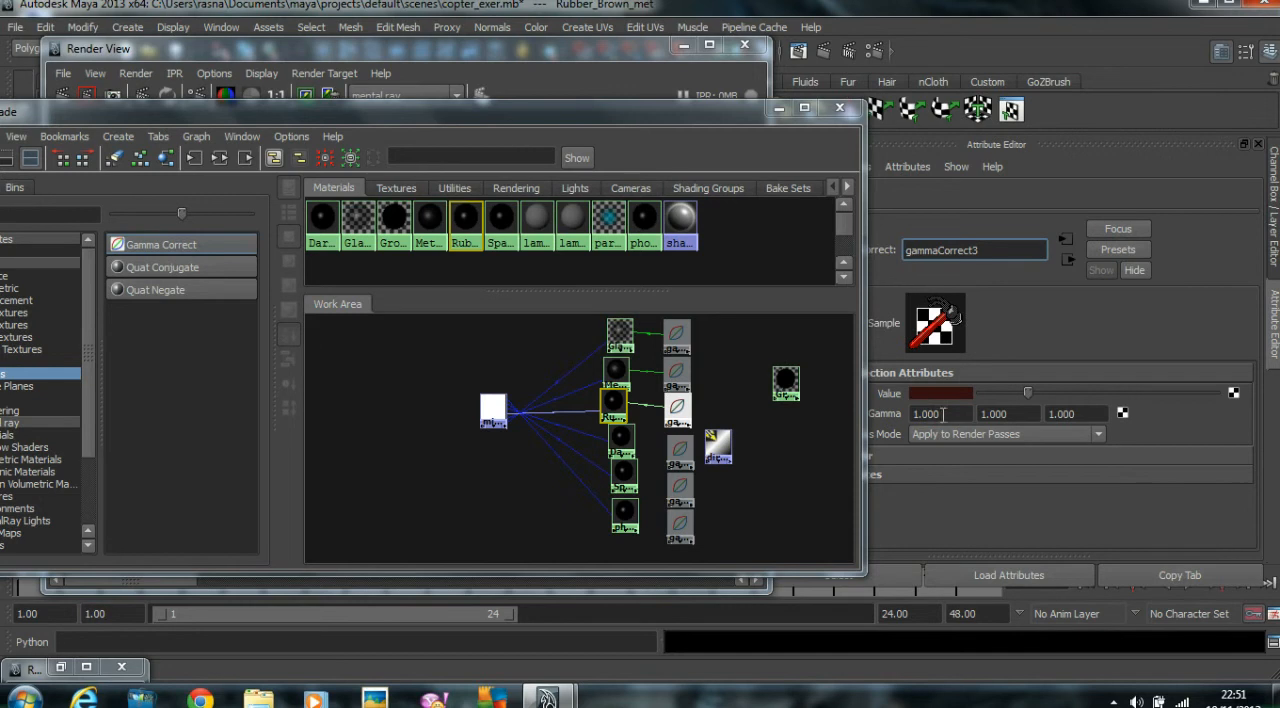
click(941, 413)
text(0.454)
key(Tab)
text(0.454)
key(Tab)
text(0.454)
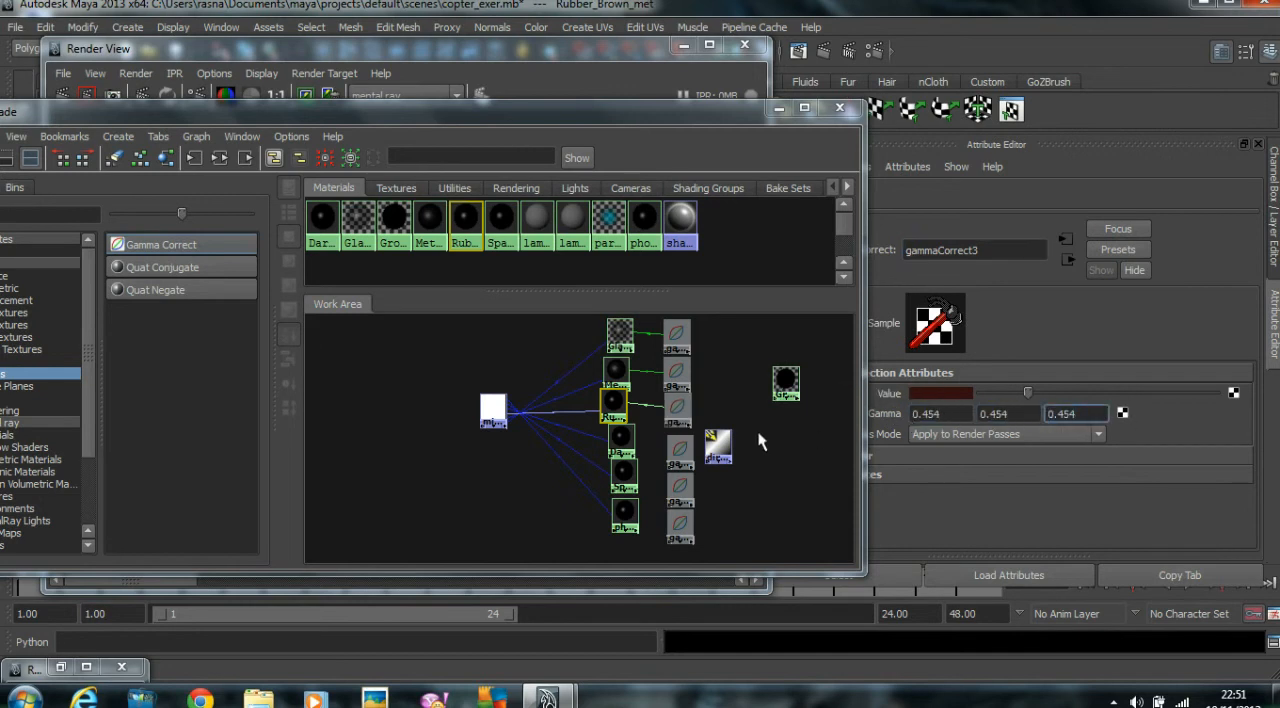
Store Dark_Rubber_Met's near-black color in the color history and connect gammaCorrect4 to the material's color.
click(621, 437)
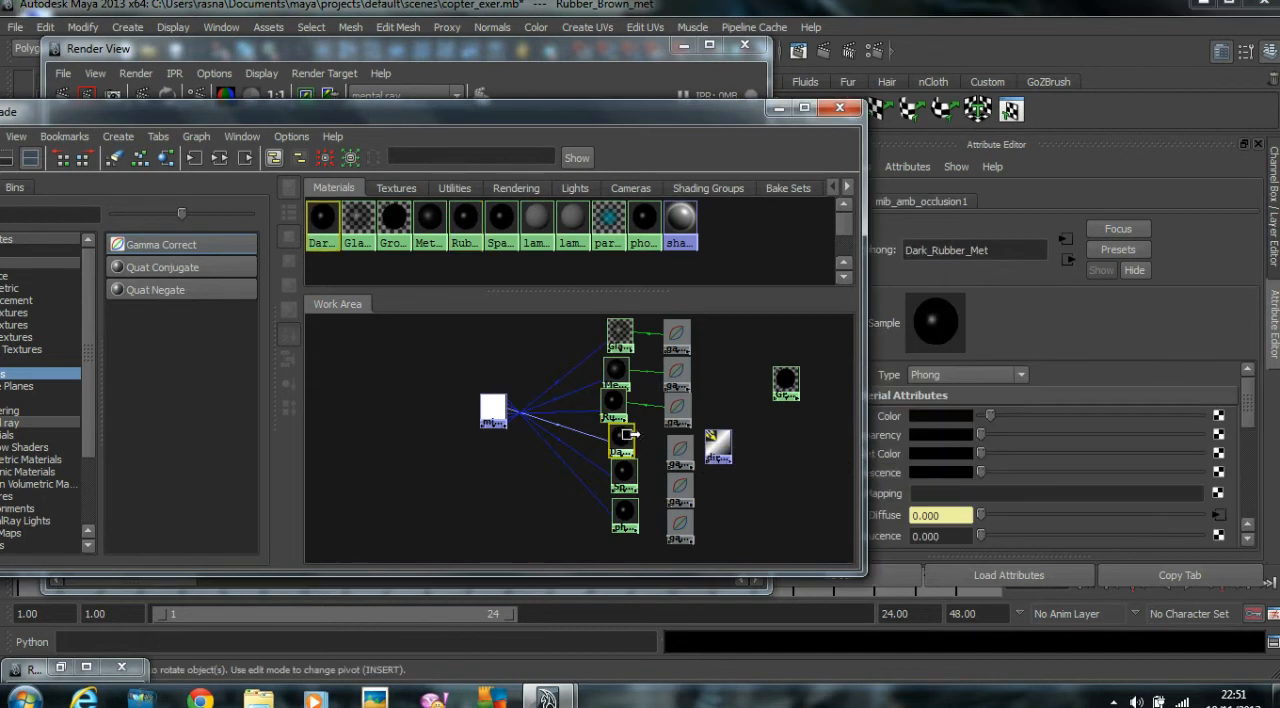
click(956, 415)
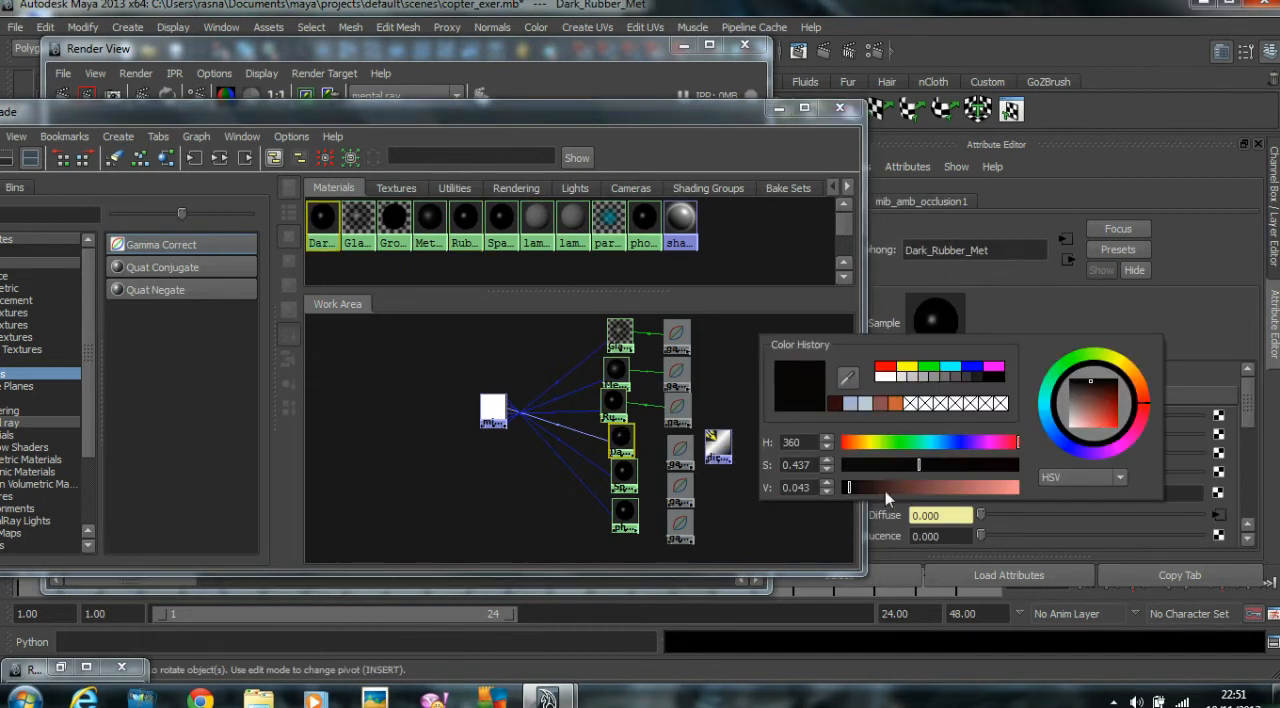
click(918, 468)
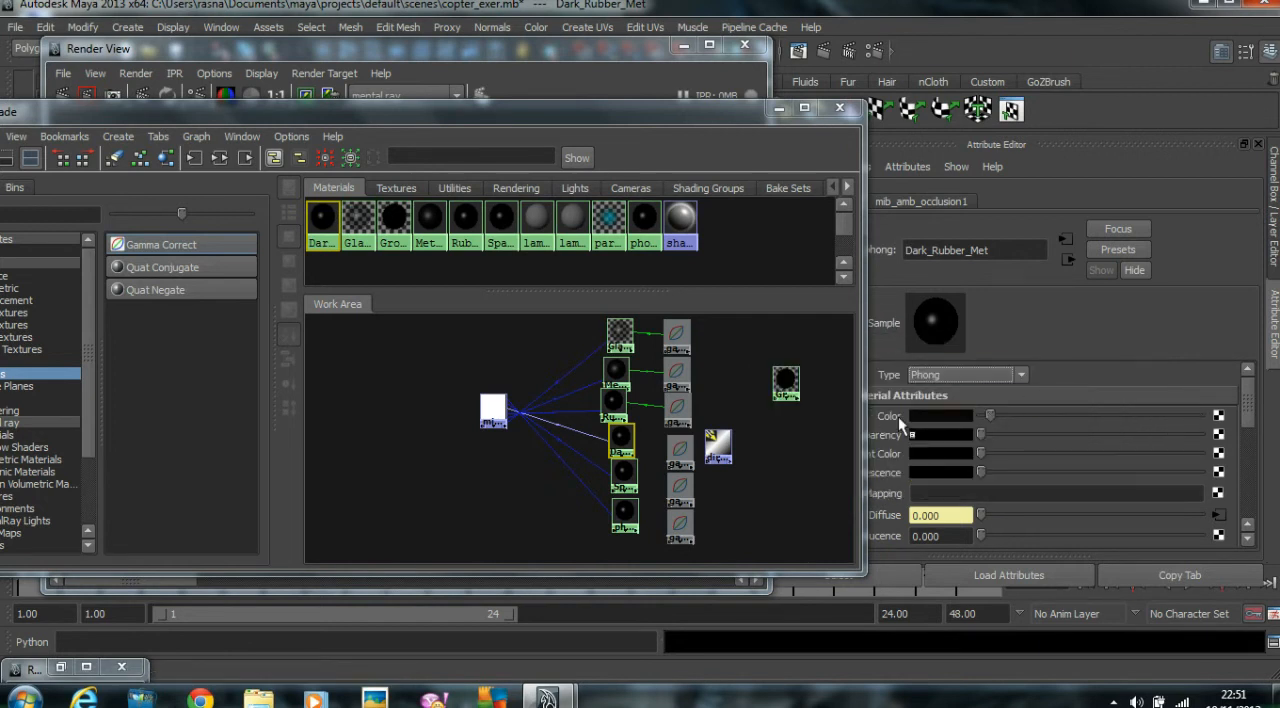
click(925, 416)
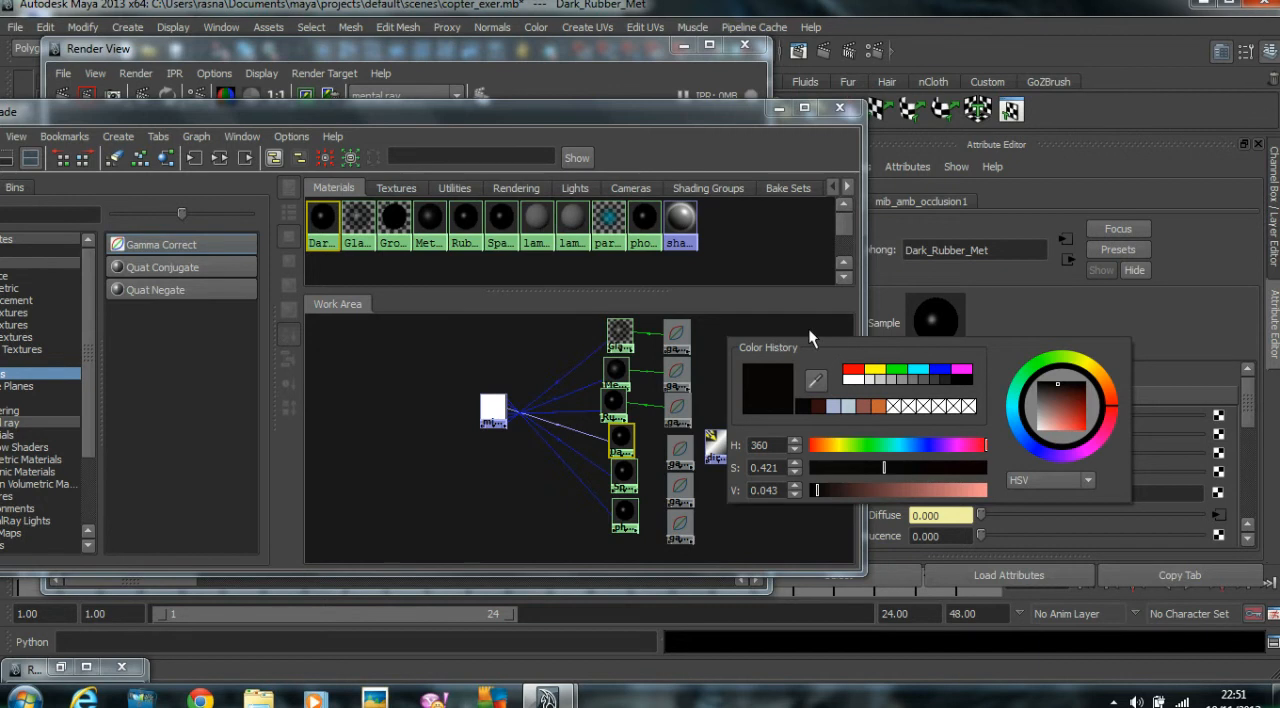
click(681, 451)
middle_drag(681, 451, 622, 441)
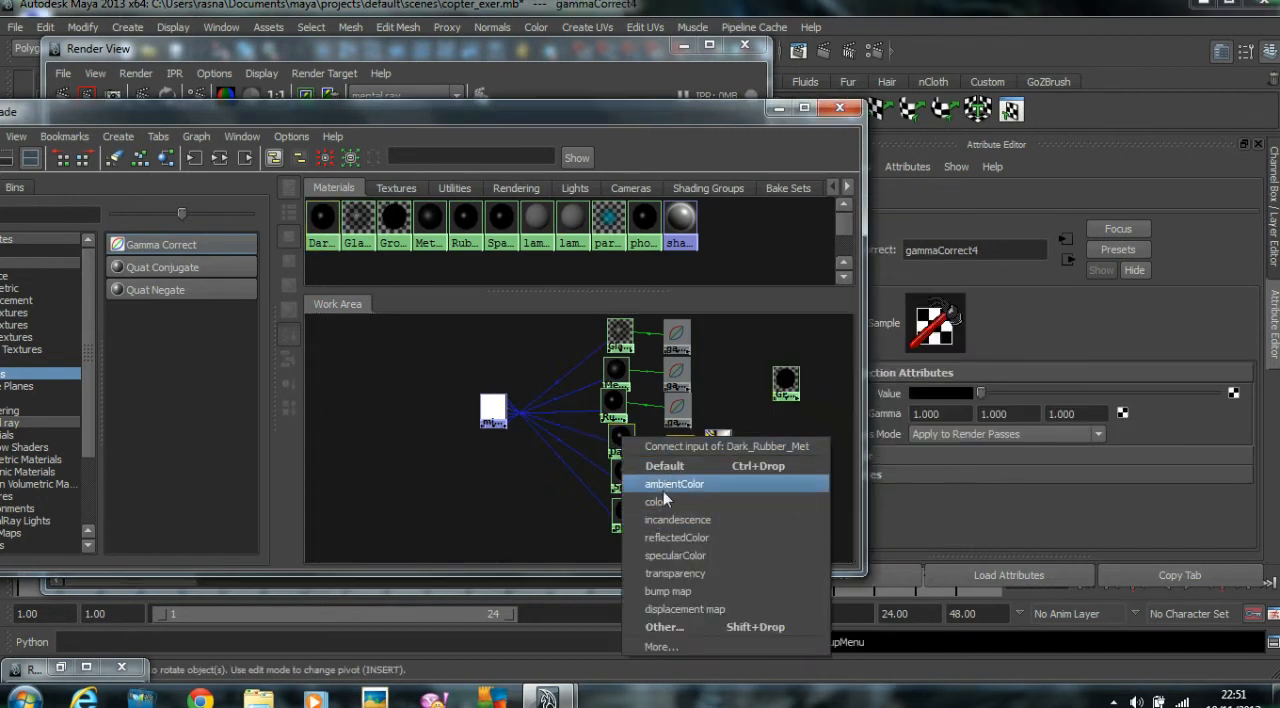
click(663, 502)
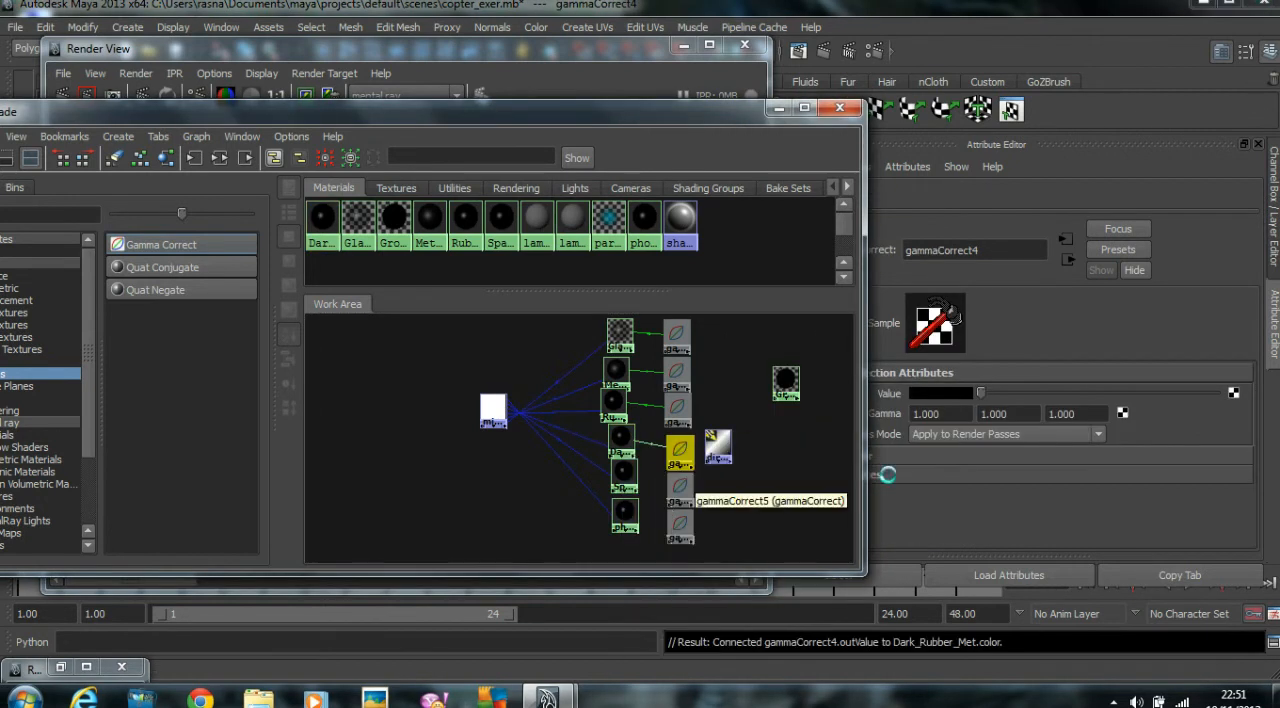
Set gammaCorrect4's value to the stored near-black (H 360, S 0.421, V 0.043) and all three gamma components to 0.454.
click(936, 398)
click(808, 387)
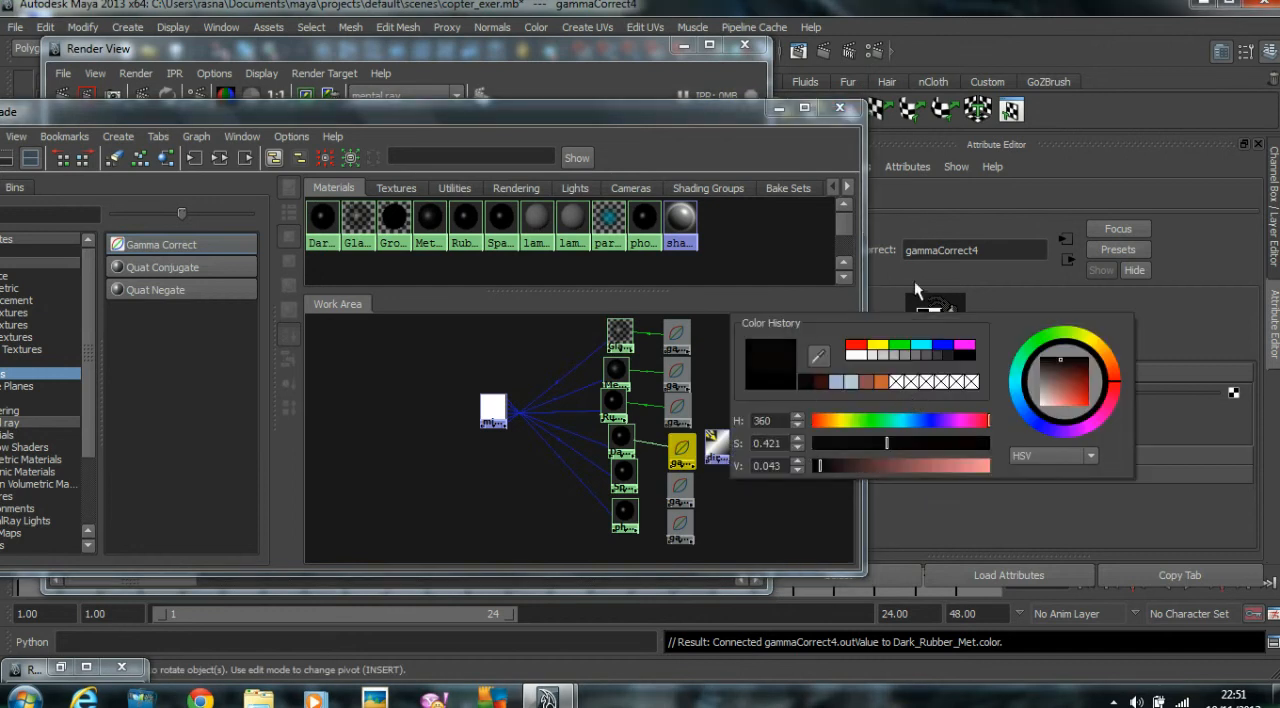
drag(944, 415, 778, 422)
text(0.454)
key(Tab)
text(0.454)
key(Tab)
text(0.454)
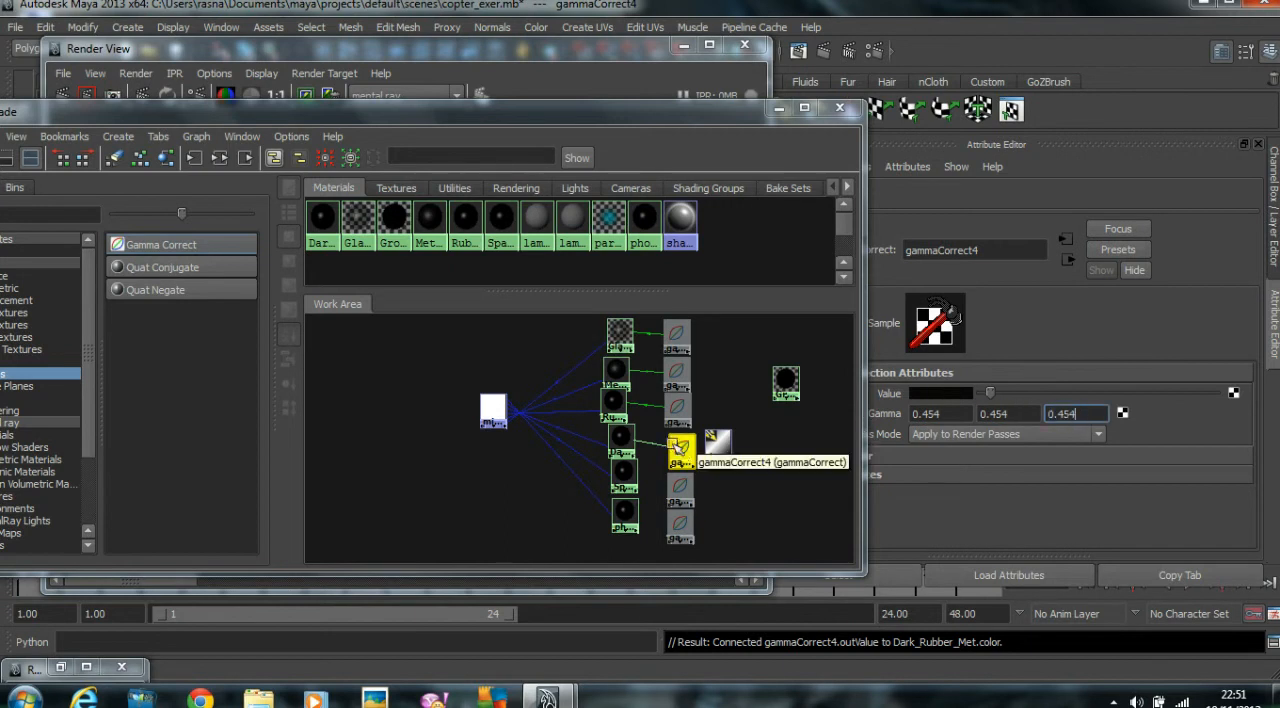
Connect gammaCorrect5 to the Spare_Rubber_Met material's color and show the node's attributes.
click(623, 473)
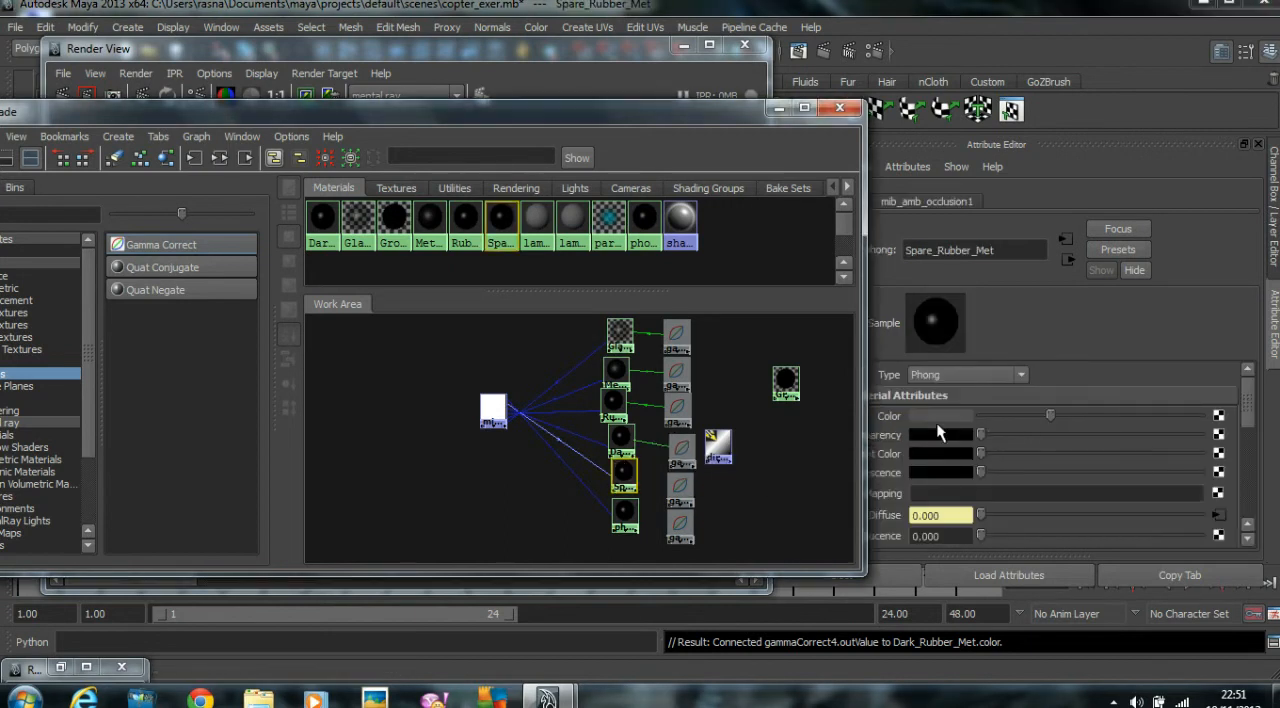
middle_drag(678, 488, 891, 413)
click(1220, 416)
Raise gammaCorrect5's value to a dark gray and set all three gamma components to 0.454.
drag(981, 394, 1032, 394)
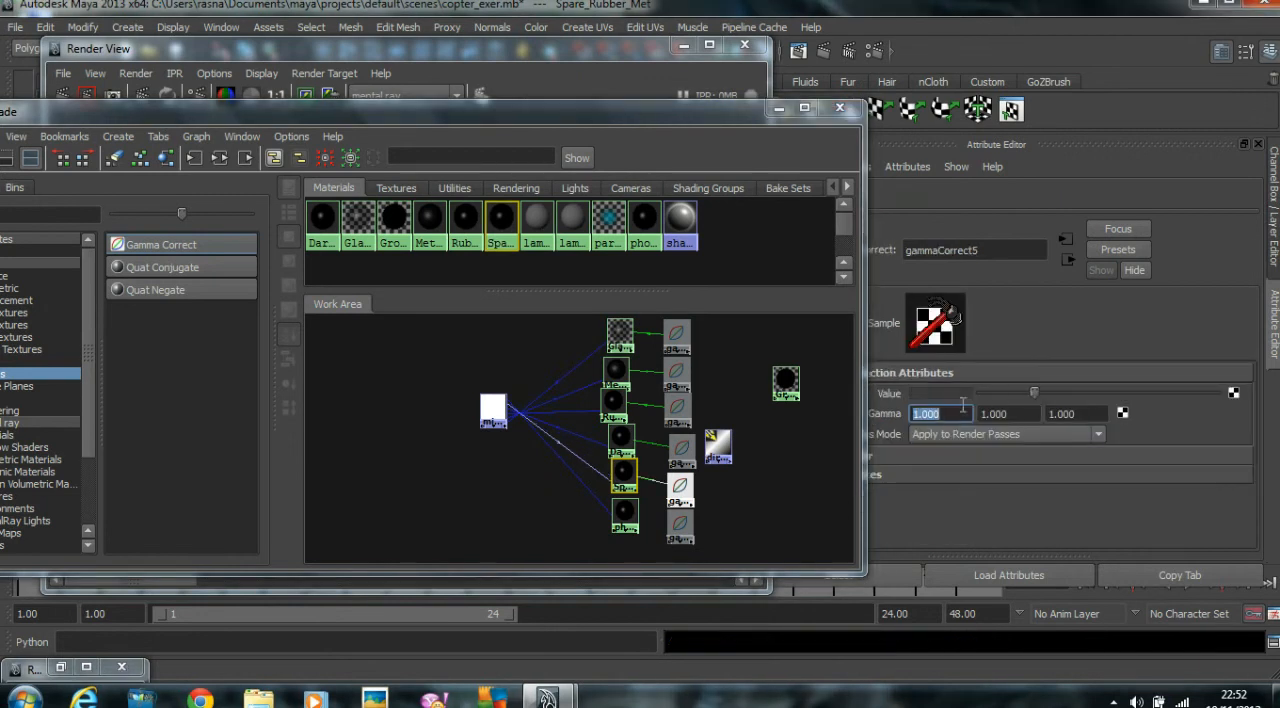
text(0.454)
key(Tab)
text(0.454)
key(Tab)
text(0.454)
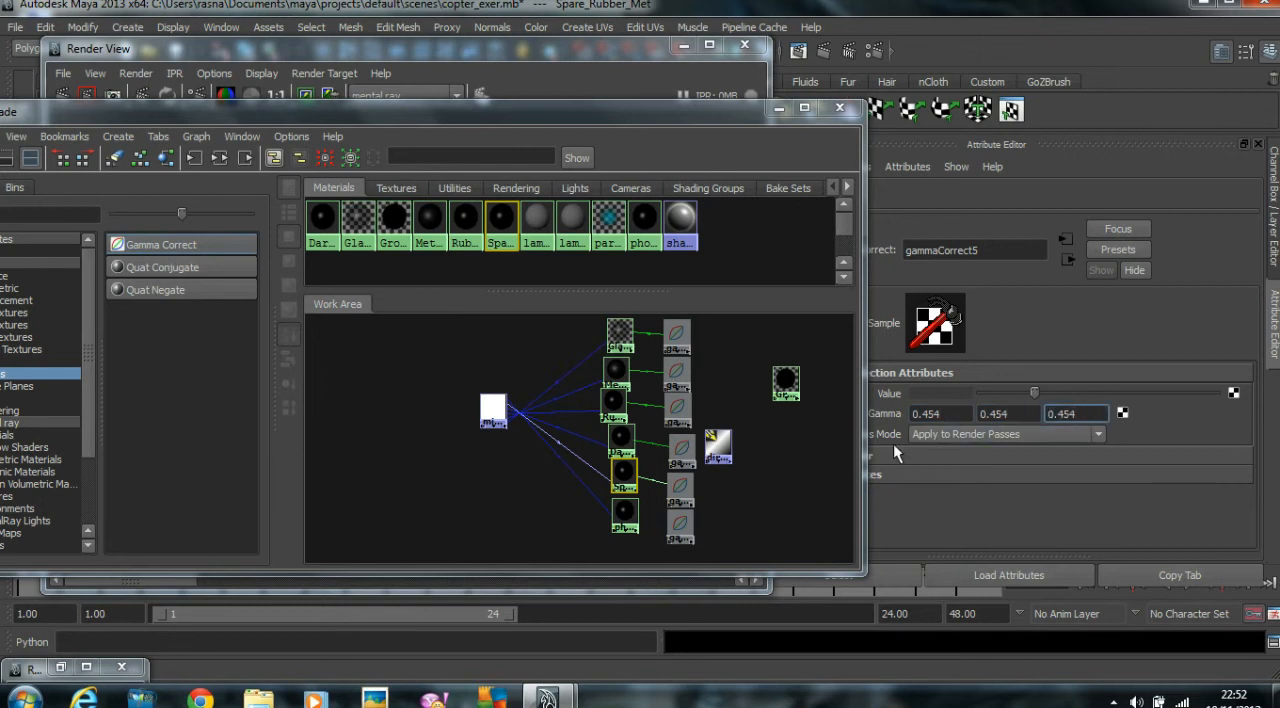
Store phong4's orange color in the color history and connect gammaCorrect6 to the material's color.
click(624, 514)
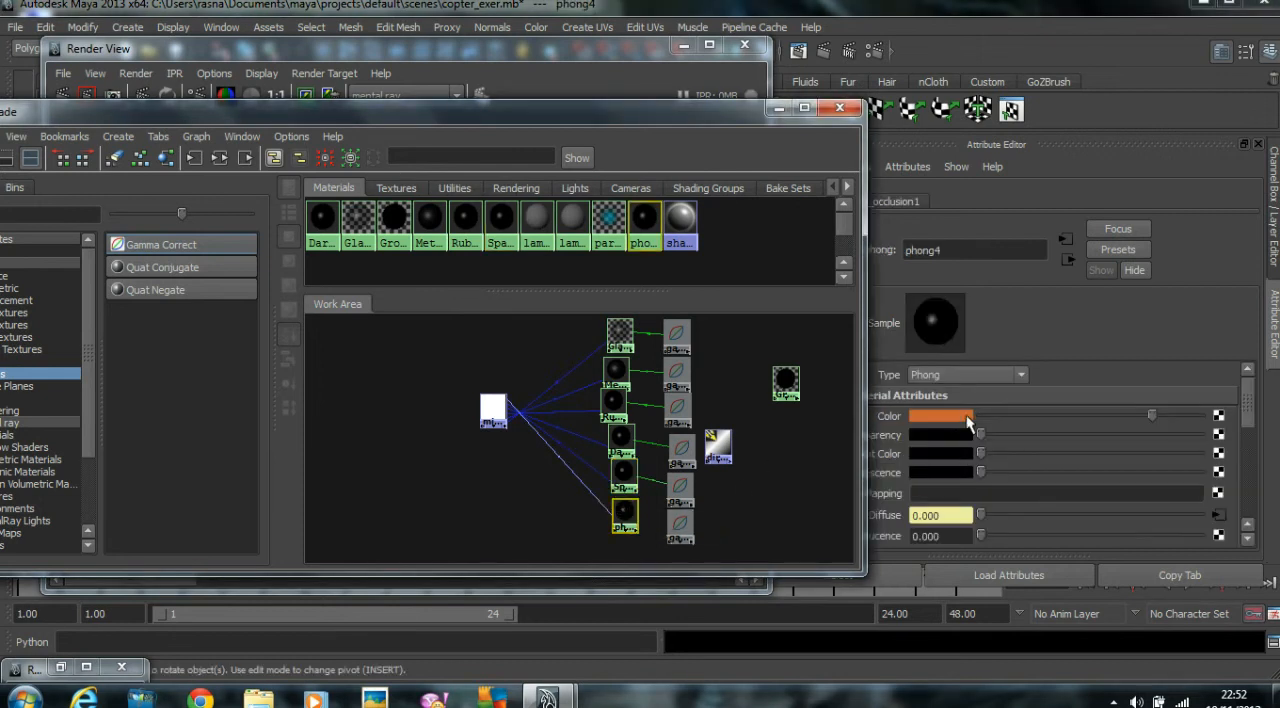
click(962, 419)
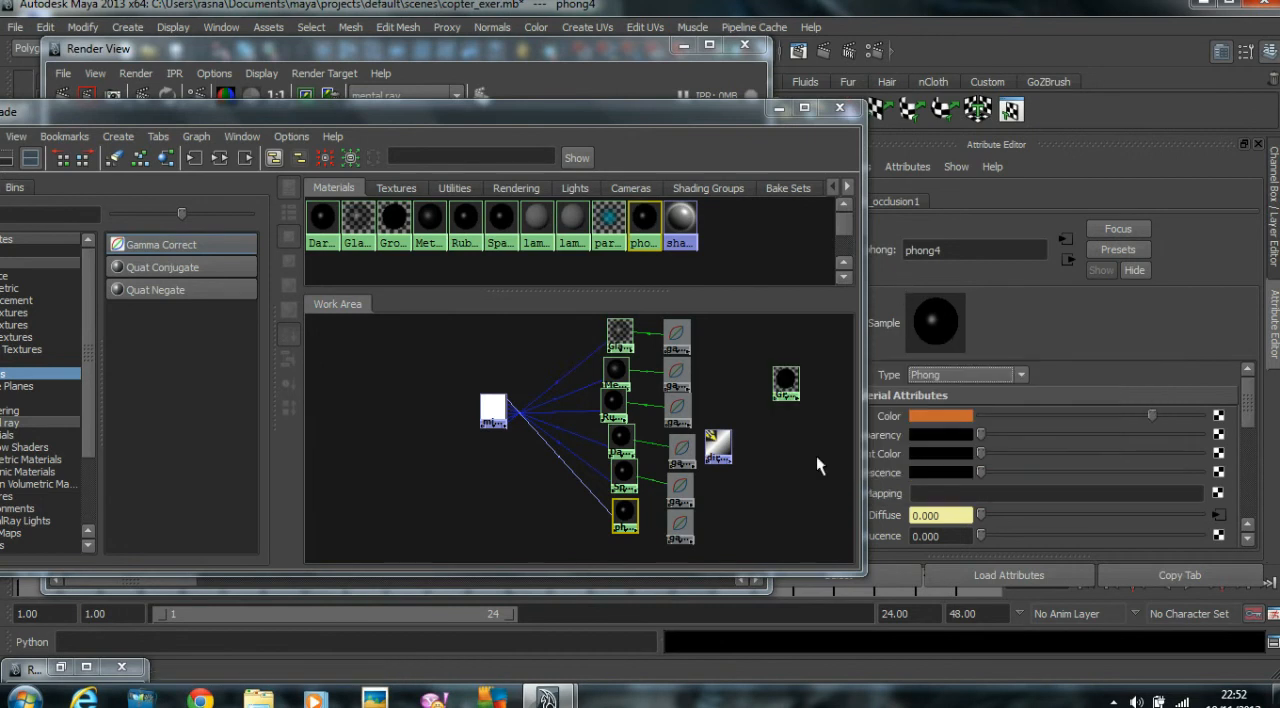
middle_drag(684, 522, 918, 417)
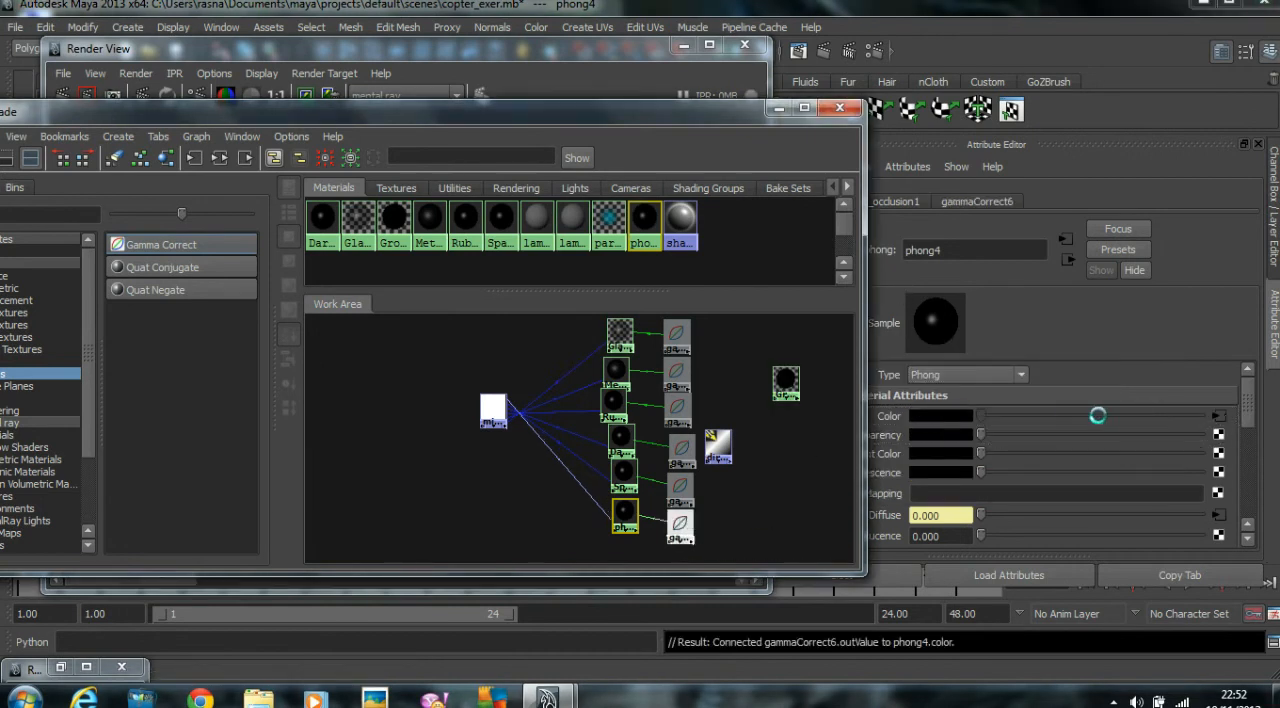
Set gammaCorrect6's value to the stored orange and all three gamma components to 0.454.
click(1223, 417)
click(945, 395)
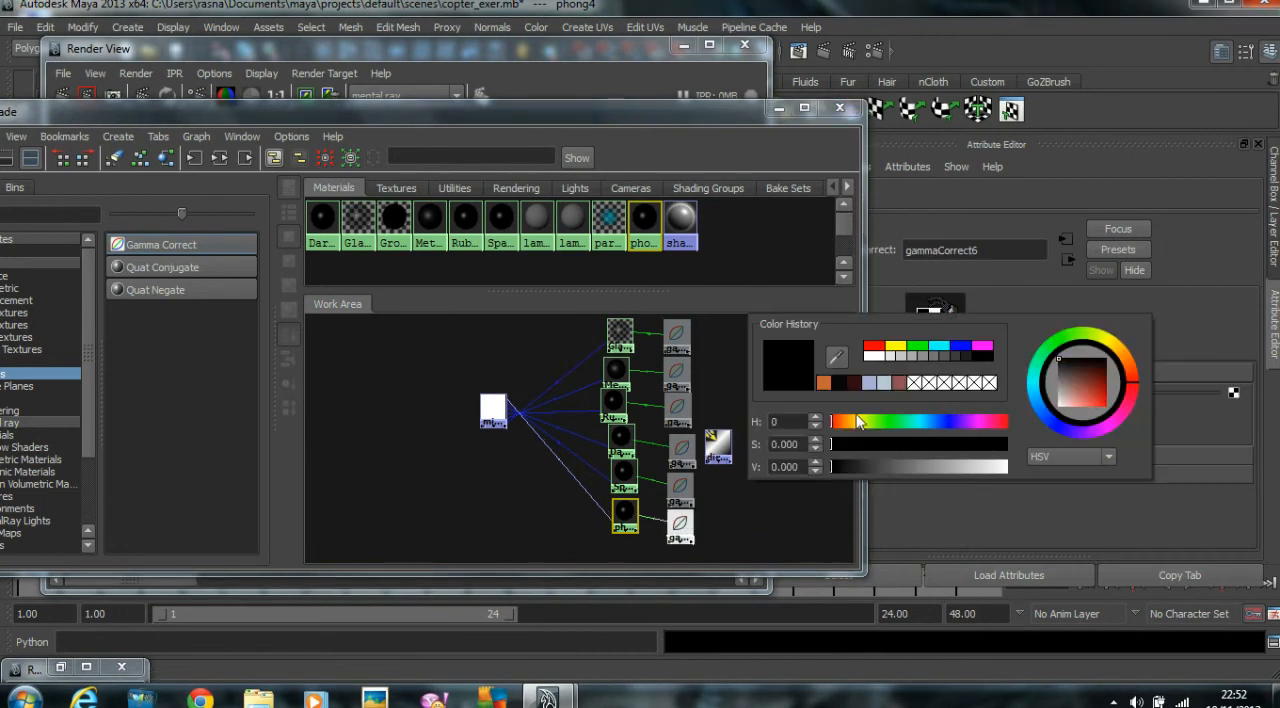
click(828, 385)
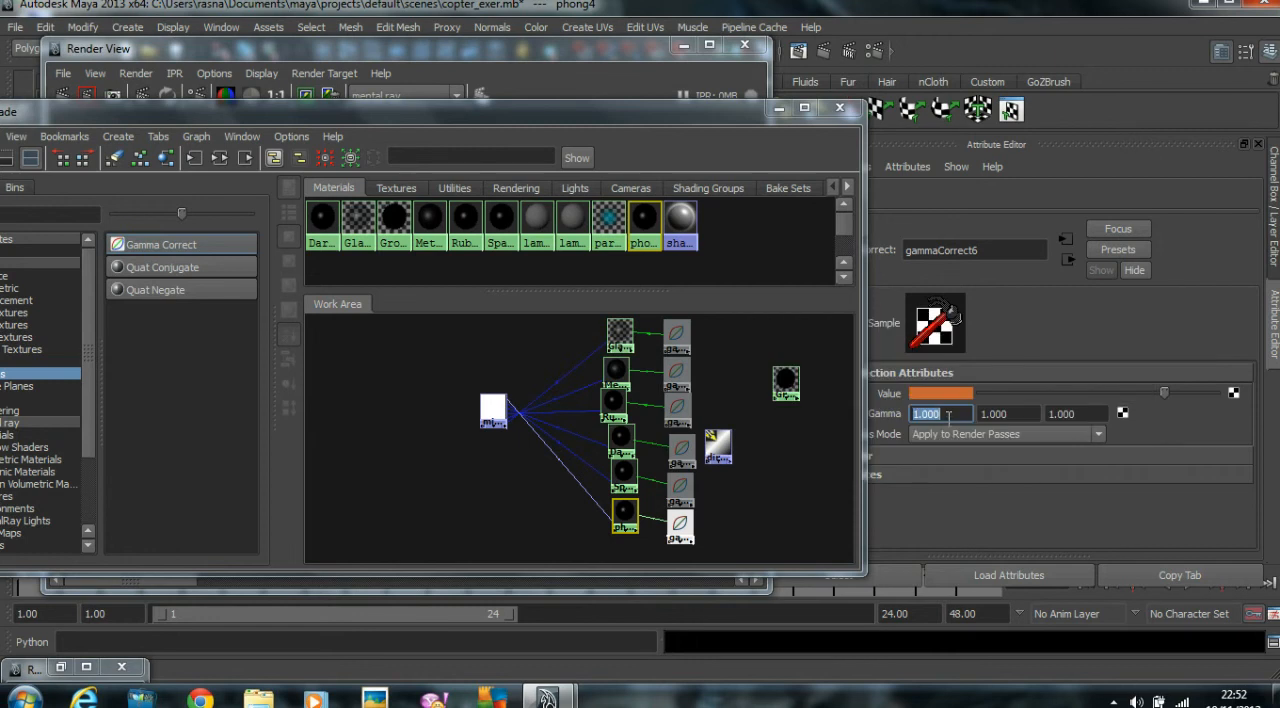
text(0.454)
key(Tab)
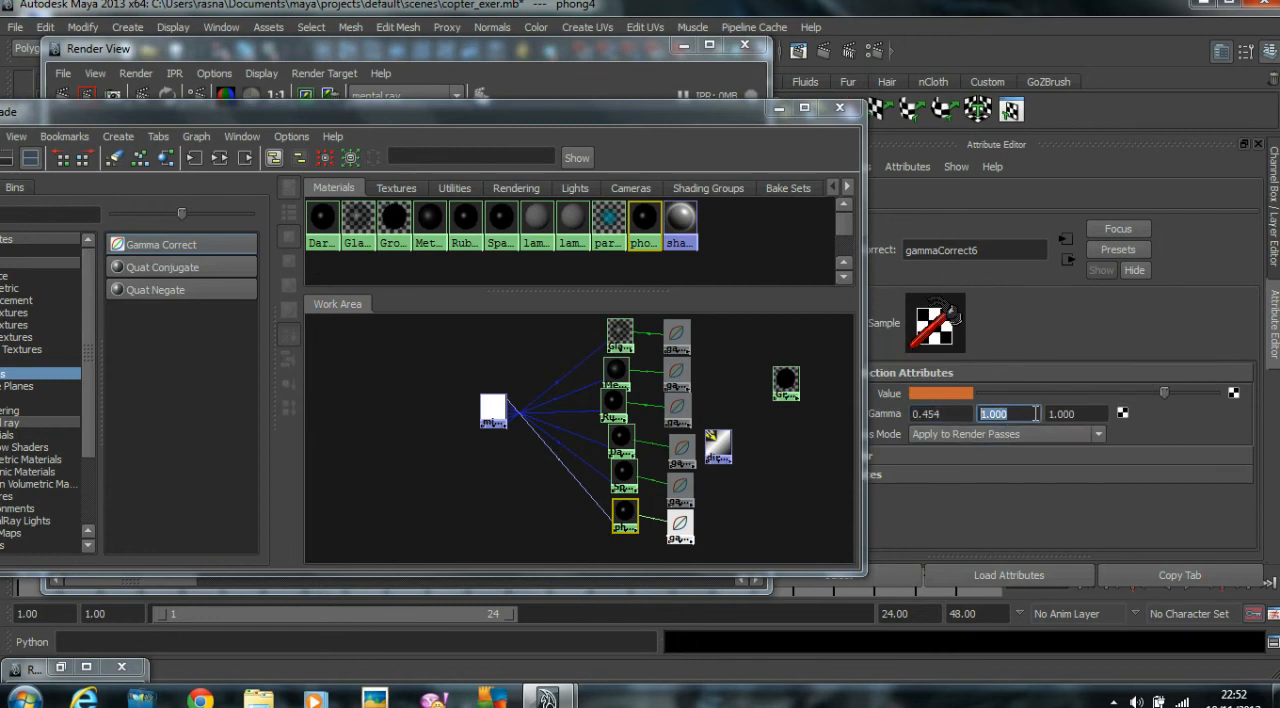
text(.454)
key(Tab)
text(.)
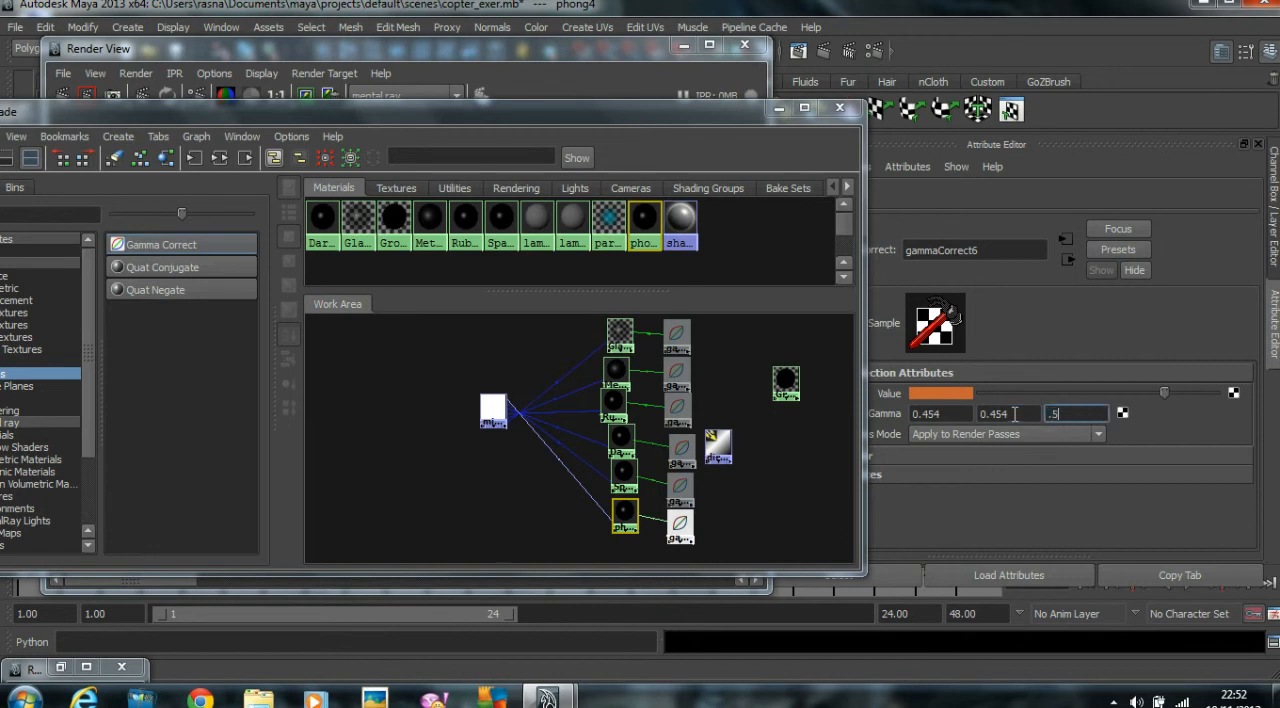
text(454)
key(Return)
Close the Hypershade, re-render the helicopter with mental ray, and compare the new image with the previously kept renders.
click(840, 108)
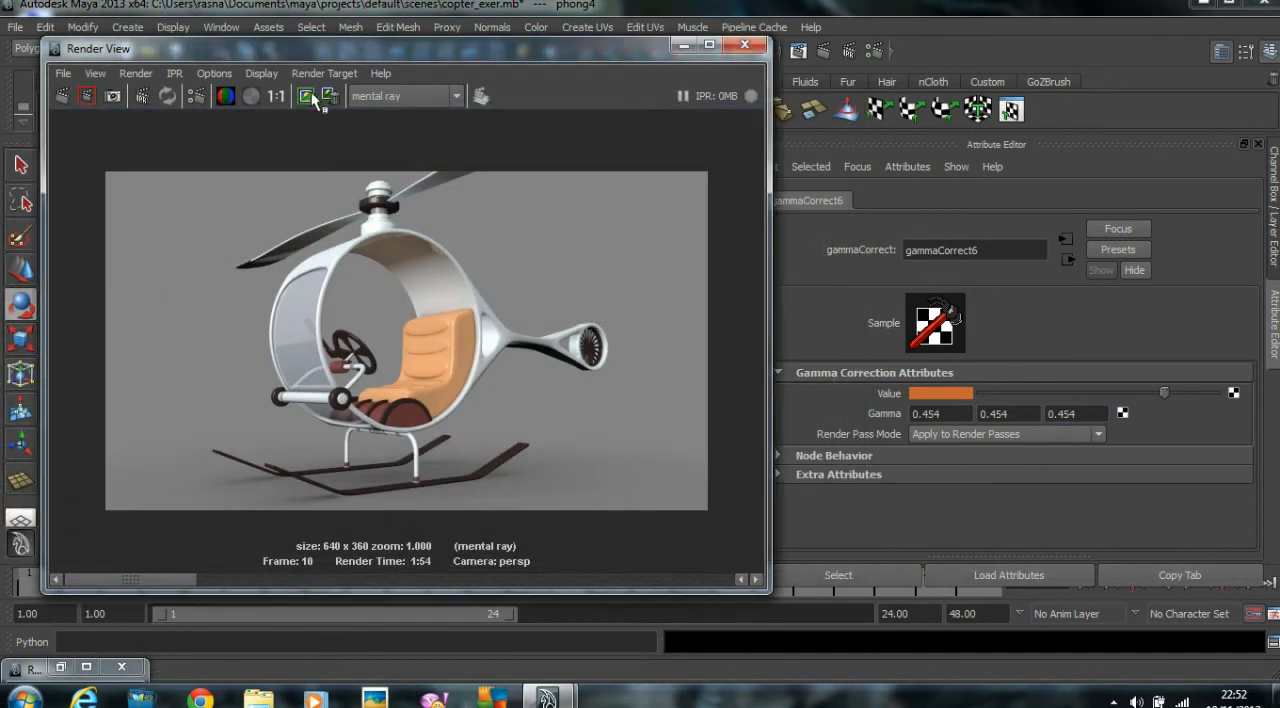
click(63, 97)
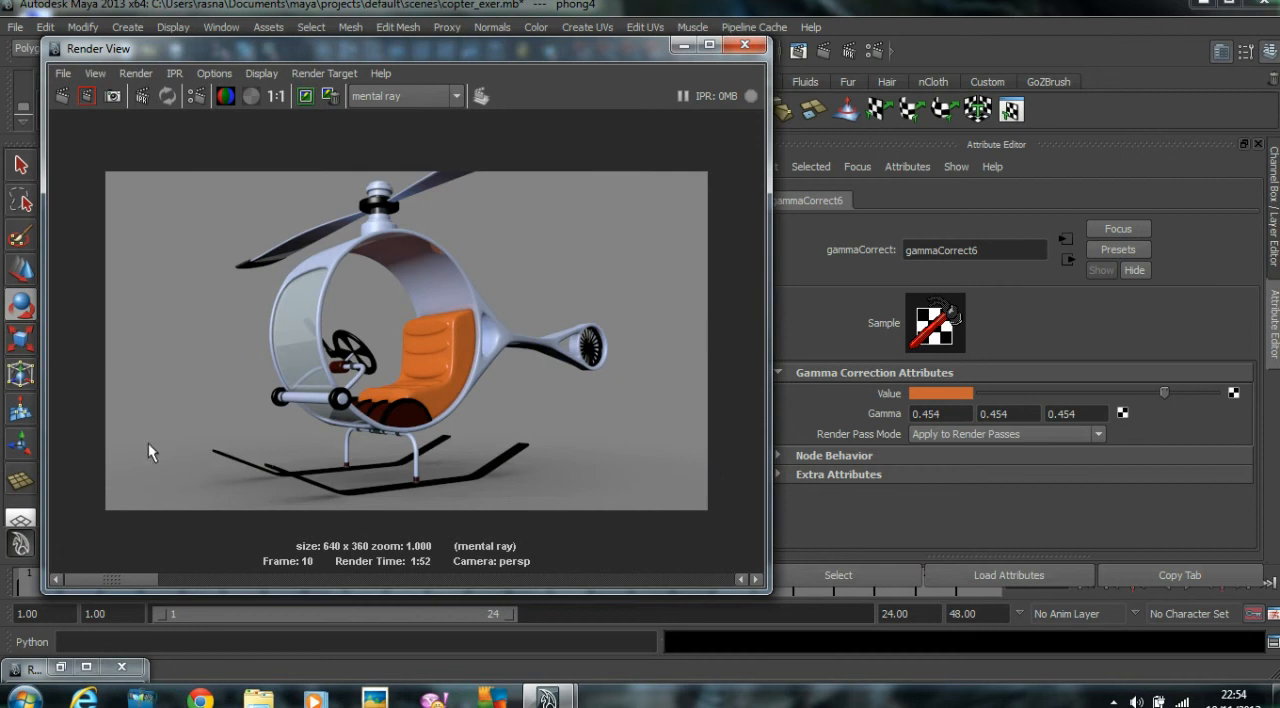
drag(136, 576, 371, 591)
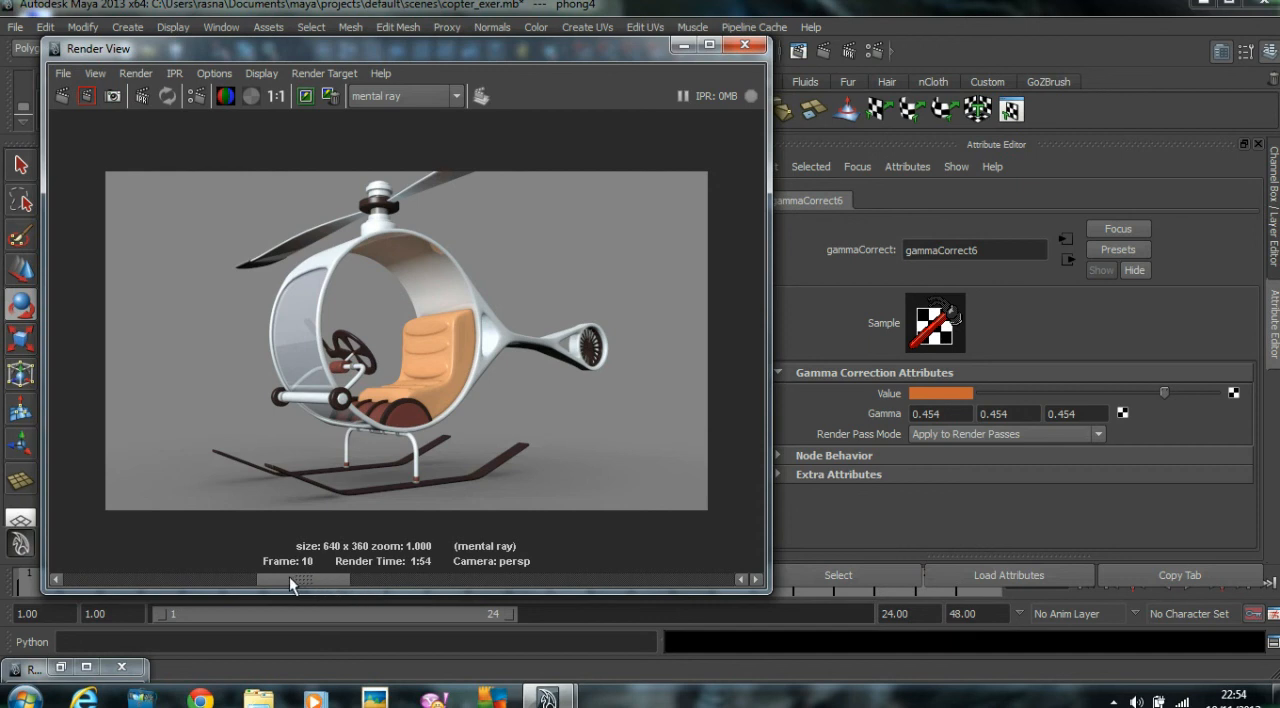
drag(289, 583, 251, 580)
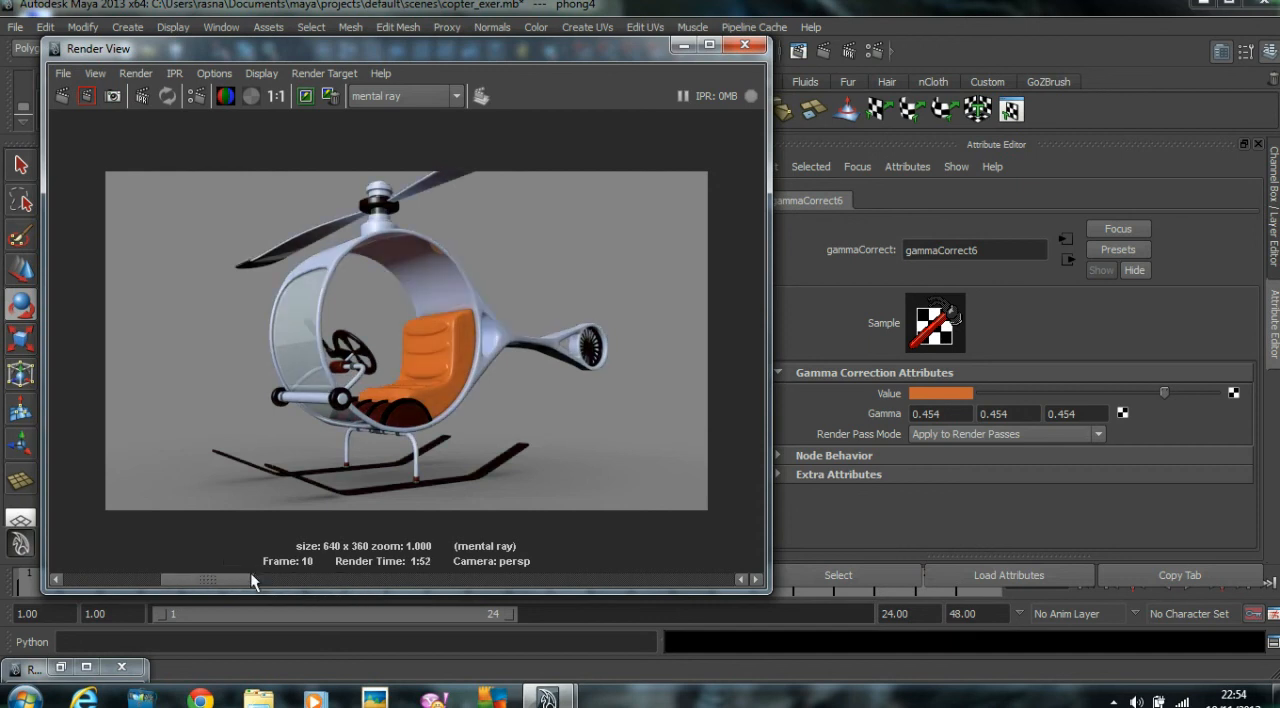